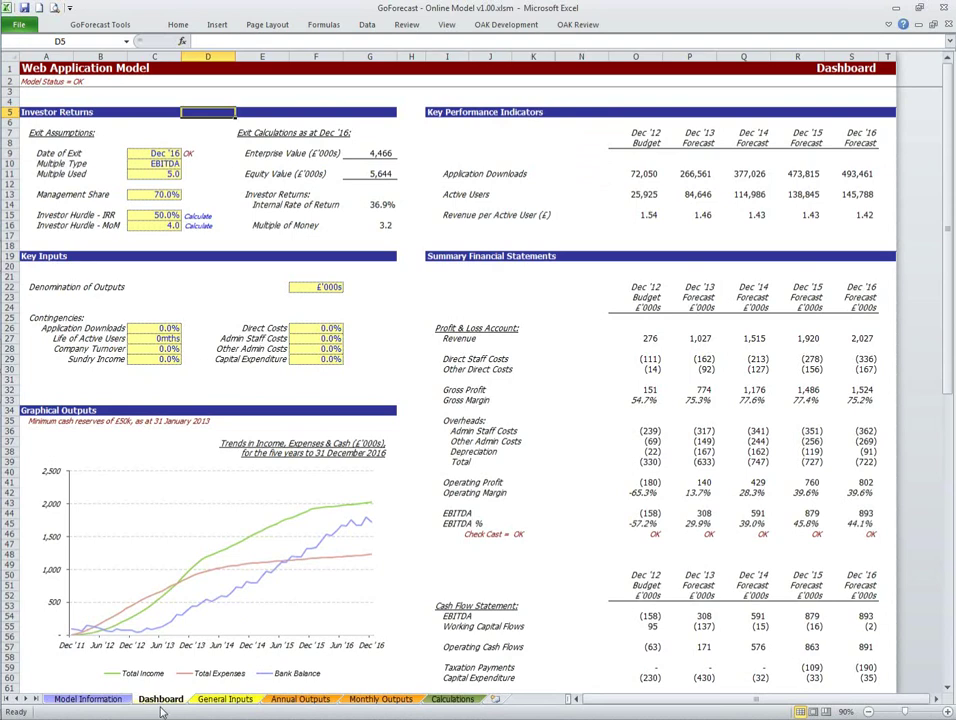
# Step: Review the Dashboard's summary profit and loss account, cash flow statement, balance sheet and graphical outputs
pyautogui.click(447, 297)
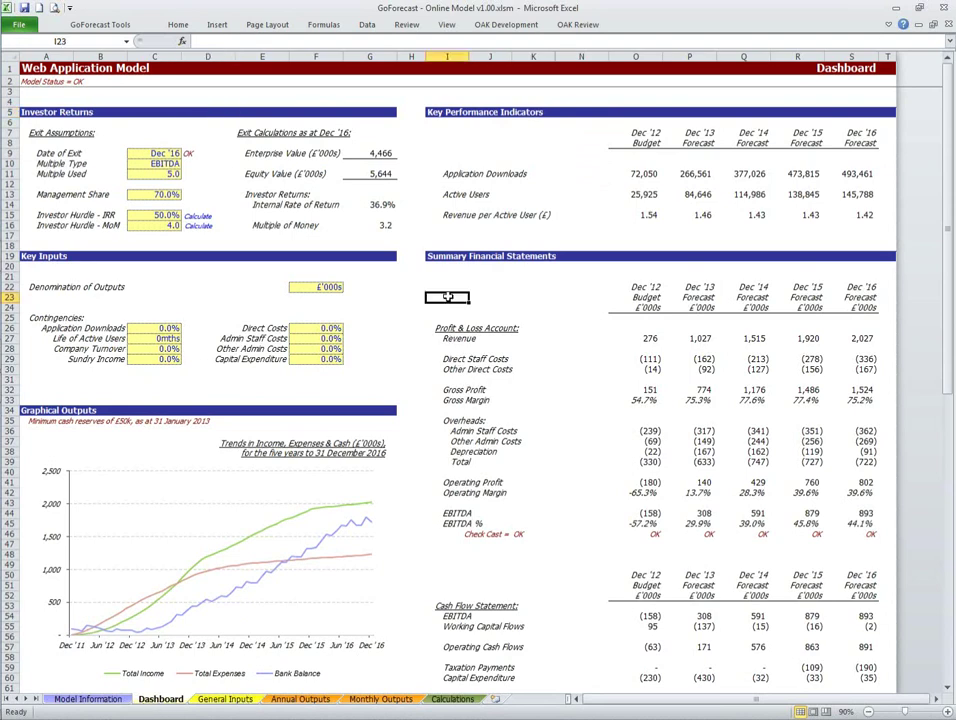
pyautogui.scroll(-4, 447, 297)
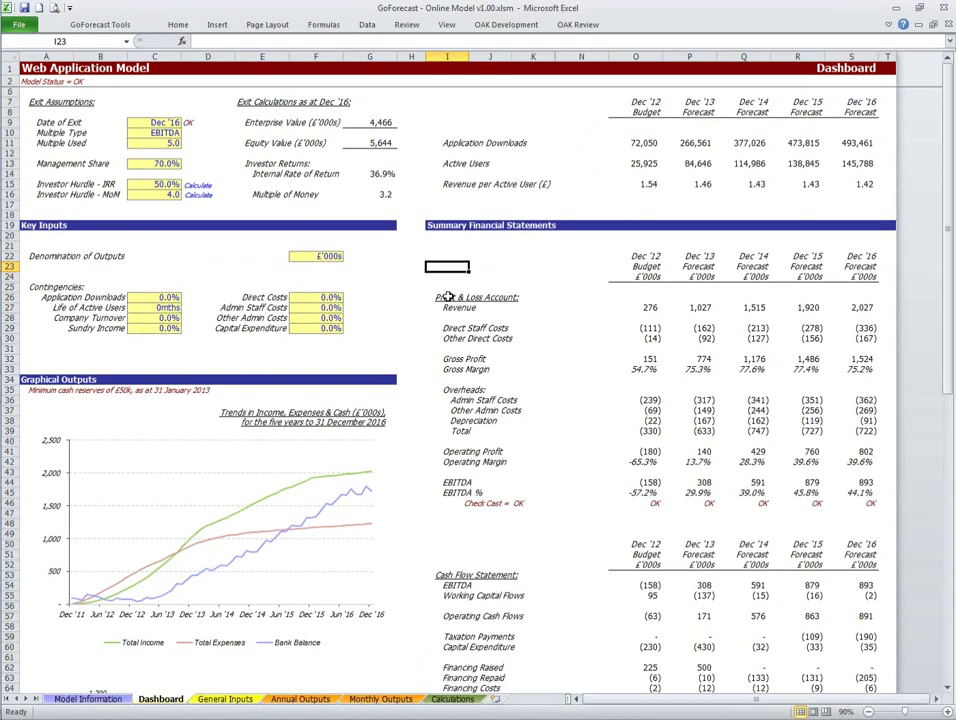
pyautogui.scroll(-6, 448, 307)
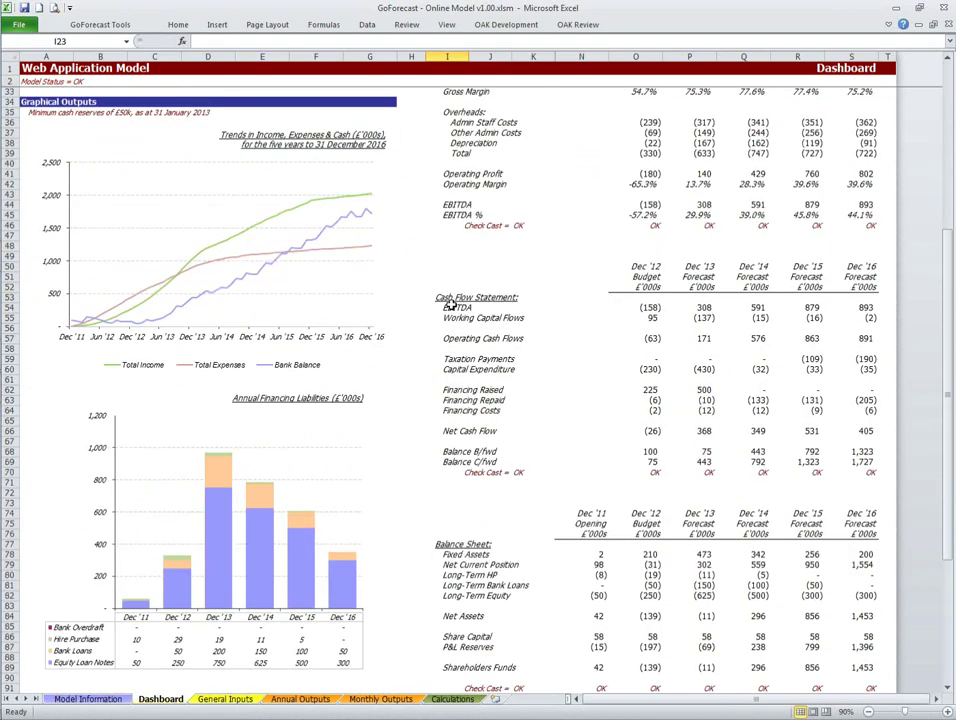
pyautogui.scroll(-2, 447, 305)
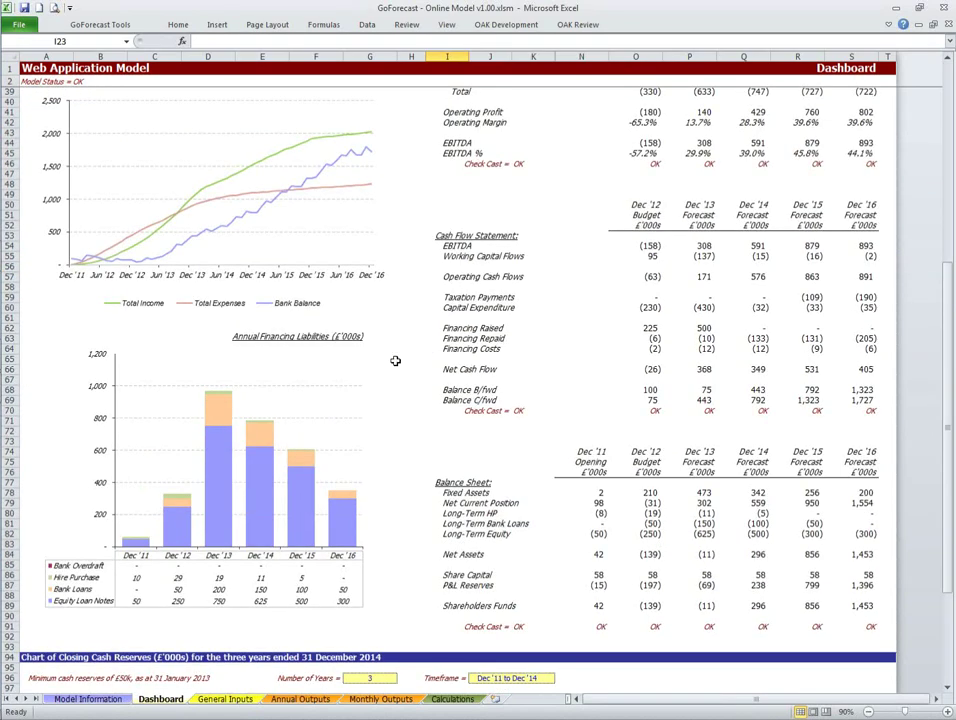
pyautogui.scroll(3, 395, 360)
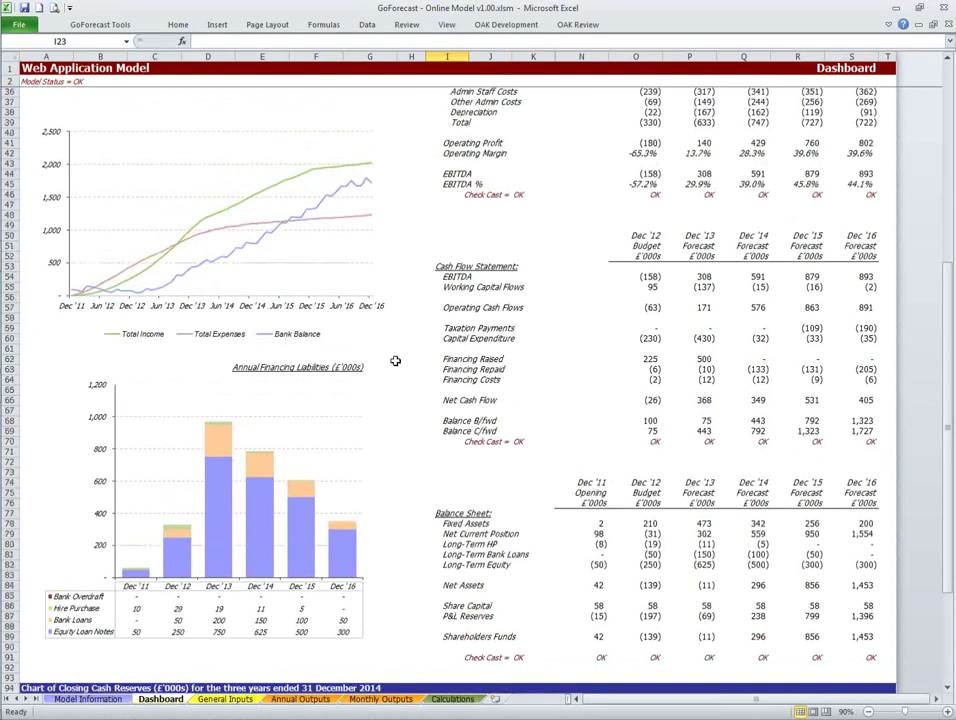
pyautogui.scroll(9, 395, 360)
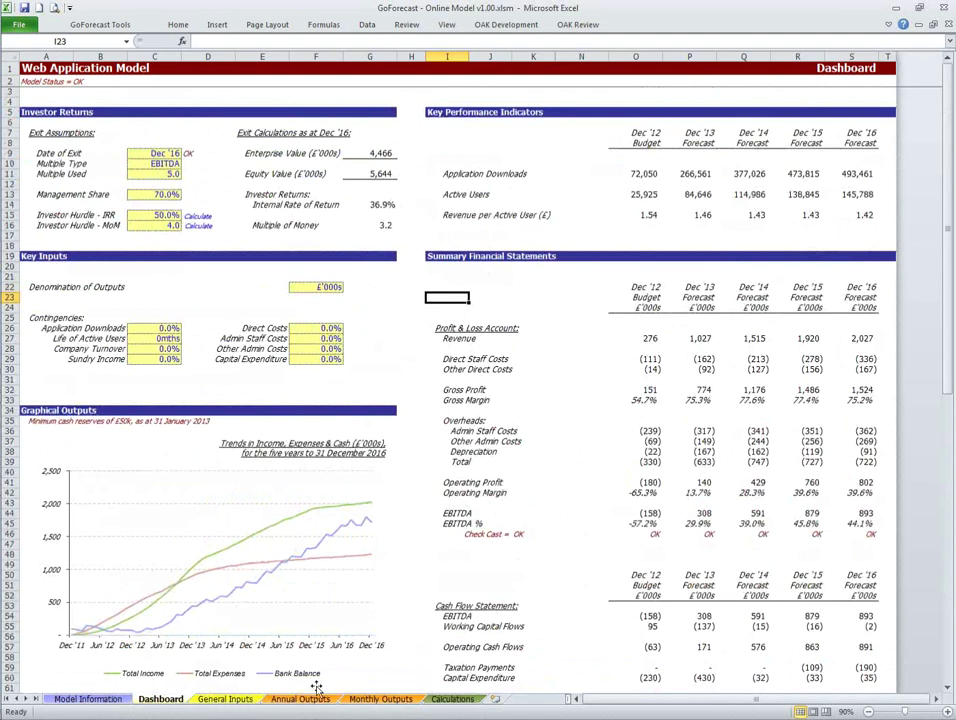
pyautogui.click(438, 277)
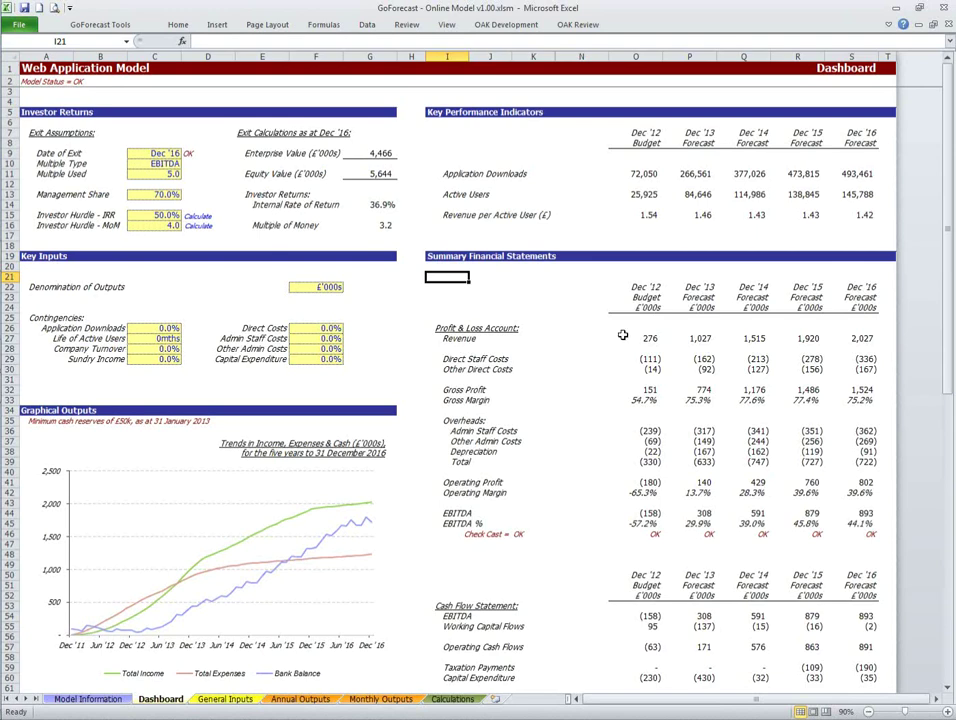
# Step: Examine the Dashboard's yearly Revenue alongside the Application Downloads, Active Users and Revenue per Active User indicators
pyautogui.moveTo(640, 338); pyautogui.dragTo(833, 349)
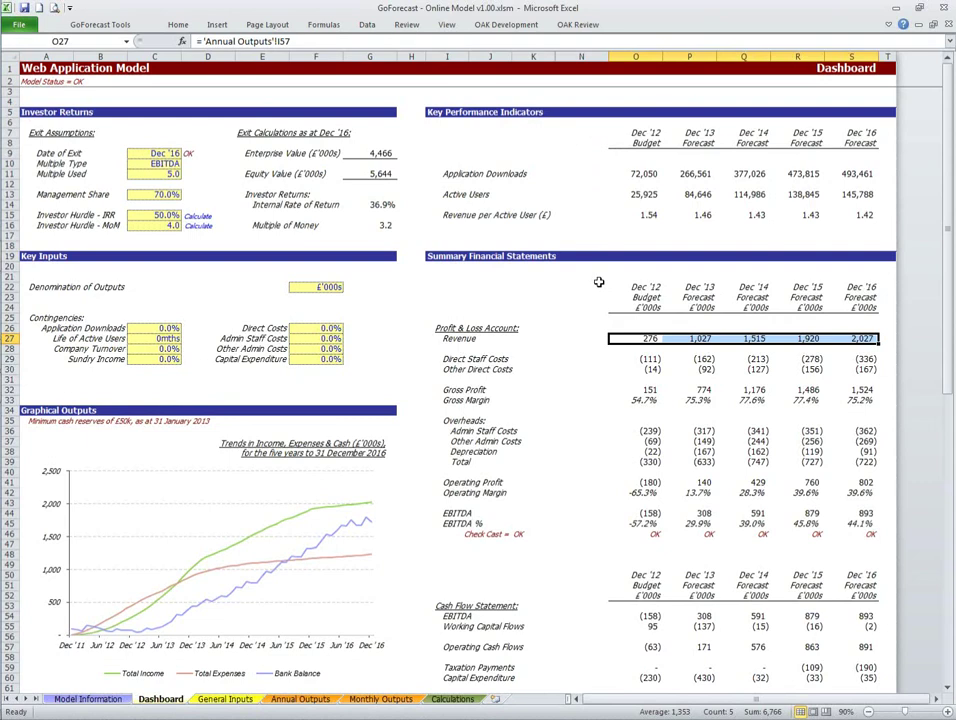
pyautogui.moveTo(640, 175); pyautogui.dragTo(862, 184)
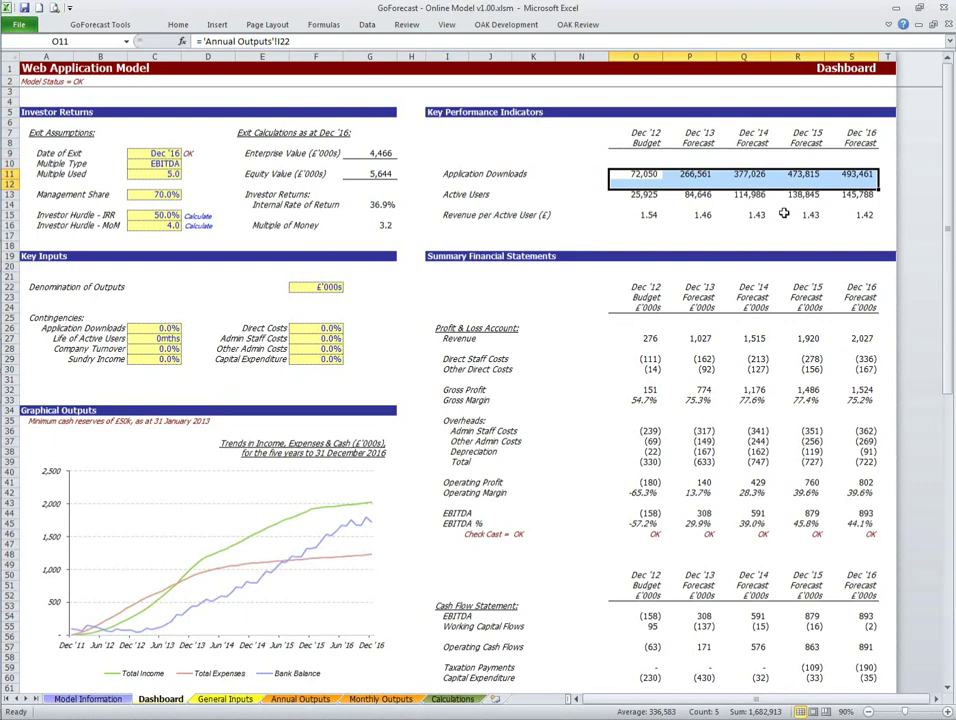
pyautogui.moveTo(645, 194); pyautogui.dragTo(838, 194)
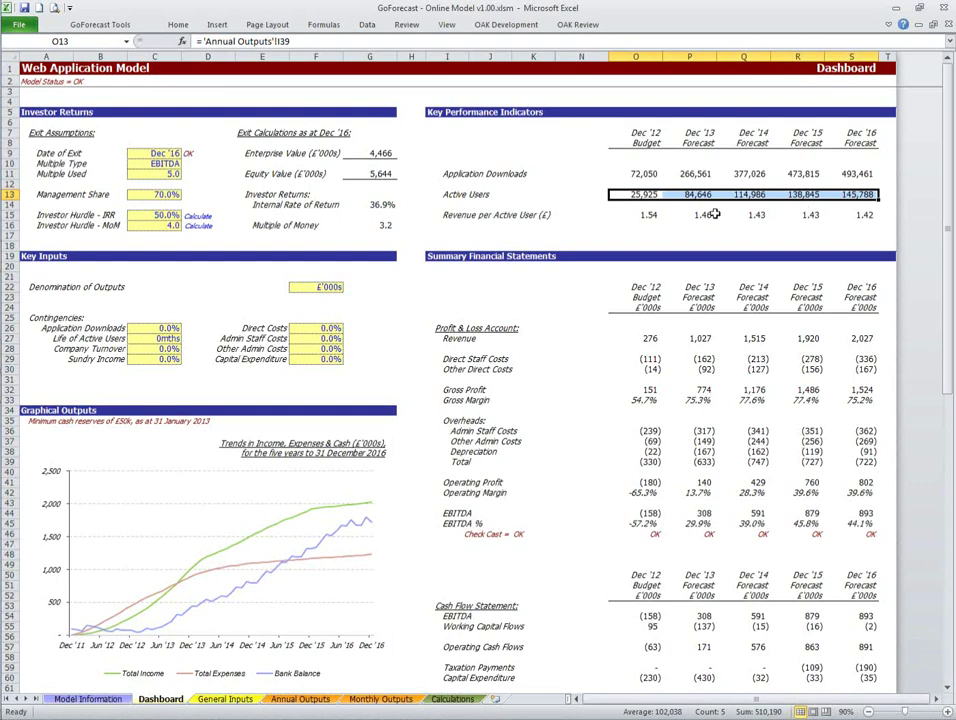
pyautogui.click(642, 218)
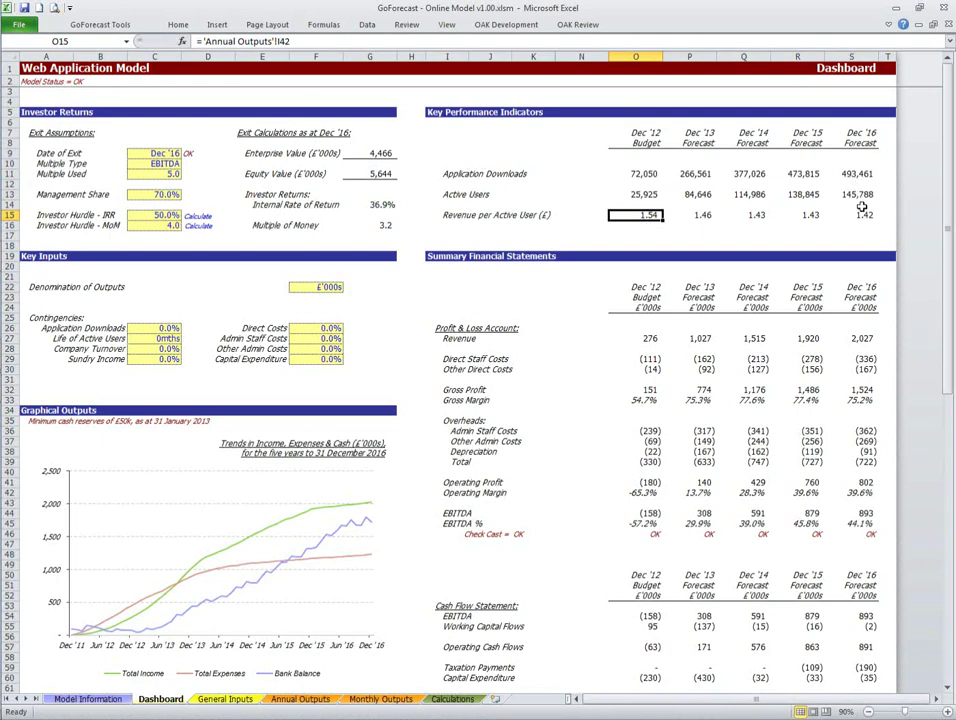
pyautogui.moveTo(455, 174); pyautogui.dragTo(789, 185)
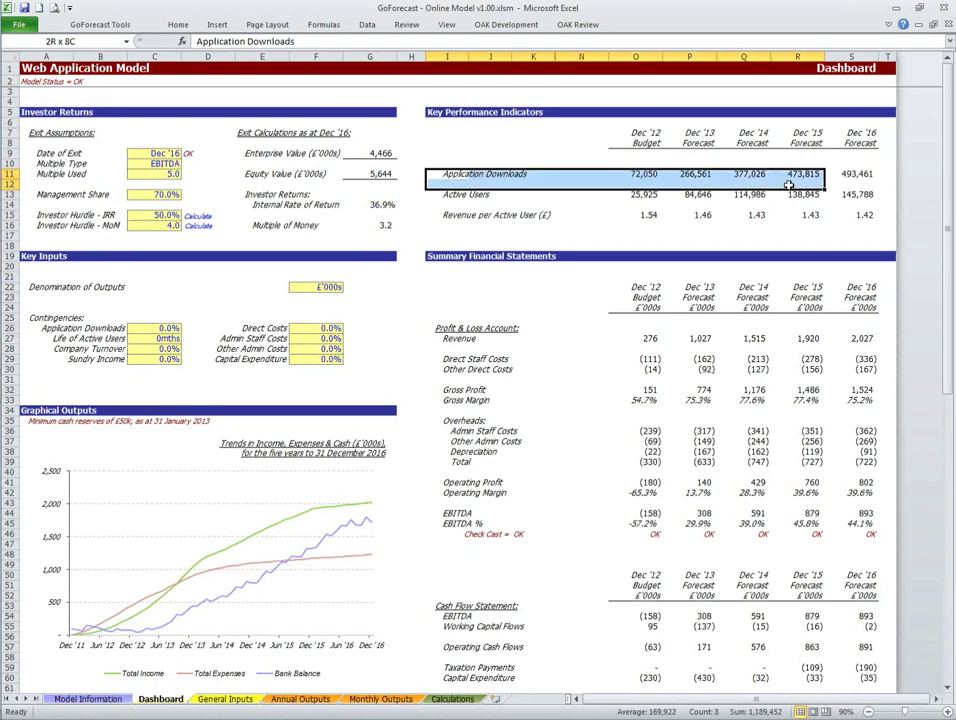
pyautogui.moveTo(789, 185); pyautogui.dragTo(850, 195)
pyautogui.click(800, 222)
pyautogui.moveTo(636, 330); pyautogui.dragTo(858, 338)
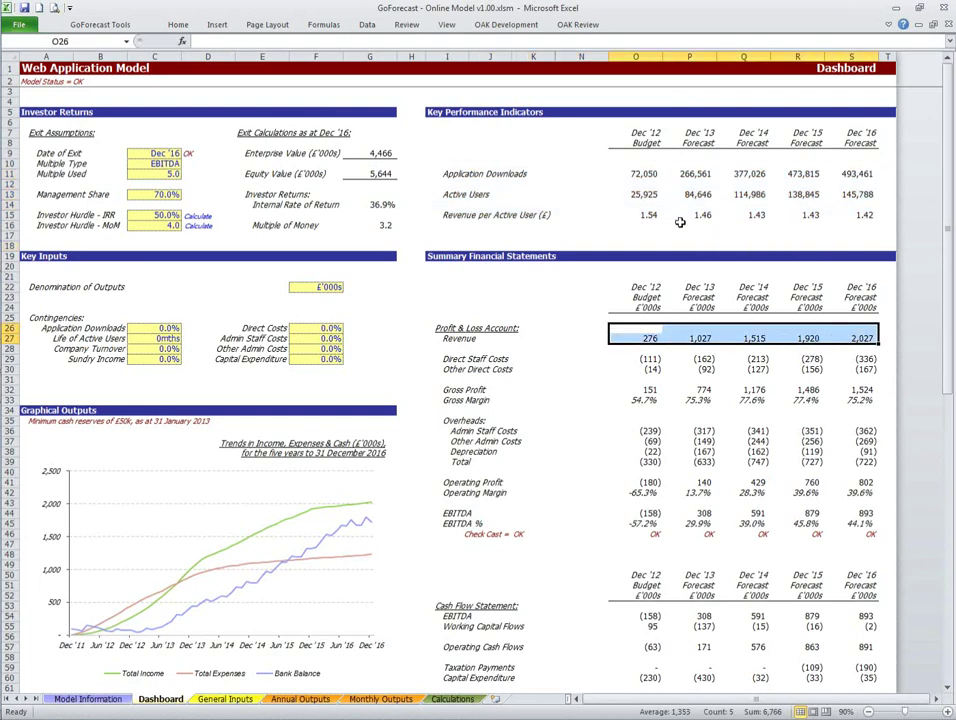
pyautogui.click(640, 218)
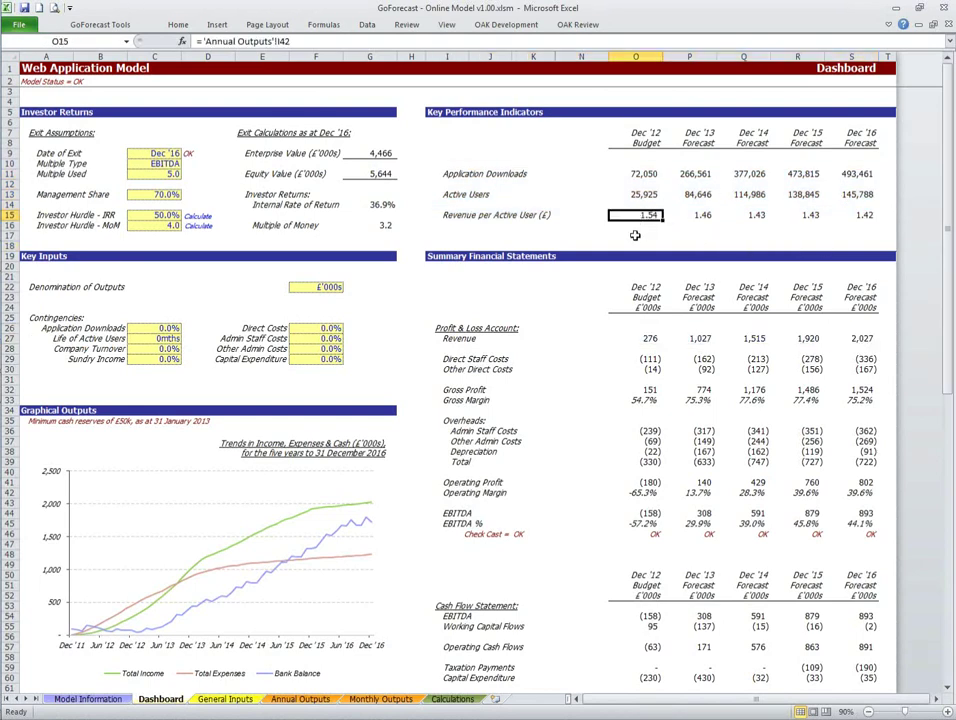
pyautogui.click(856, 234)
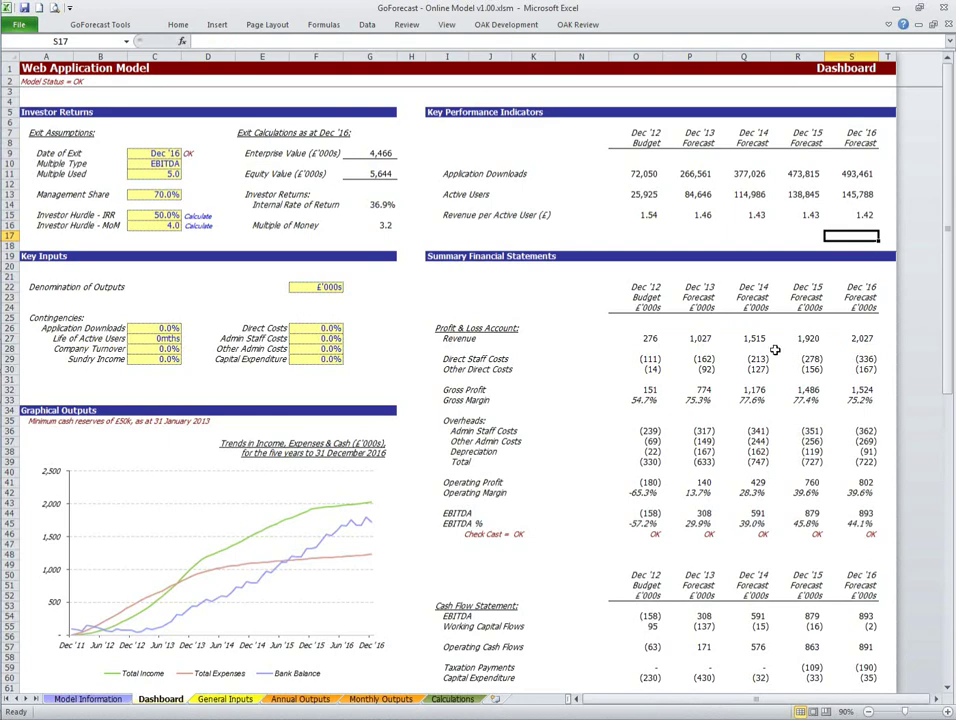
# Step: Set the Application Downloads contingency to -20% and check the Dec '16 revenue forecast
pyautogui.click(170, 330)
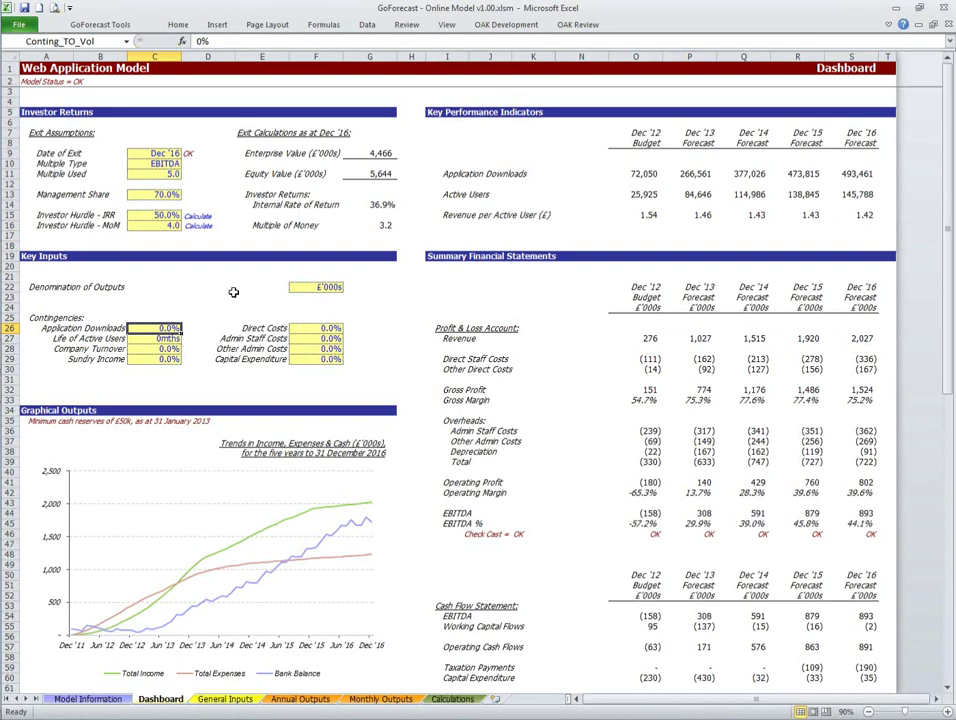
pyautogui.write('-20%')
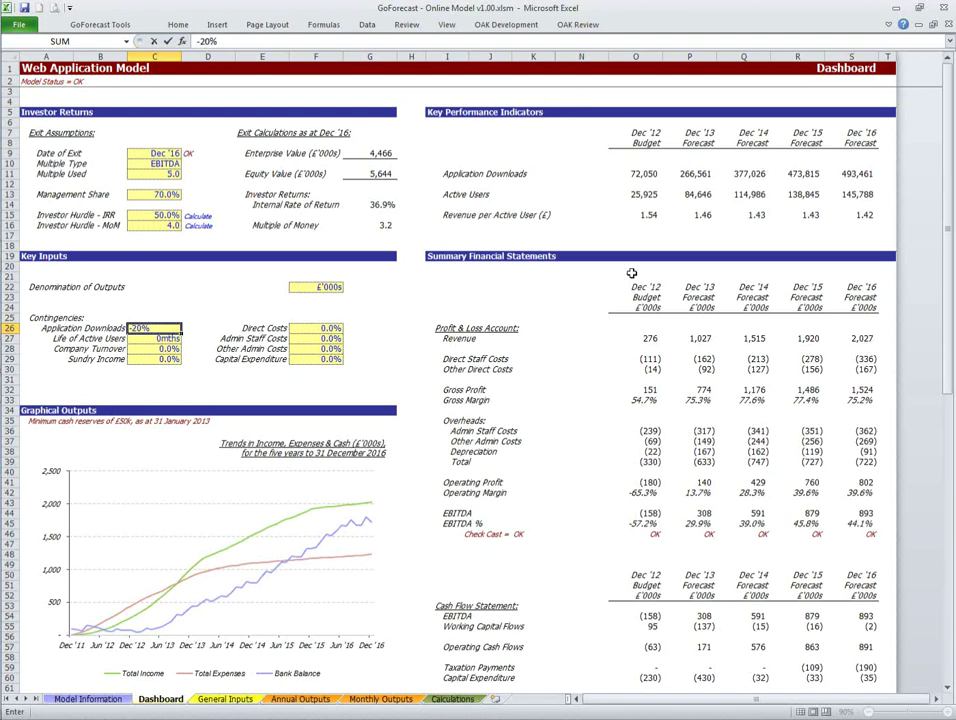
pyautogui.press('Return')
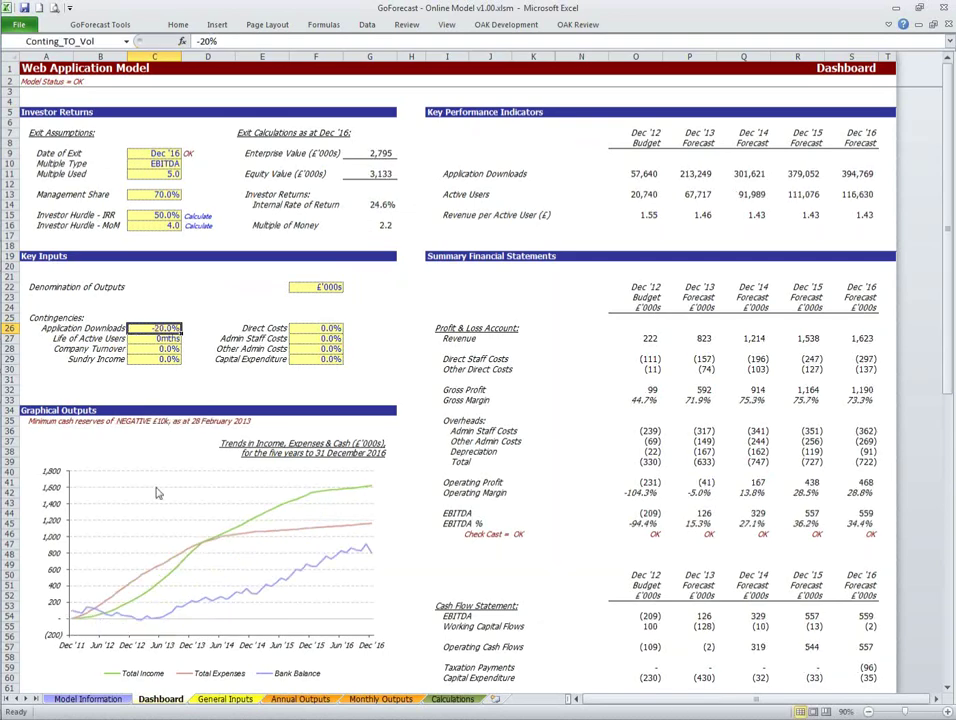
pyautogui.click(840, 343)
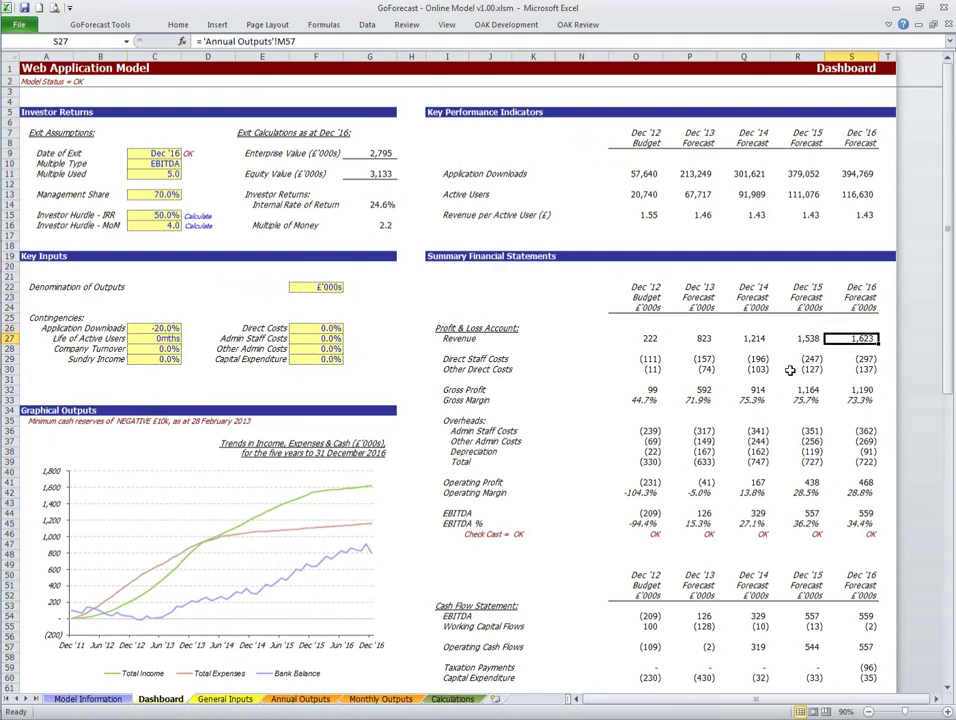
# Step: Reset the Application Downloads contingency to 0%
pyautogui.click(152, 328)
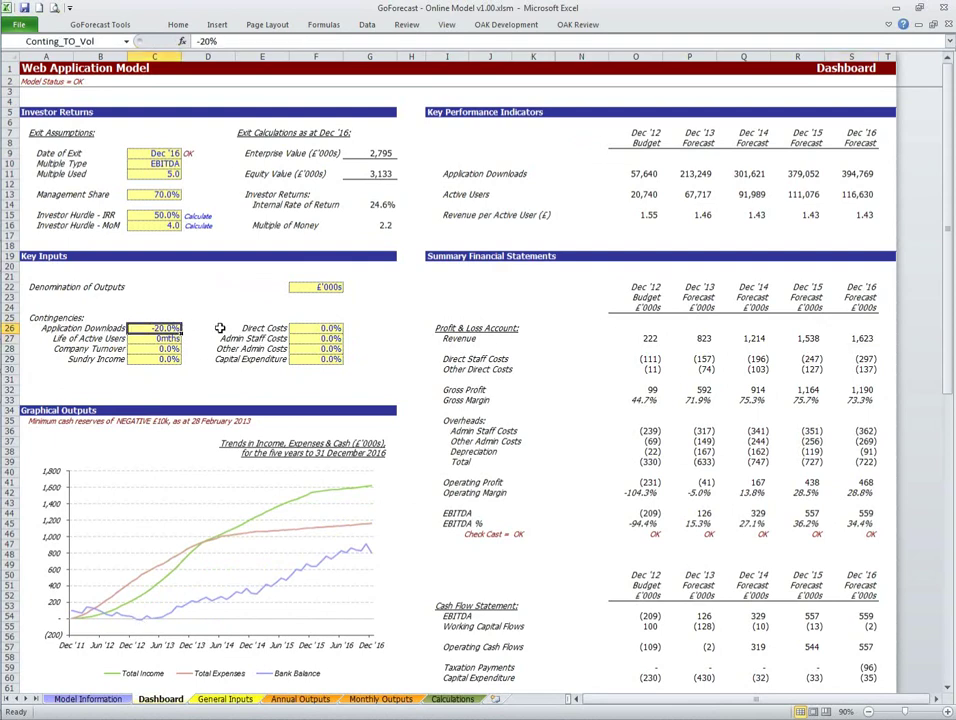
pyautogui.write('0')
pyautogui.press('Return')
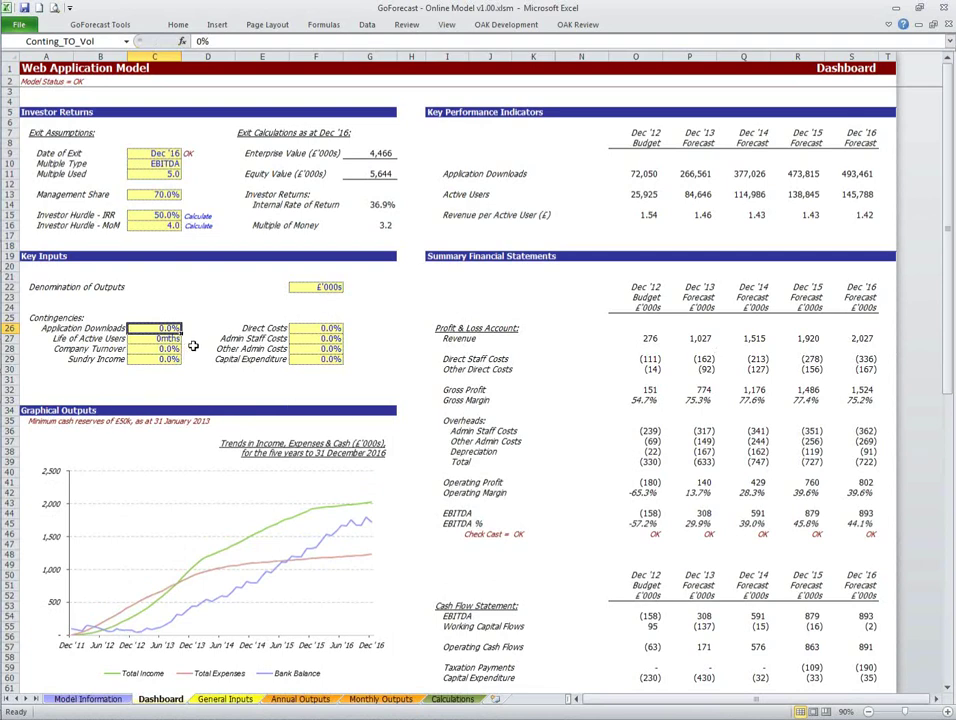
# Step: Test the Life of Active Users contingency with values of -1, 2 and -2 months in turn
pyautogui.press('Down')
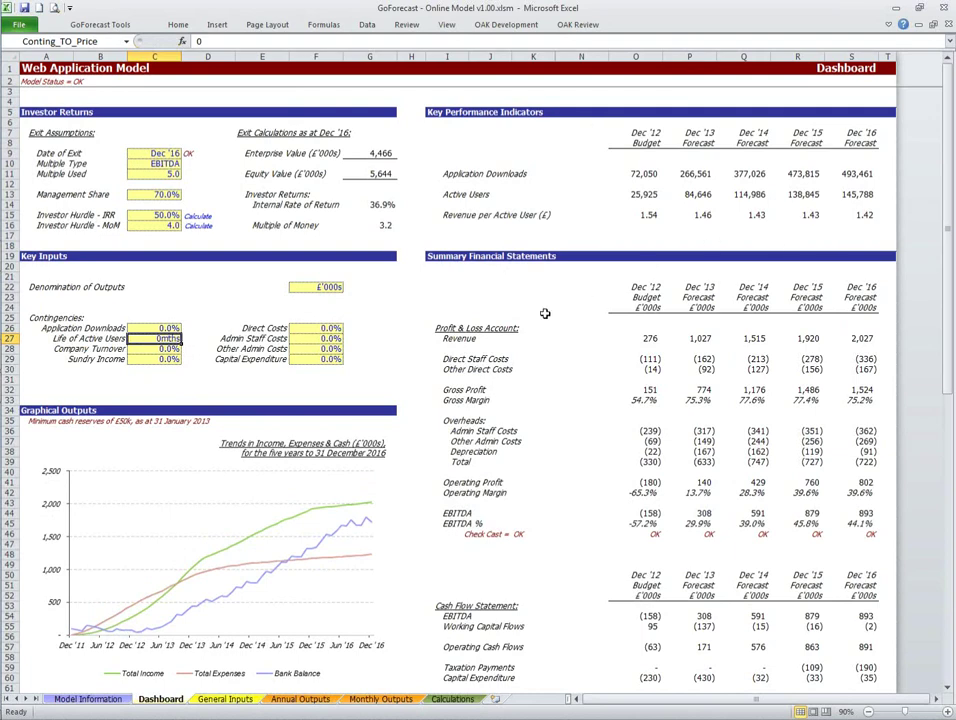
pyautogui.write('-1')
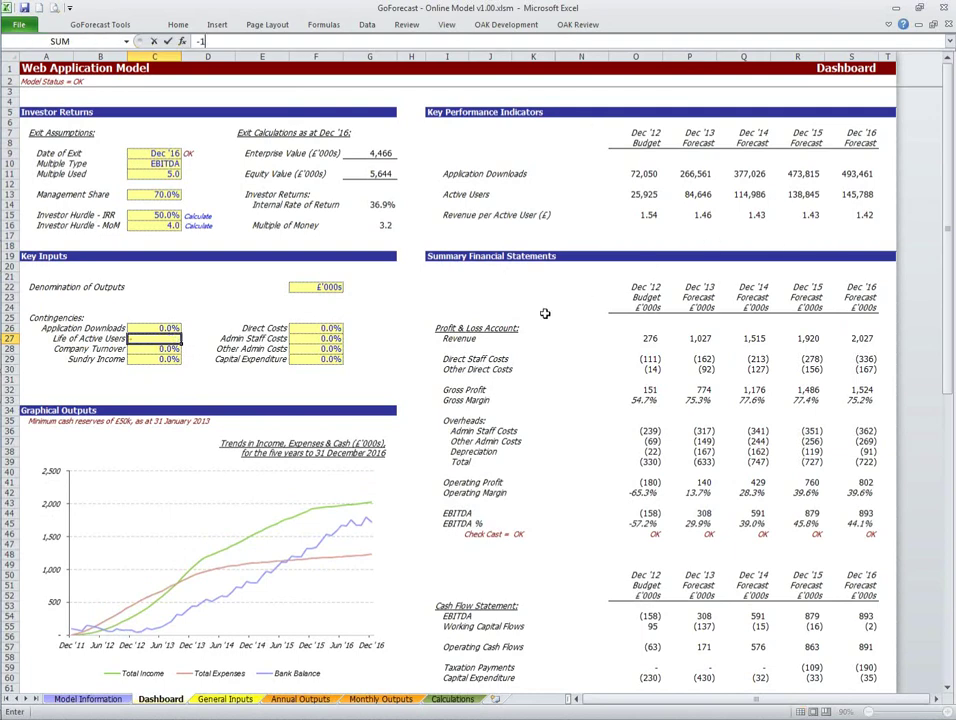
pyautogui.press('Return')
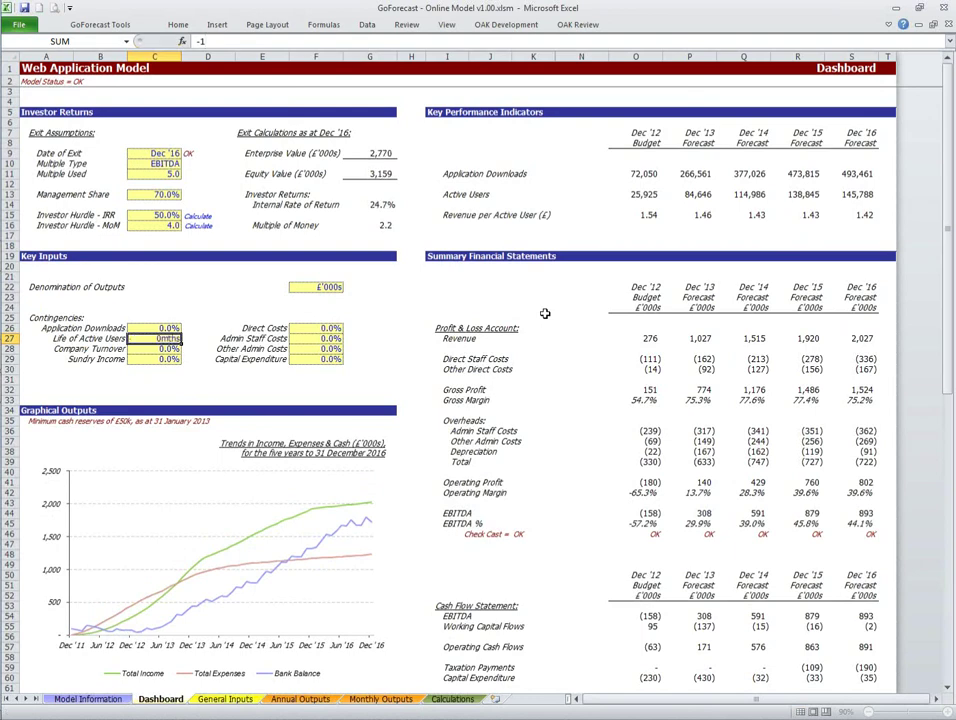
pyautogui.write('2')
pyautogui.press('Return')
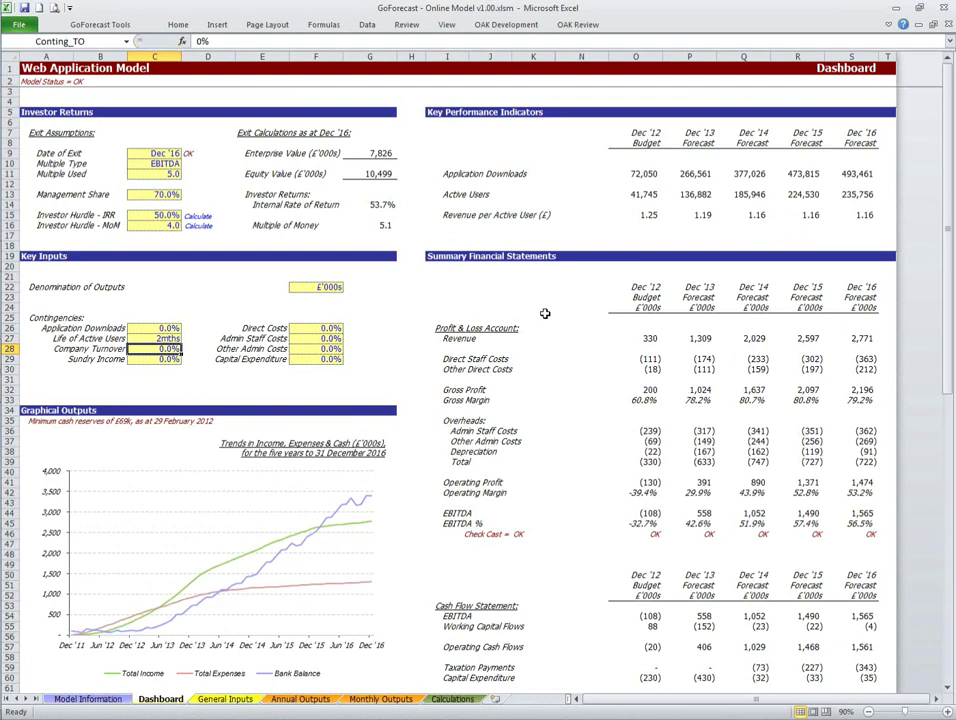
pyautogui.write('-2')
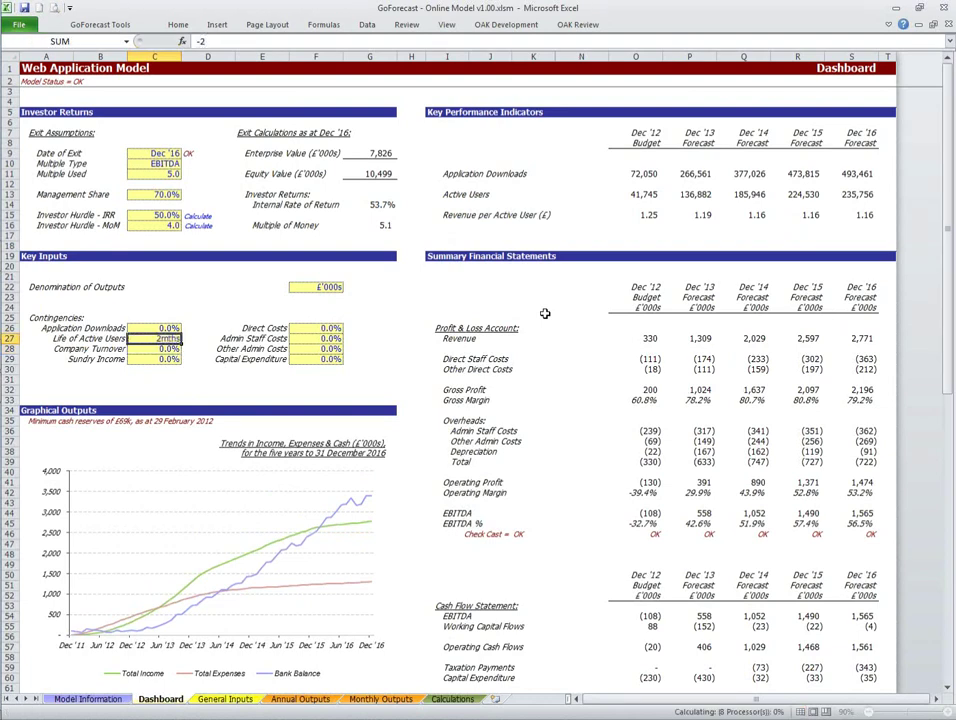
pyautogui.press('Return')
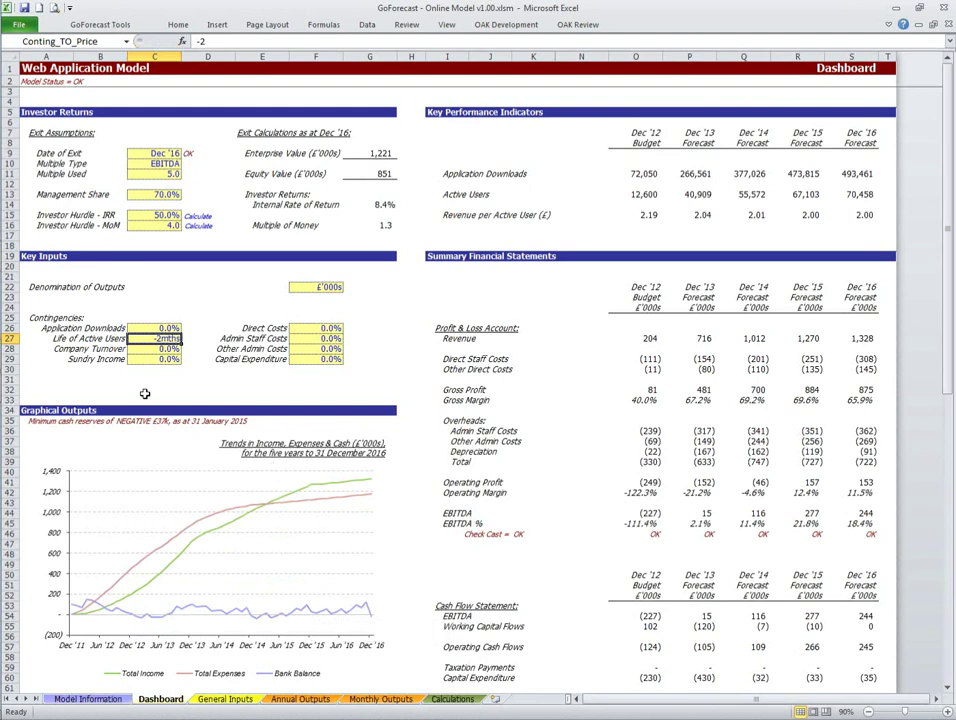
# Step: Reset the Life of Active Users contingency to 0 months
pyautogui.write('0')
pyautogui.hotkey('ctrl', 'Return')
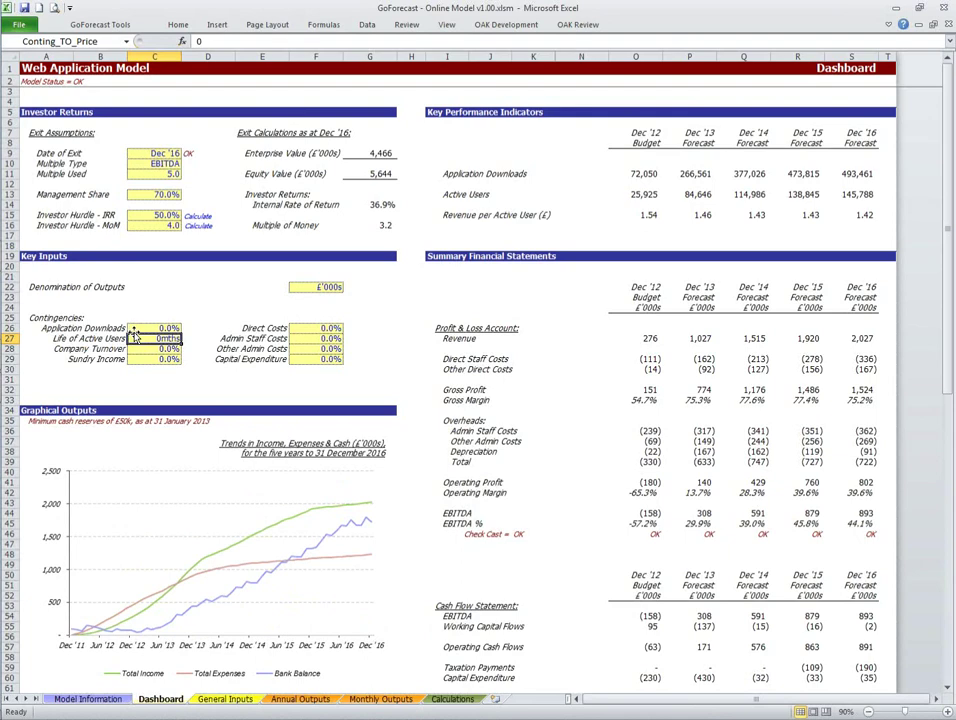
pyautogui.click(223, 300)
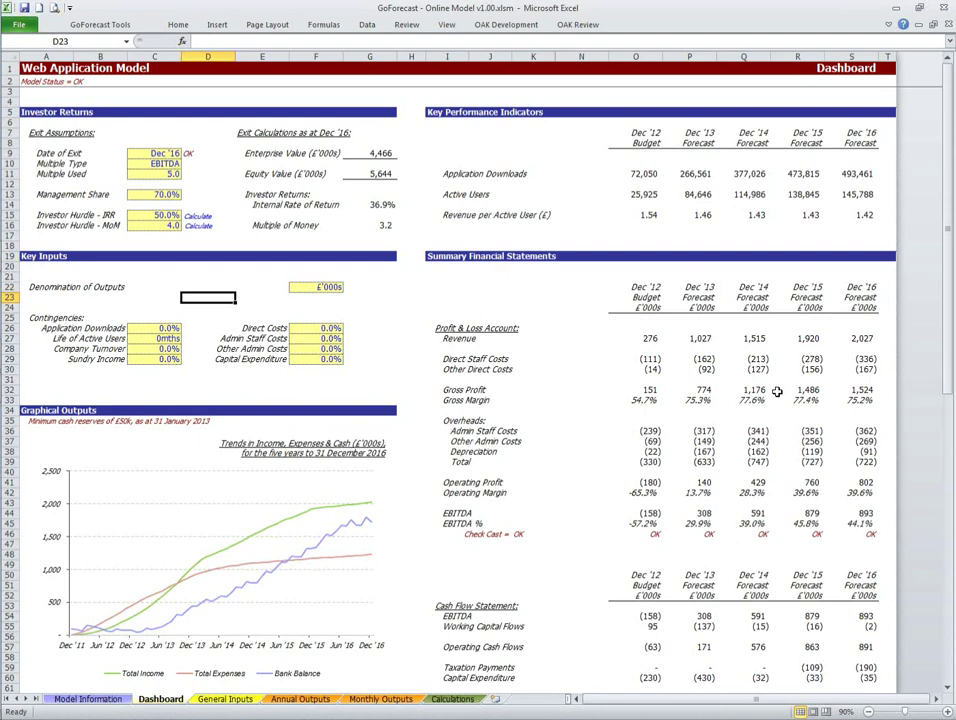
# Step: Show the Key Performance Statistics detail on the Annual Outputs sheet and highlight the Dec '12 application downloads by platform, including the total
pyautogui.moveTo(573, 697); pyautogui.dragTo(672, 697)
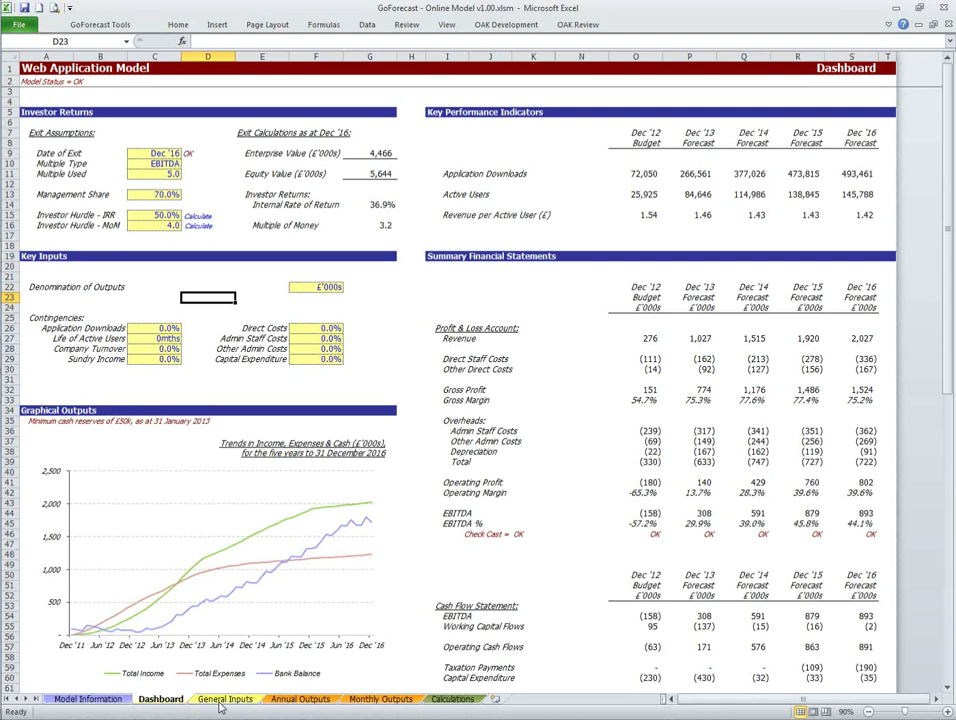
pyautogui.click(301, 699)
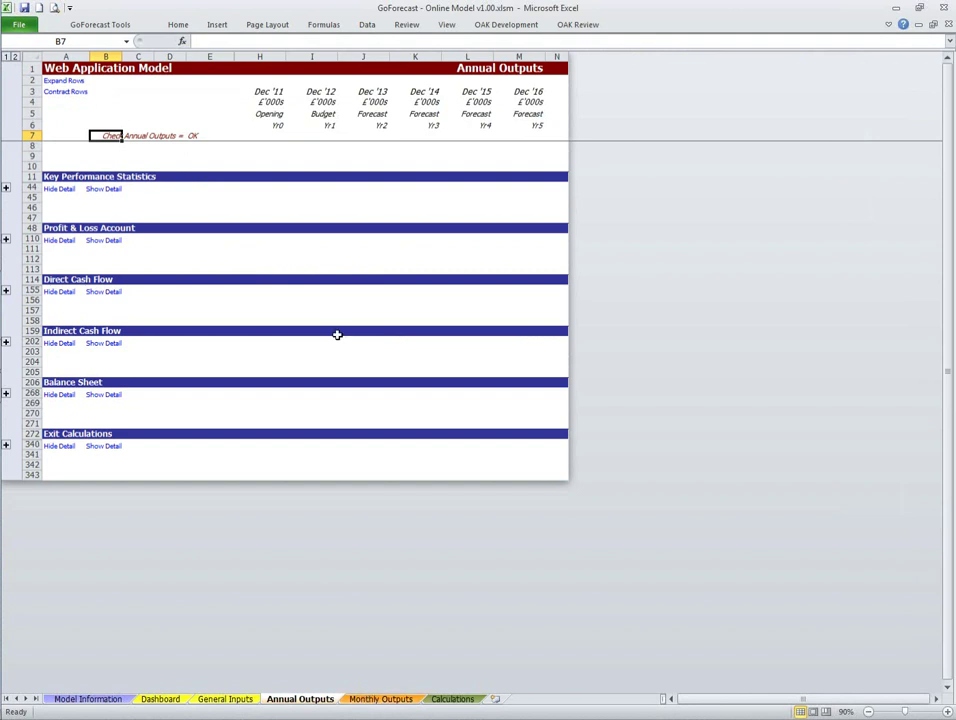
pyautogui.click(103, 189)
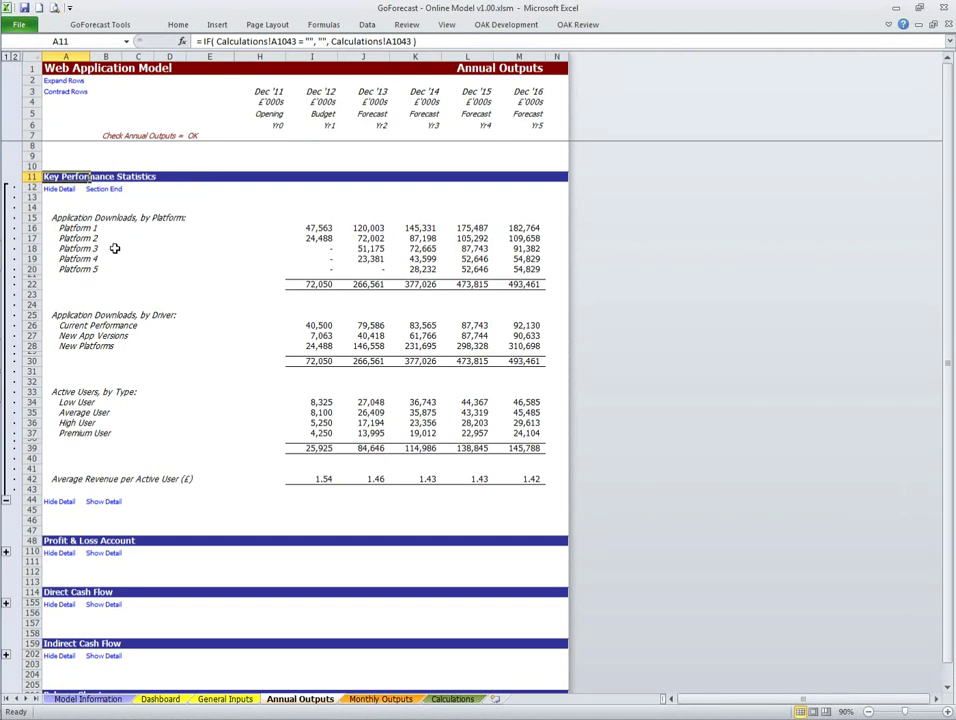
pyautogui.click(303, 228)
pyautogui.moveTo(303, 228); pyautogui.dragTo(312, 284)
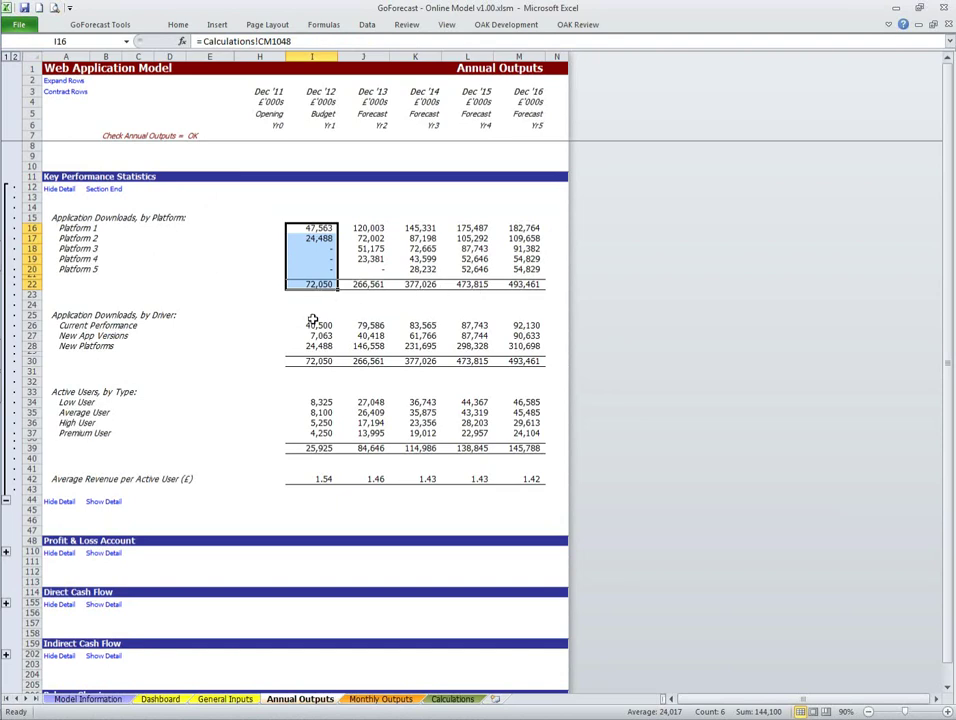
# Step: Show the Profit & Loss Account detail on the Annual Outputs sheet and review its revenue and cost lines
pyautogui.scroll(-2, 300, 325)
pyautogui.click(104, 489)
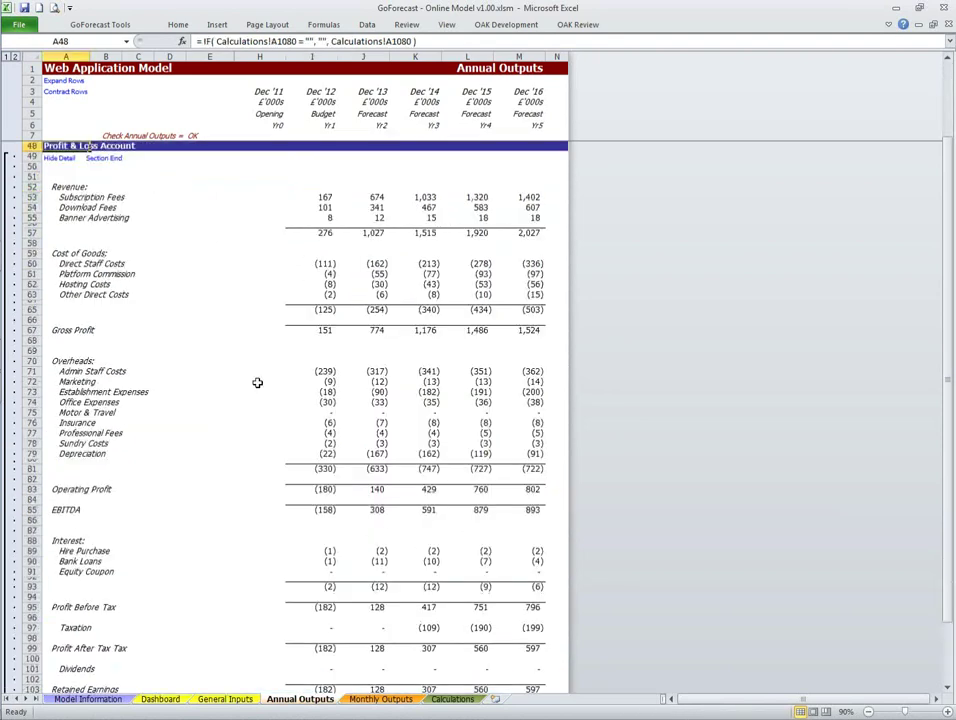
pyautogui.scroll(1, 257, 383)
pyautogui.scroll(5, 257, 383)
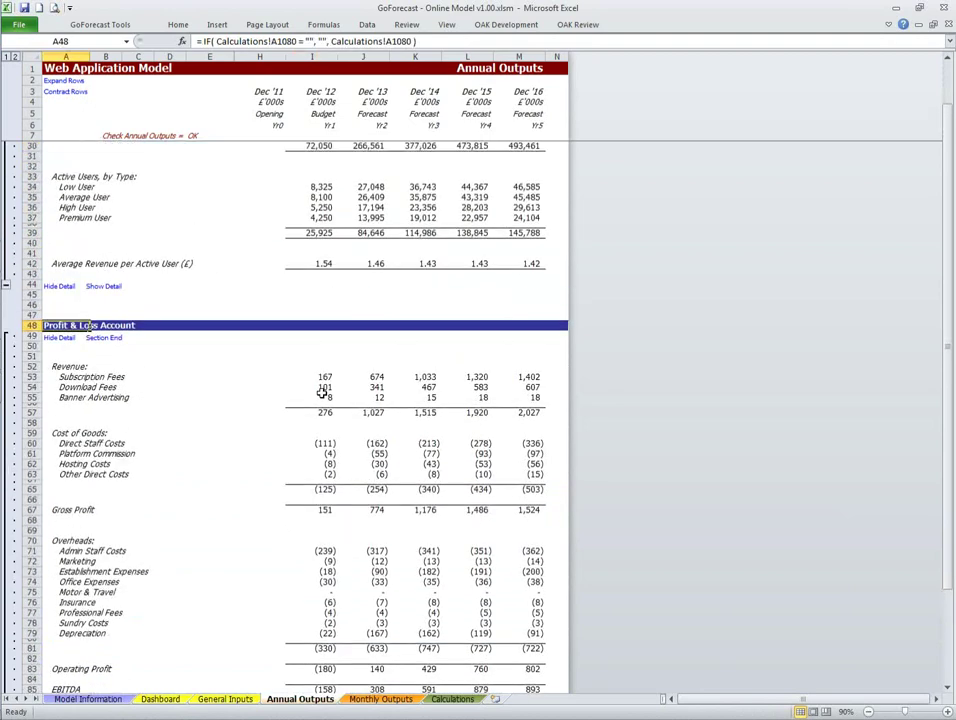
# Step: Hide the Key Performance Statistics and Profit & Loss Account detail on the Annual Outputs sheet
pyautogui.scroll(1, 322, 393)
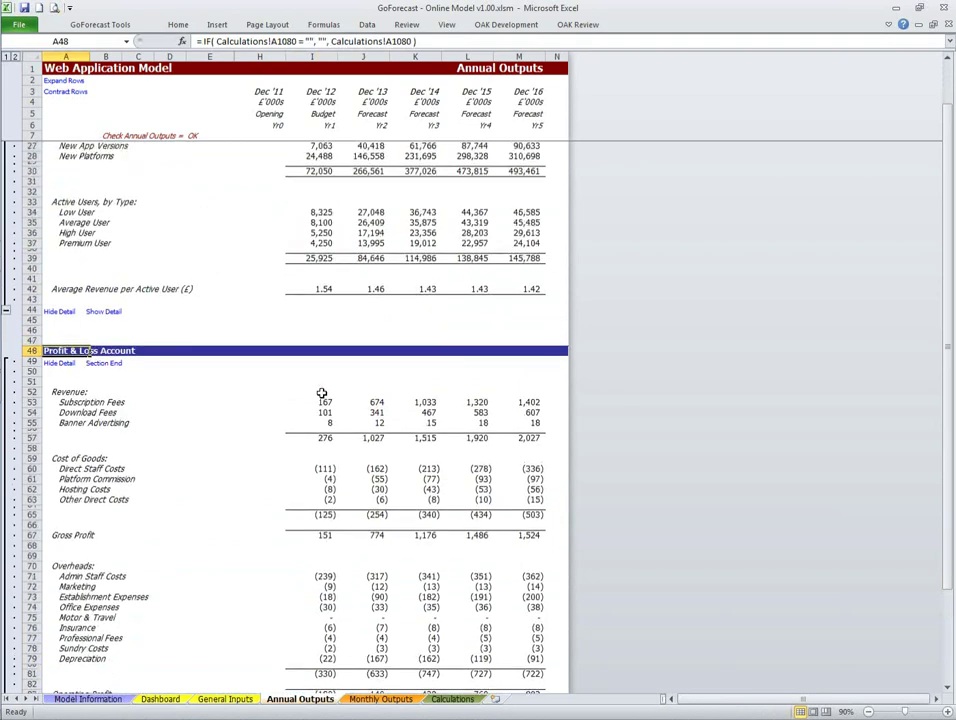
pyautogui.scroll(5, 322, 393)
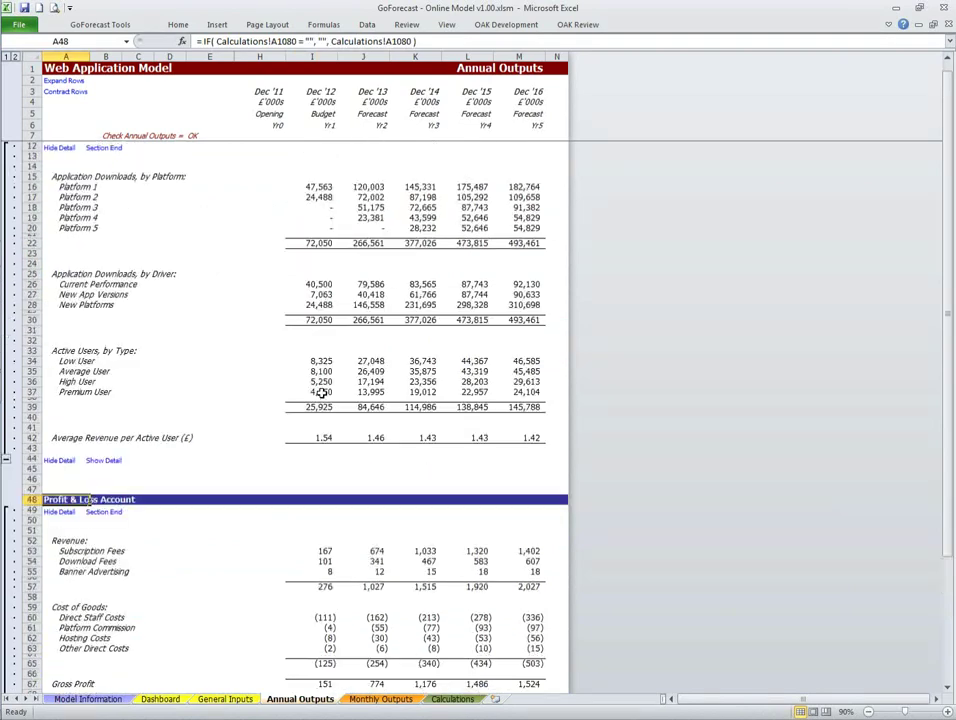
pyautogui.click(59, 147)
pyautogui.click(62, 239)
pyautogui.click(52, 270)
pyautogui.click(52, 280)
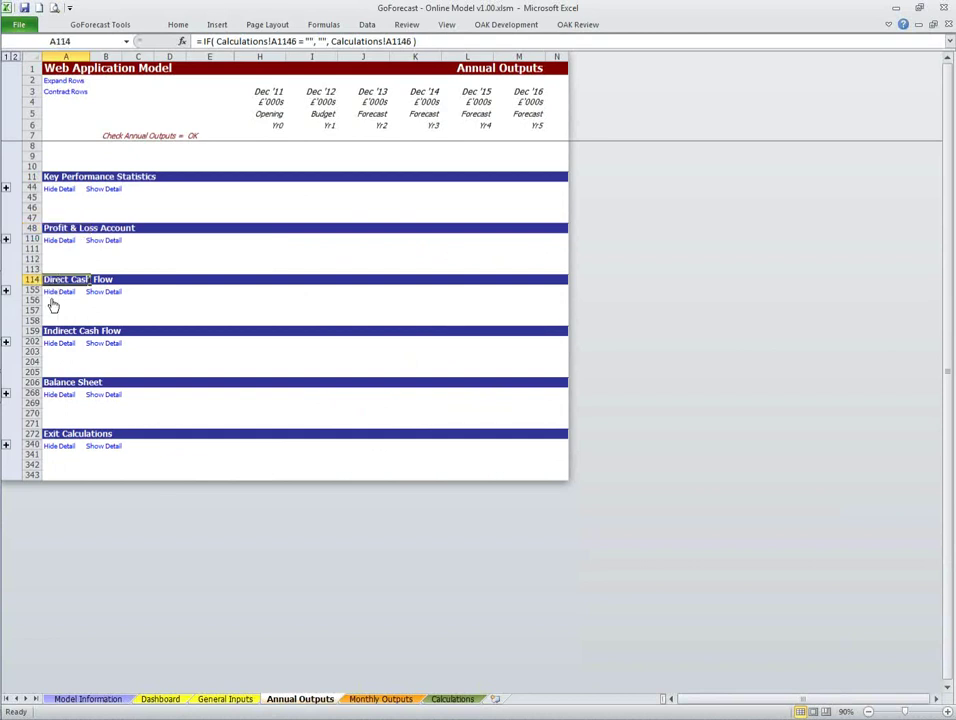
pyautogui.click(52, 320)
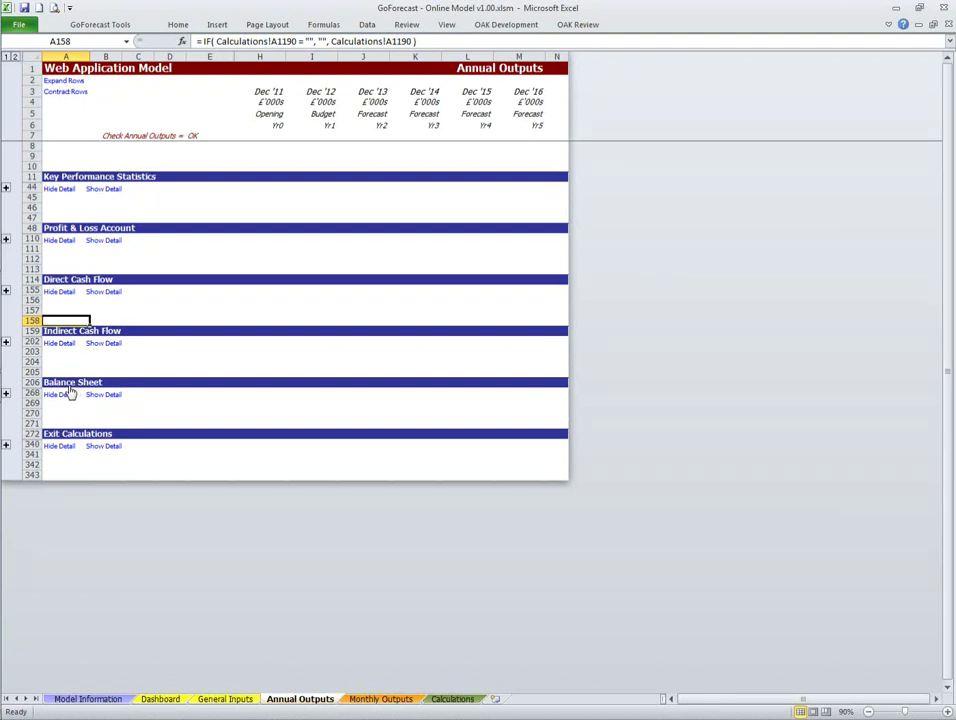
# Step: Show the Profit & Loss Account detail again and highlight total revenue for Dec '12 to Dec '16
pyautogui.click(94, 243)
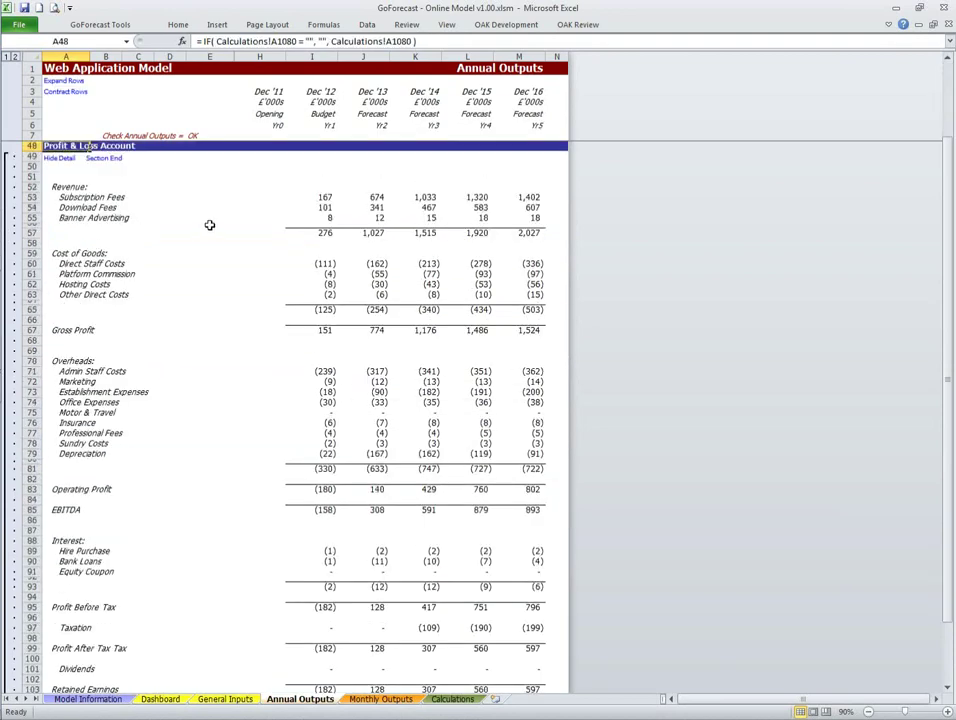
pyautogui.click(322, 198)
pyautogui.moveTo(310, 233); pyautogui.dragTo(497, 248)
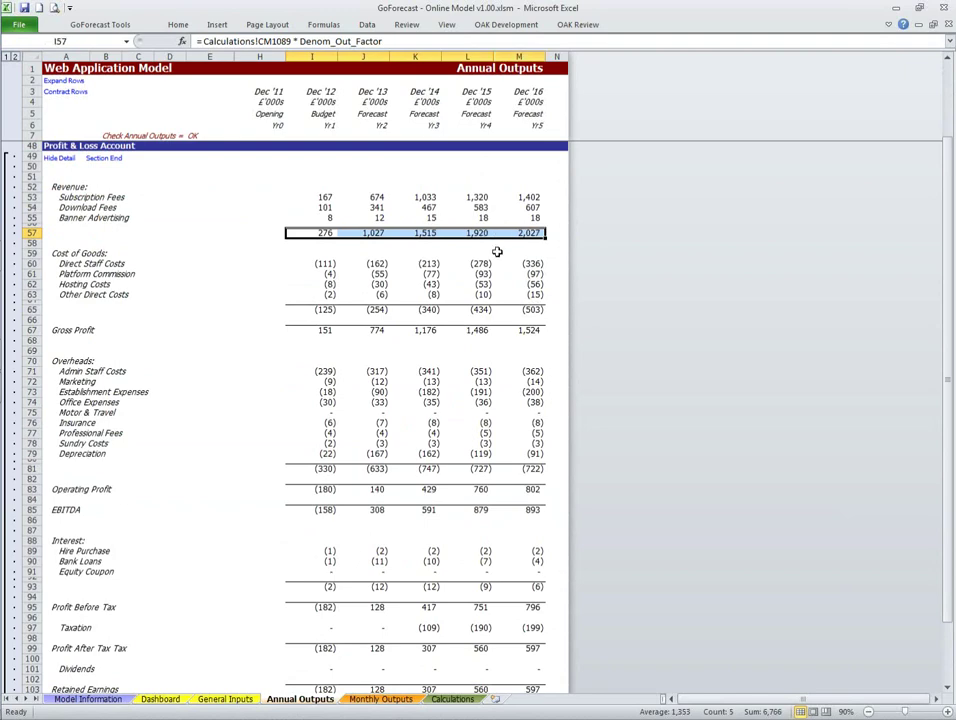
# Step: Show the Direct Cash Flow detail, highlight Customer Receipts for Dec '12 to Dec '16 and review the payments down to closing cash
pyautogui.scroll(-13, 483, 250)
pyautogui.click(143, 414)
pyautogui.moveTo(300, 321); pyautogui.dragTo(493, 330)
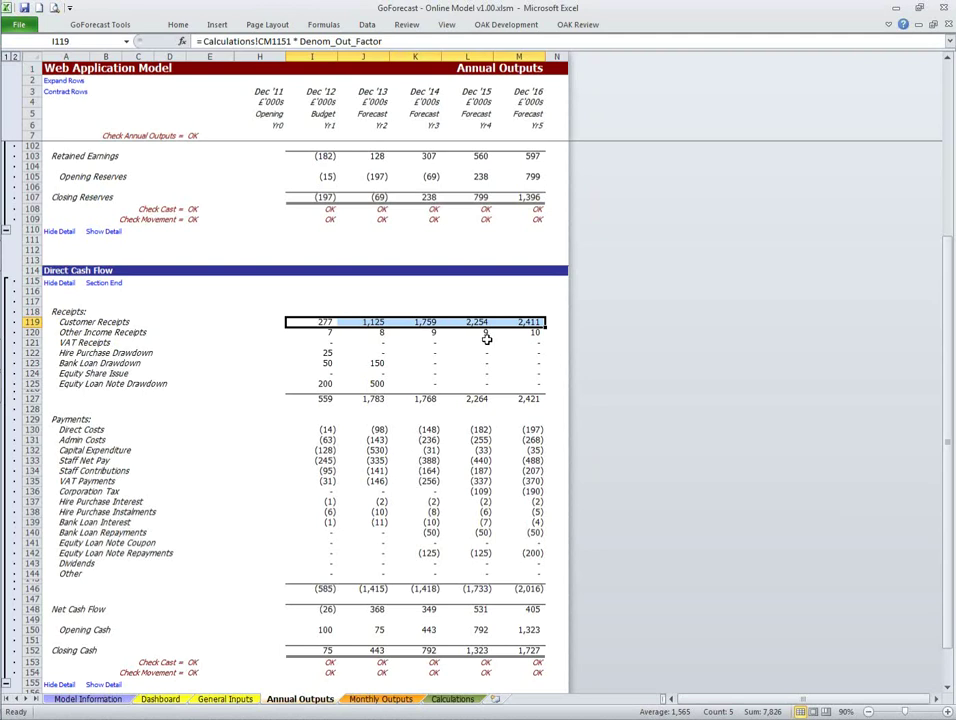
pyautogui.scroll(-5, 486, 340)
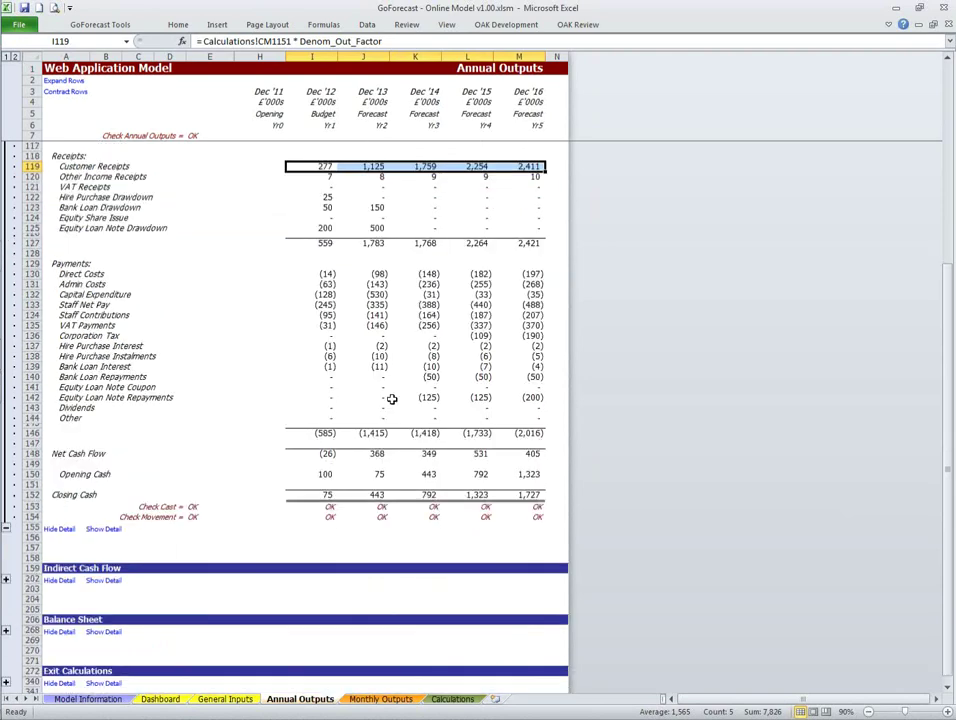
# Step: Show the Balance Sheet detail to review its asset and liability lines, and hide it again
pyautogui.click(115, 629)
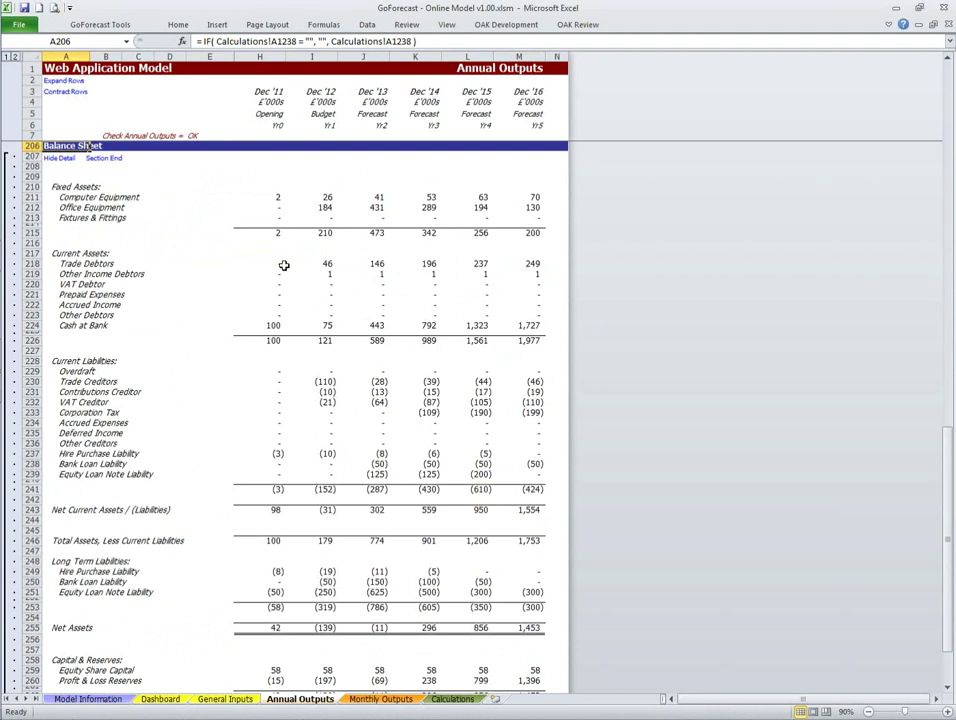
pyautogui.scroll(4, 284, 265)
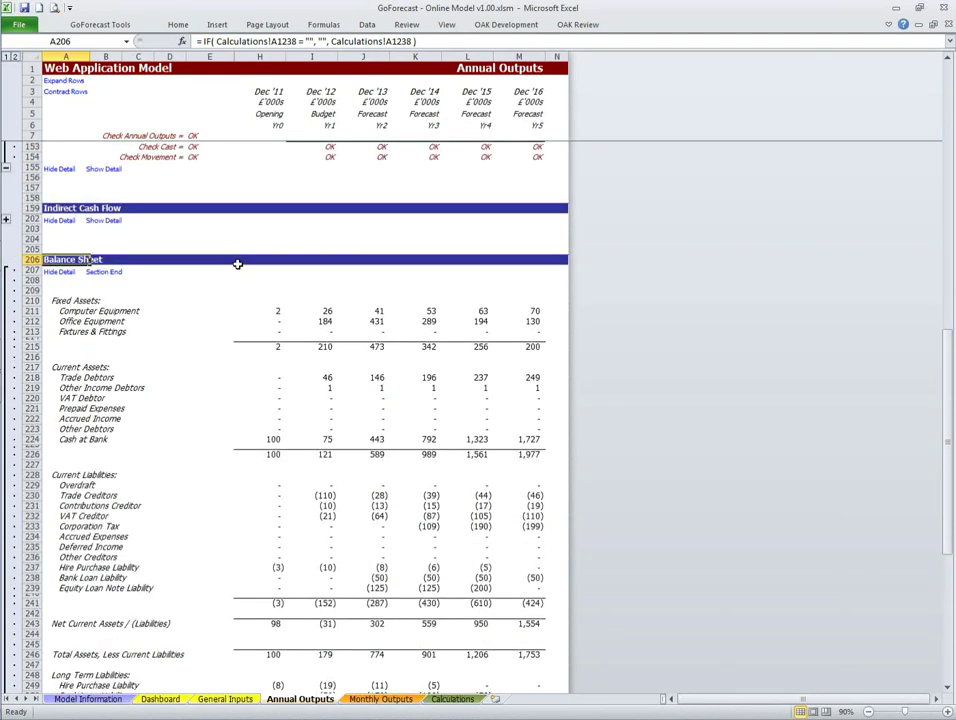
pyautogui.click(60, 272)
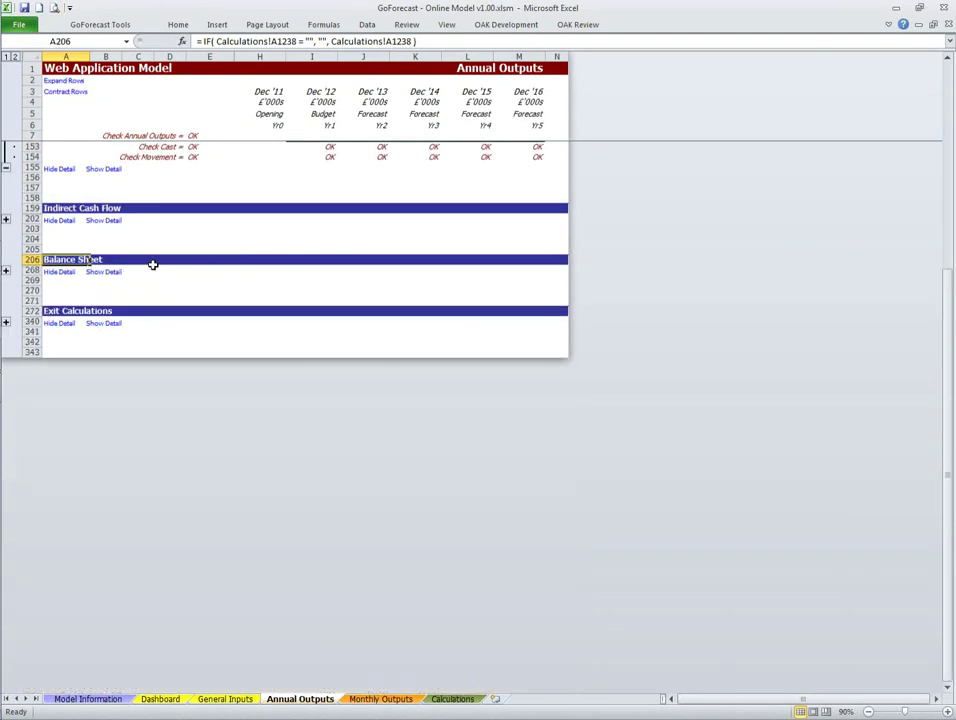
# Step: Show the Indirect Cash Flow detail below the Direct Cash Flow and highlight EBITDA for Dec '12 to Dec '15
pyautogui.scroll(6, 152, 264)
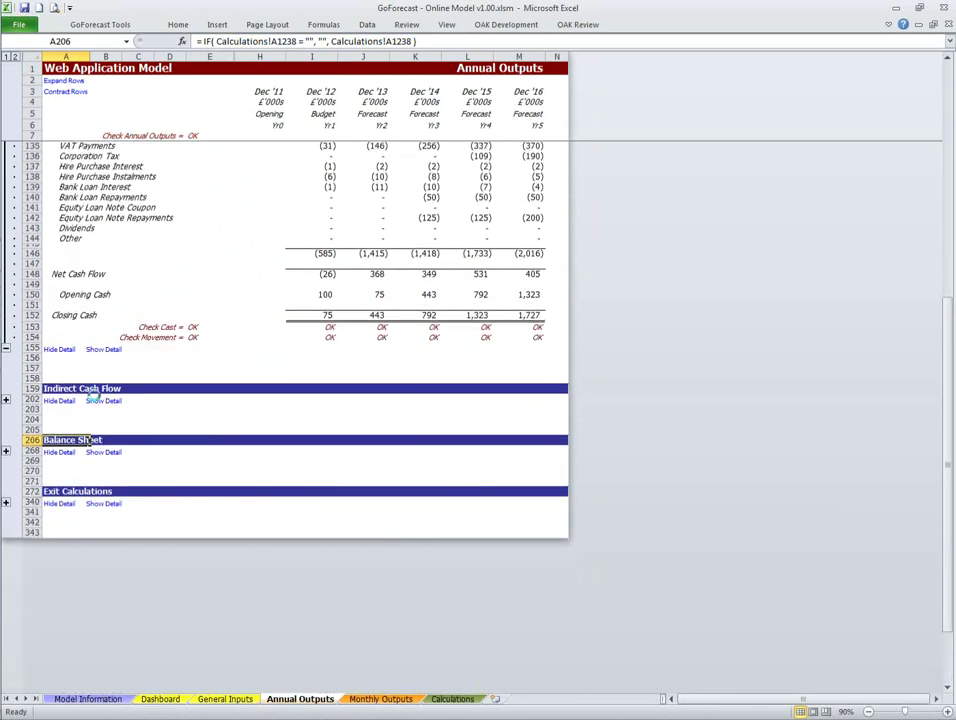
pyautogui.click(93, 399)
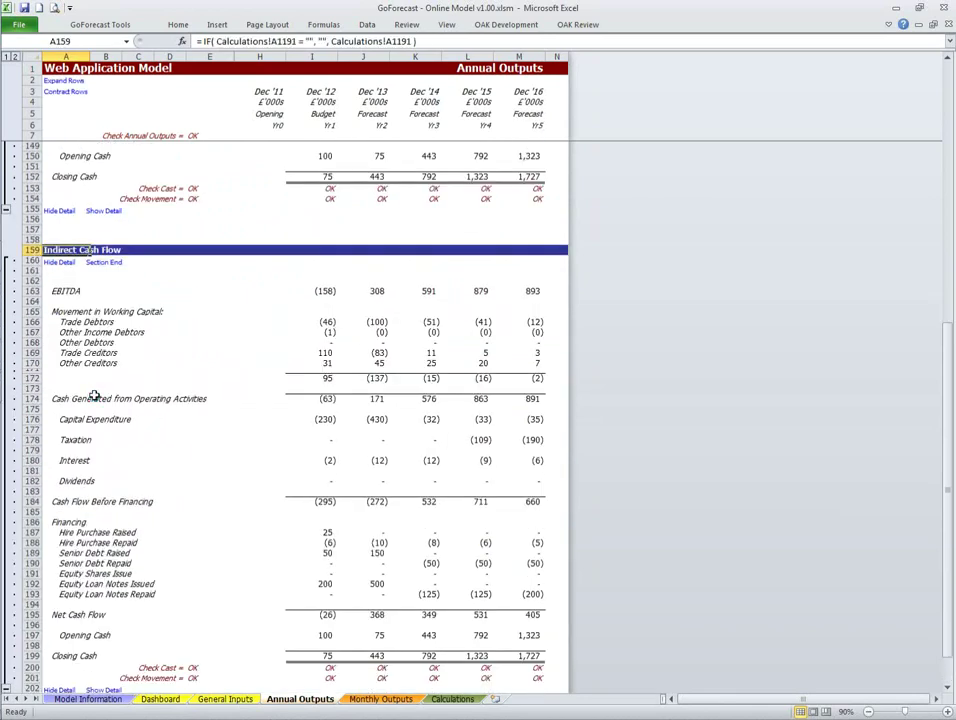
pyautogui.scroll(1, 93, 396)
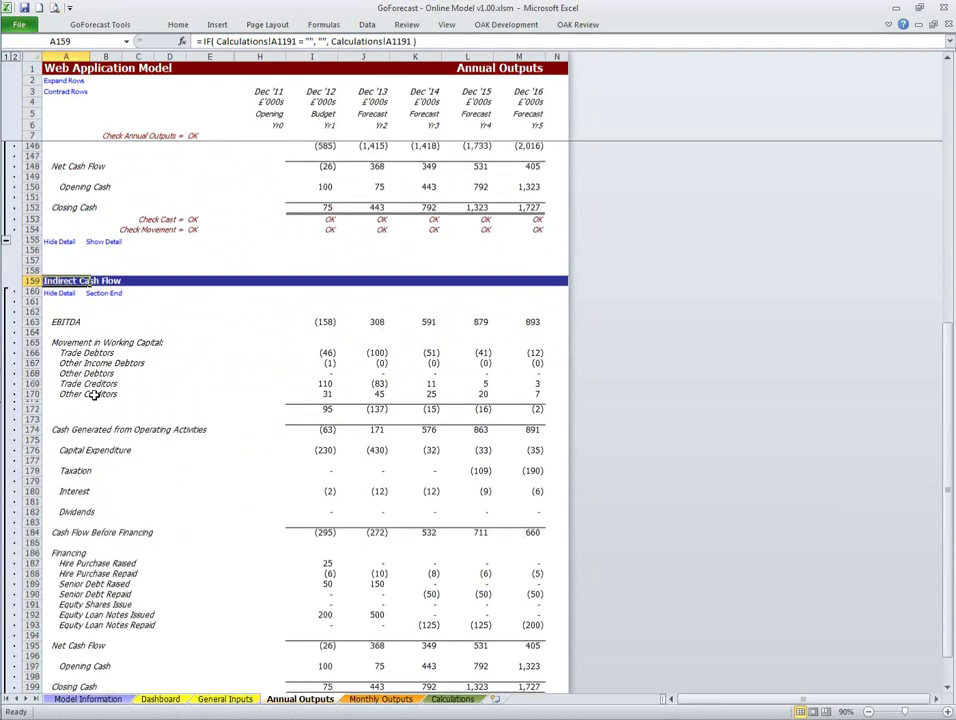
pyautogui.scroll(2, 93, 396)
pyautogui.scroll(9, 93, 397)
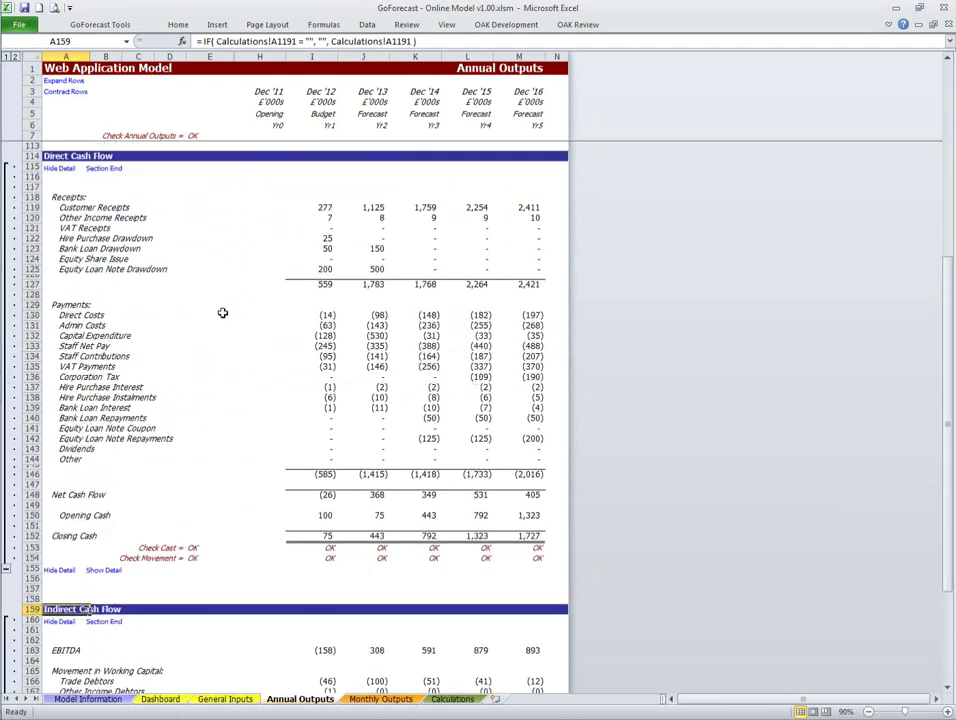
pyautogui.scroll(-6, 474, 384)
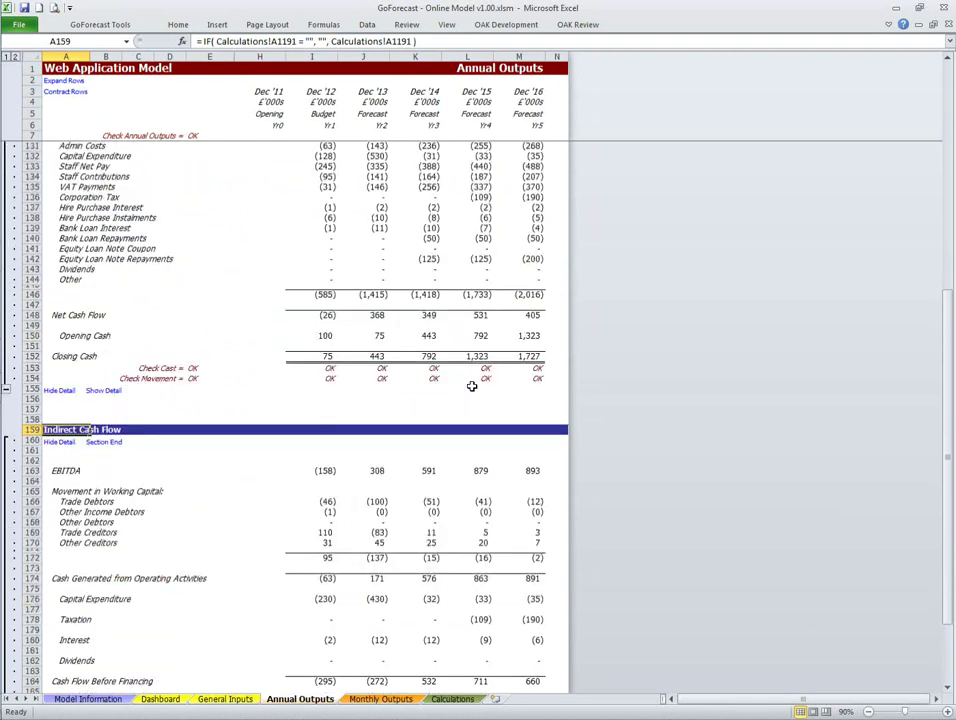
pyautogui.scroll(-3, 472, 386)
pyautogui.moveTo(320, 378); pyautogui.dragTo(478, 378)
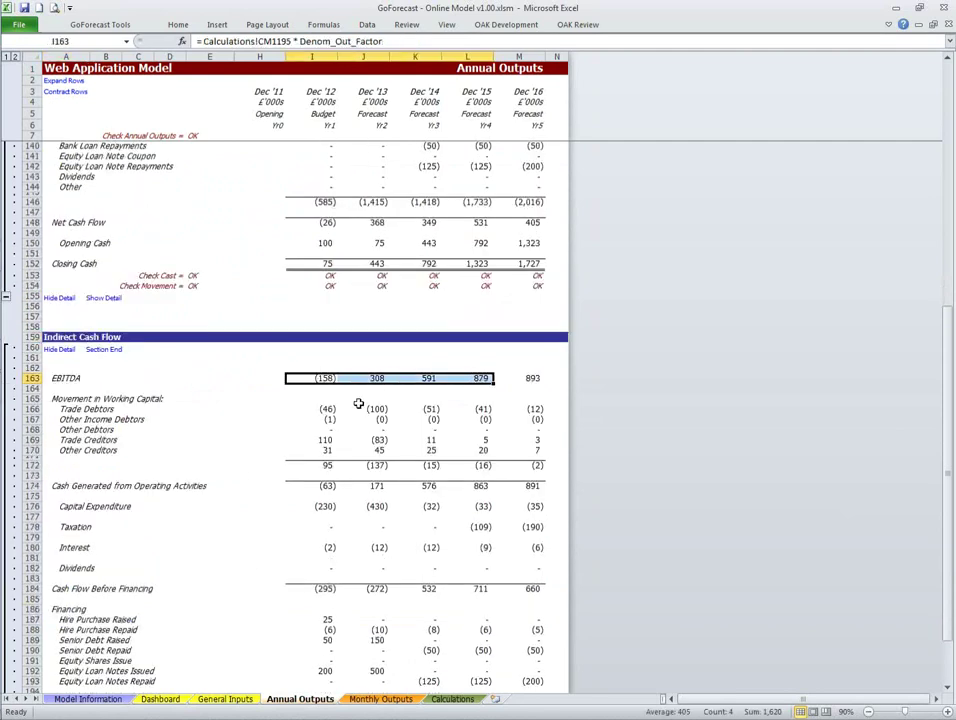
pyautogui.scroll(-3, 358, 403)
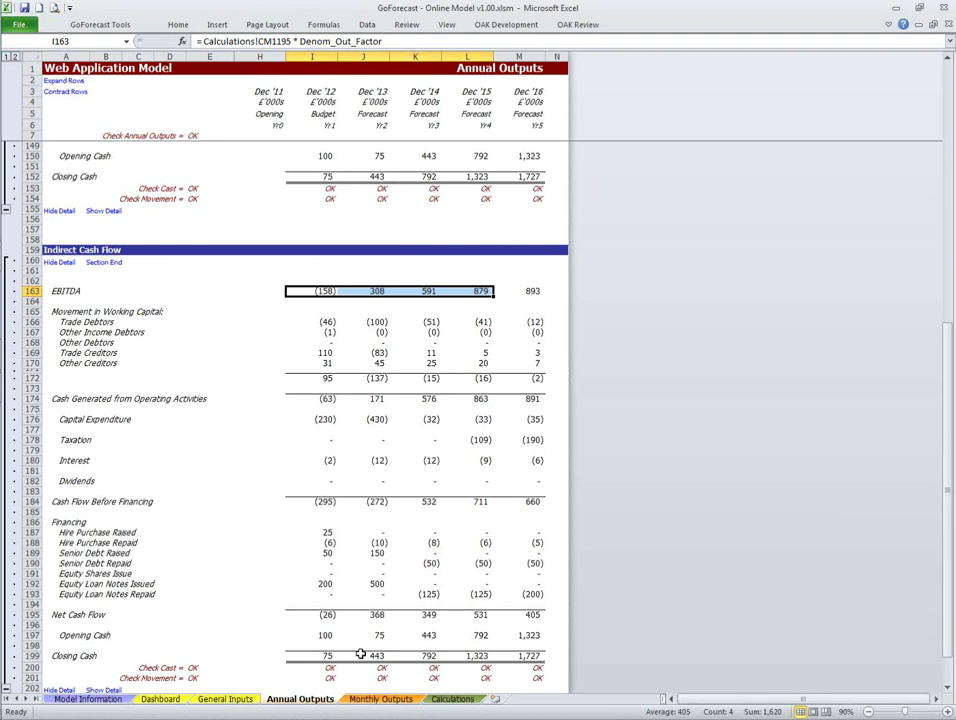
# Step: Compare the Dec '13 closing cash in the Indirect Cash Flow with the same figure in the Direct Cash Flow
pyautogui.click(368, 655)
pyautogui.click(376, 177)
pyautogui.click(366, 655)
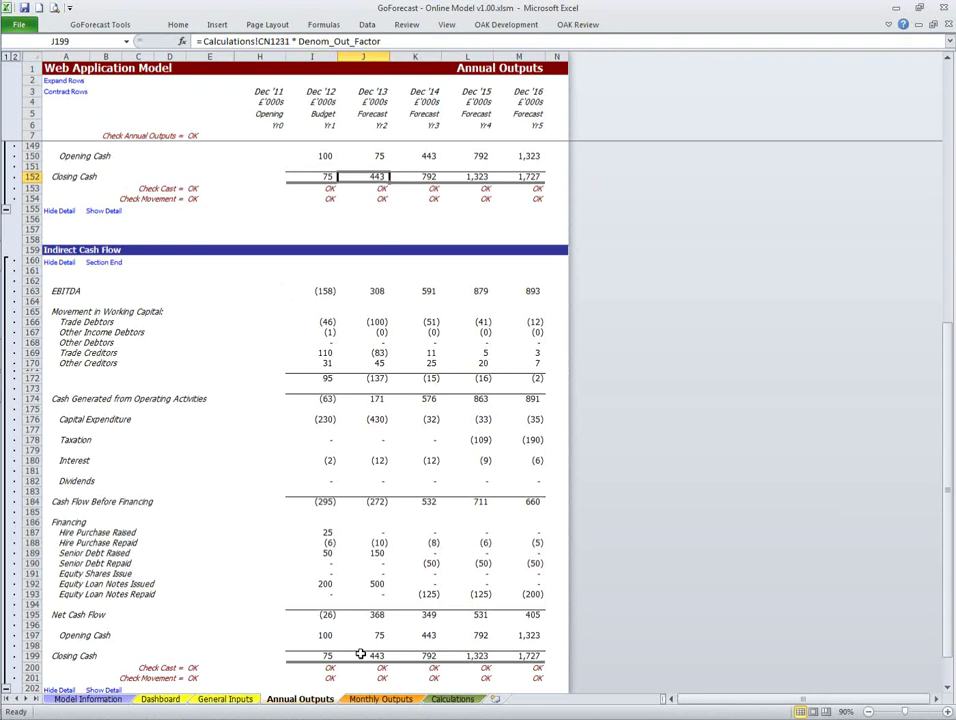
pyautogui.click(380, 176)
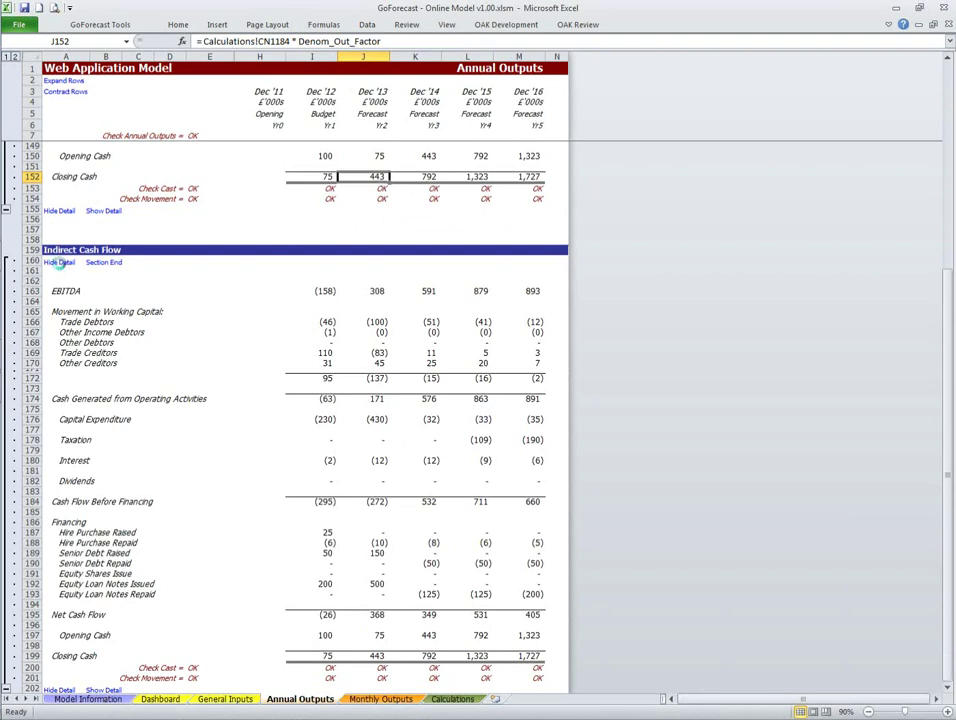
# Step: Hide the Indirect Cash Flow, Direct Cash Flow and Profit & Loss Account detail so that only section headings remain
pyautogui.click(59, 262)
pyautogui.click(60, 214)
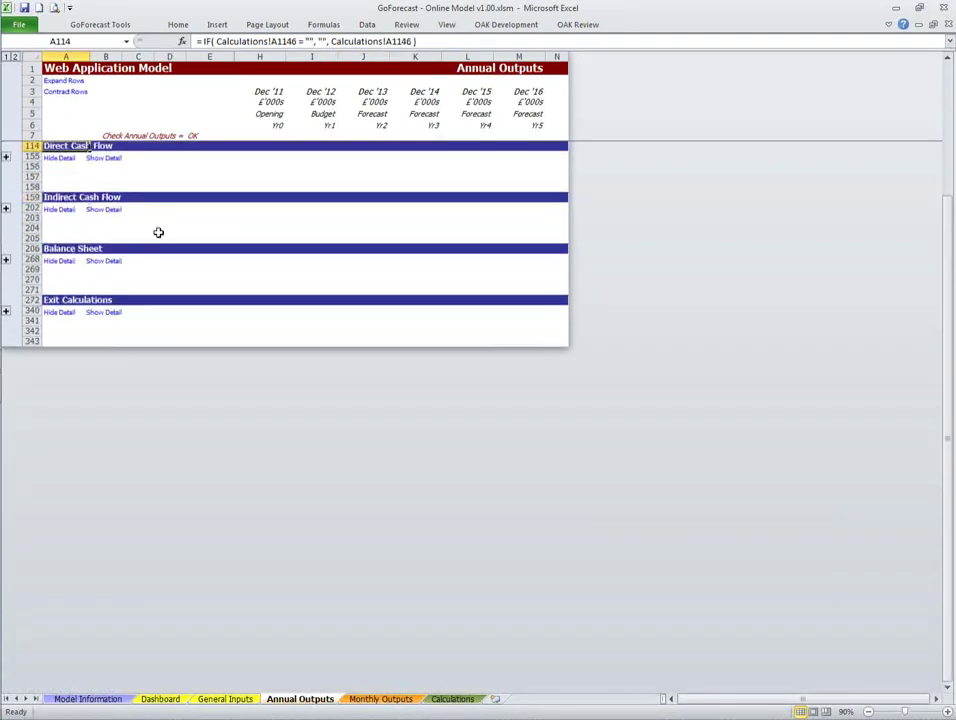
pyautogui.scroll(4, 158, 232)
pyautogui.click(59, 323)
pyautogui.scroll(3, 62, 322)
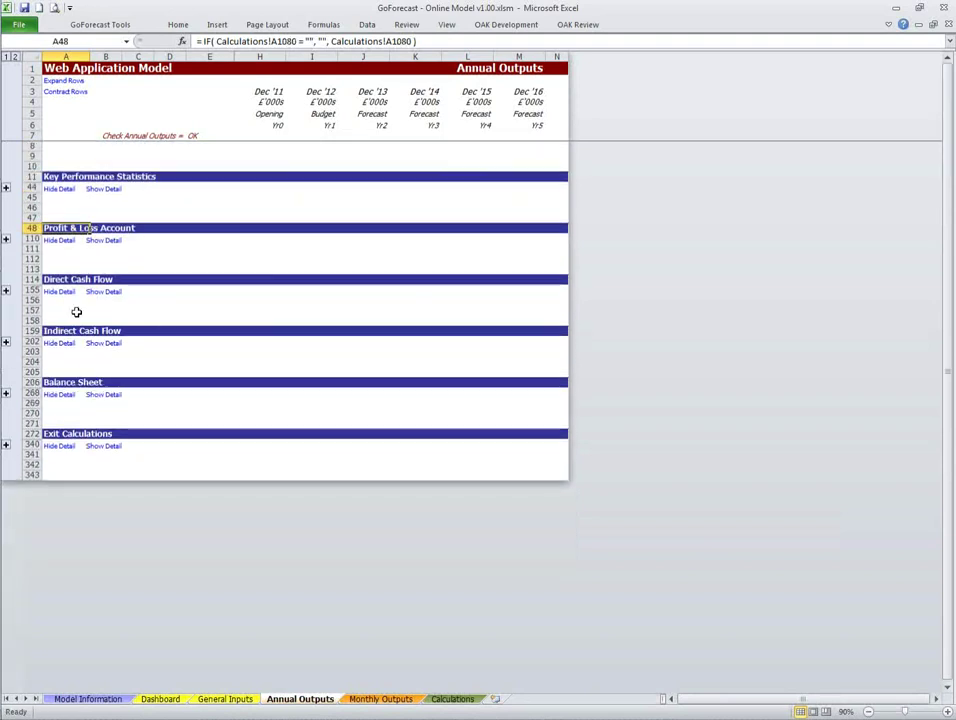
# Step: Demonstrate showing and hiding the Profit & Loss Account detail several times, and hide the Direct Cash Flow detail
pyautogui.click(90, 243)
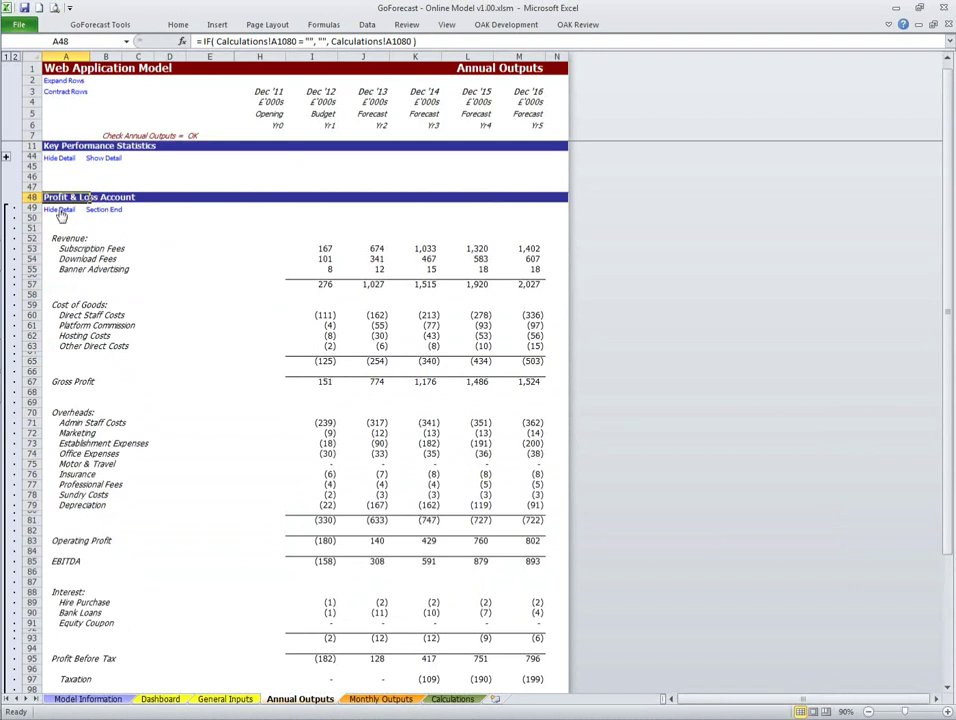
pyautogui.click(60, 211)
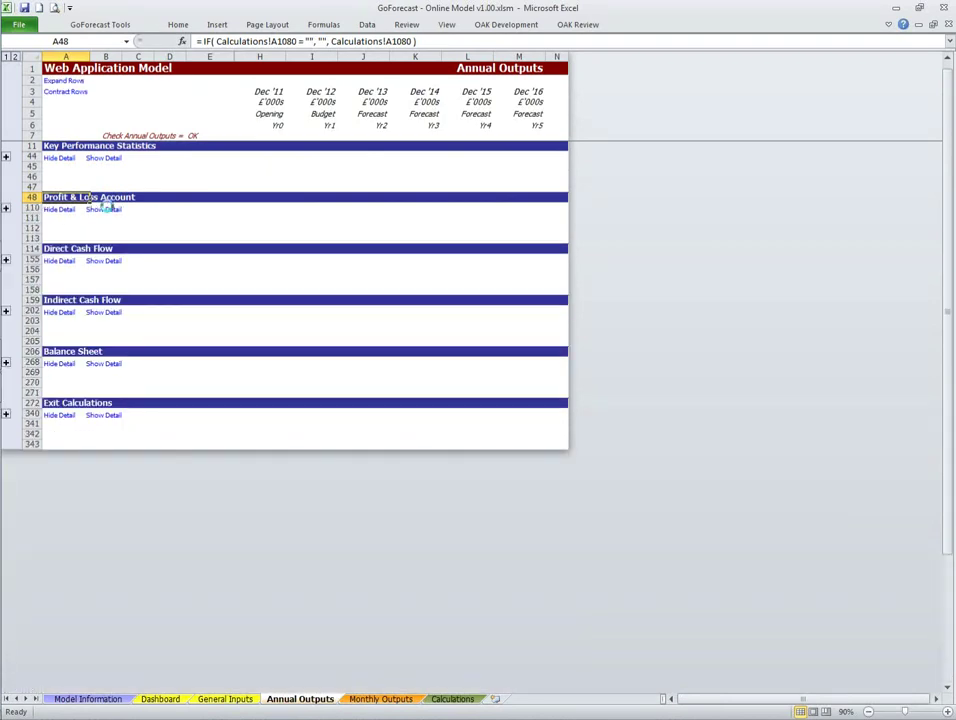
pyautogui.click(106, 210)
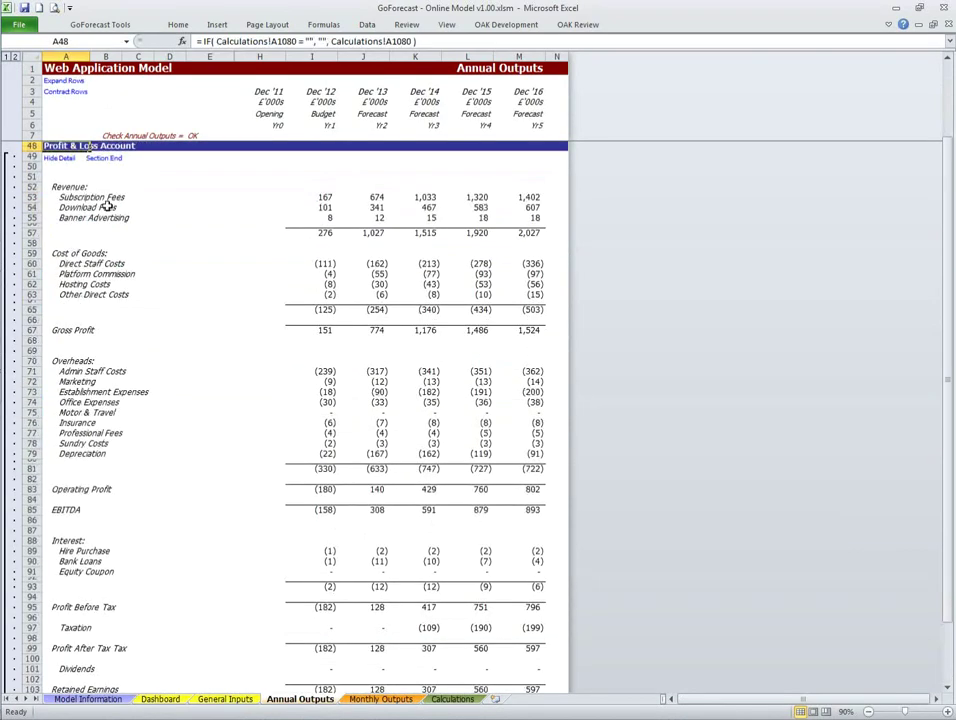
pyautogui.scroll(2, 107, 205)
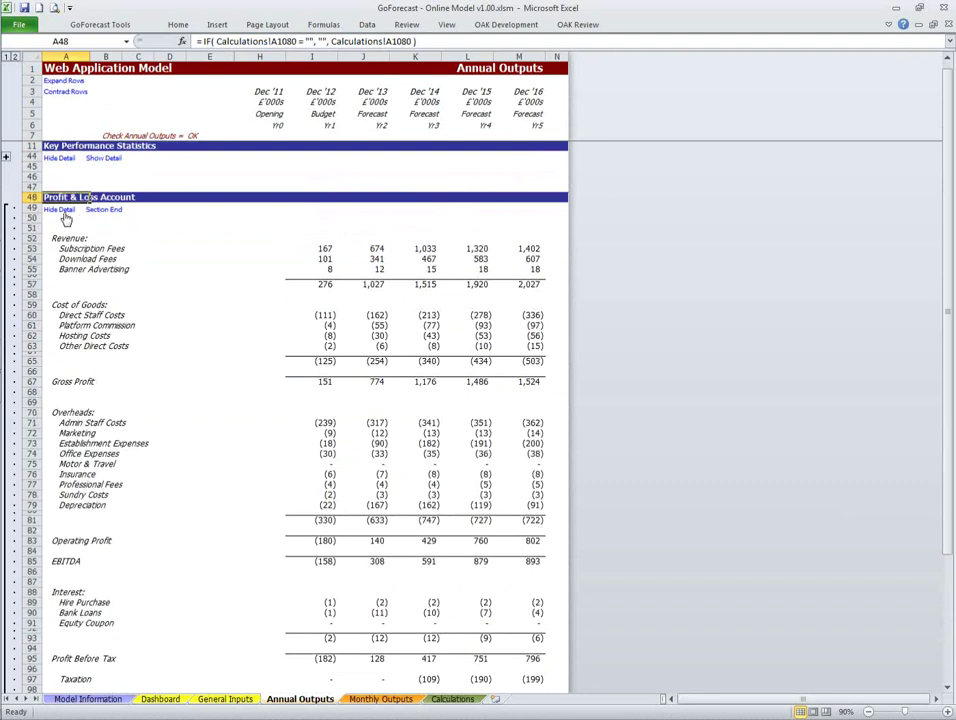
pyautogui.click(60, 210)
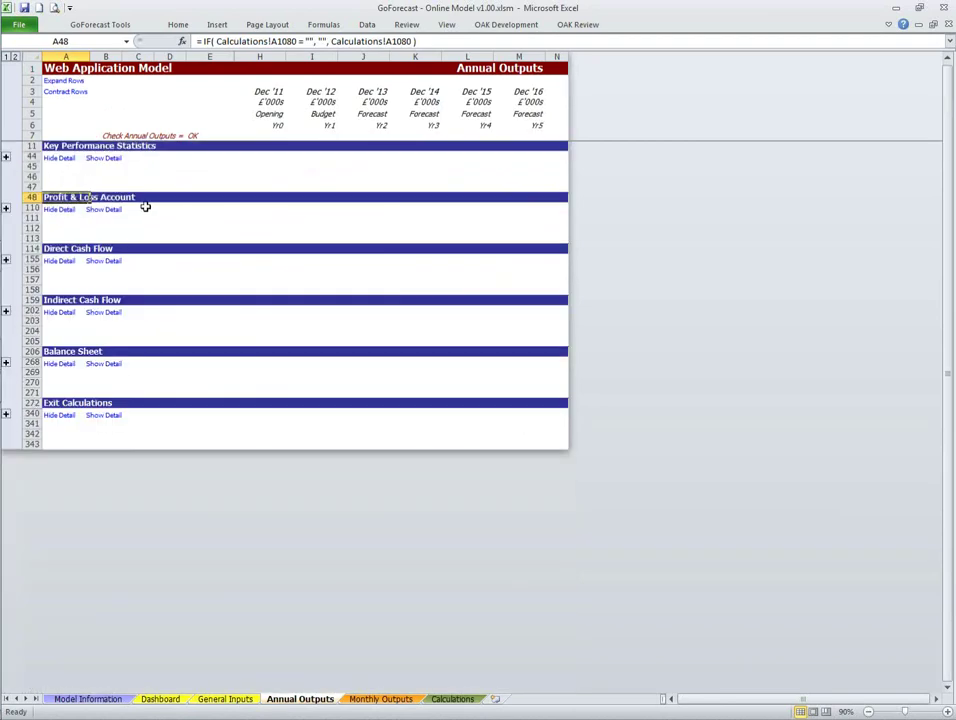
pyautogui.click(102, 212)
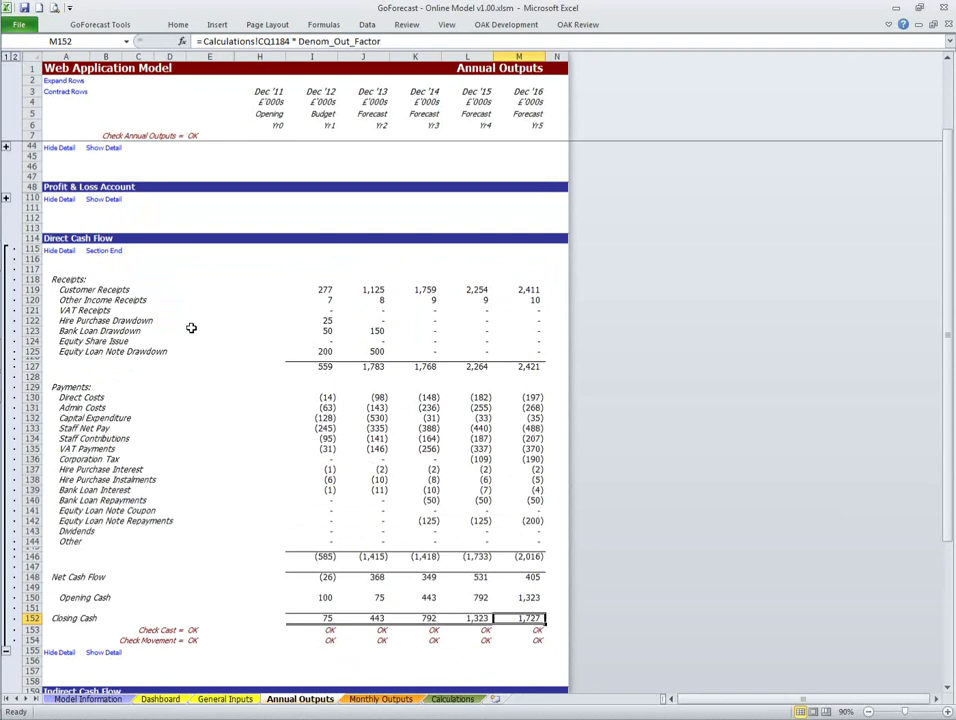
pyautogui.click(58, 253)
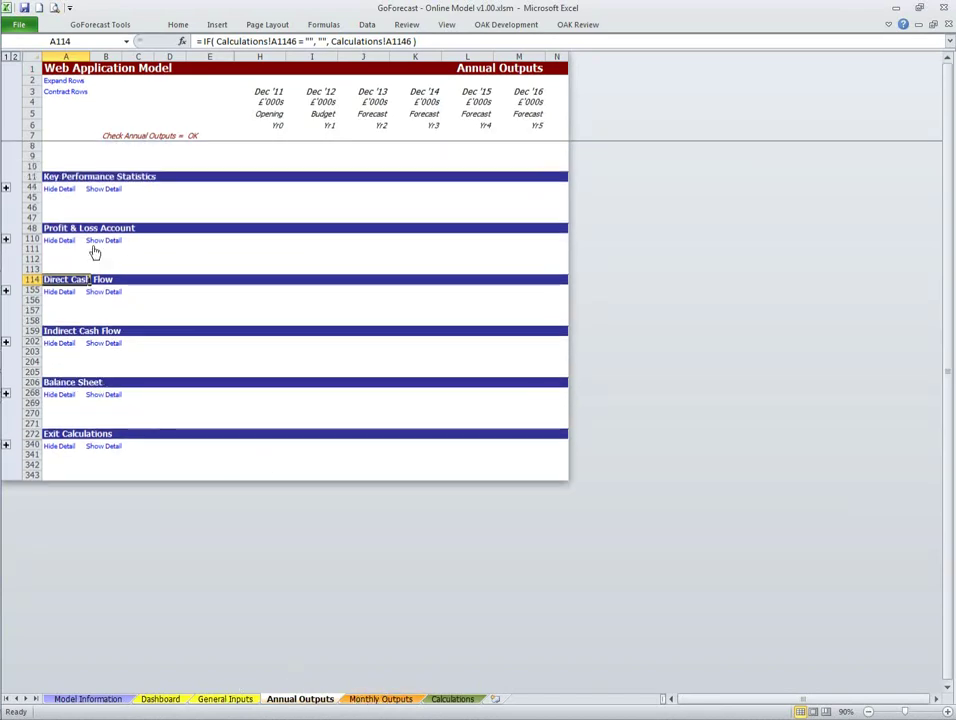
# Step: Show the Profit & Loss Account detail and highlight Admin Staff Costs for Dec '12 to Dec '16, ending on the Dec '12 figure
pyautogui.click(92, 244)
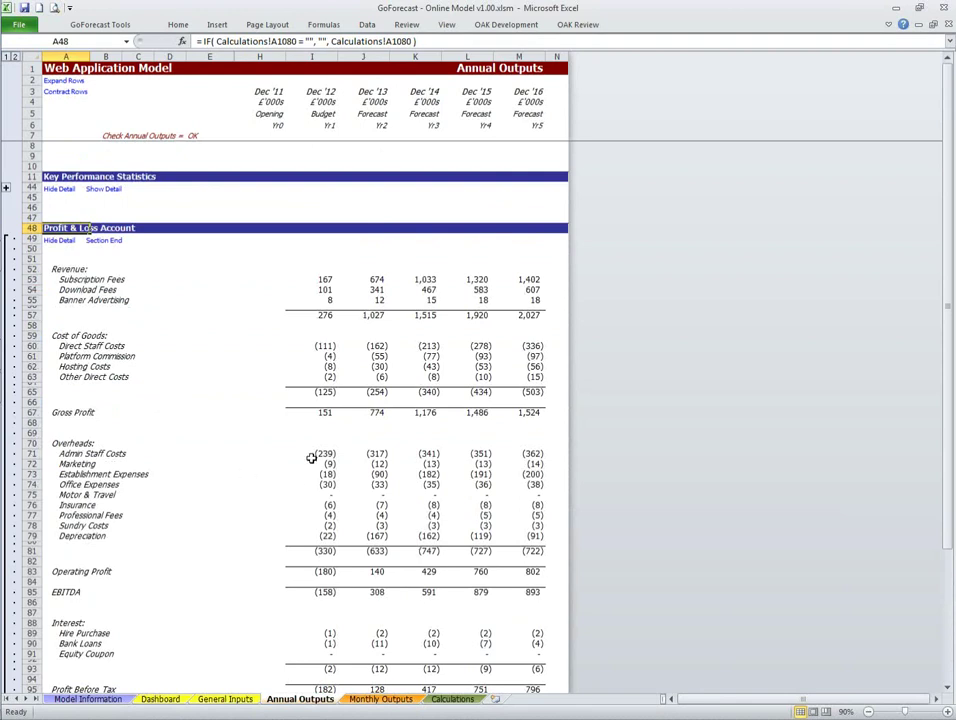
pyautogui.moveTo(311, 455); pyautogui.dragTo(530, 455)
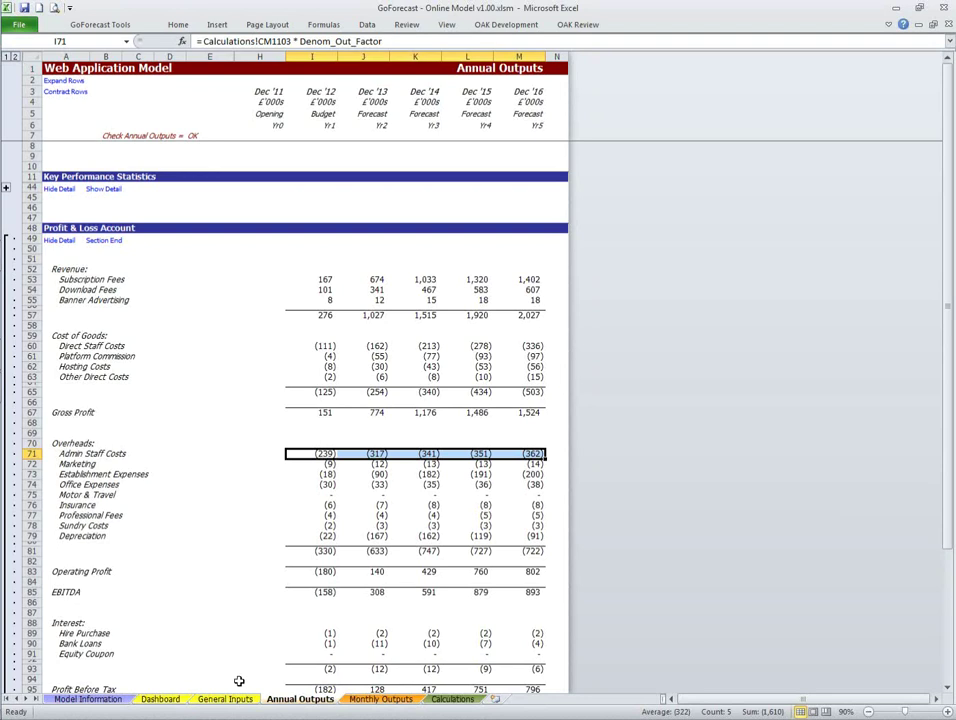
pyautogui.click(322, 455)
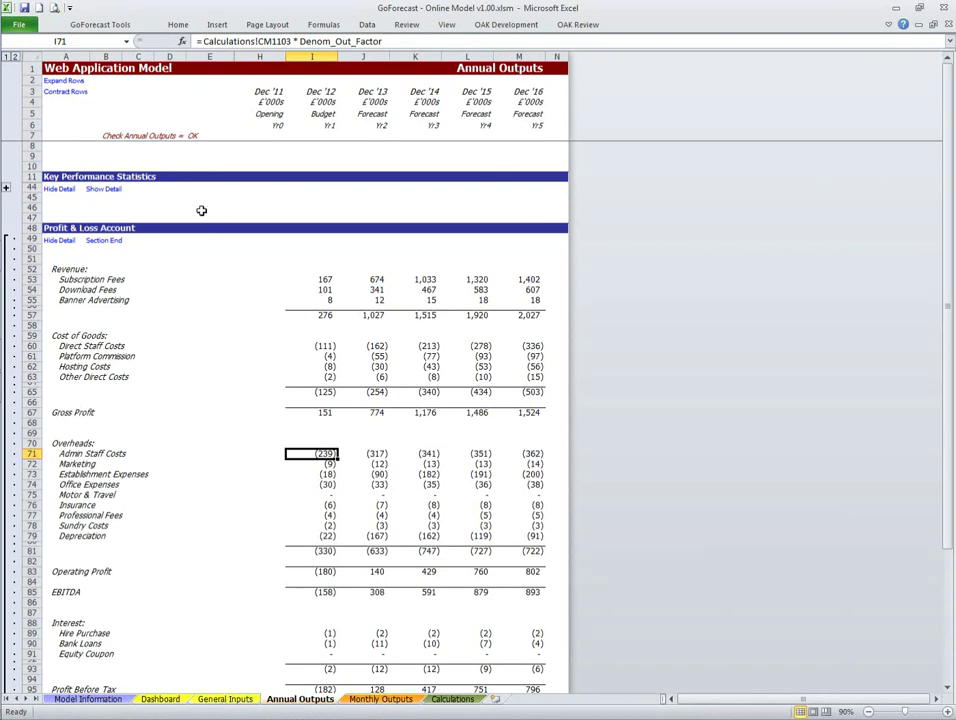
# Step: Open the GoForecast Hyperlinks form and use it to go to section 2B, Admin Staff Costs, on the General Inputs sheet
pyautogui.click(100, 24)
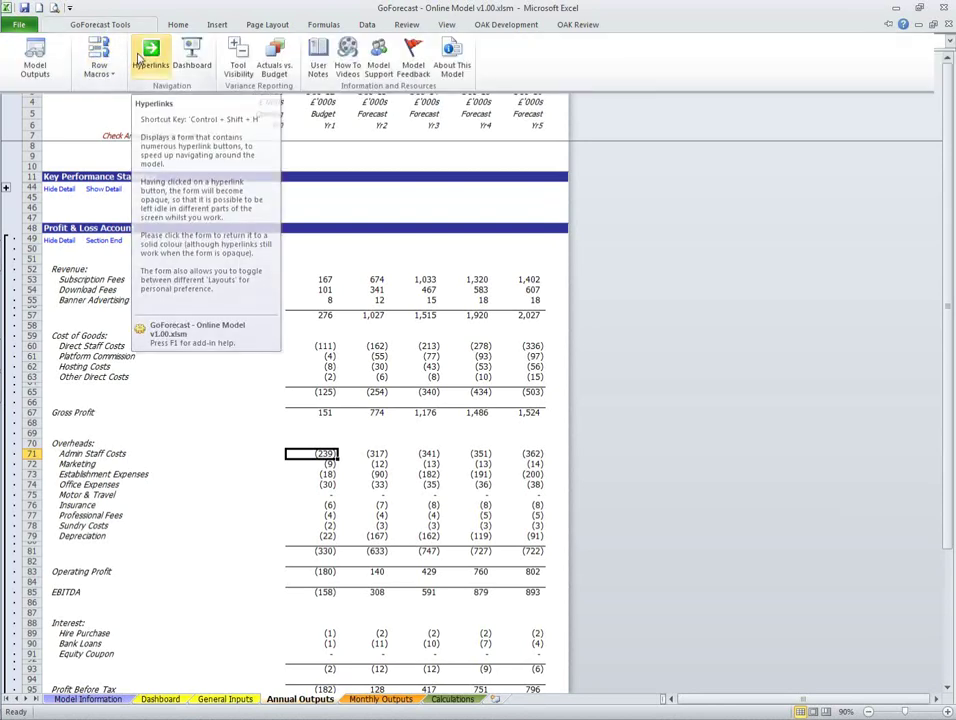
pyautogui.click(140, 57)
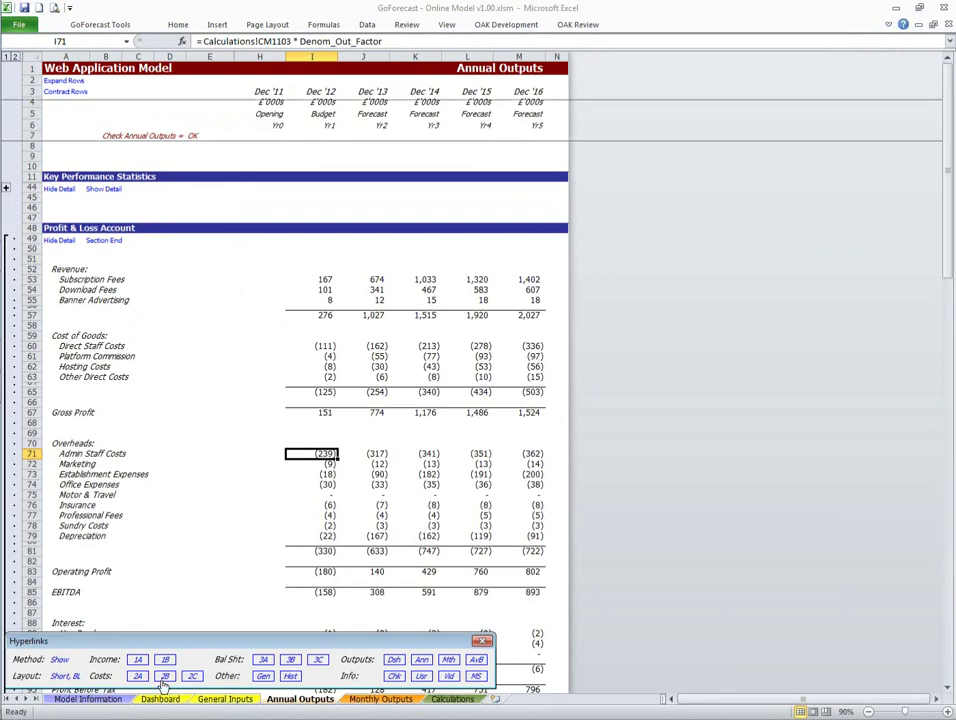
pyautogui.click(165, 677)
pyautogui.click(164, 677)
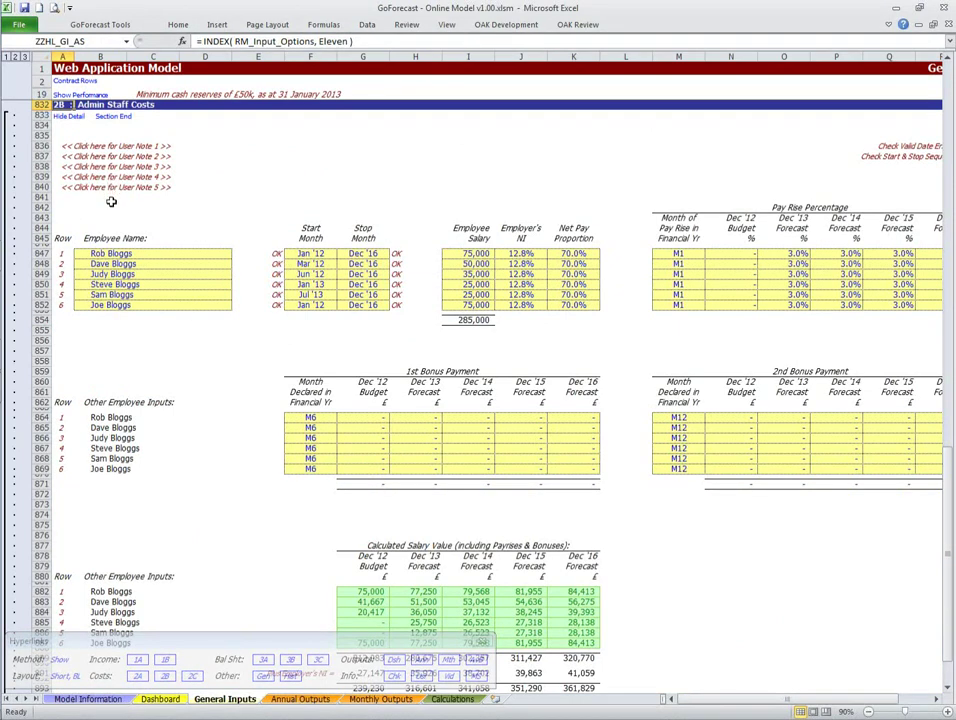
# Step: Examine the Dec '12 Admin Staff Costs total and the individual calculated salary values that make it up
pyautogui.scroll(-4, 111, 202)
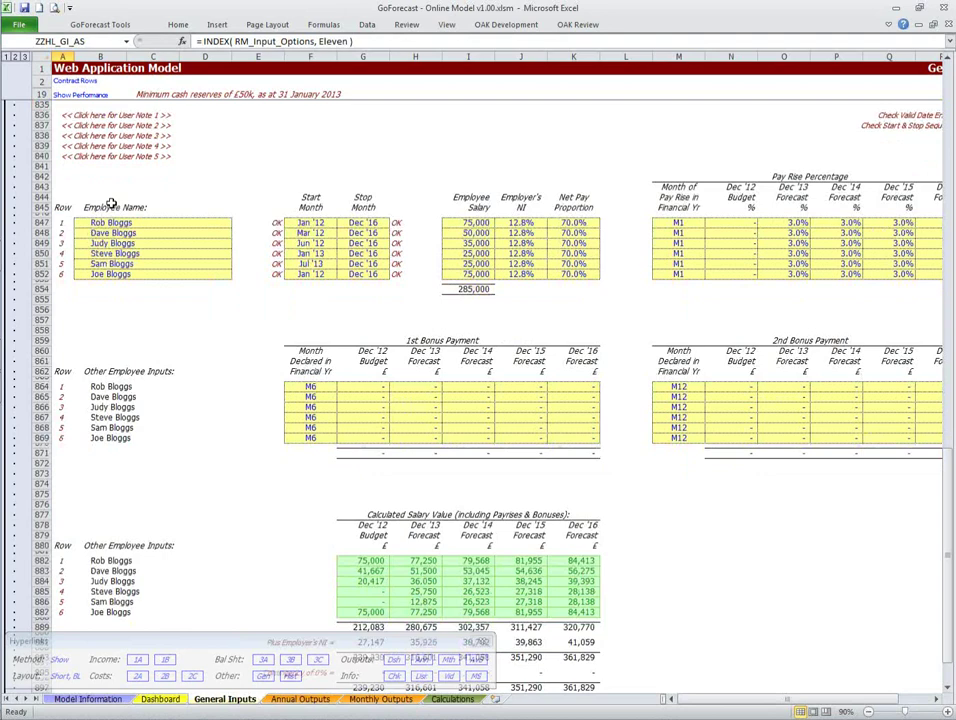
pyautogui.click(366, 595)
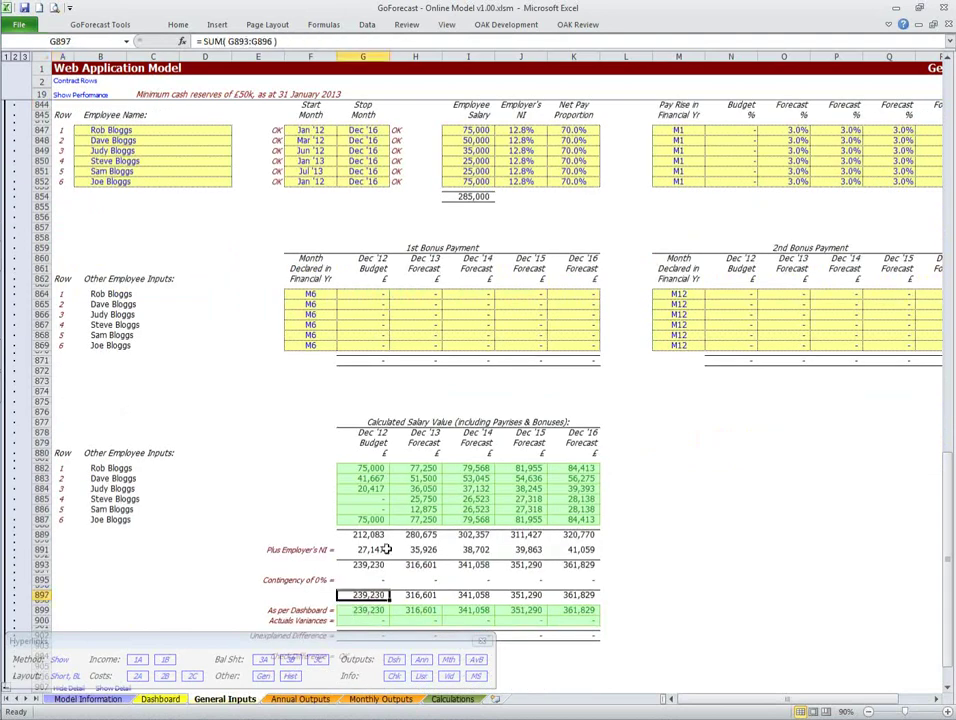
pyautogui.click(352, 466)
pyautogui.moveTo(352, 466); pyautogui.dragTo(362, 489)
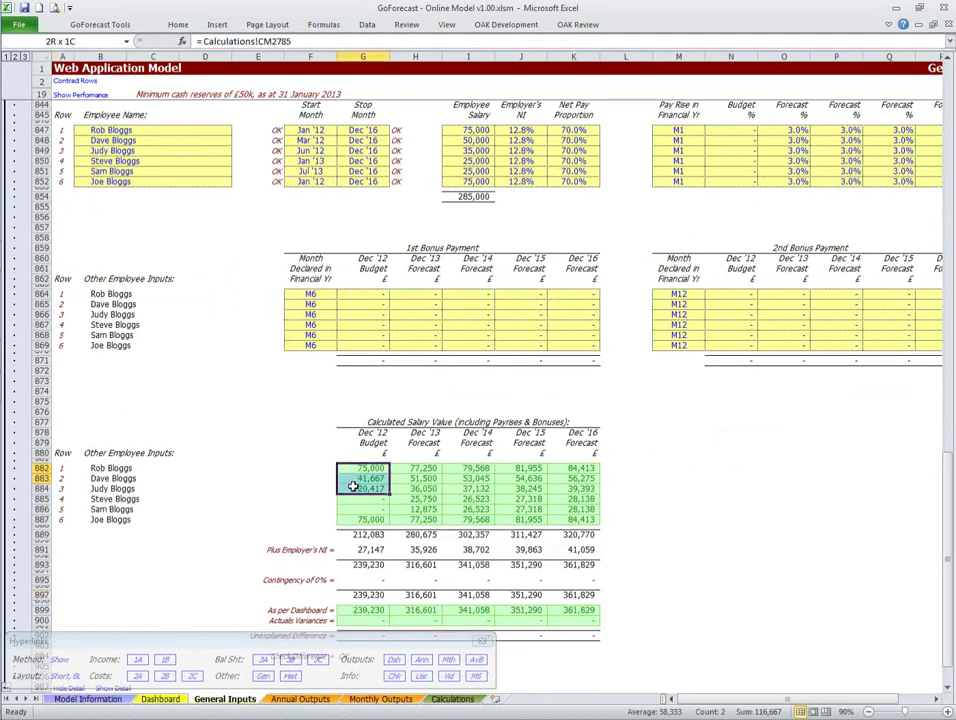
pyautogui.click(380, 518)
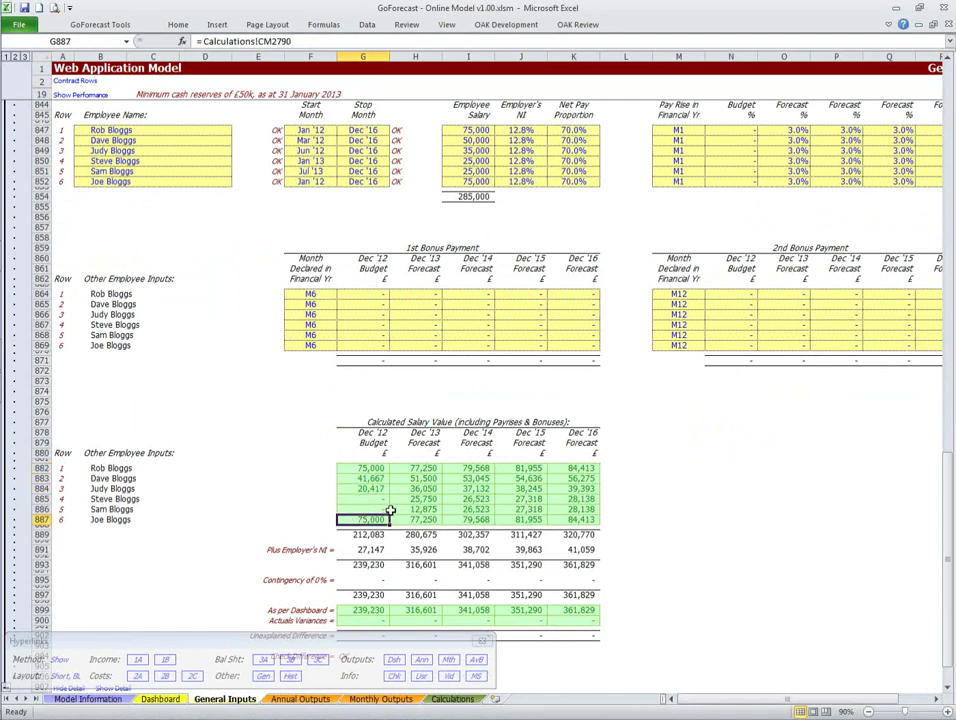
pyautogui.scroll(2, 385, 509)
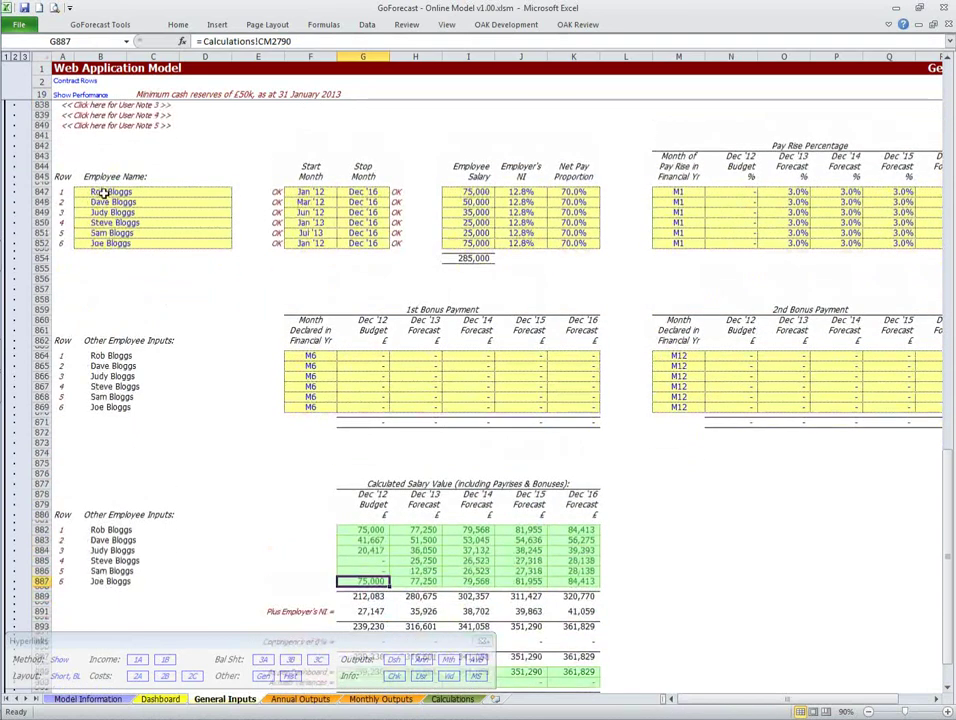
# Step: Set the start month of the sixth employee in the Admin Staff Costs inputs to Jan '14
pyautogui.click(99, 242)
pyautogui.scroll(-2, 401, 372)
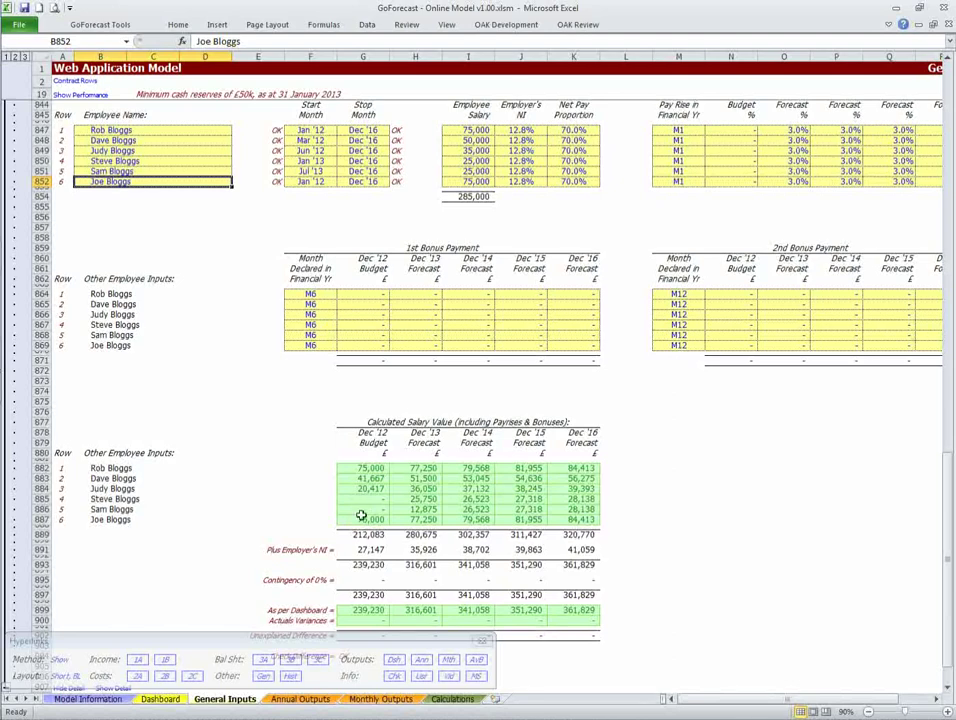
pyautogui.click(304, 183)
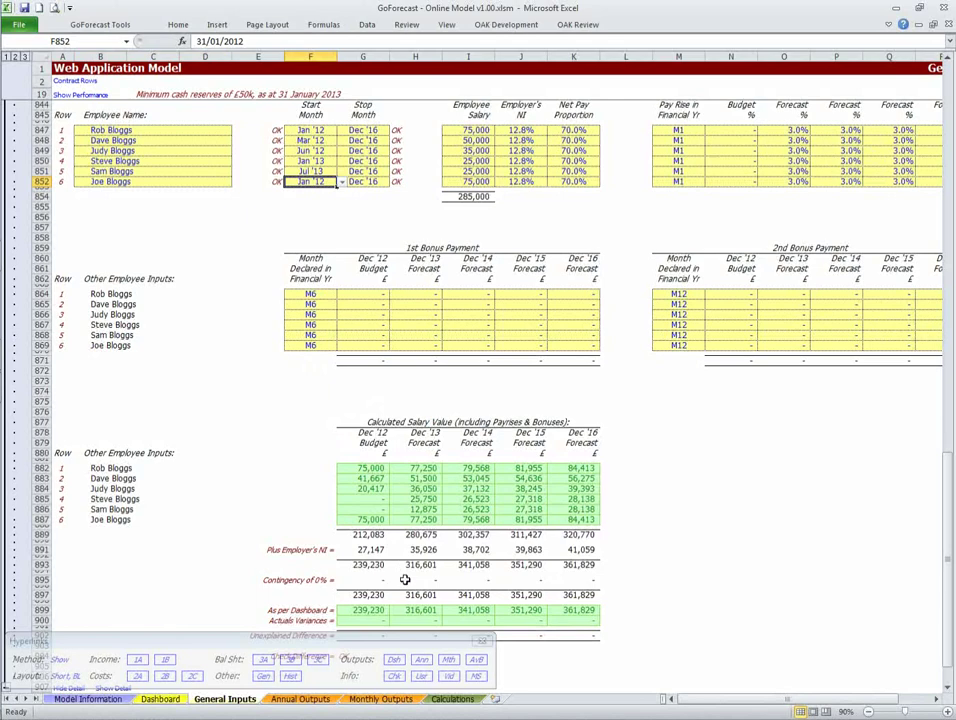
pyautogui.click(341, 182)
pyautogui.scroll(-7, 343, 243)
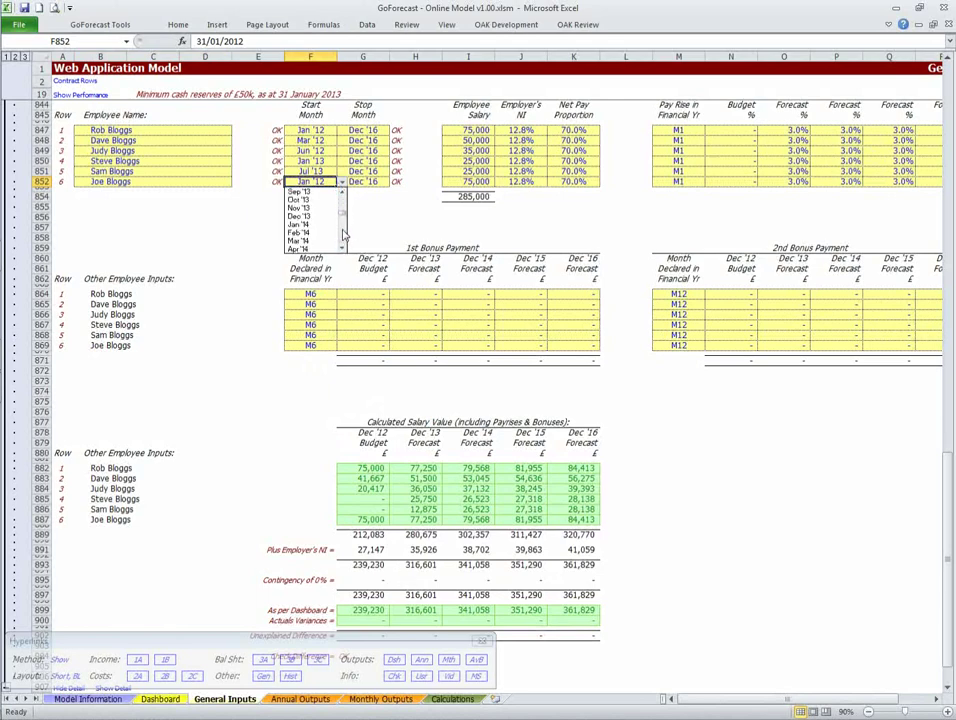
pyautogui.click(319, 224)
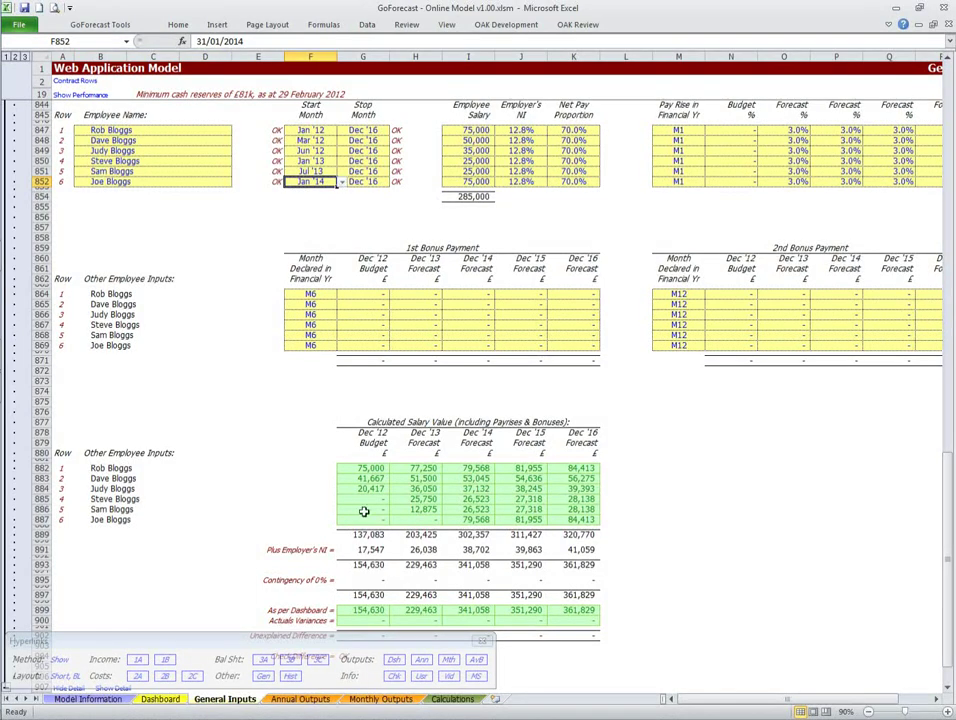
# Step: Check the recalculated Dec '12 salary and total, compare Admin Staff Costs on Annual Outputs, and return to the sixth employee's start month in section 2B
pyautogui.click(411, 516)
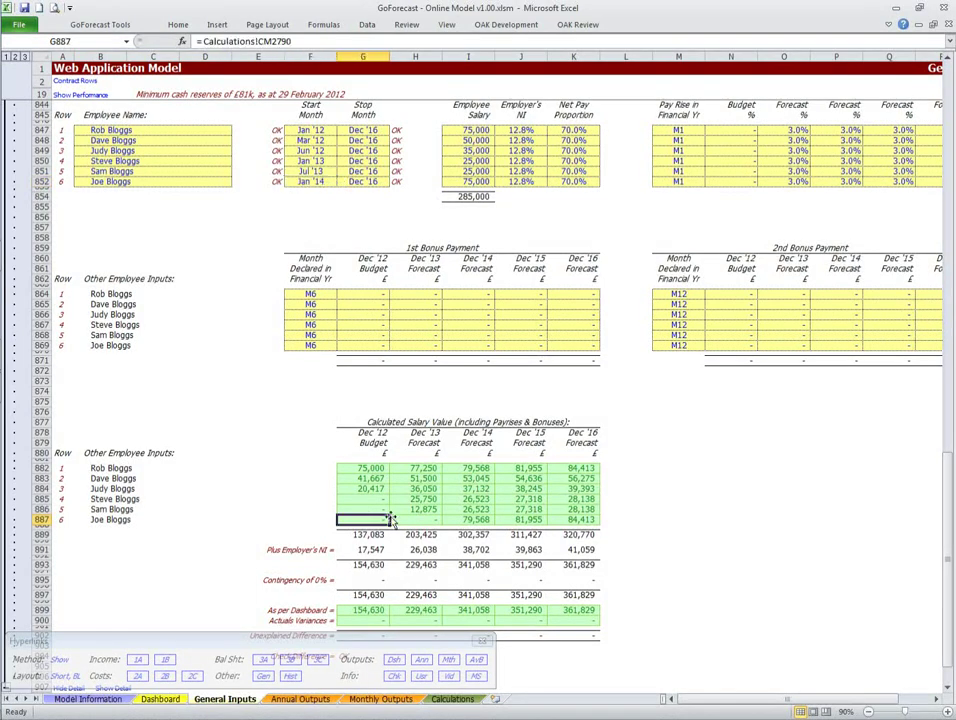
pyautogui.click(368, 603)
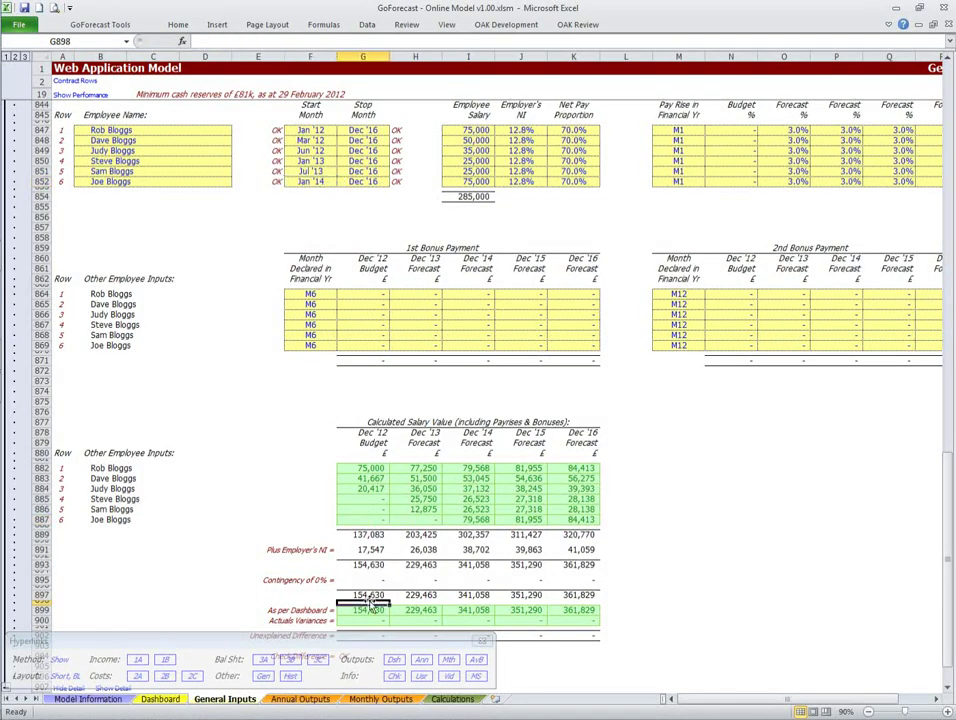
pyautogui.click(298, 699)
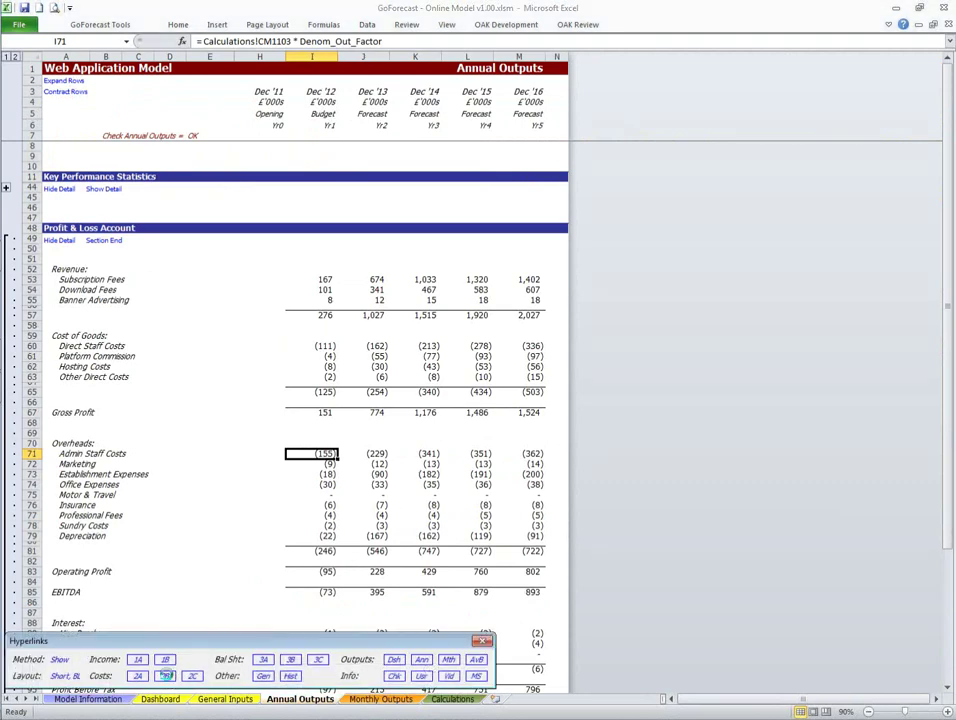
pyautogui.click(166, 677)
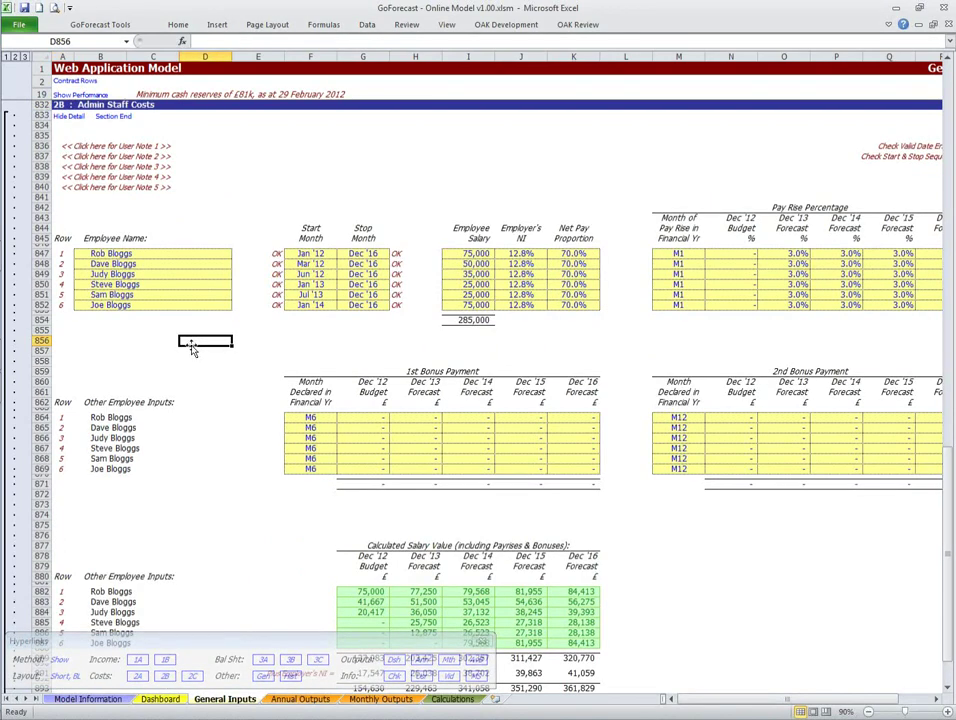
pyautogui.click(303, 304)
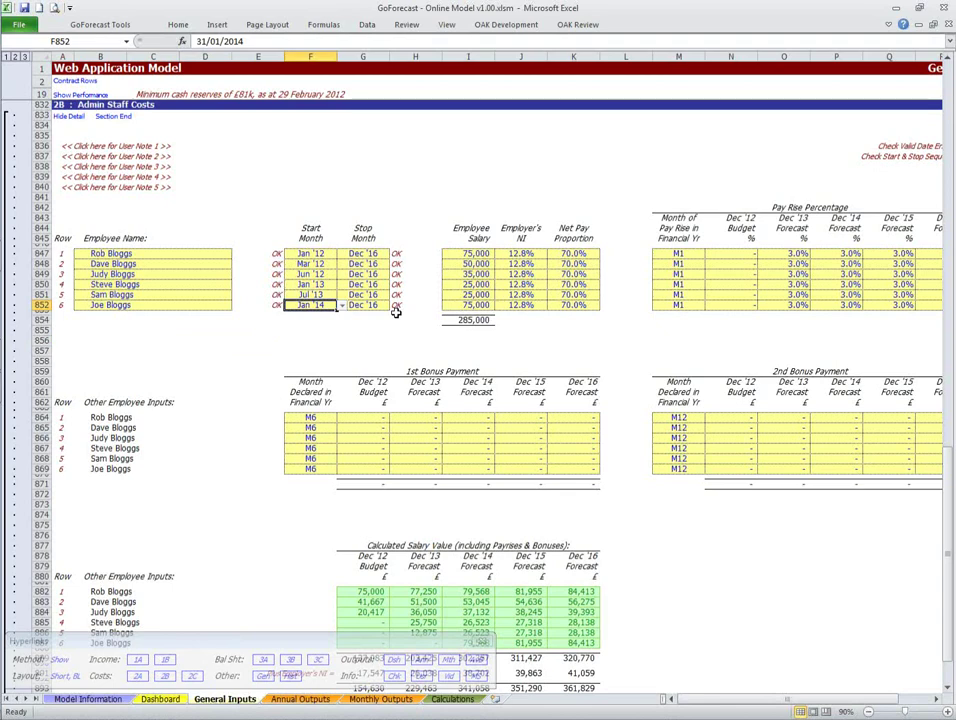
# Step: Open the Model Introduction user notes, read through to the worksheet and cell colour keys, and close them
pyautogui.click(101, 24)
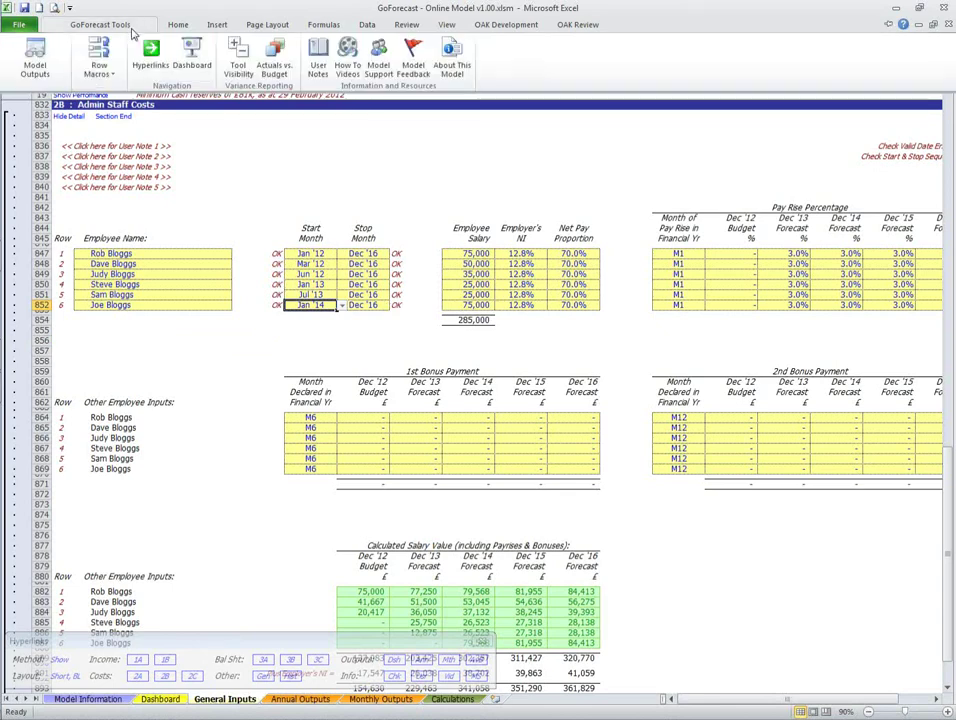
pyautogui.click(318, 80)
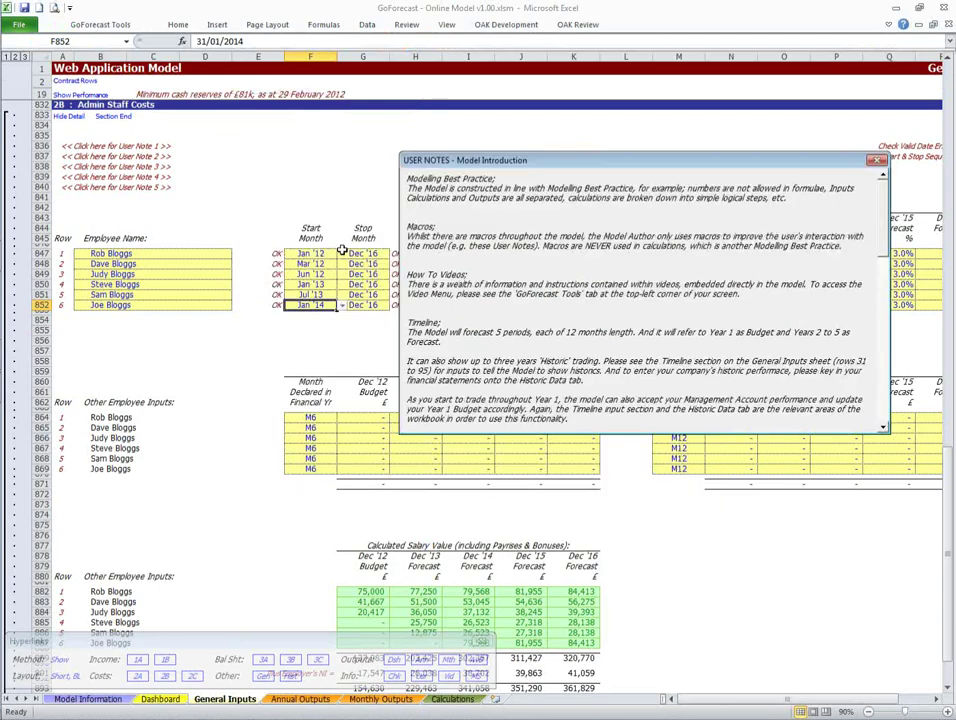
pyautogui.moveTo(883, 200); pyautogui.dragTo(883, 223)
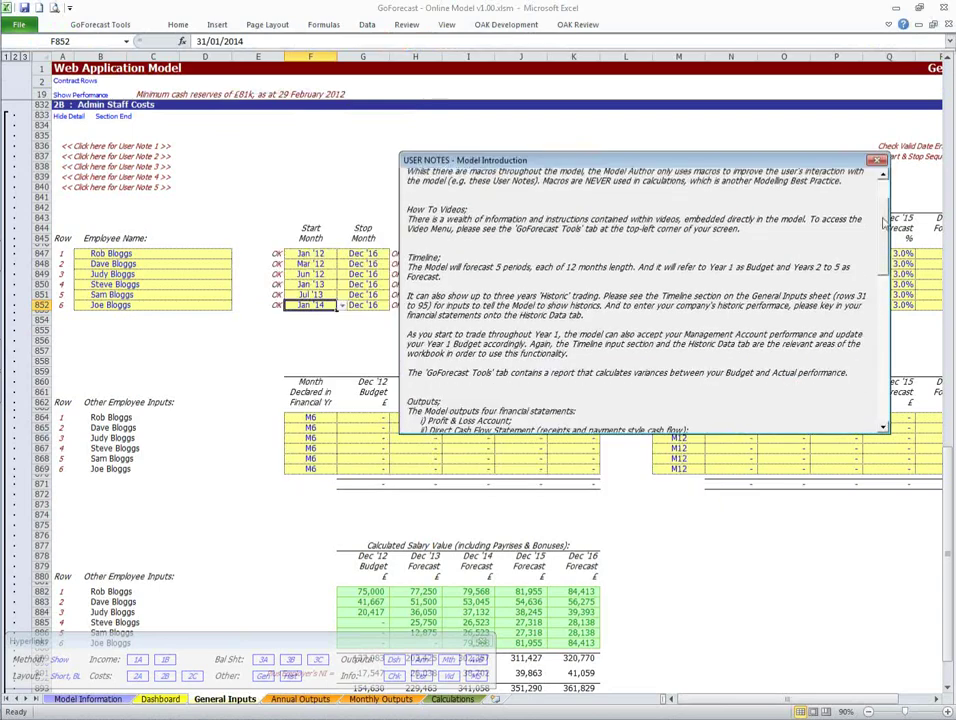
pyautogui.scroll(-10, 418, 285)
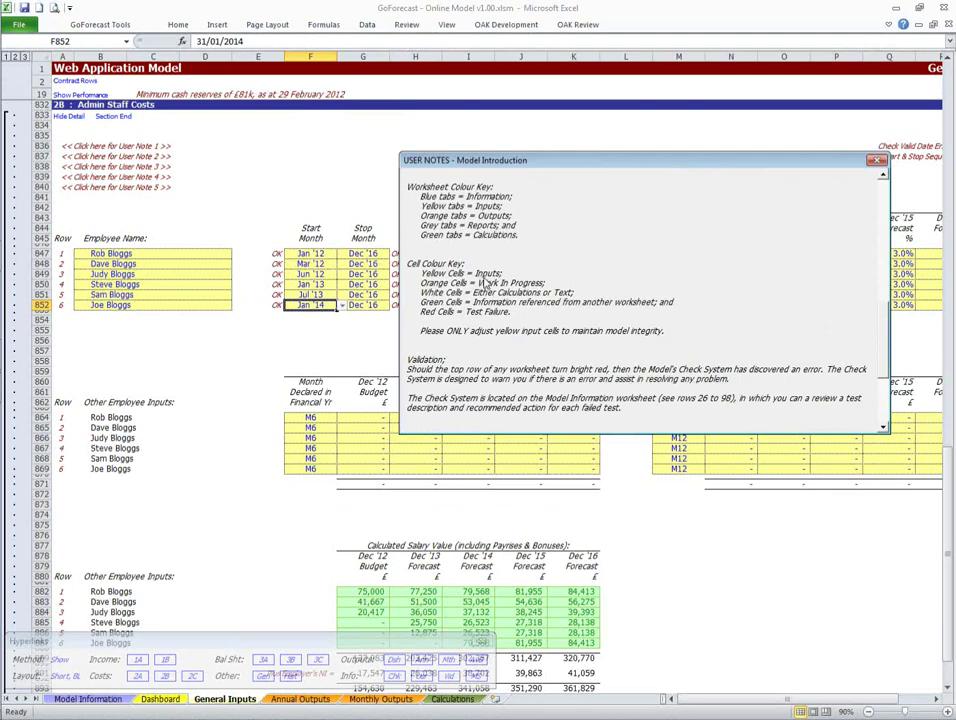
pyautogui.click(877, 162)
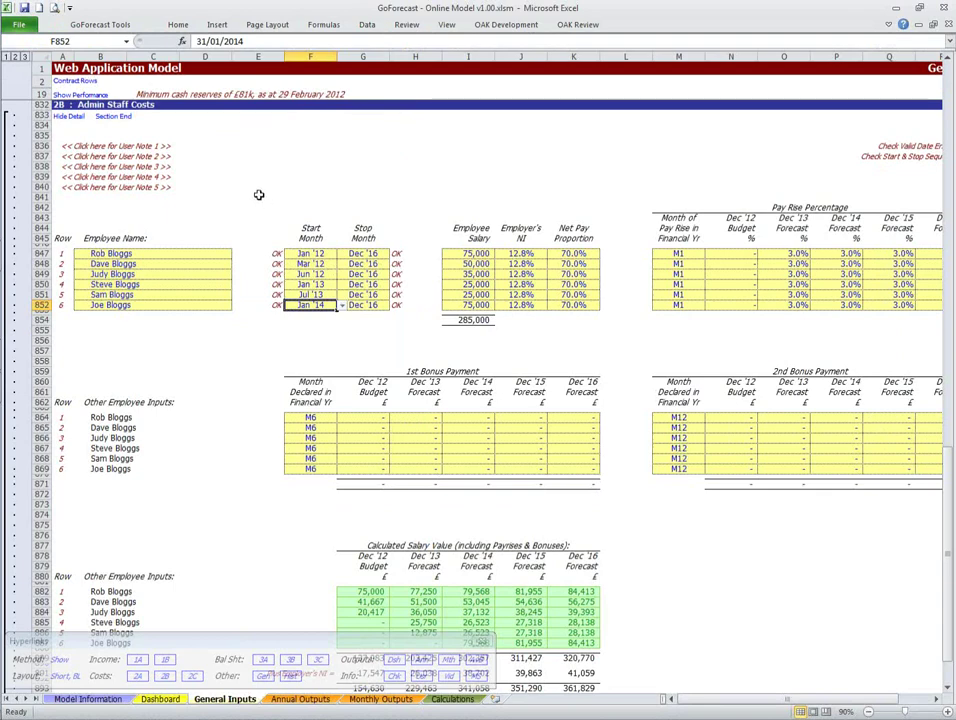
# Step: Show the list of permitted start months for the sixth employee, keeping Jan '14 selected
pyautogui.click(341, 306)
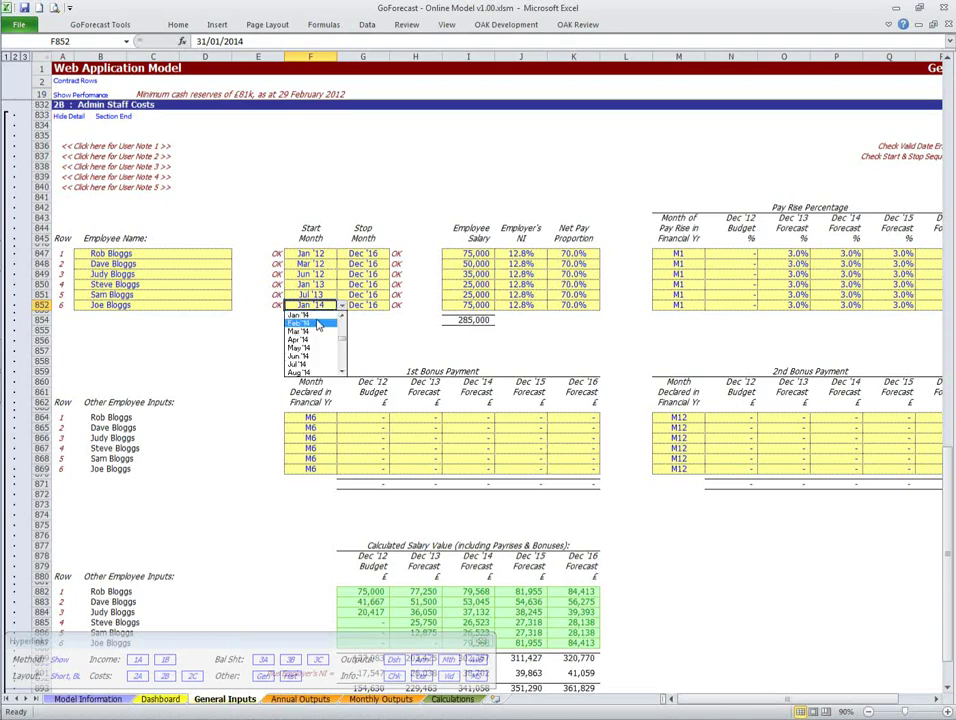
pyautogui.click(311, 315)
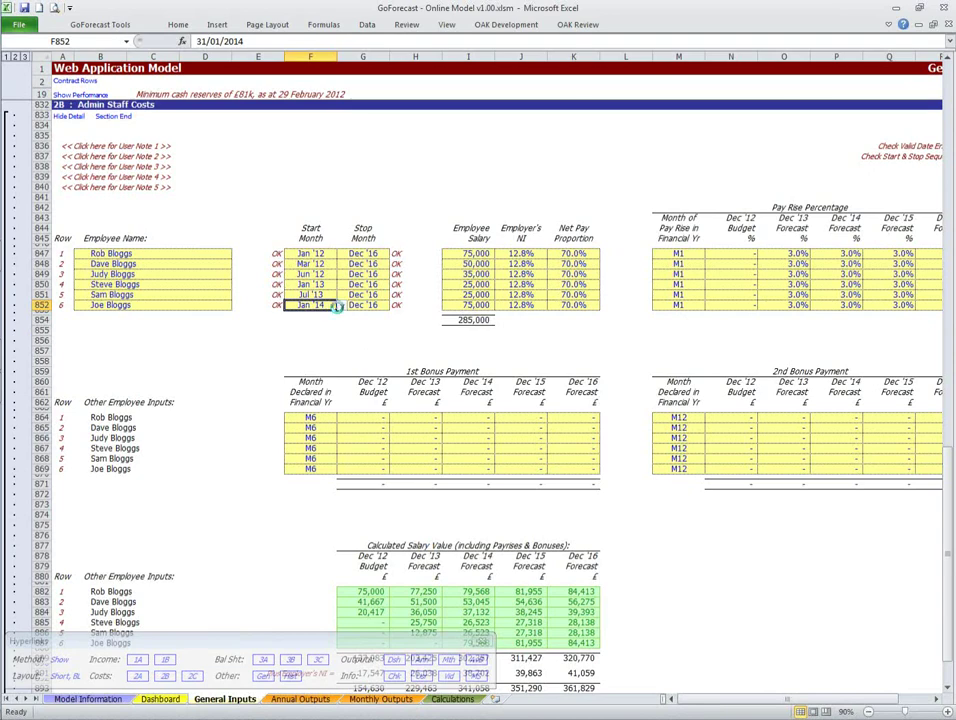
pyautogui.click(340, 307)
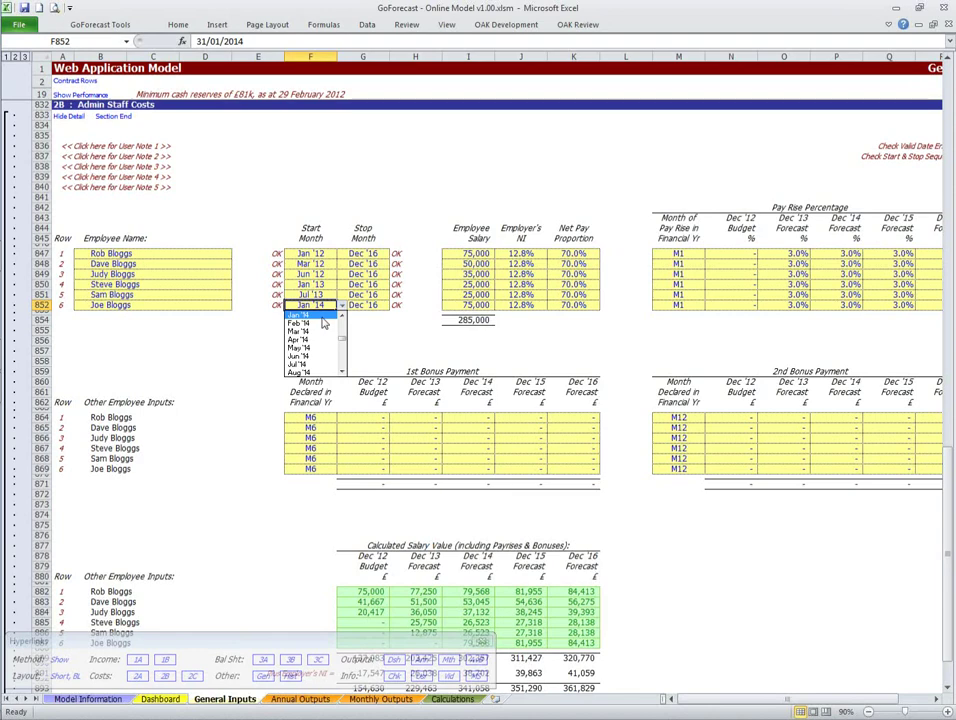
pyautogui.click(321, 318)
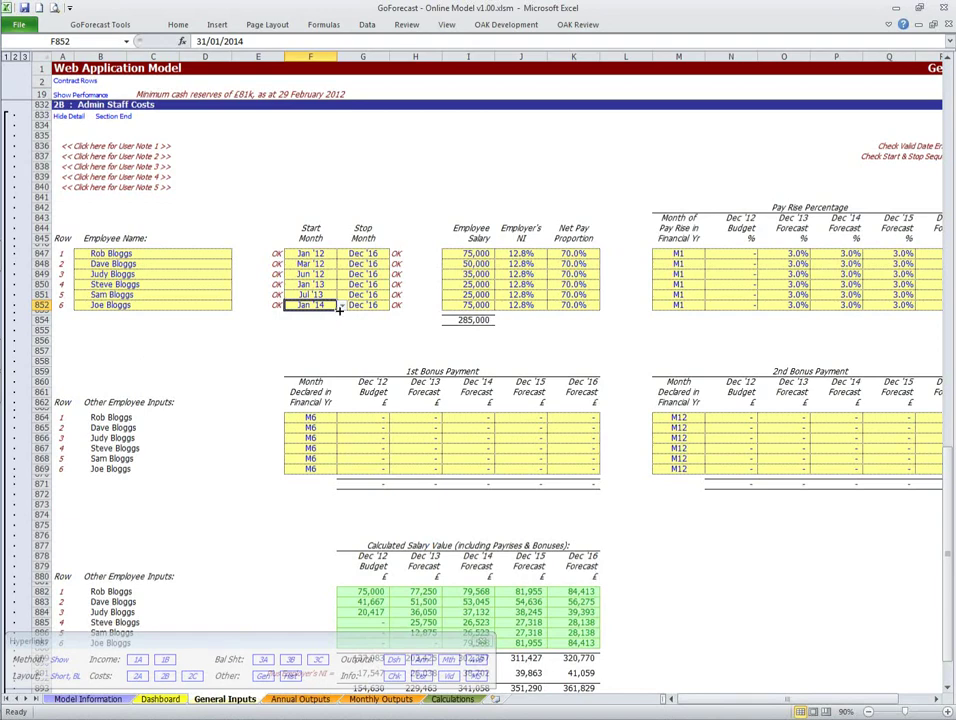
pyautogui.click(341, 306)
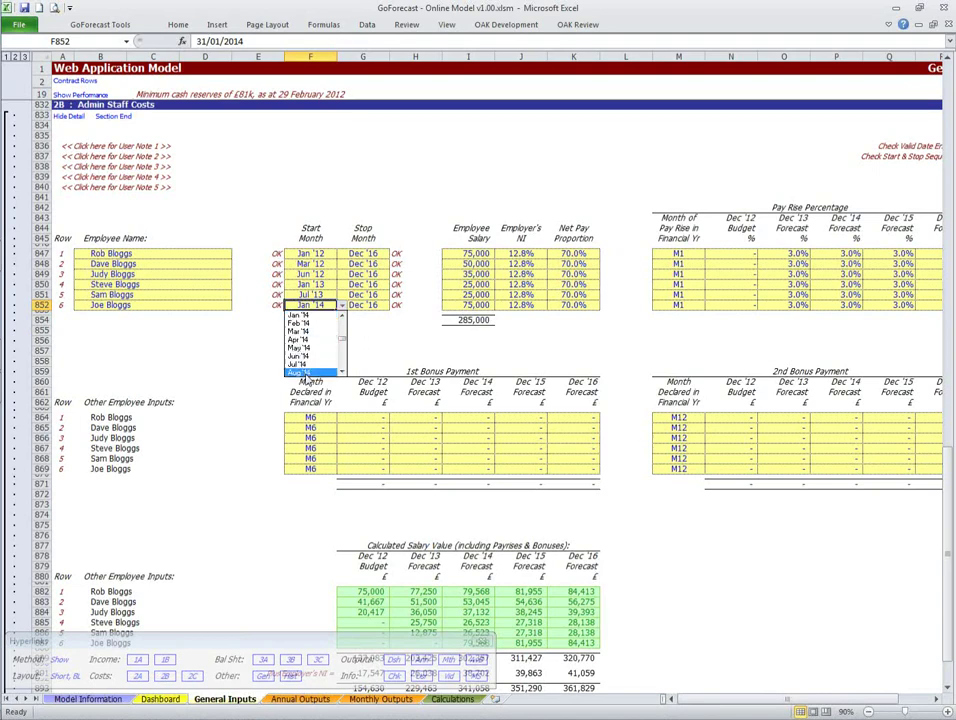
pyautogui.press('Escape')
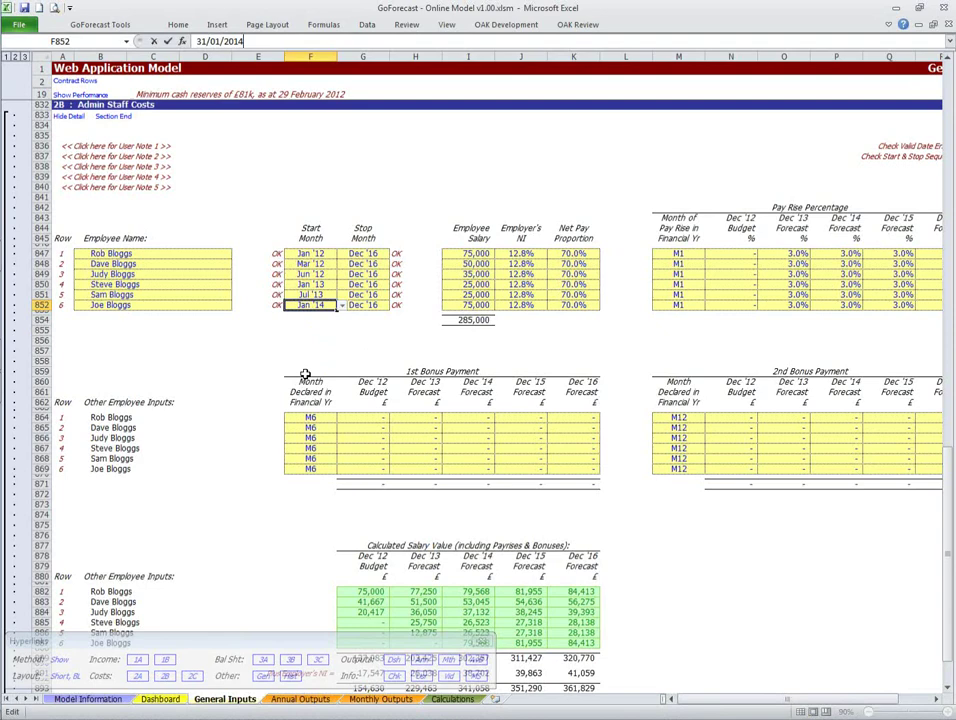
# Step: Try to enter 31/01/2020 as the sixth employee's start month, and cancel the entry
pyautogui.press('F2')
pyautogui.press('BackSpace')
pyautogui.press('BackSpace')
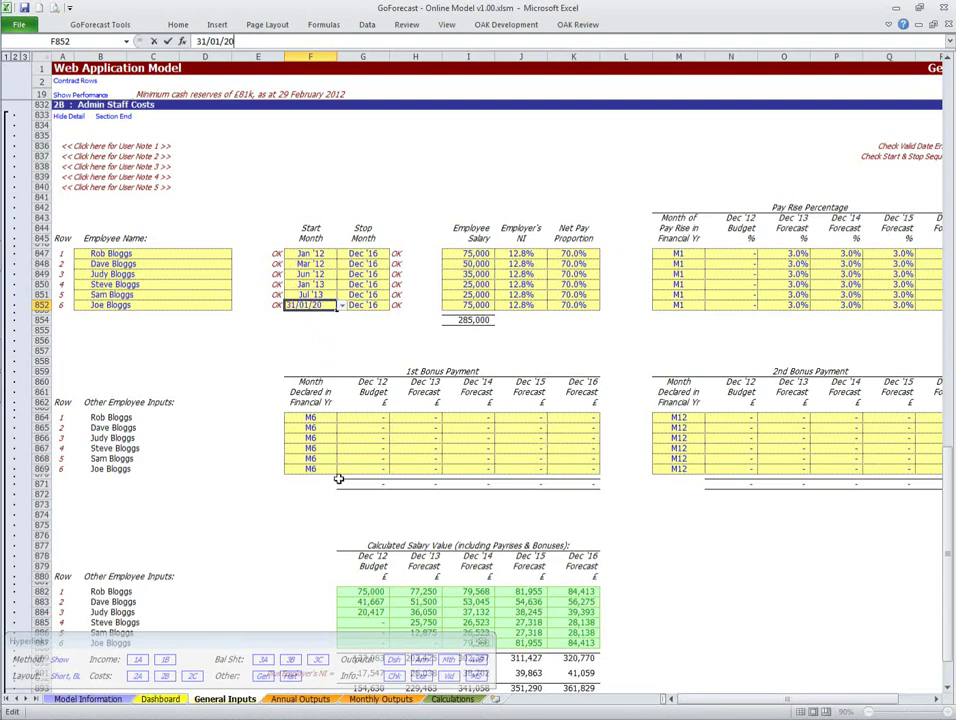
pyautogui.write('20')
pyautogui.press('Return')
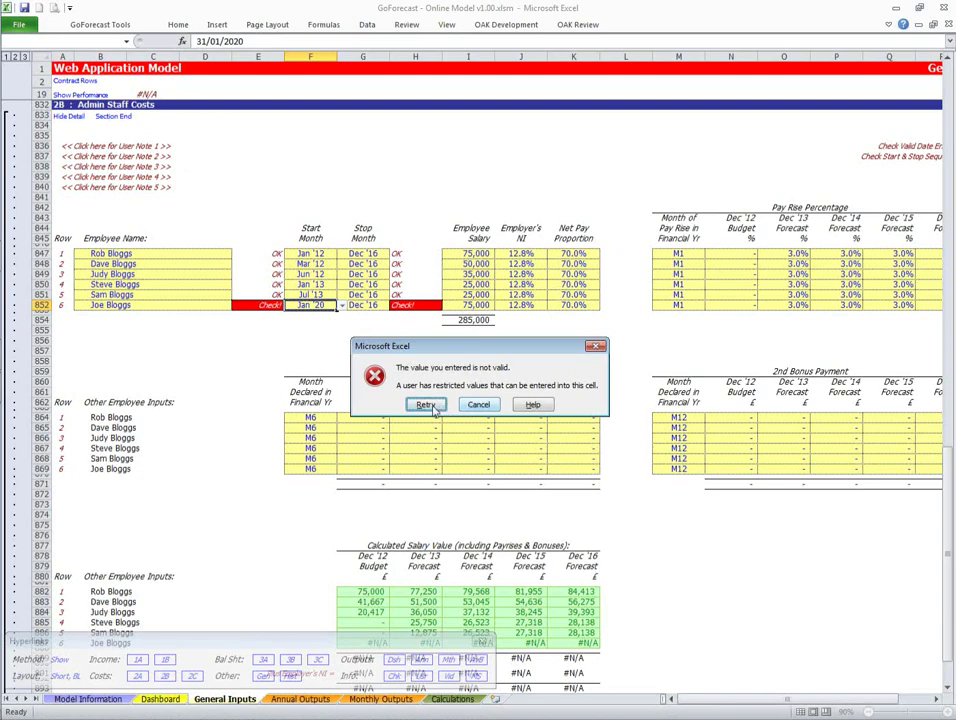
pyautogui.click(484, 406)
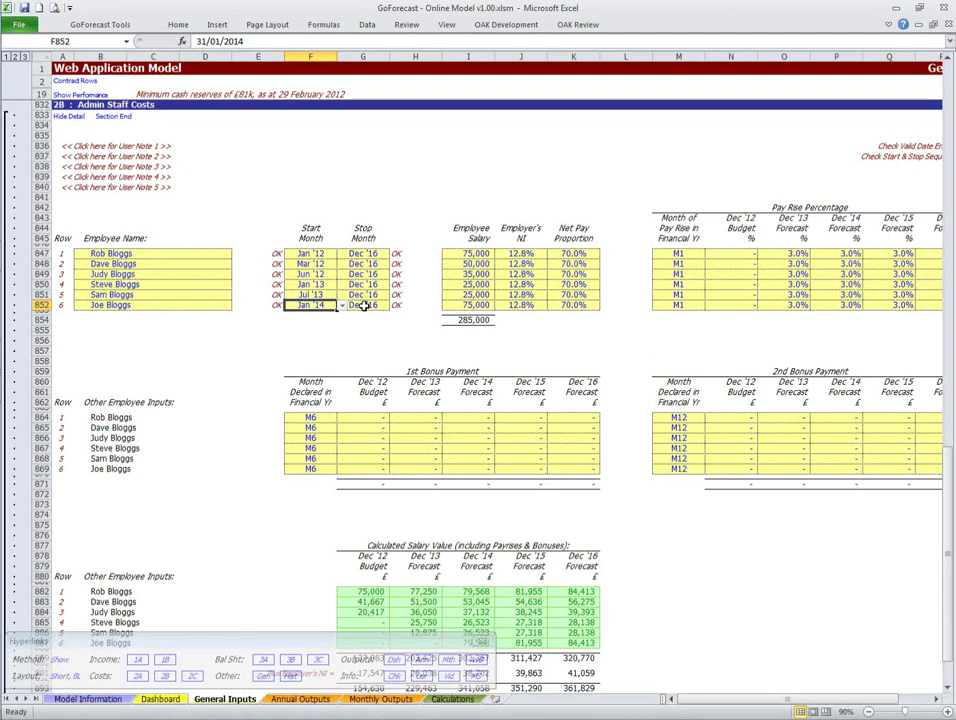
# Step: Set the sixth employee's stop month to Oct '12, before the start month
pyautogui.click(365, 306)
pyautogui.click(312, 306)
pyautogui.click(360, 306)
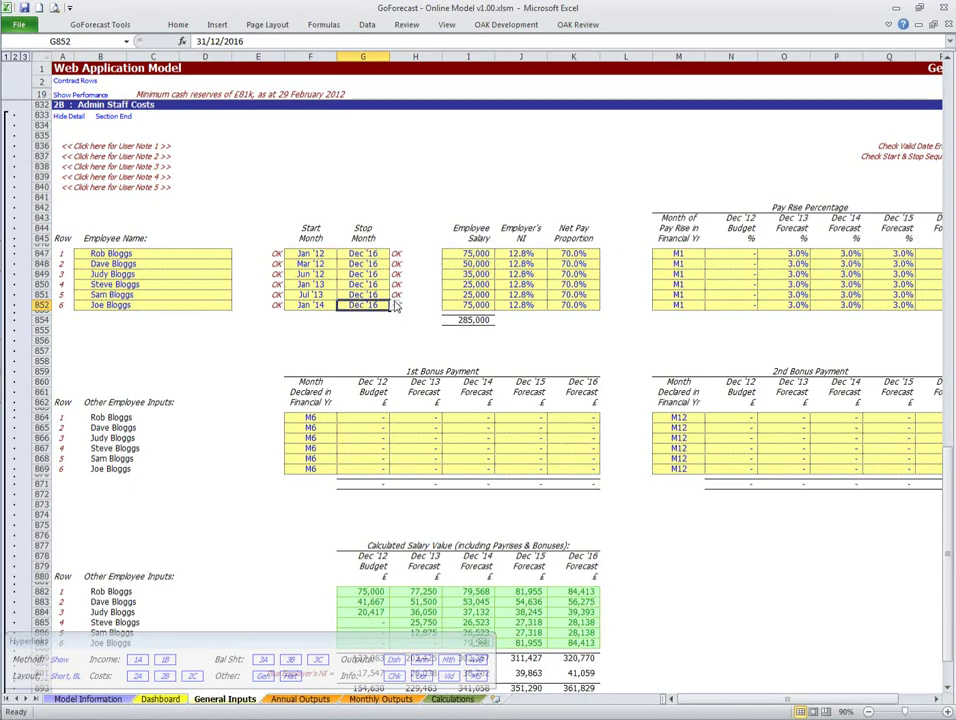
pyautogui.click(395, 305)
pyautogui.moveTo(396, 370); pyautogui.dragTo(396, 321)
pyautogui.click(367, 328)
# Step: Examine the sixth employee's start and stop months, the check cell beside them, and the sheet's title row
pyautogui.click(310, 305)
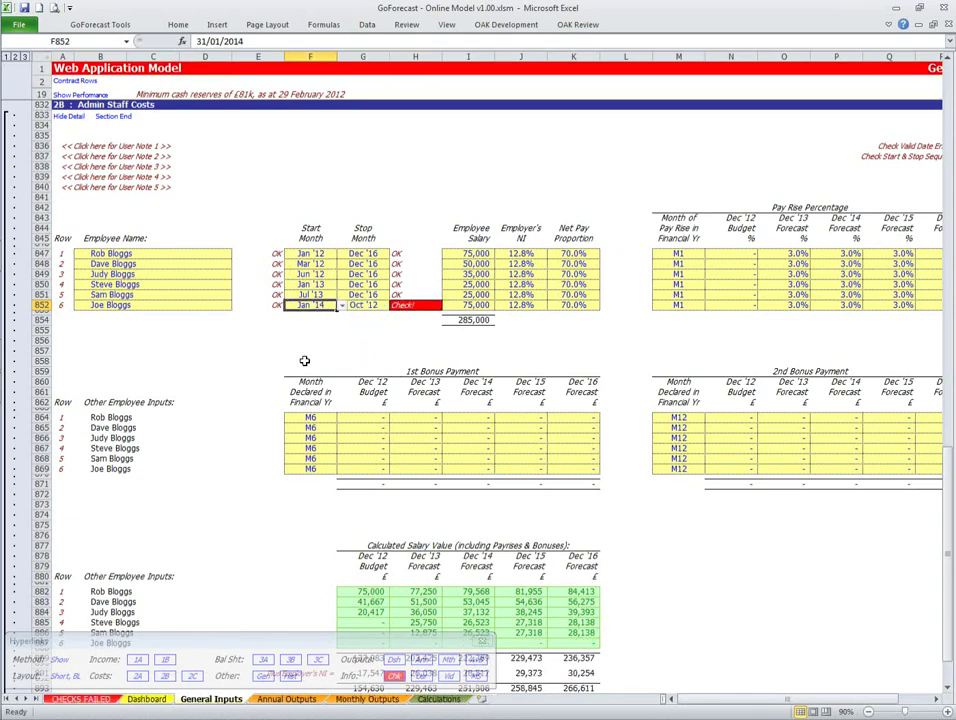
pyautogui.click(362, 305)
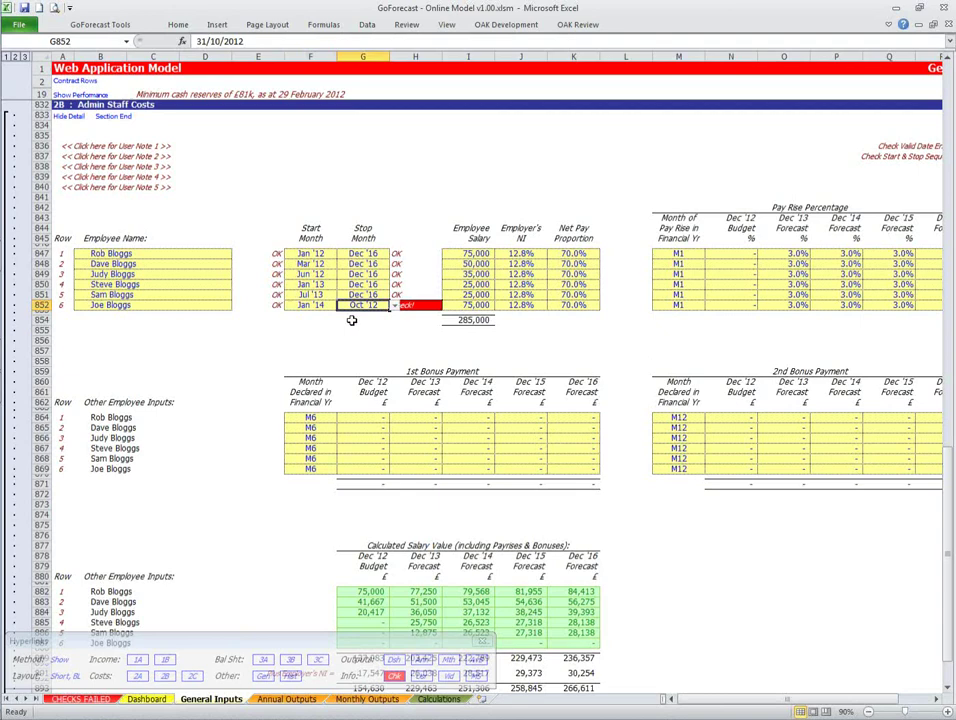
pyautogui.click(414, 305)
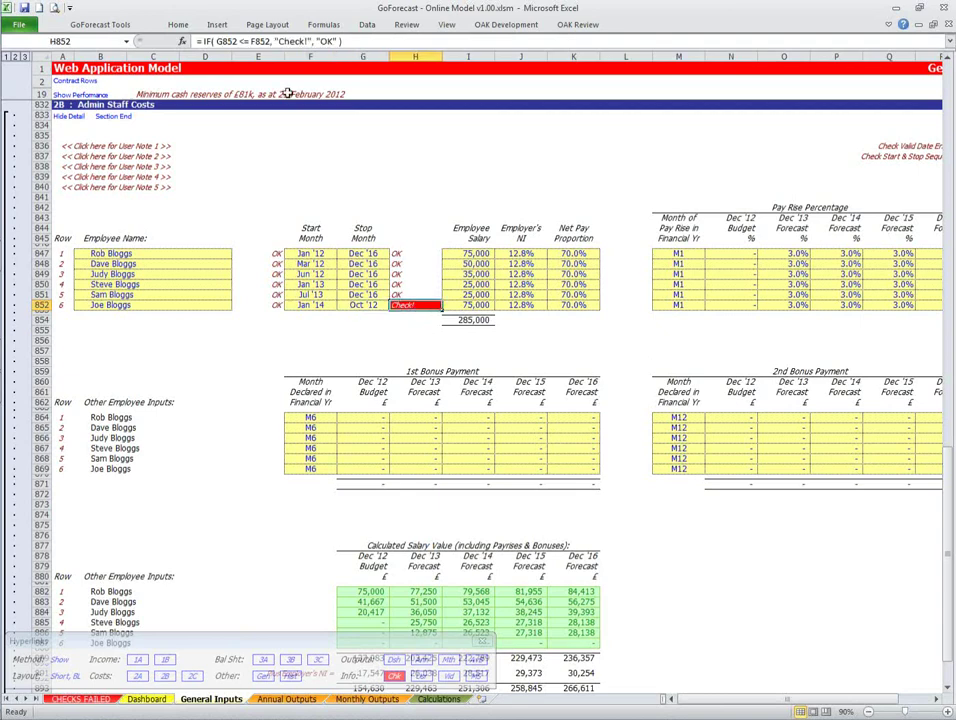
pyautogui.click(311, 322)
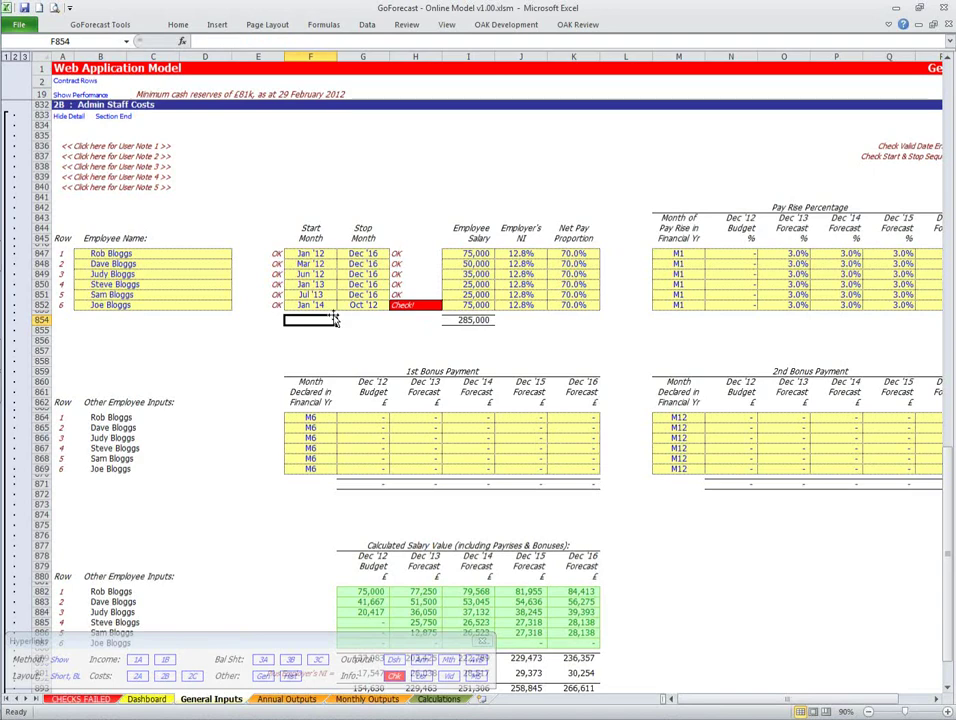
pyautogui.click(411, 305)
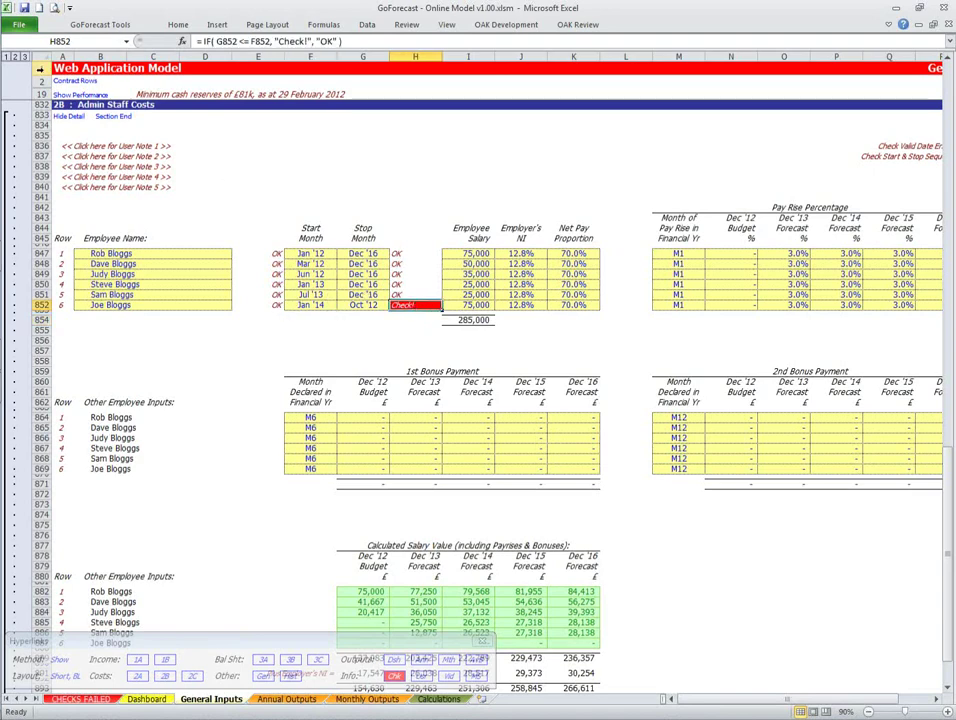
pyautogui.click(37, 68)
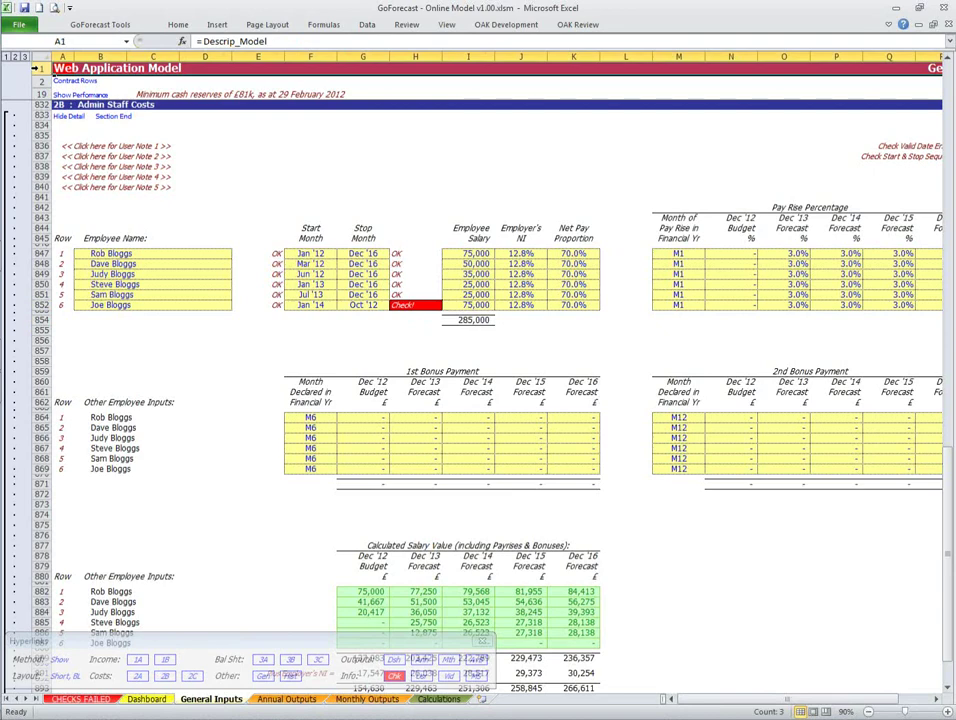
# Step: View the title rows of the Annual Outputs and Monthly Outputs sheets, returning to Annual Outputs
pyautogui.click(287, 700)
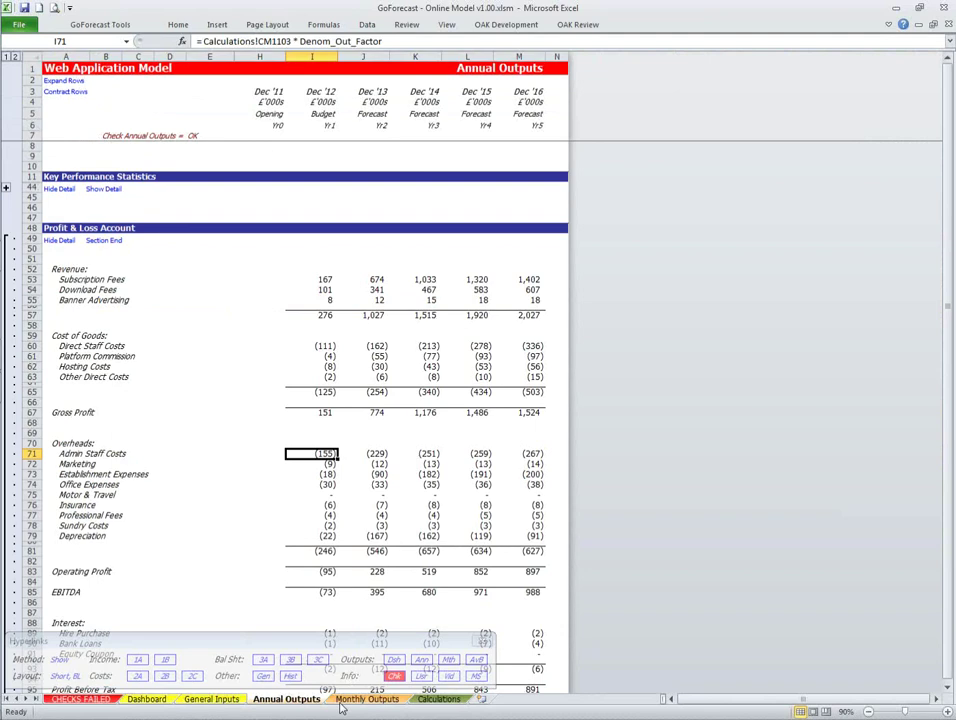
pyautogui.click(366, 700)
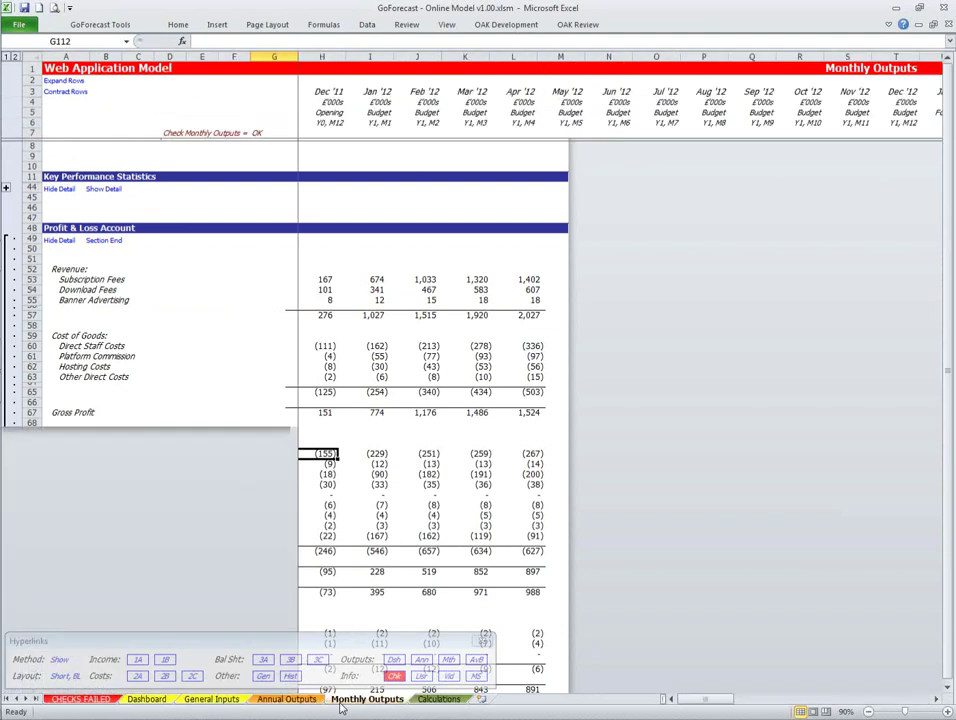
pyautogui.click(307, 702)
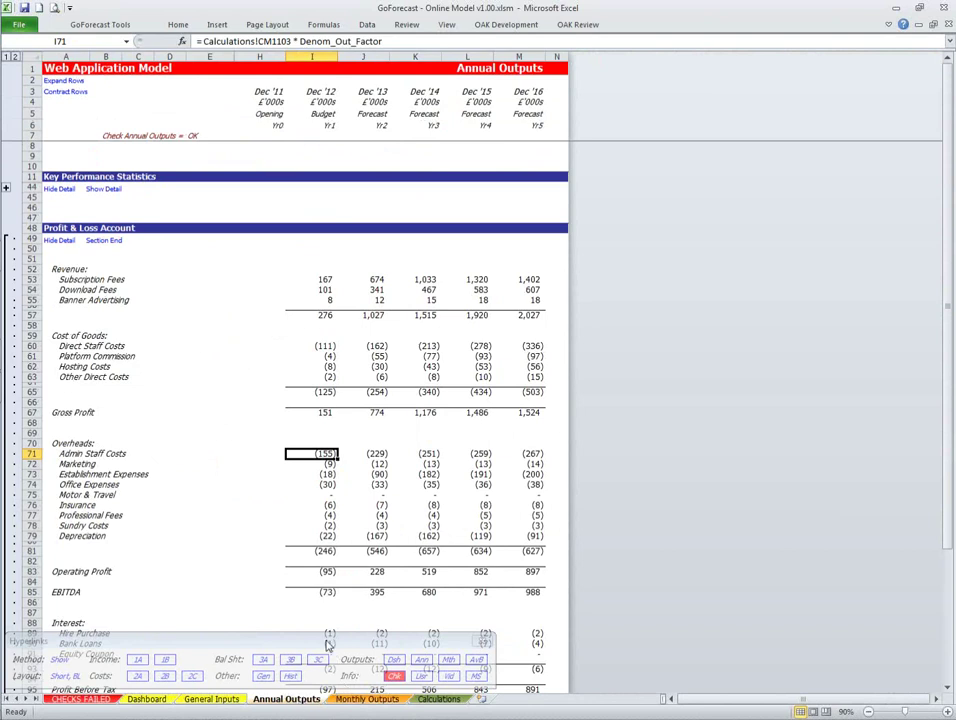
# Step: Go to the Check System section of the model information, and read and close its user notes
pyautogui.click(393, 677)
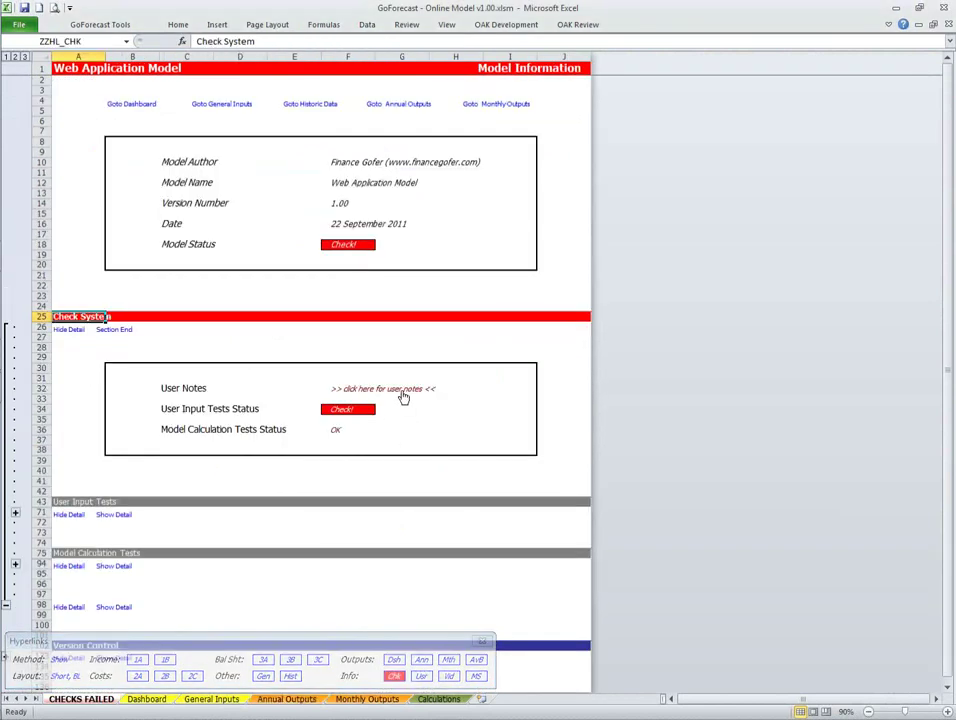
pyautogui.click(401, 394)
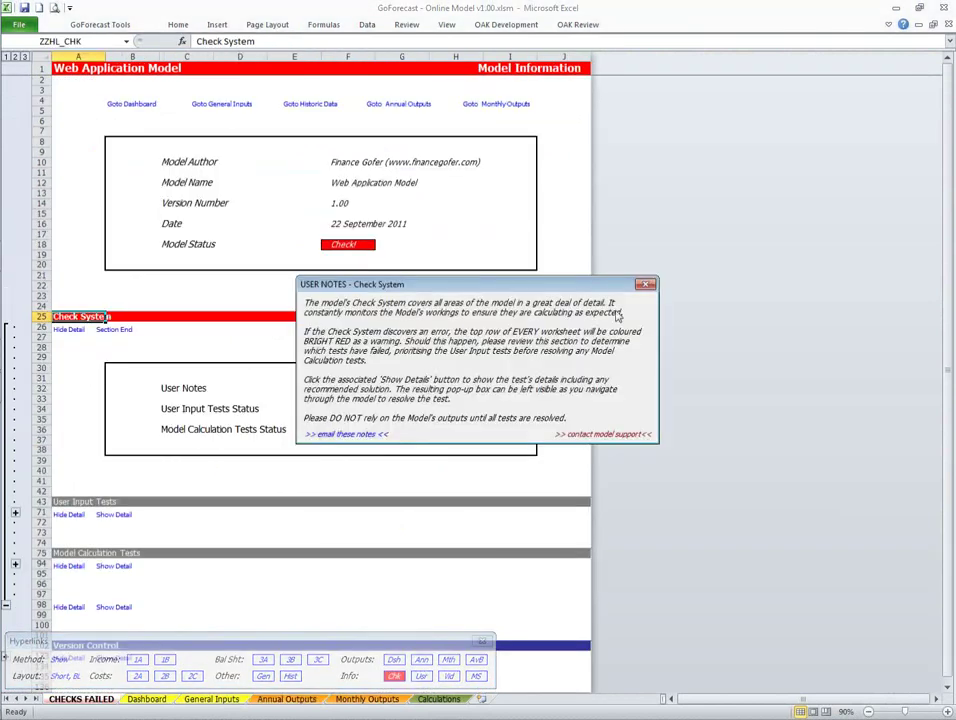
pyautogui.click(646, 284)
# Step: Expand the User Input Tests, show the details for Test 6, and move the details window clear of the test list
pyautogui.click(114, 516)
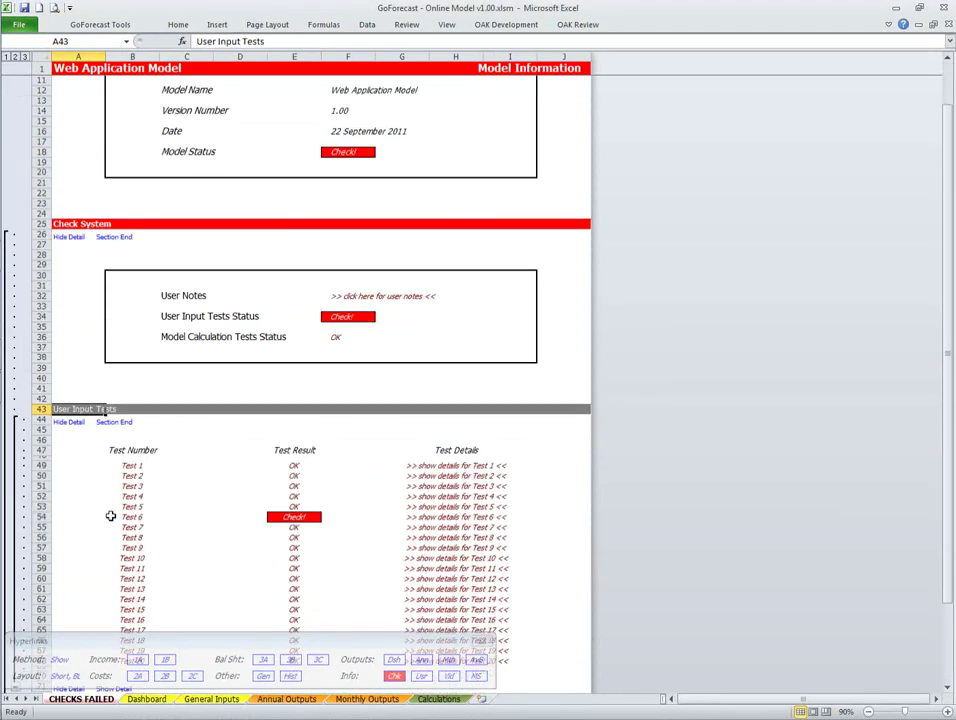
pyautogui.scroll(-1, 111, 516)
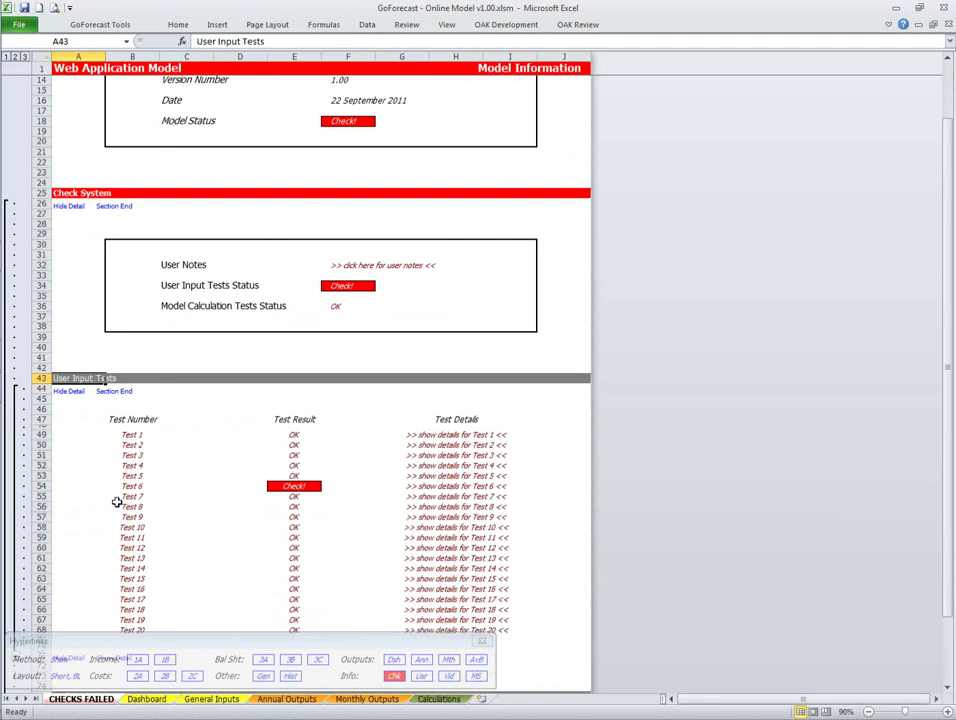
pyautogui.click(122, 486)
pyautogui.click(285, 489)
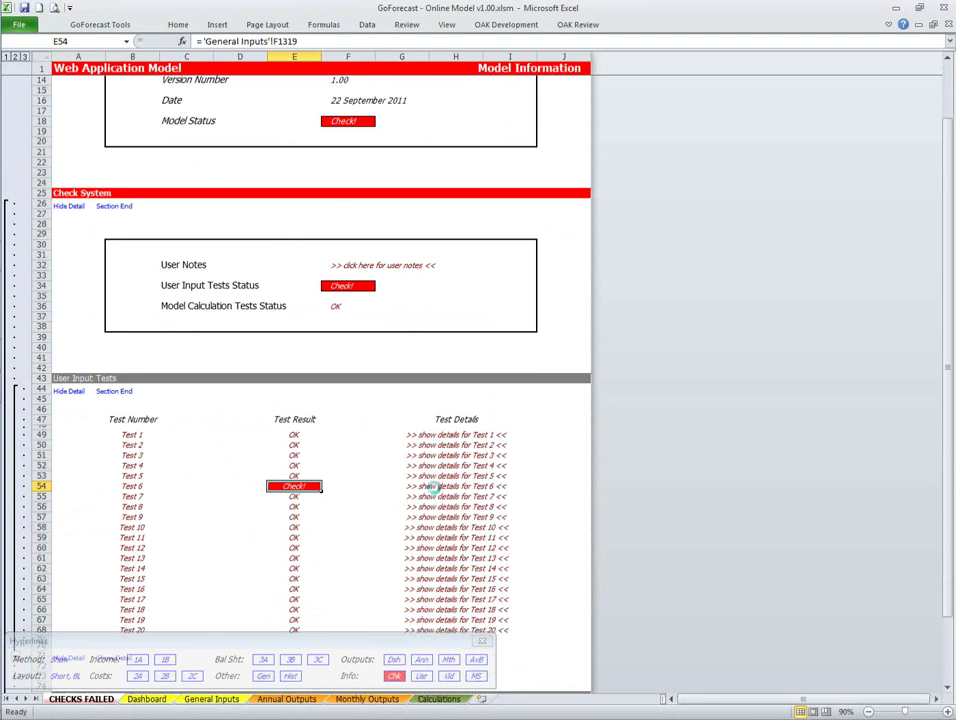
pyautogui.click(436, 490)
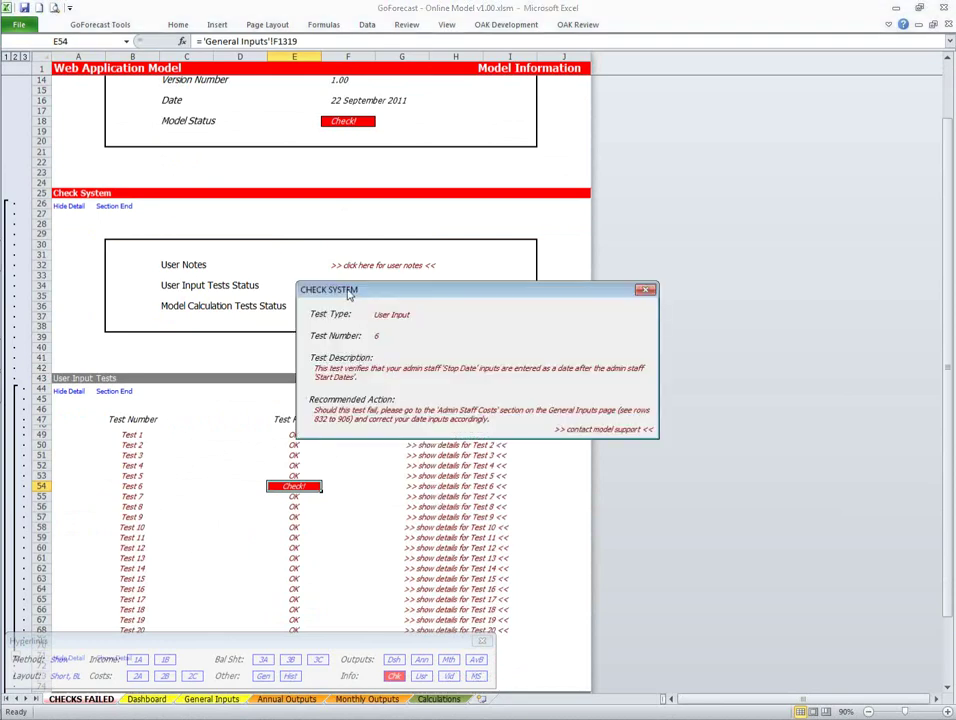
pyautogui.moveTo(349, 293); pyautogui.dragTo(556, 268)
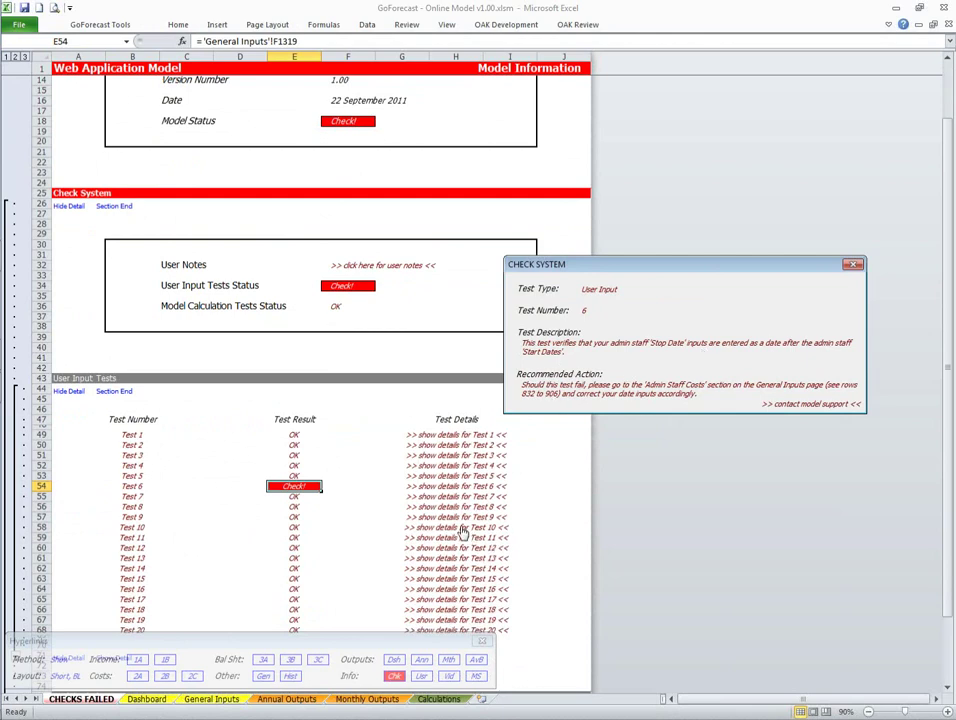
# Step: Set the sixth employee's stop month to Dec '16 on General Inputs, and close the Test 6 details
pyautogui.click(214, 699)
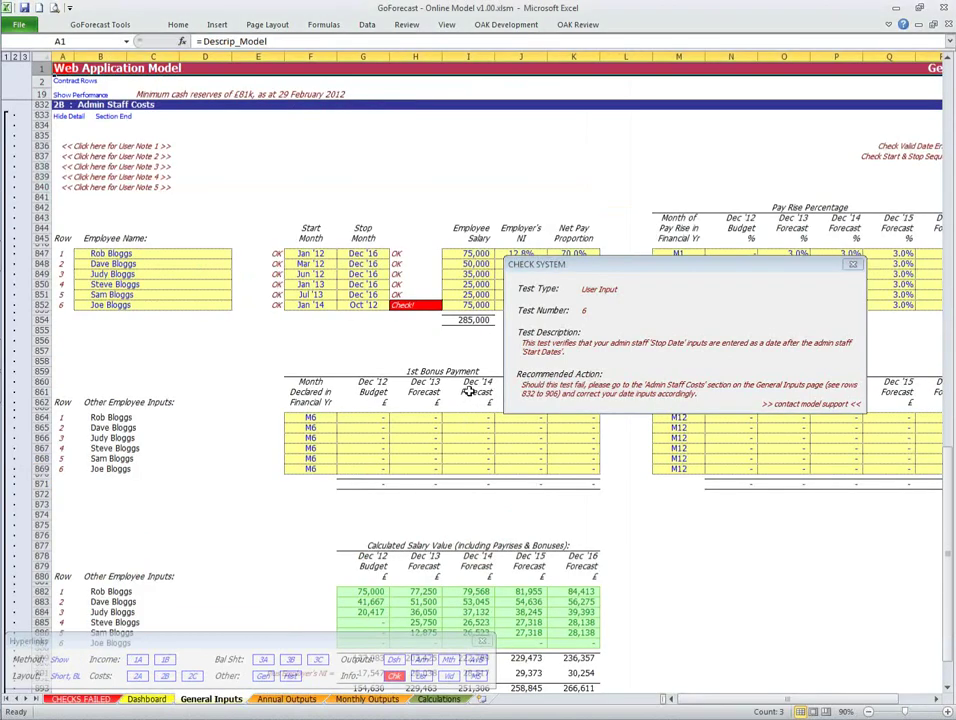
pyautogui.click(341, 345)
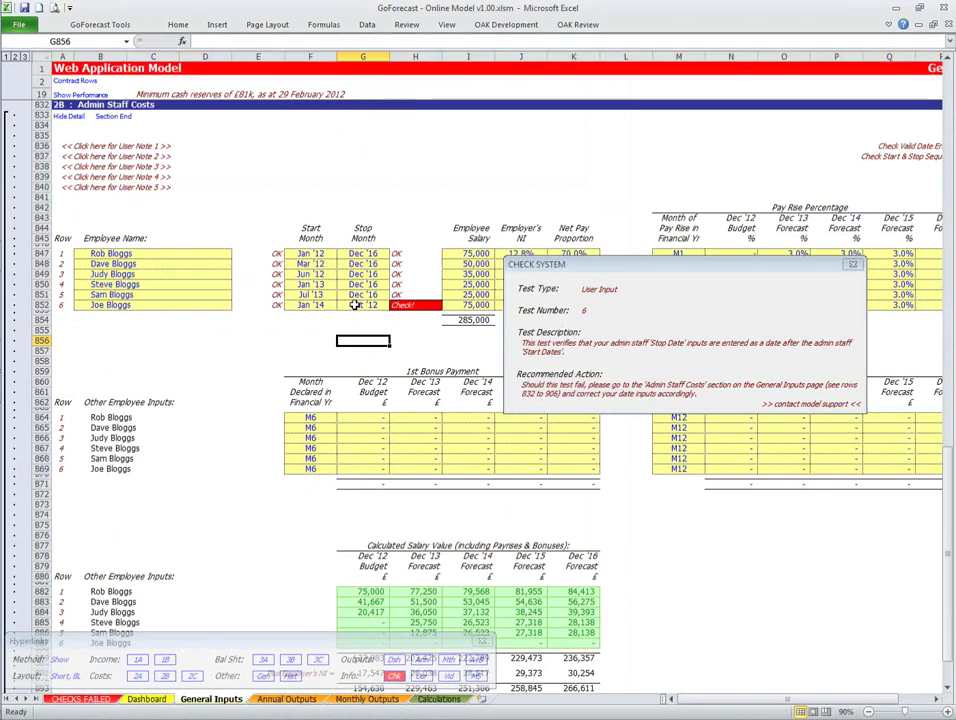
pyautogui.click(368, 305)
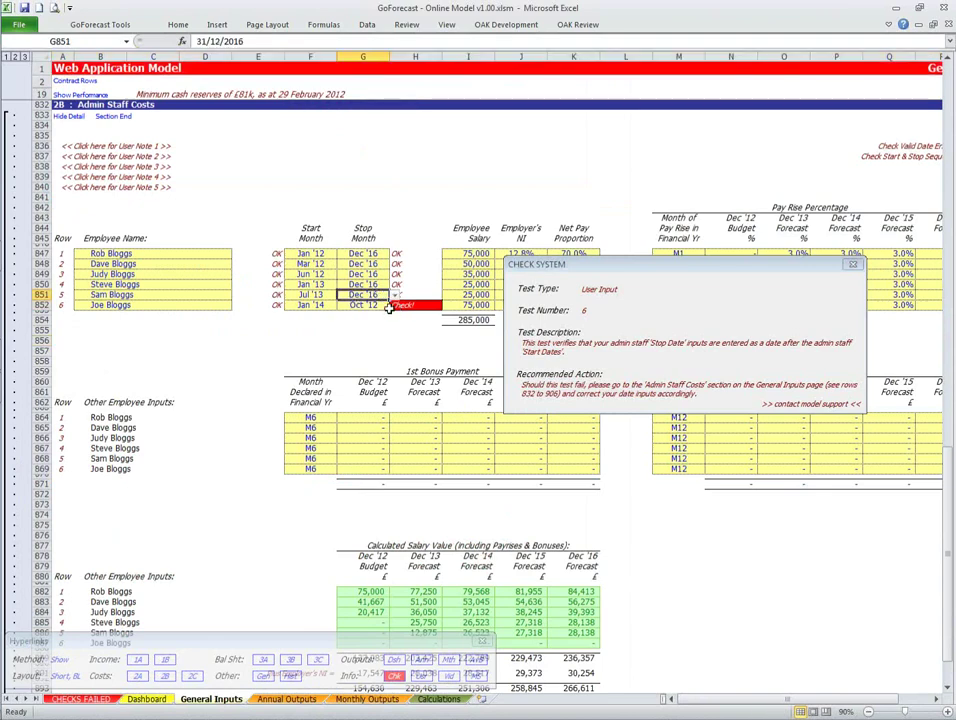
pyautogui.click(391, 306)
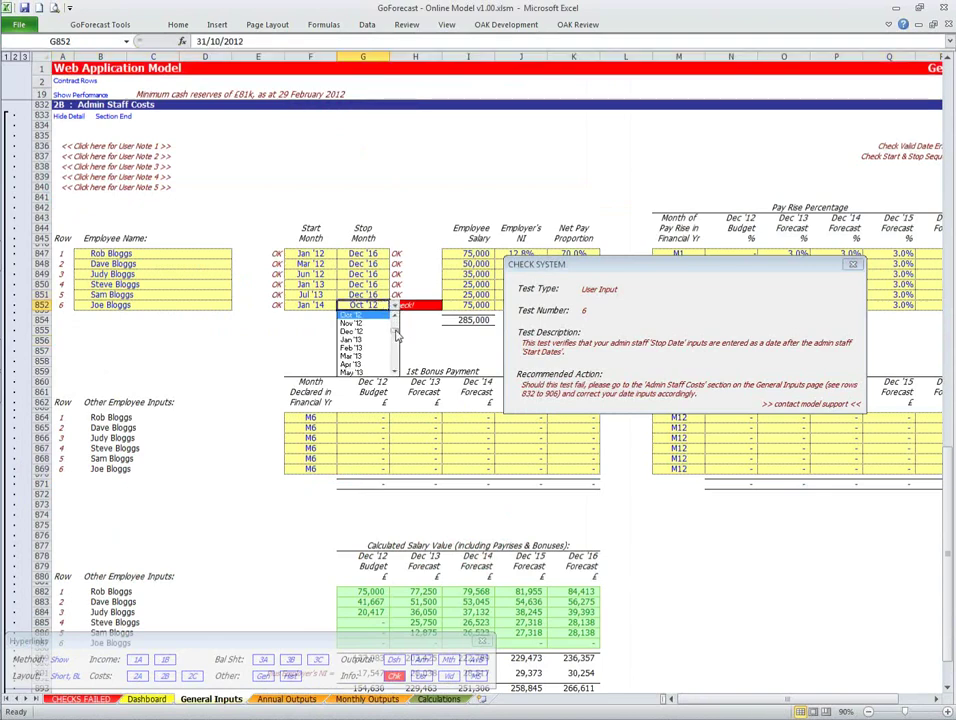
pyautogui.moveTo(396, 333); pyautogui.dragTo(396, 372)
pyautogui.click(352, 371)
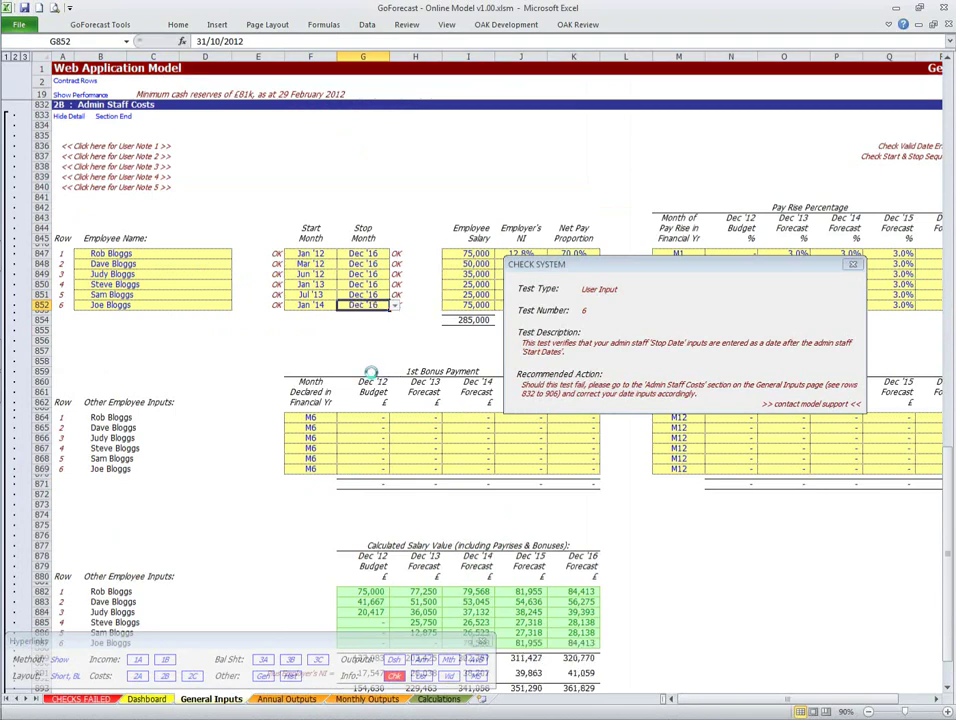
pyautogui.click(852, 268)
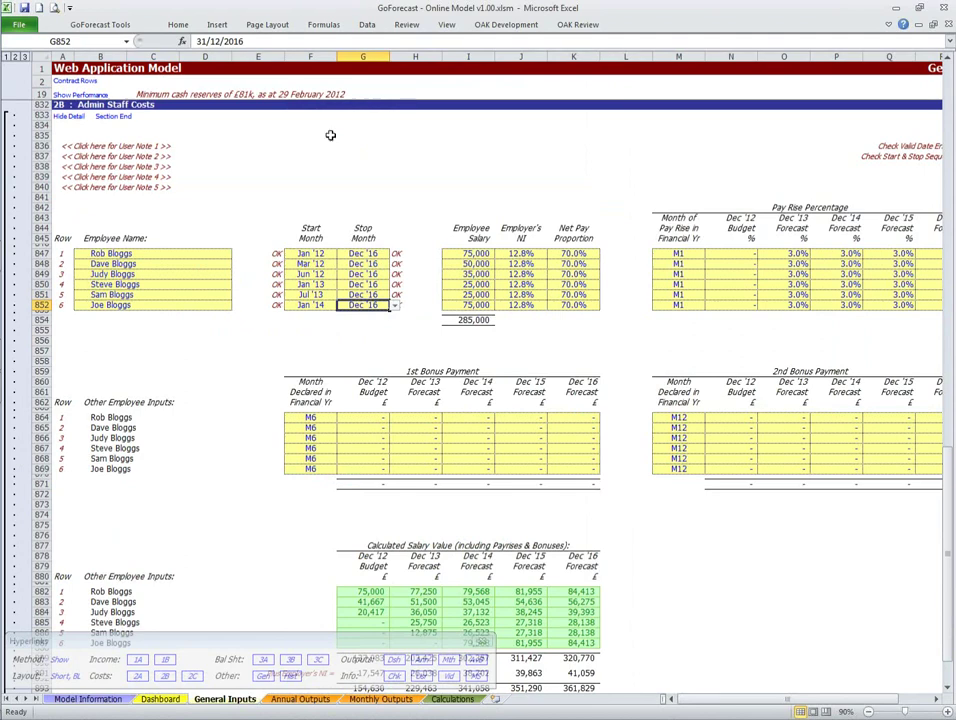
# Step: Switch to the Simple Examples.xlsm workbook and highlight the cells that the Customer 1 income formula in E22 refers to
pyautogui.click(90, 322)
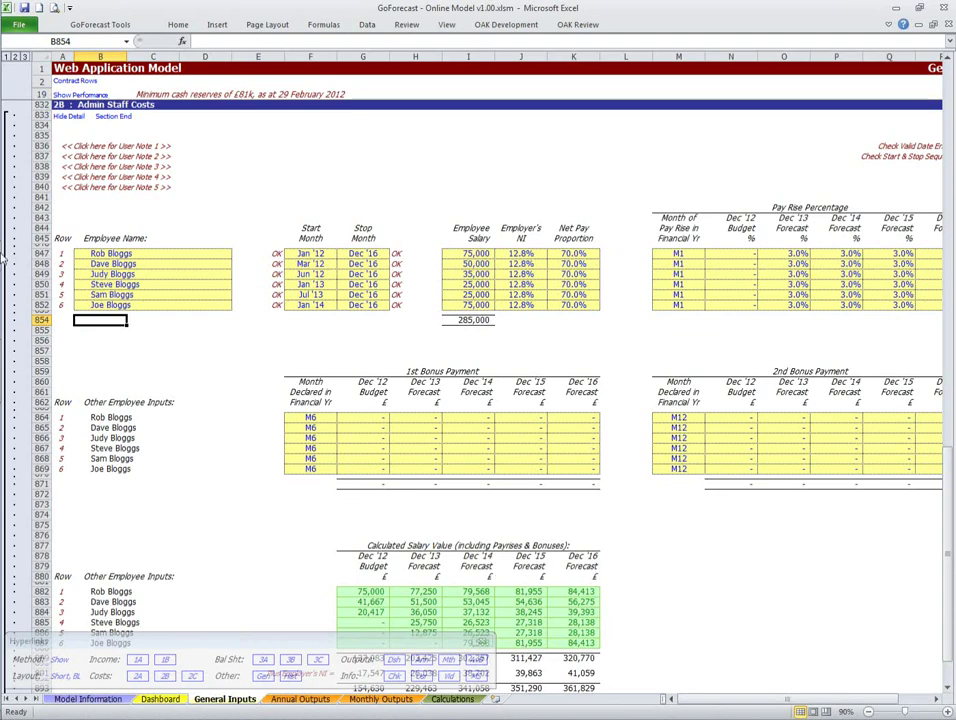
pyautogui.moveTo(14, 256)
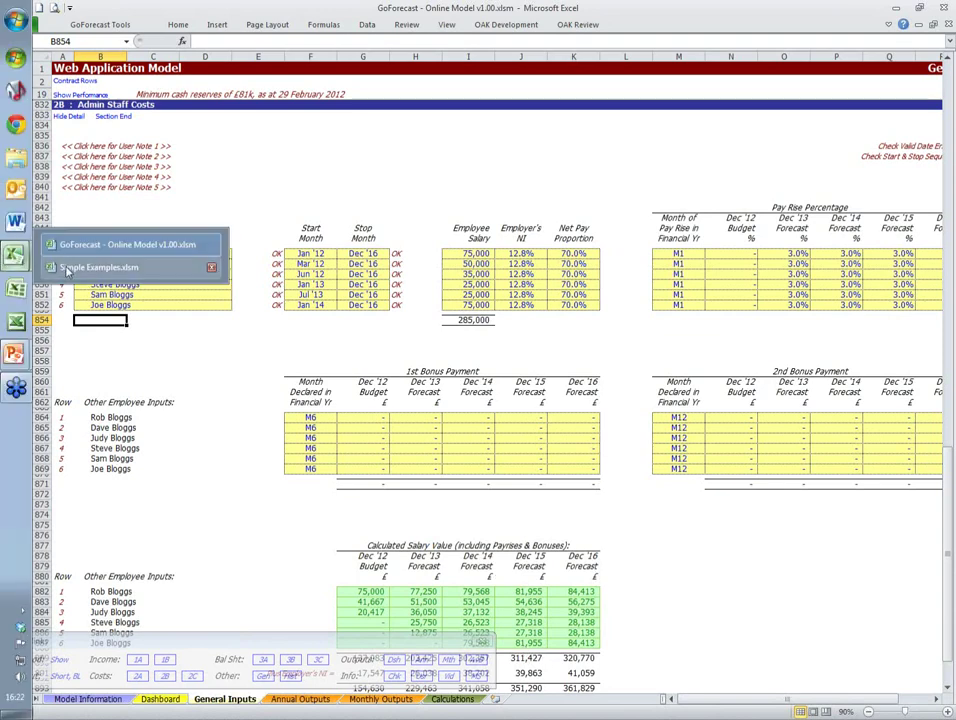
pyautogui.click(66, 268)
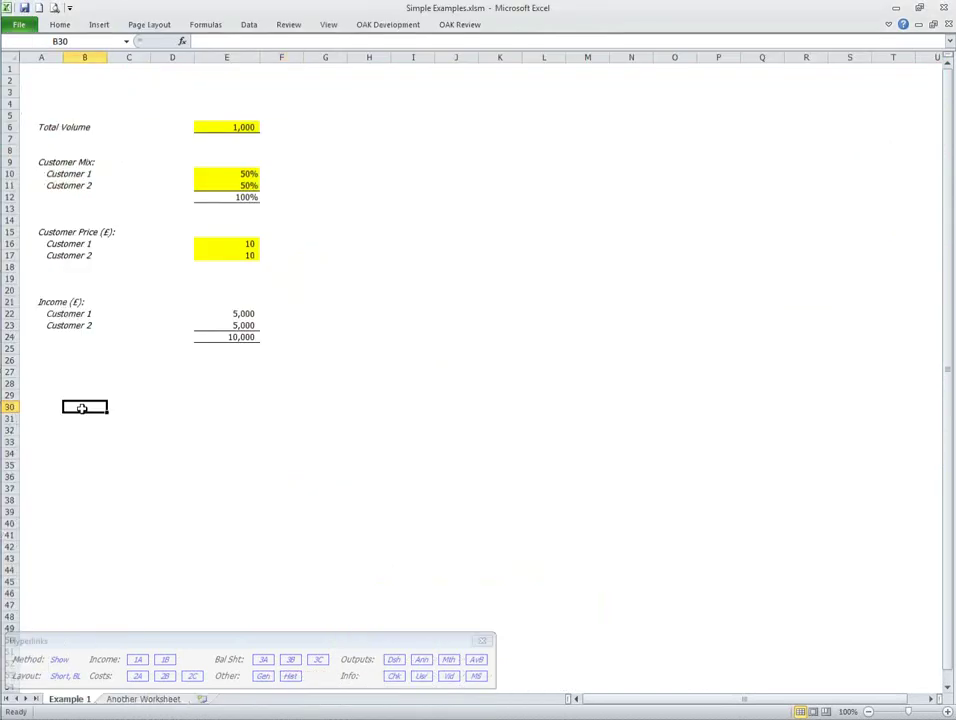
pyautogui.click(213, 314)
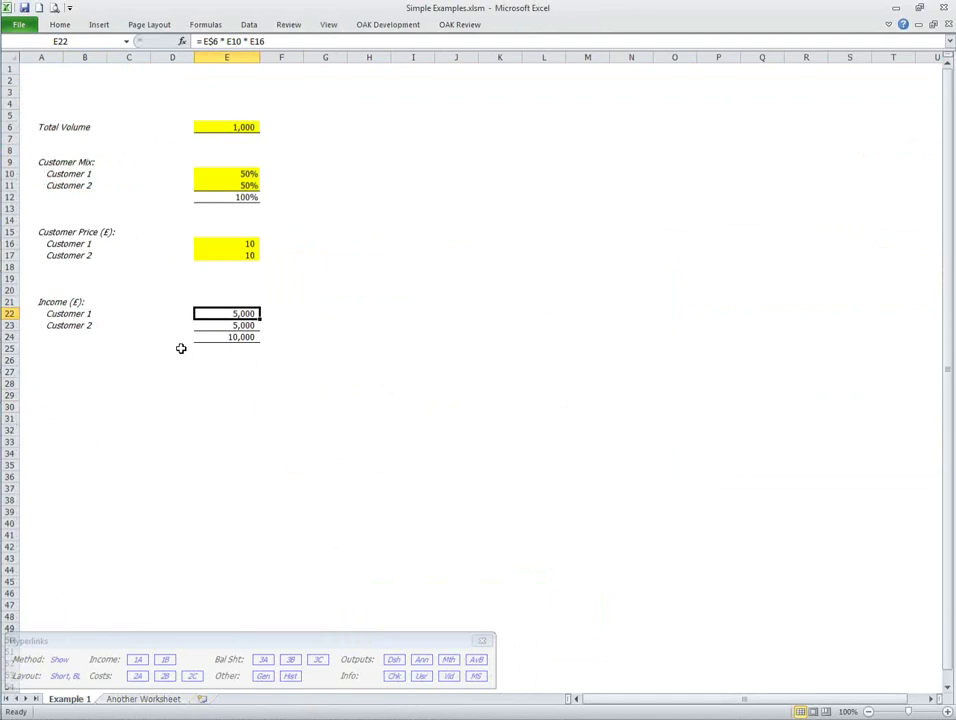
pyautogui.press('F2')
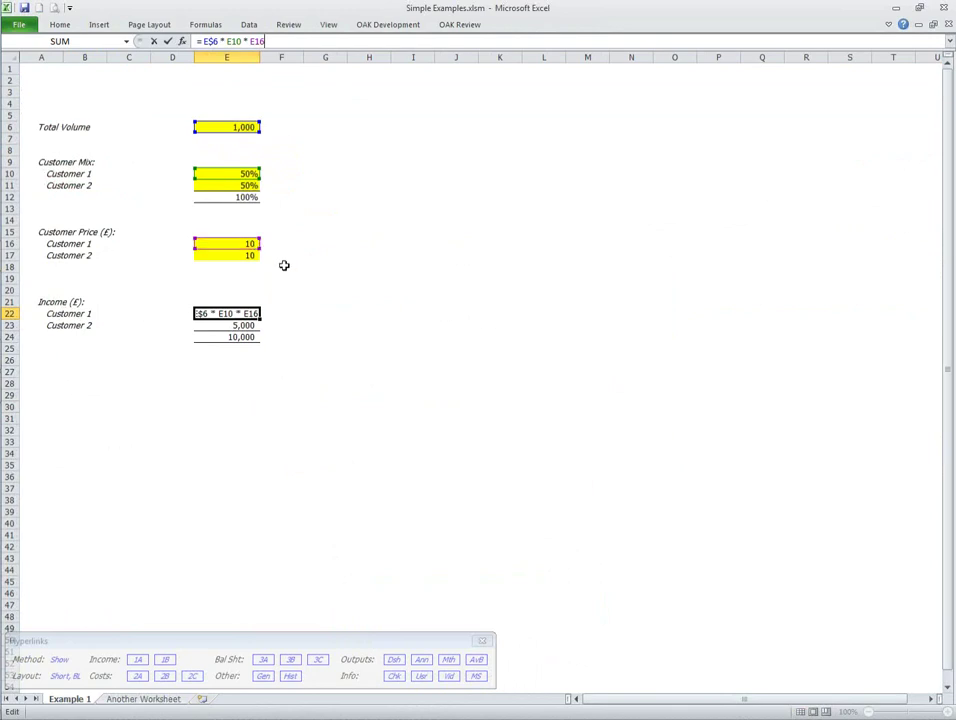
pyautogui.press('Escape')
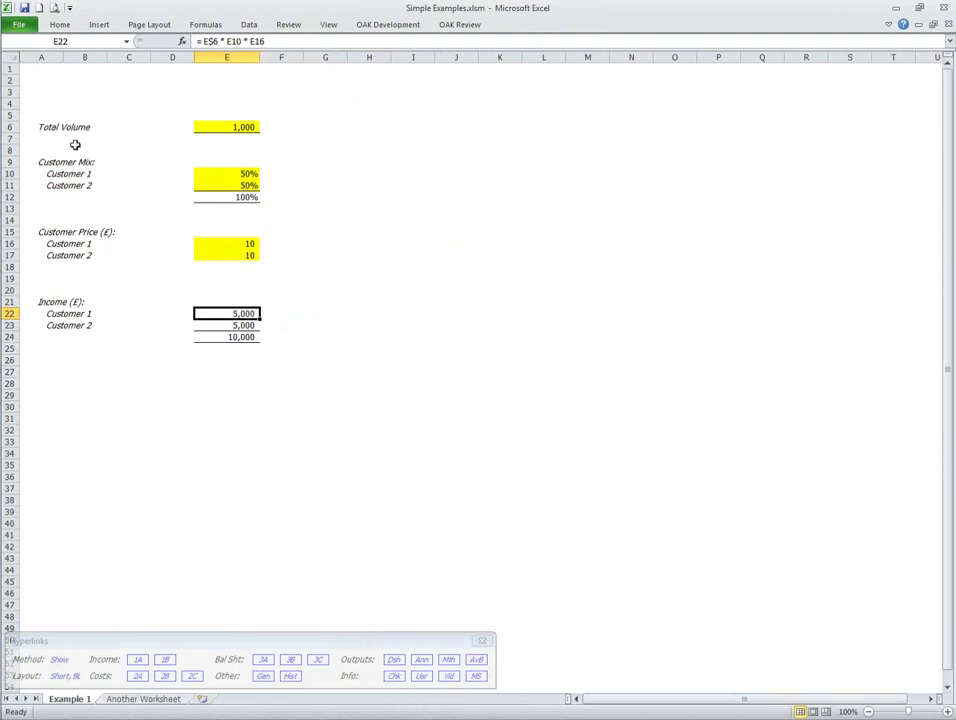
# Step: Cut the volume, customer mix and price block A6:E18 and paste it at cell B6 of Another Worksheet
pyautogui.moveTo(41, 126); pyautogui.dragTo(238, 266)
pyautogui.hotkey('ctrl', 'c')
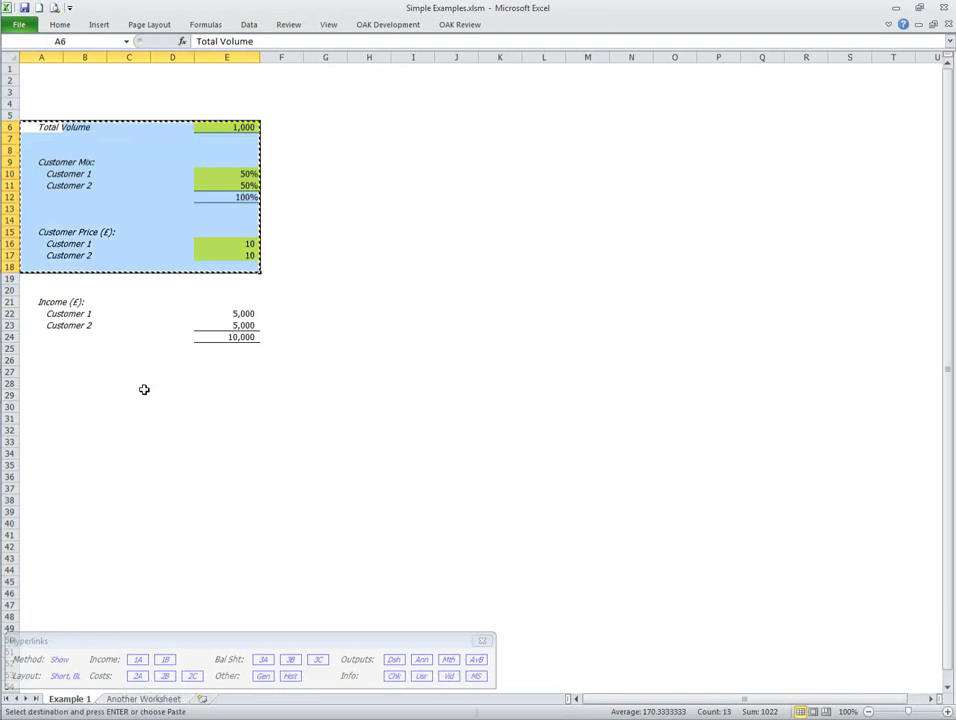
pyautogui.rightClick(116, 184)
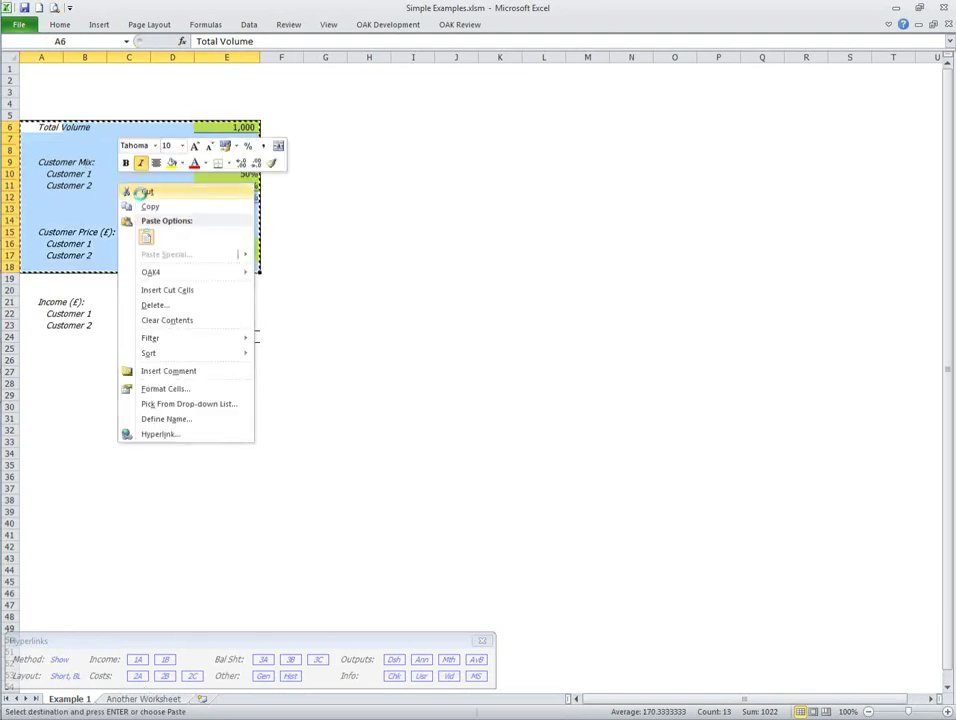
pyautogui.press('Escape')
pyautogui.click(143, 698)
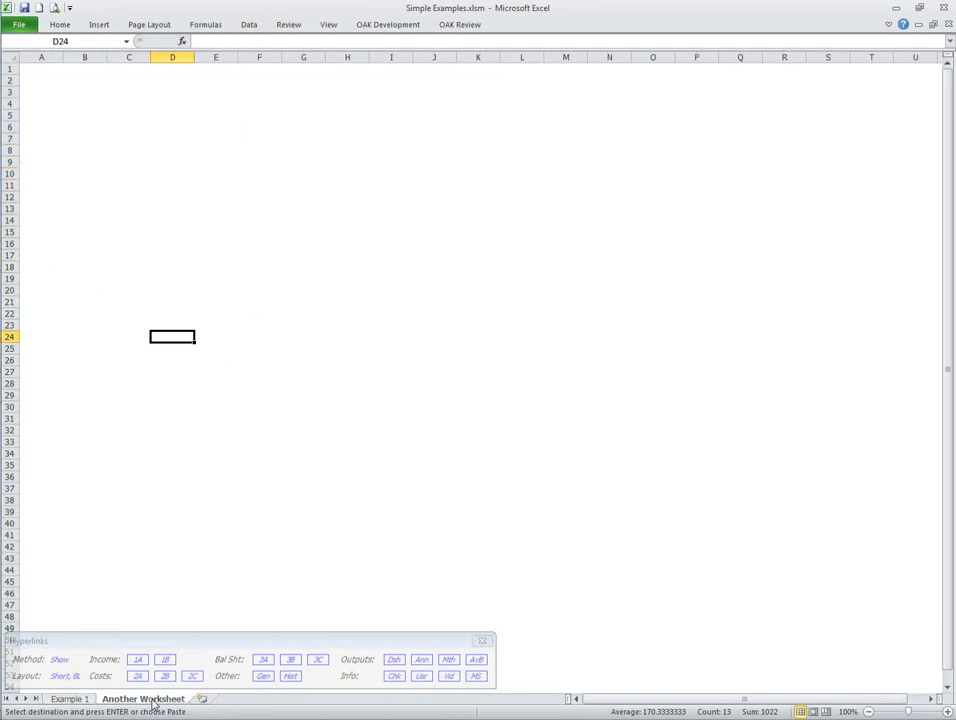
pyautogui.rightClick(87, 129)
pyautogui.click(117, 185)
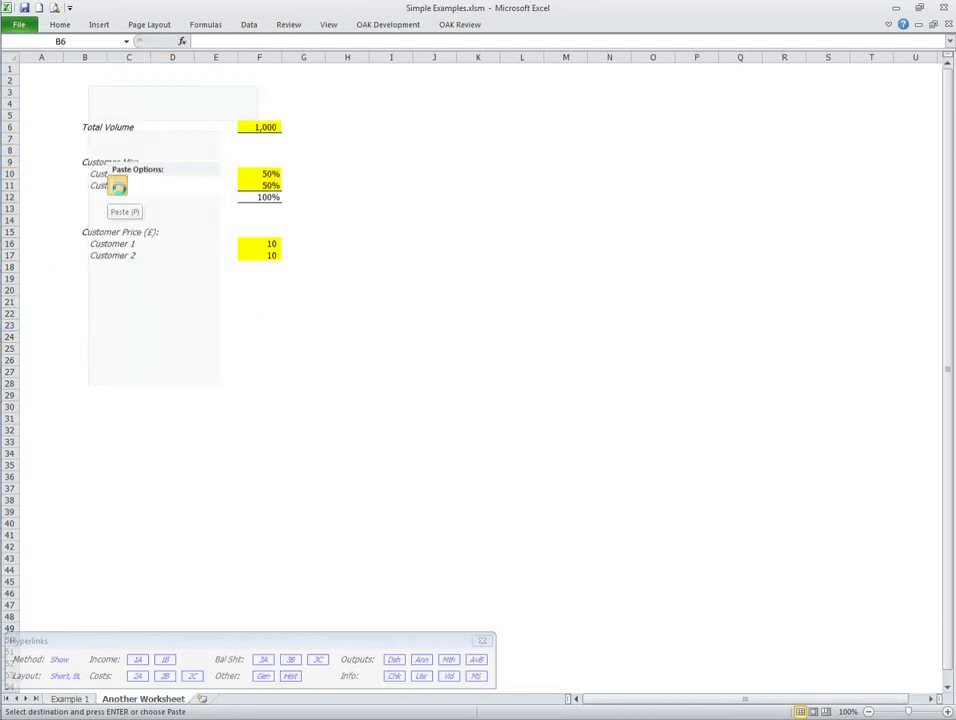
# Step: Inspect the Customer 1 income formula in E22 on the Example 1 sheet
pyautogui.click(195, 196)
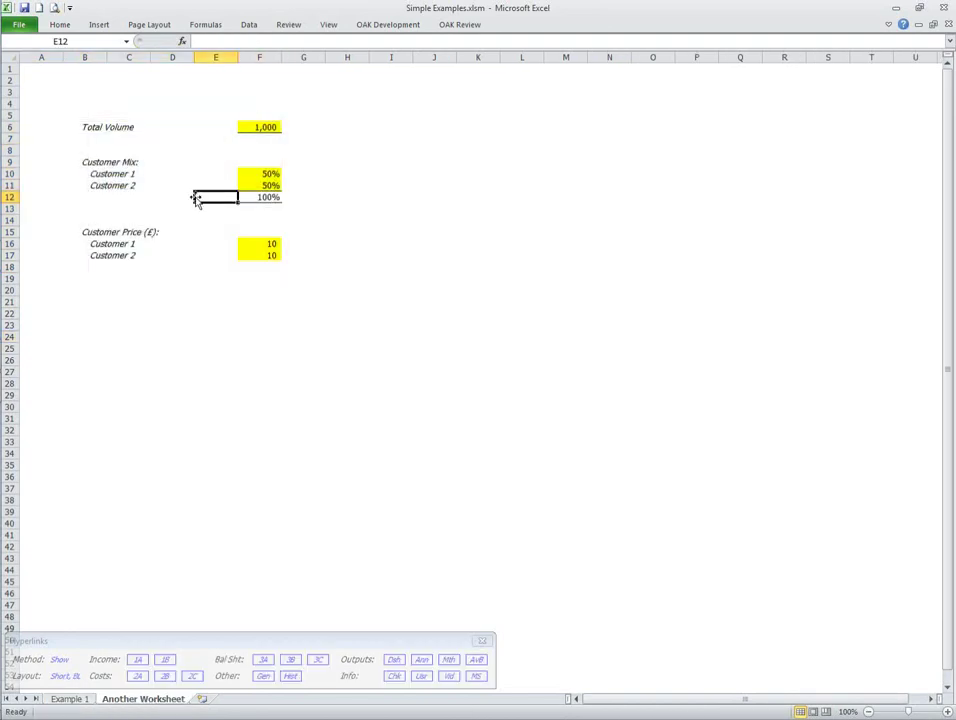
pyautogui.click(72, 698)
pyautogui.click(205, 312)
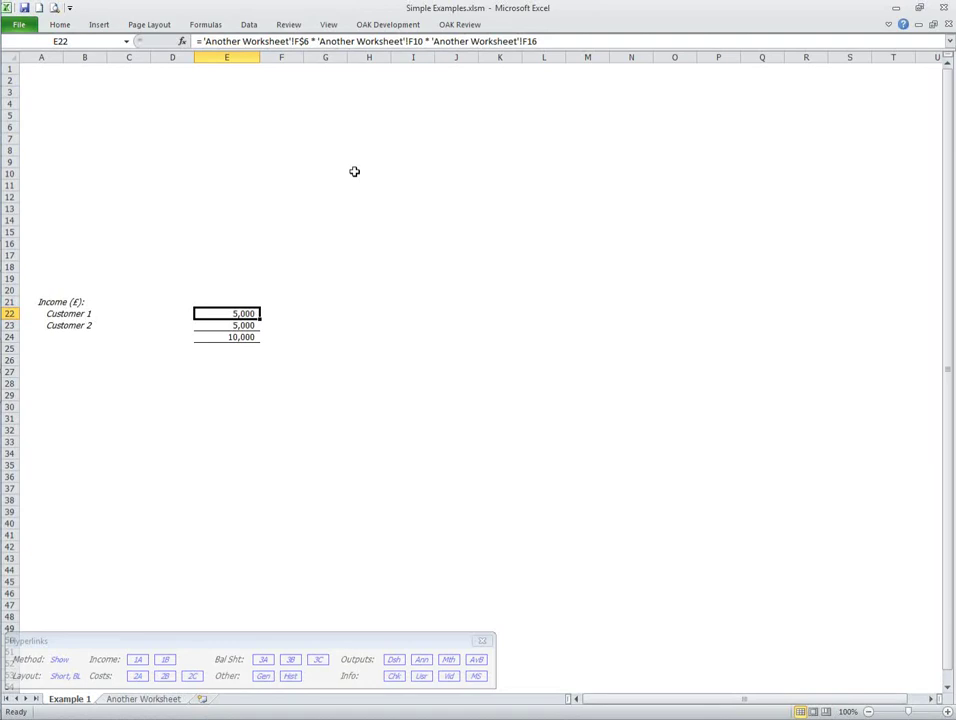
# Step: Undo the move of the input block, return to Example 1, and clear the cut selection outline
pyautogui.rightClick(275, 173)
pyautogui.click(213, 224)
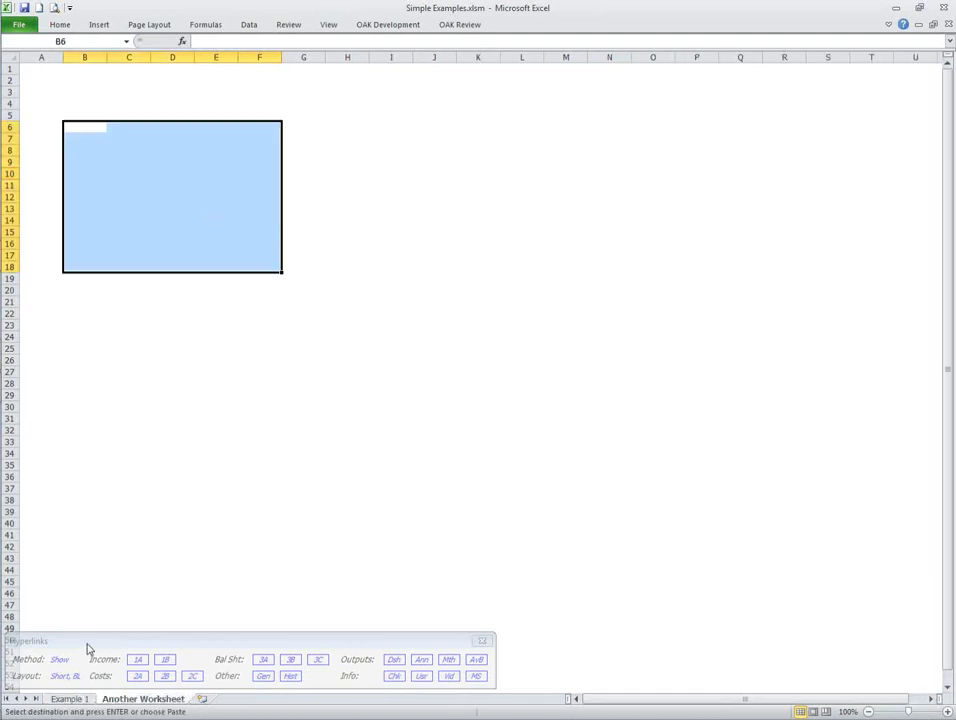
pyautogui.click(69, 698)
pyautogui.click(72, 437)
pyautogui.click(53, 314)
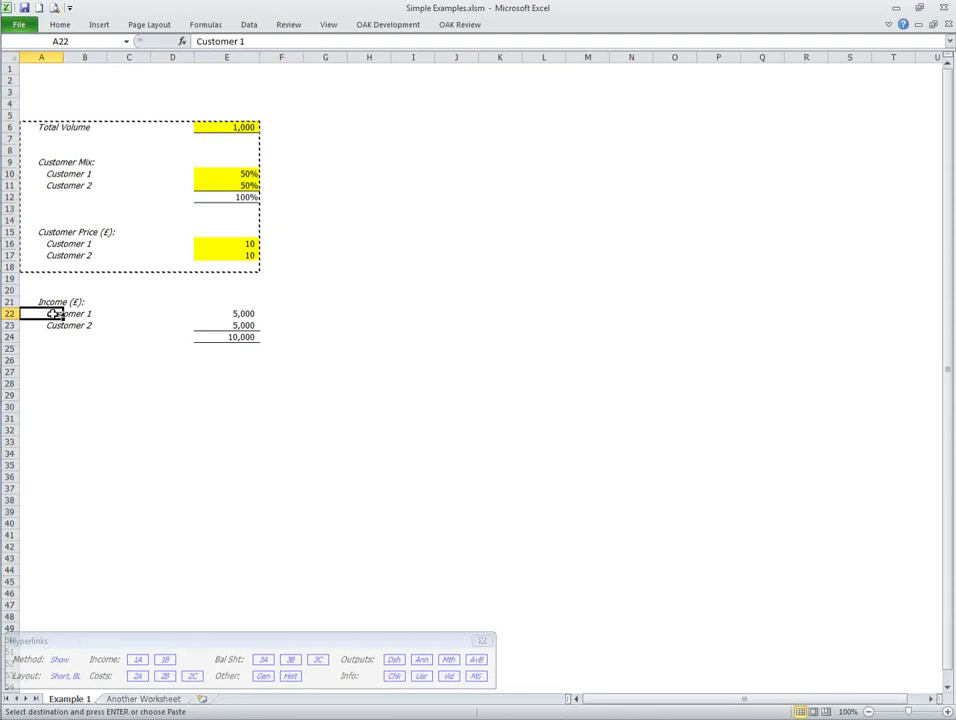
pyautogui.click(62, 373)
pyautogui.press('Escape')
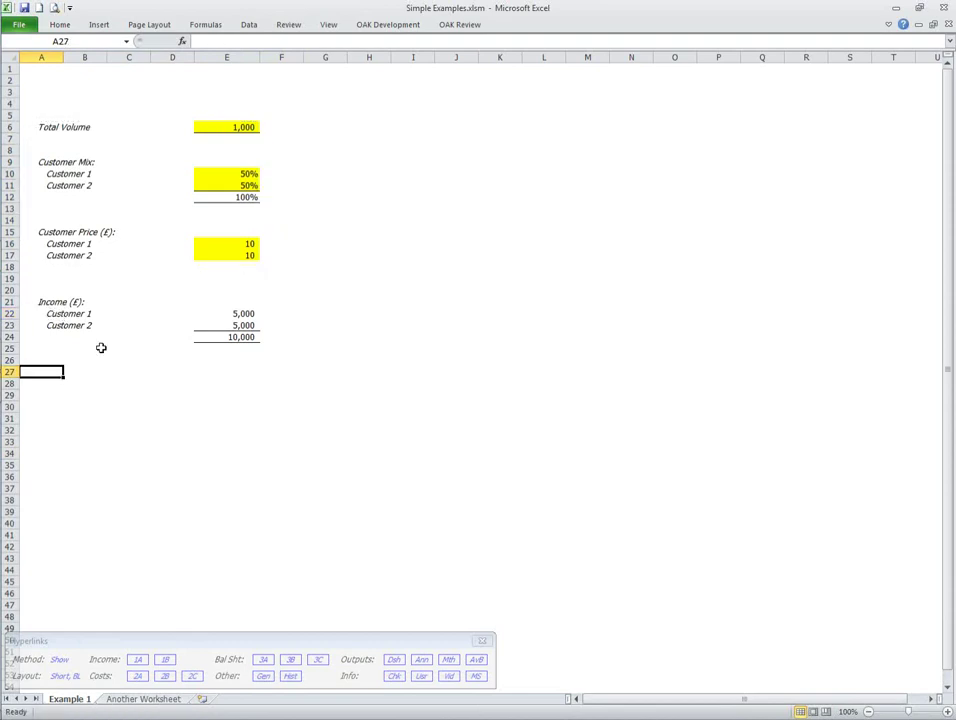
# Step: Pad the Customer 1 income formula in E22 with extra spaces around its cell references and multiplication signs
pyautogui.click(243, 313)
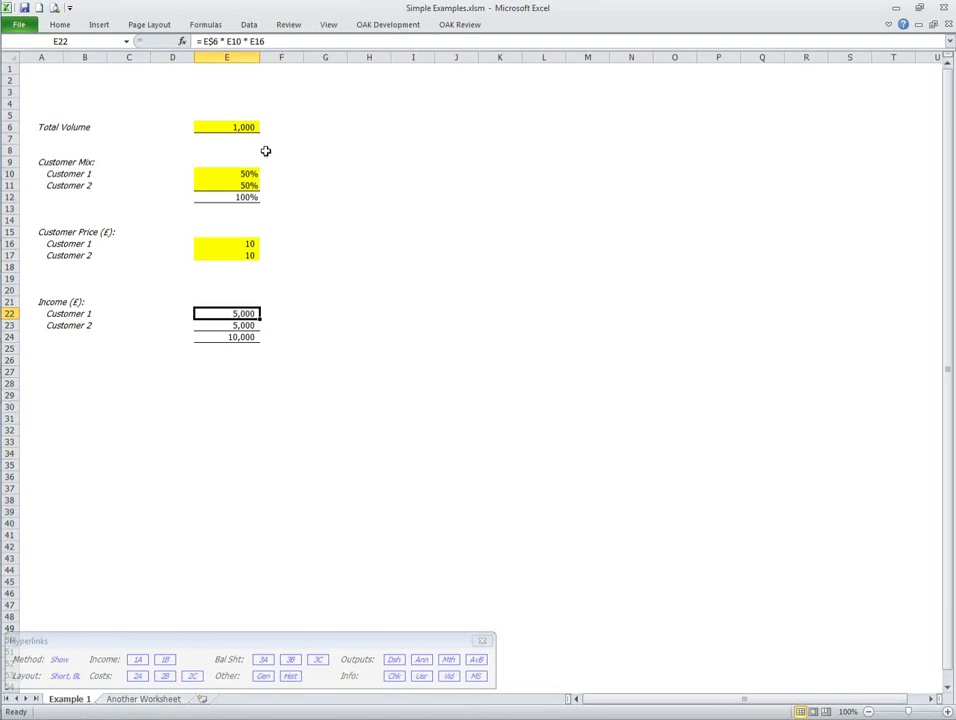
pyautogui.click(202, 41)
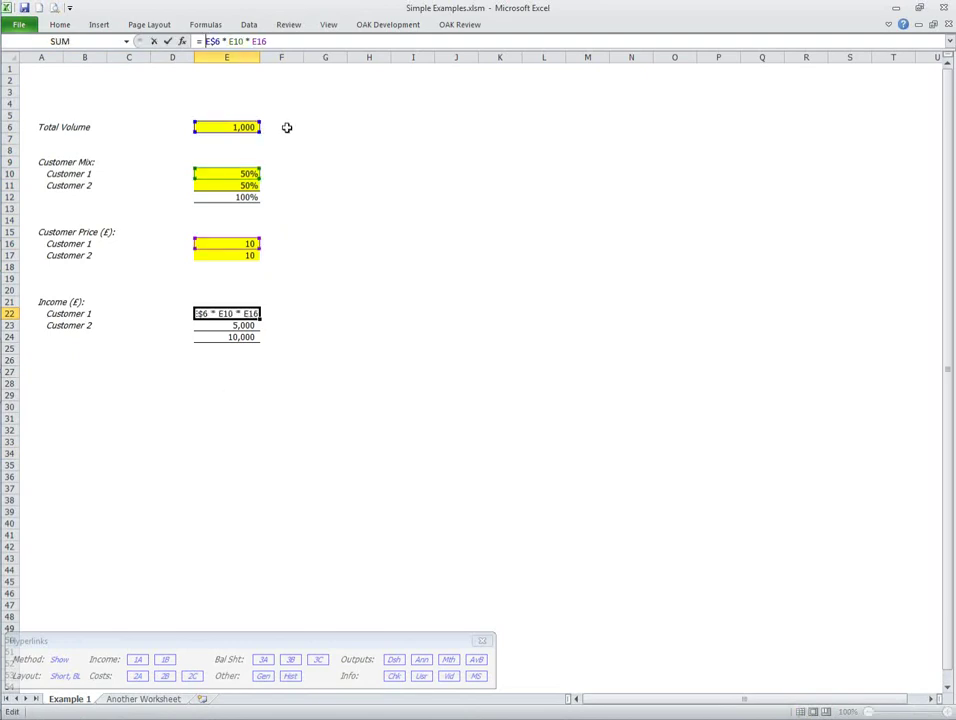
pyautogui.click(254, 41)
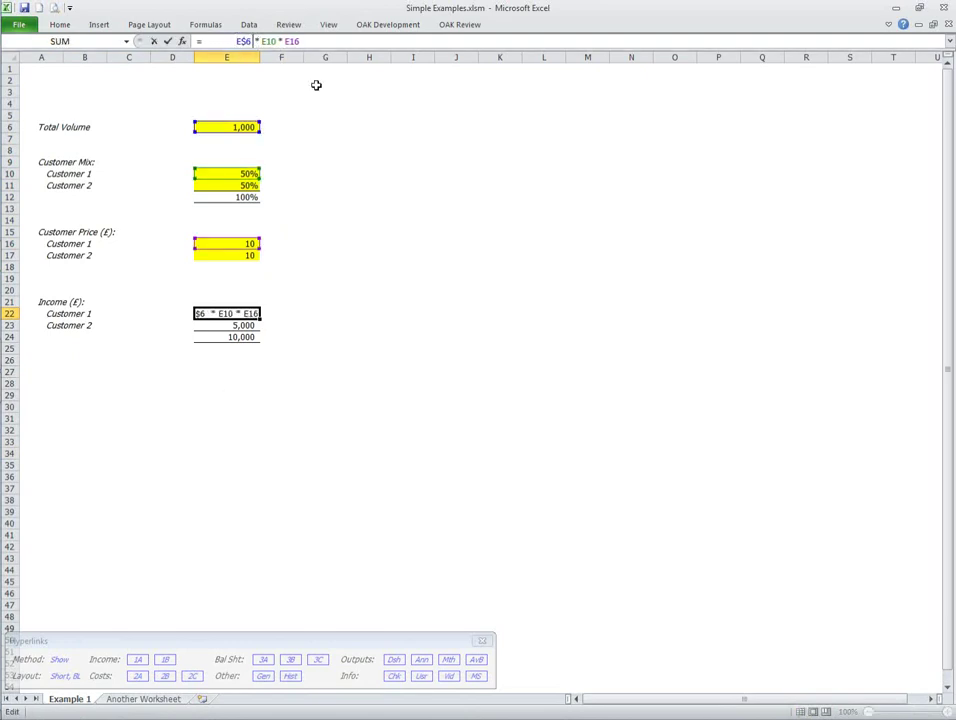
pyautogui.click(289, 41)
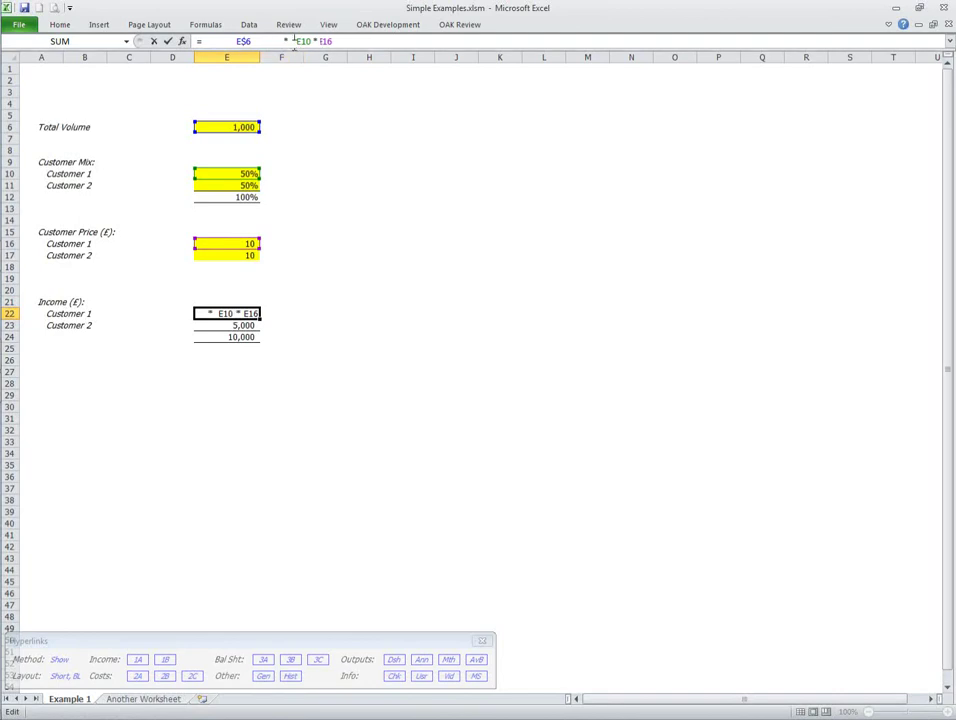
pyautogui.click(328, 41)
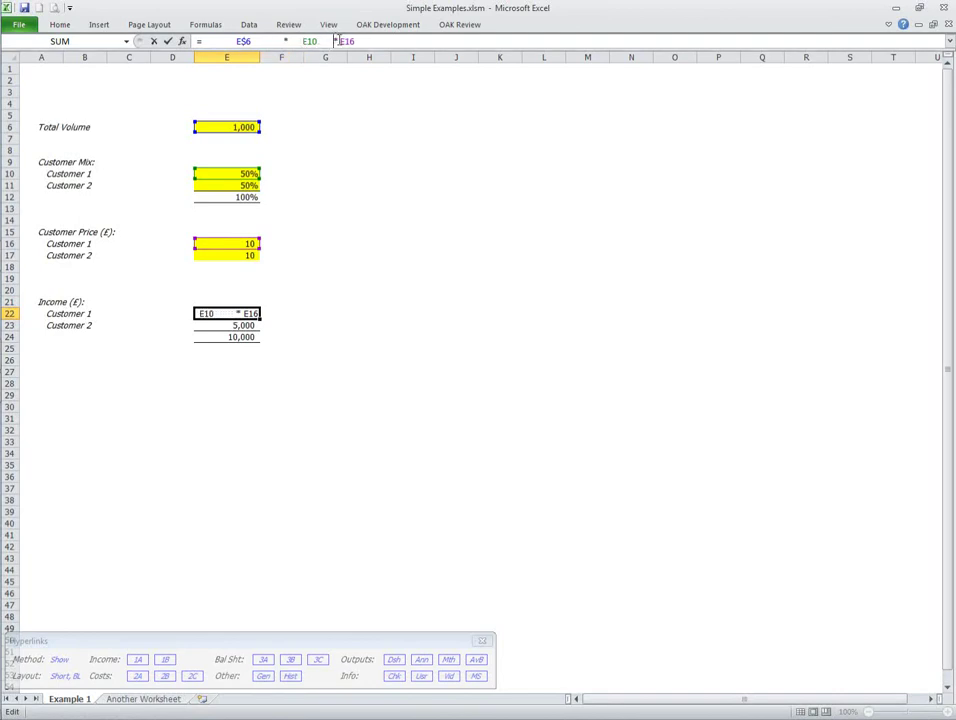
pyautogui.click(338, 41)
pyautogui.hotkey('ctrl', 'Return')
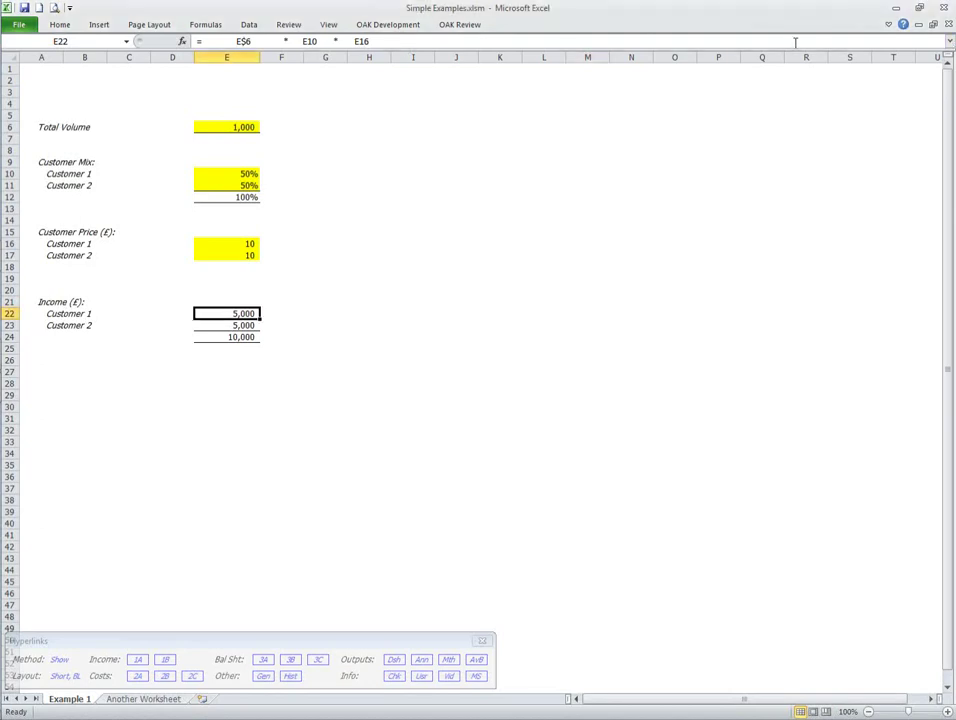
# Step: Expand the formula bar and split the E22 formula over three lines, starting a new line before each multiplication sign
pyautogui.click(949, 43)
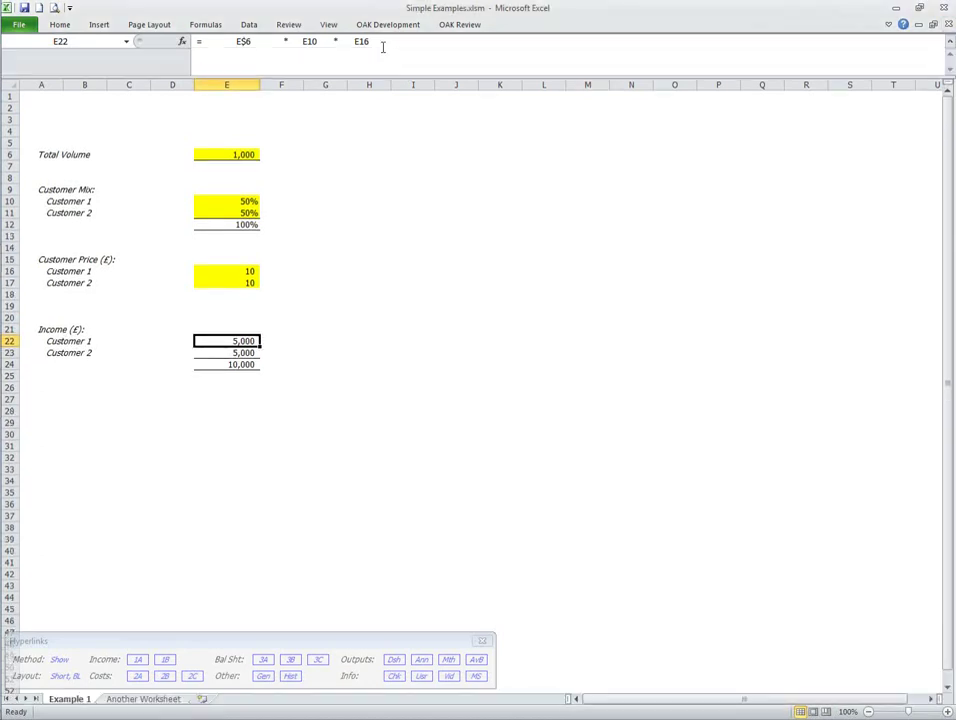
pyautogui.click(285, 41)
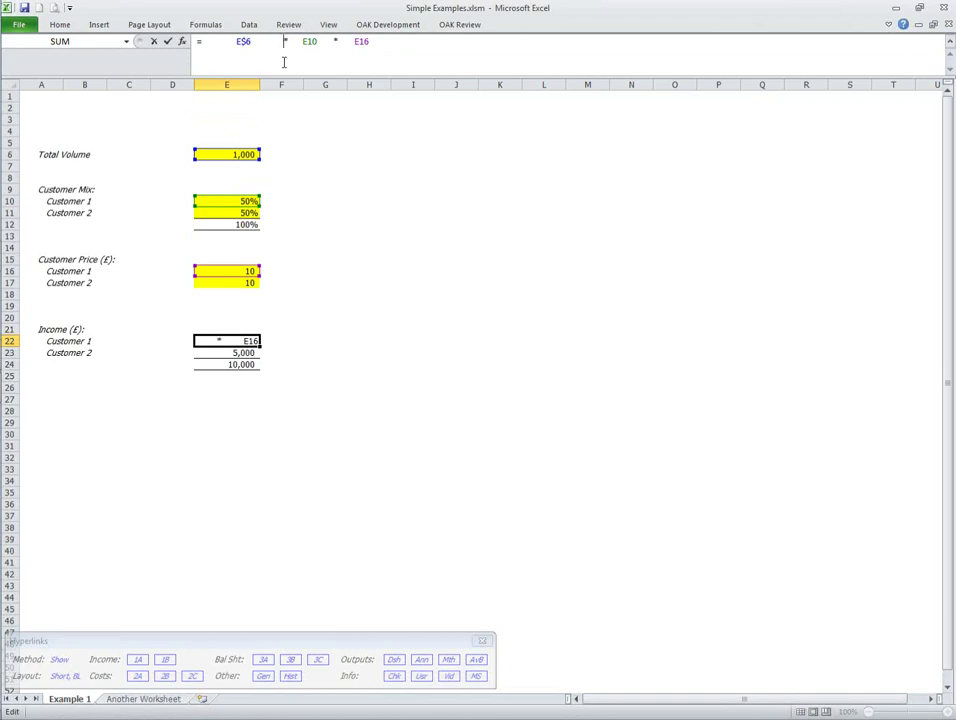
pyautogui.hotkey('alt', 'Return')
pyautogui.click(249, 56)
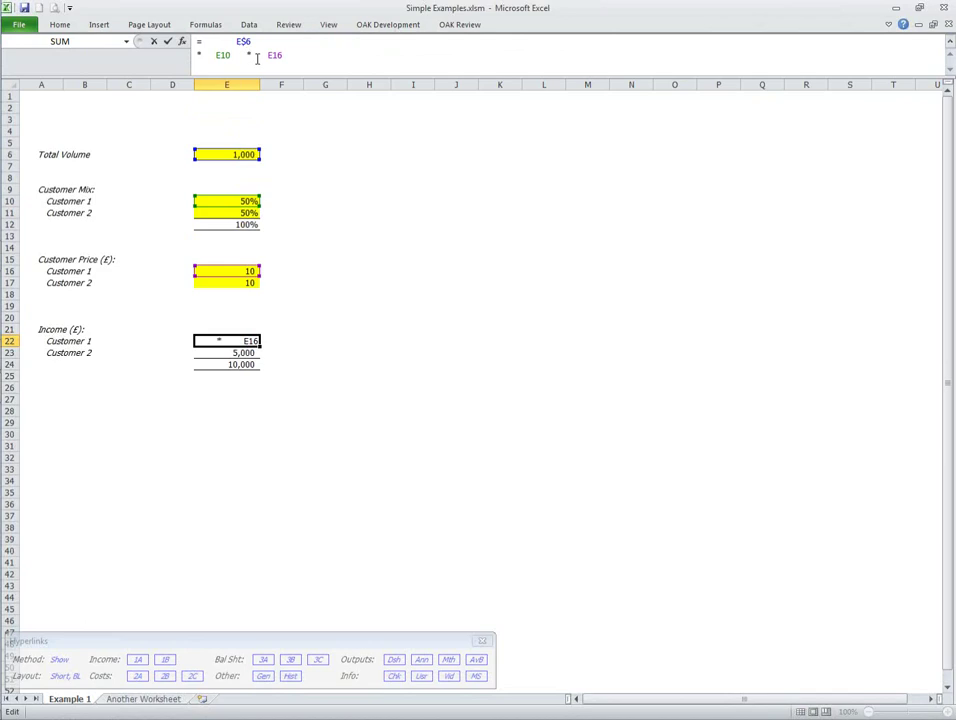
pyautogui.hotkey('alt', 'Return')
pyautogui.hotkey('ctrl', 'Return')
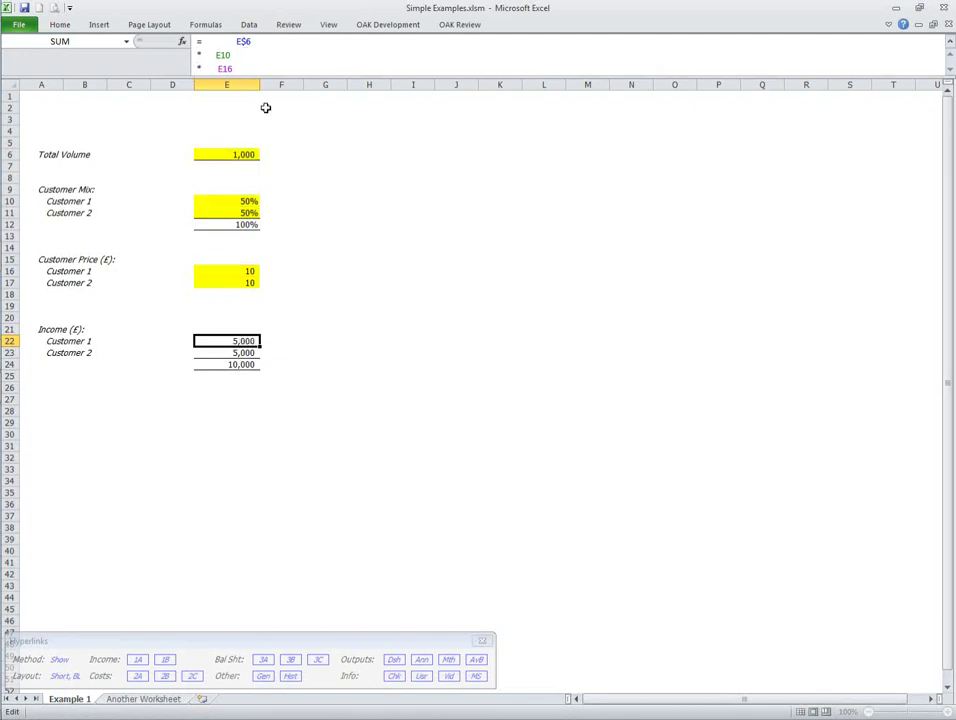
# Step: Compare the formula layouts of E22 and E23, and reformat E22 back to the single-line form = E$6 * E10 * E16
pyautogui.press('Down')
pyautogui.press('Up')
pyautogui.press('Down')
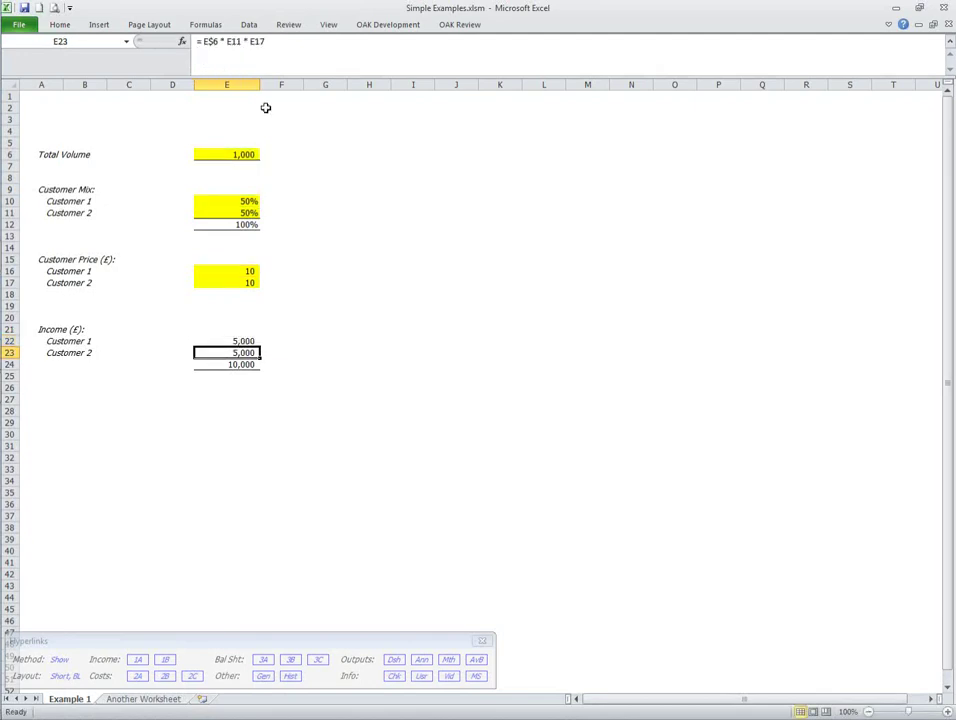
pyautogui.press('Up')
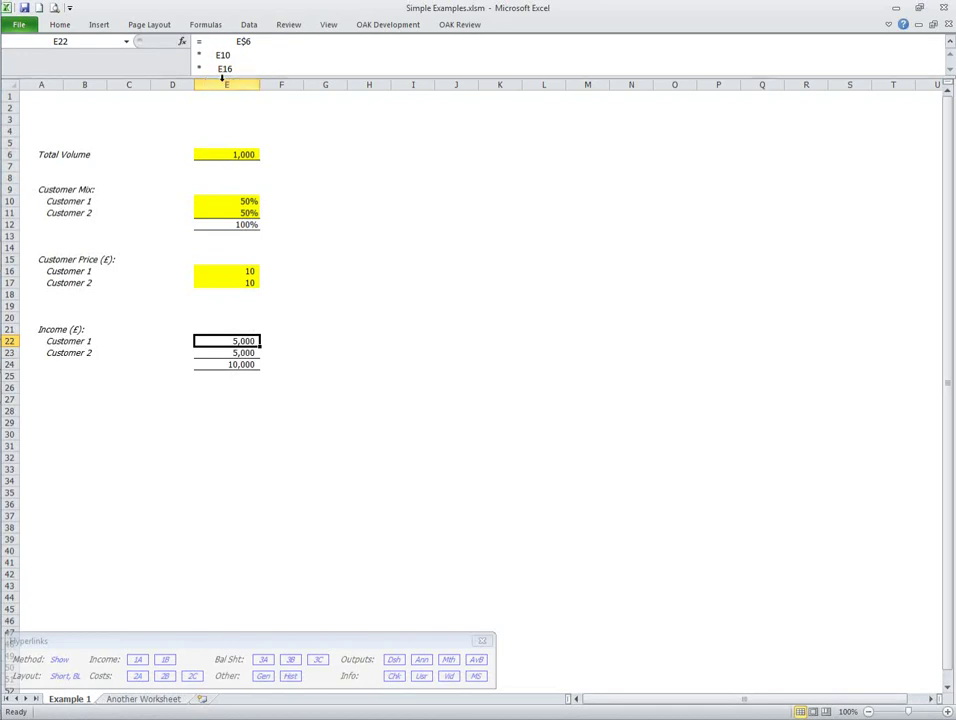
pyautogui.hotkey('ctrl', 'shift', 'f')
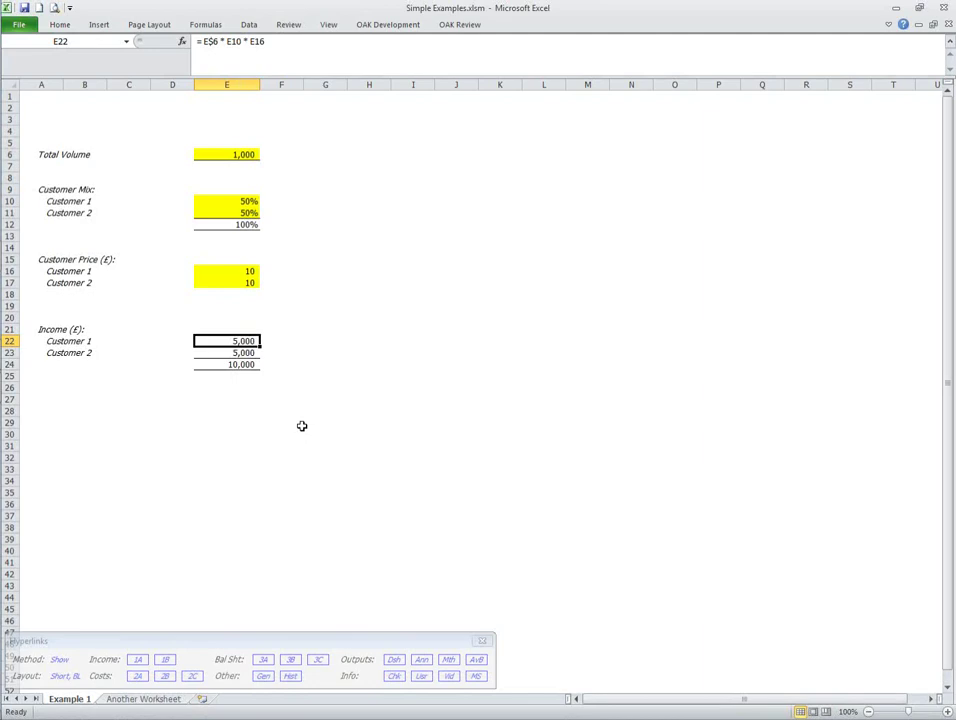
# Step: Unhide the Example 2 worksheet through the Sheet Setting dialog
pyautogui.hotkey('ctrl', 'shift', 's')
pyautogui.write('Example 2')
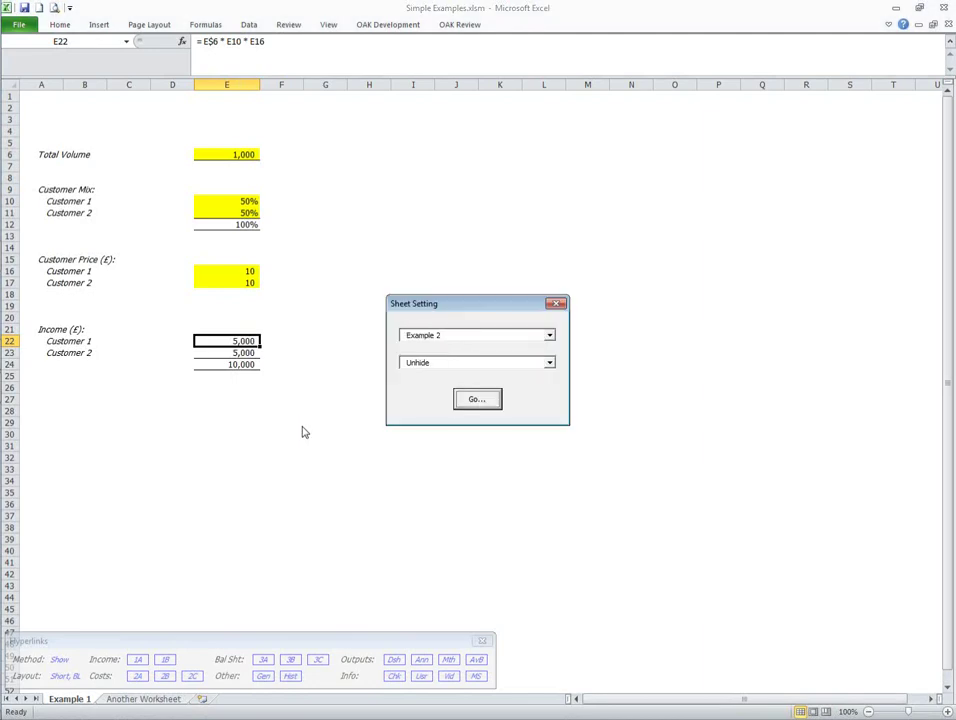
pyautogui.press('Tab')
pyautogui.press('Tab')
pyautogui.press('Return')
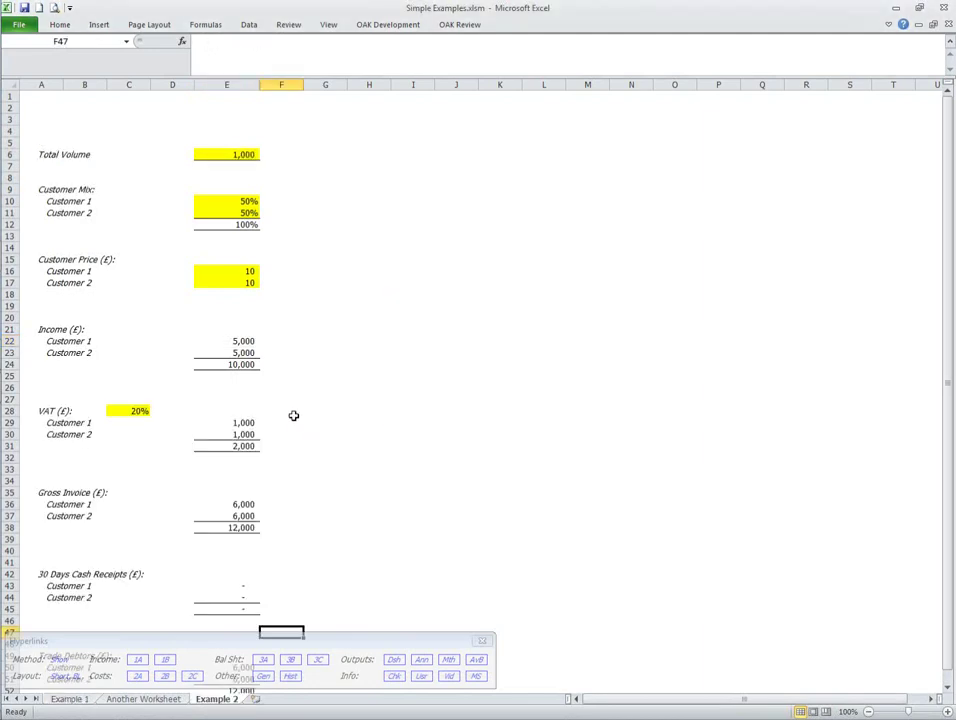
# Step: Review the Example 2 calculations, inspecting the income formula in E23 and the Customer 1 VAT, gross invoice and trade debtors formulas
pyautogui.click(292, 413)
pyautogui.moveTo(227, 157); pyautogui.dragTo(222, 365)
pyautogui.click(222, 365)
pyautogui.click(227, 353)
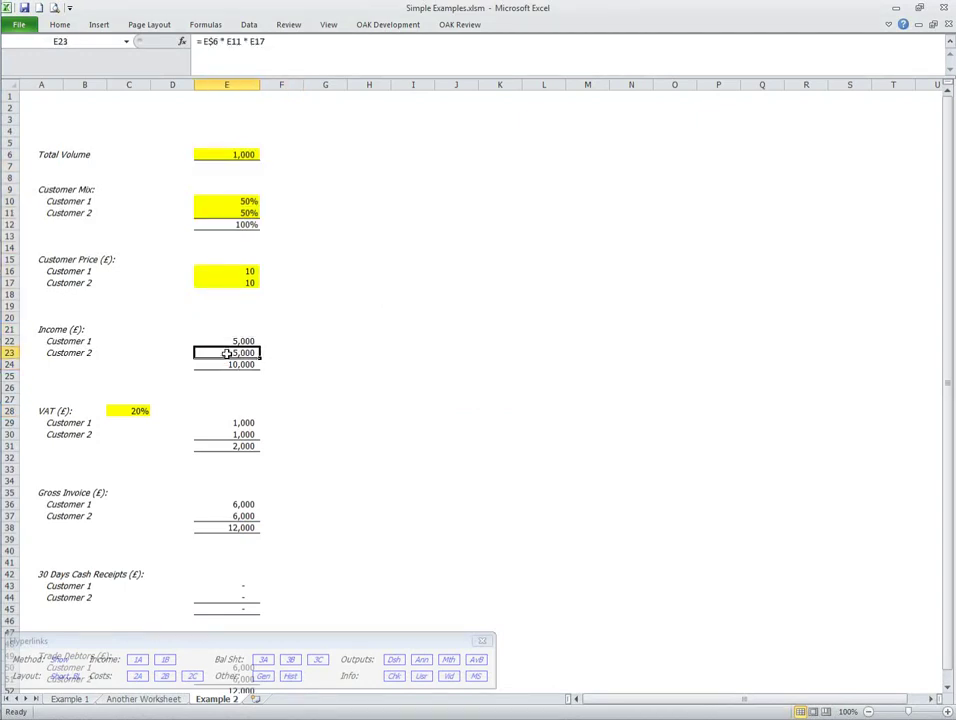
pyautogui.scroll(-4, 227, 353)
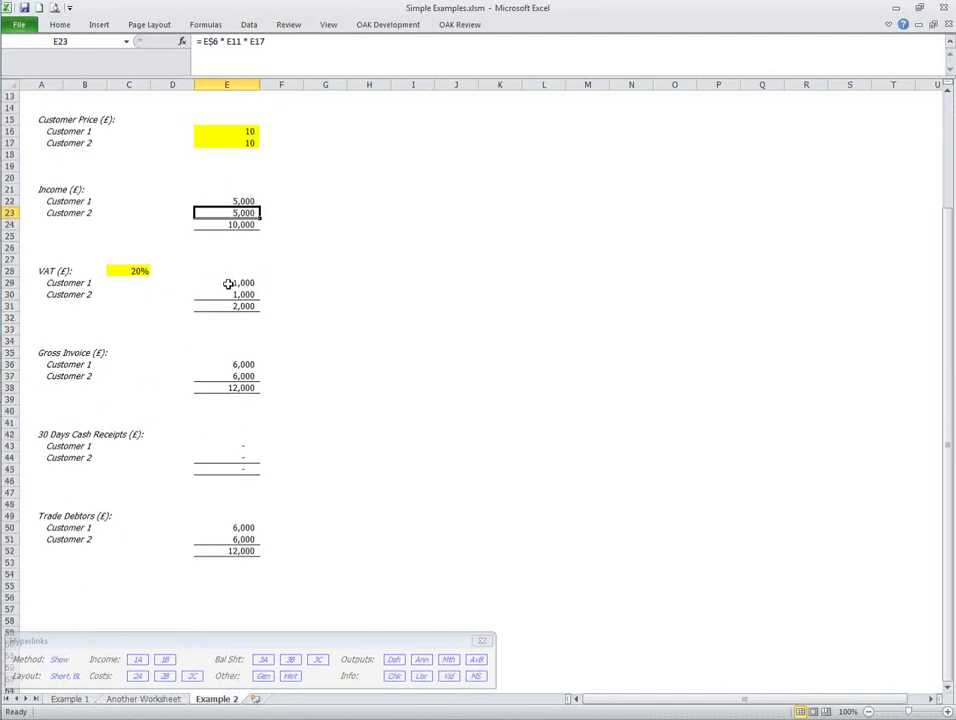
pyautogui.click(228, 284)
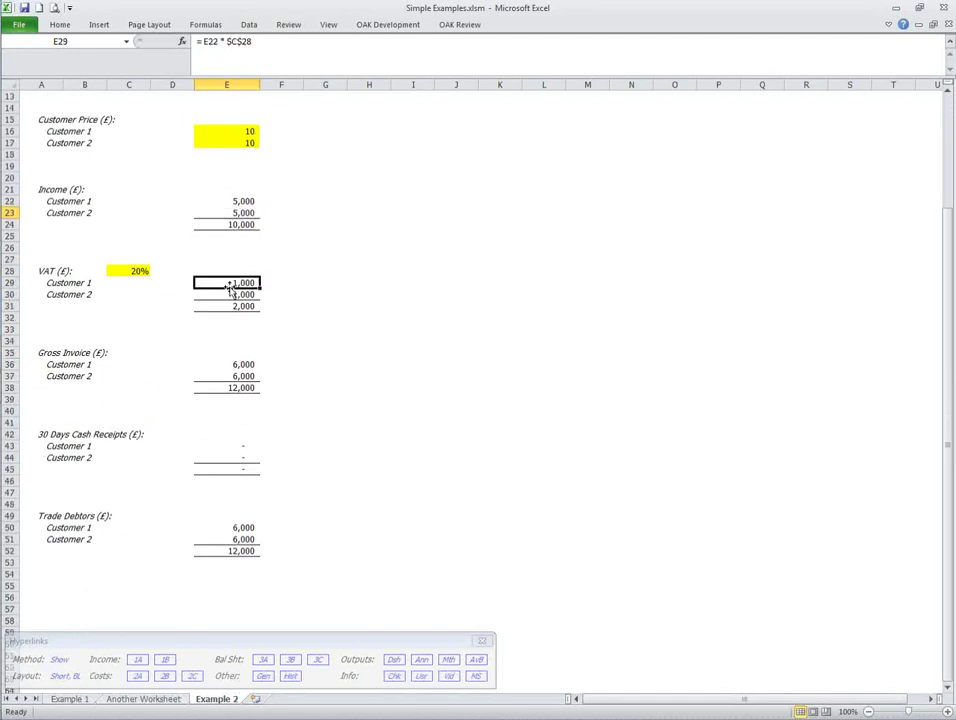
pyautogui.click(237, 363)
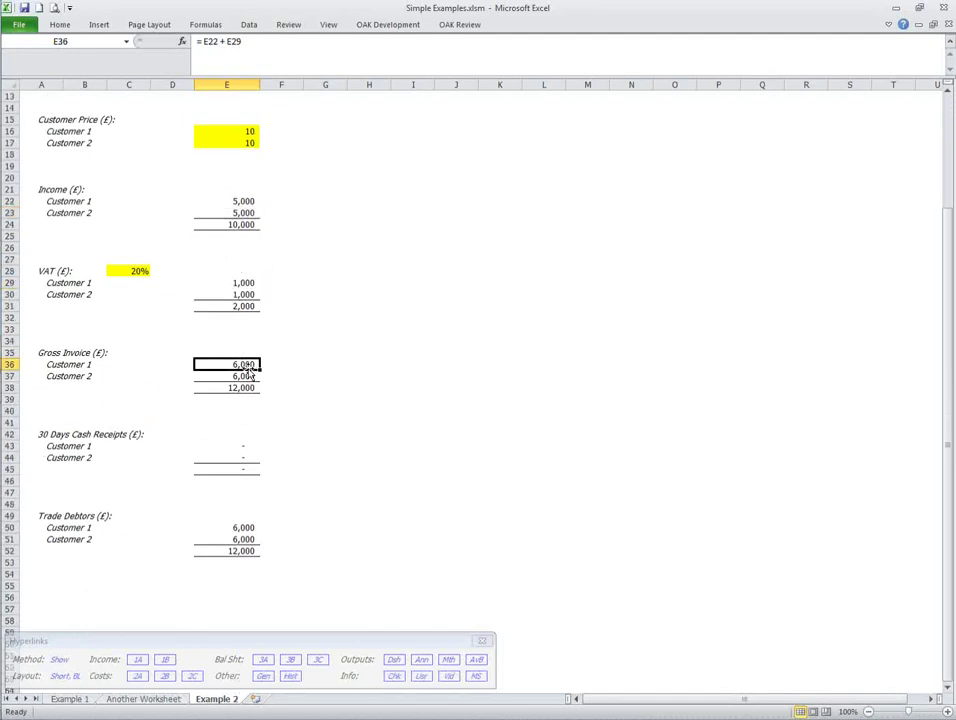
pyautogui.click(128, 399)
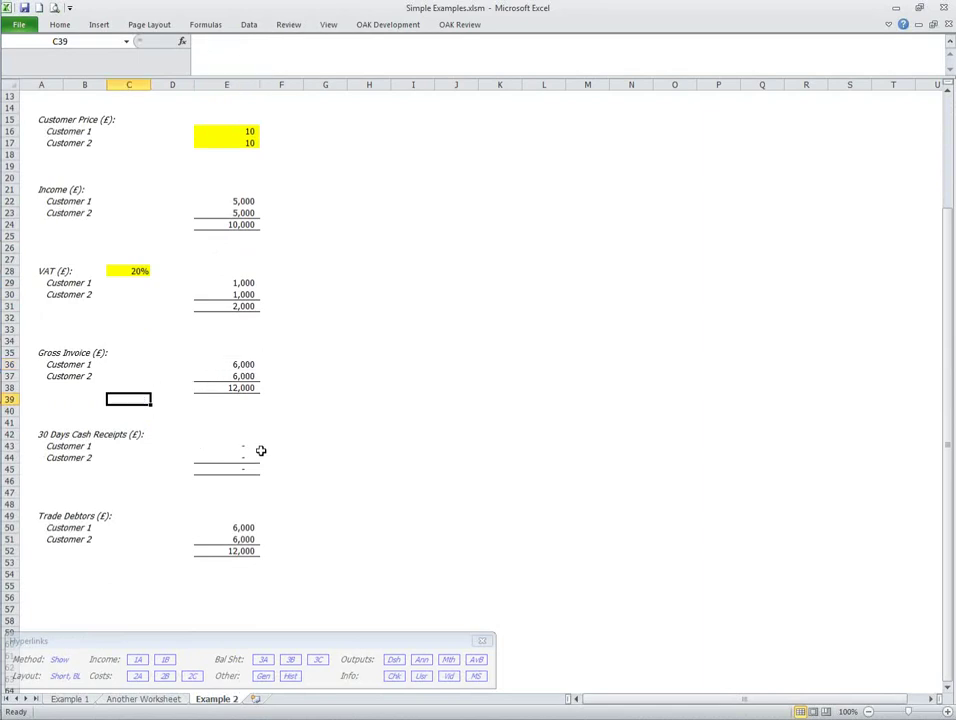
pyautogui.click(199, 531)
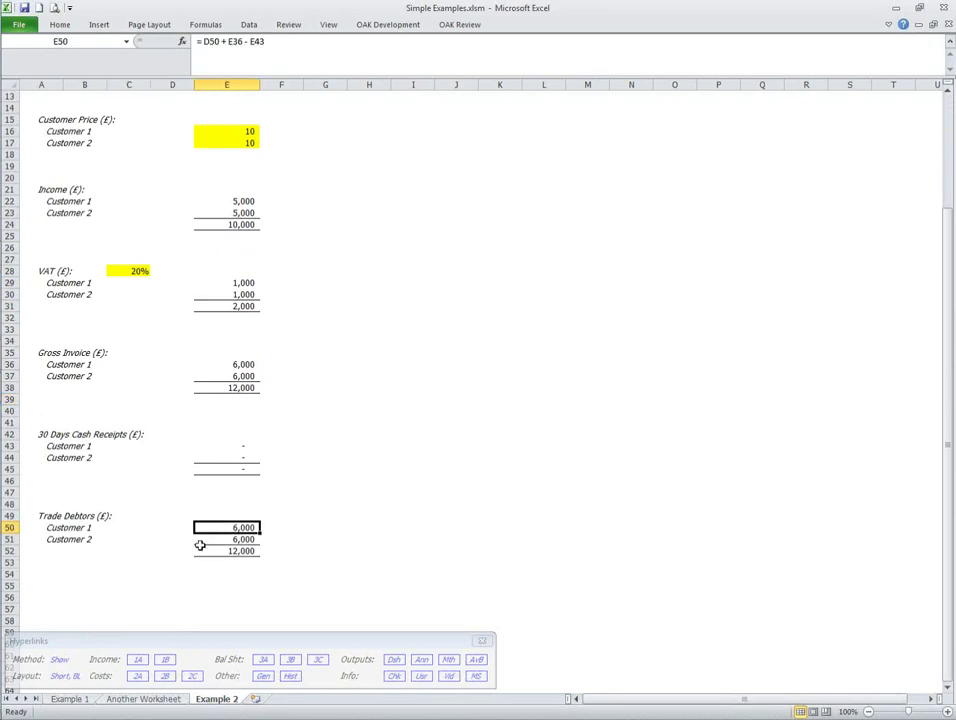
# Step: Inspect the total formulas for income, VAT and gross invoice in E24, E31 and E38
pyautogui.scroll(2, 200, 545)
pyautogui.click(236, 295)
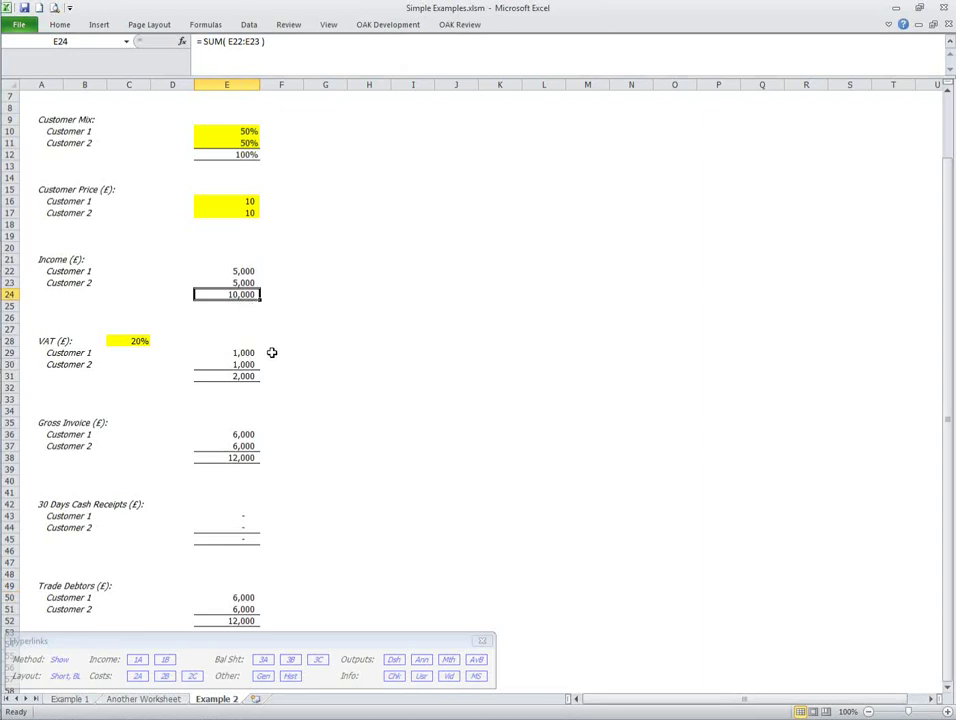
pyautogui.click(248, 376)
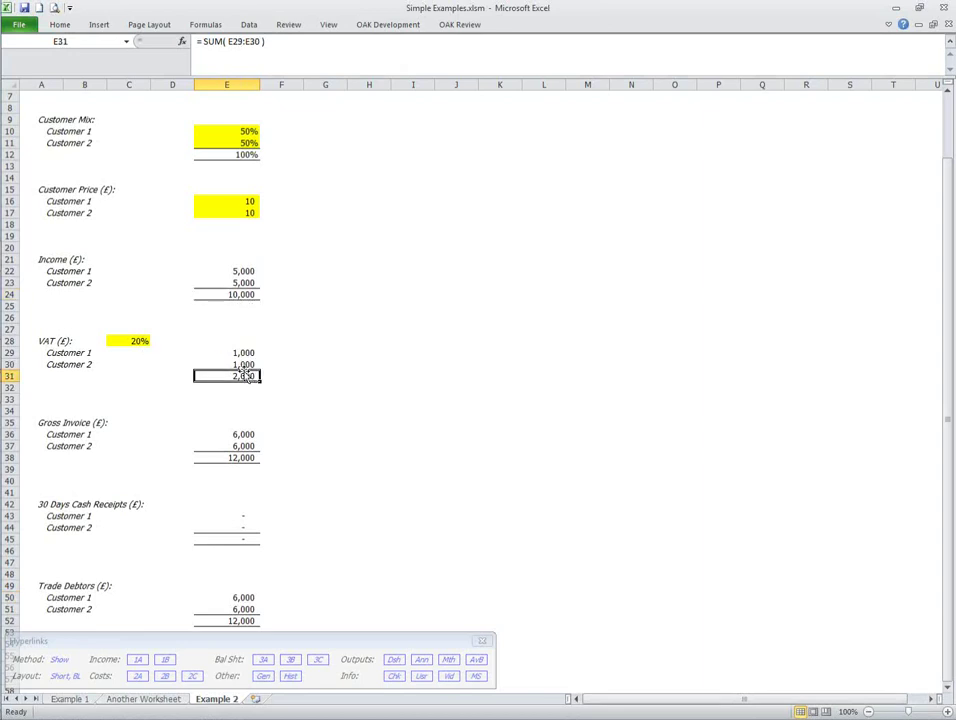
pyautogui.click(230, 457)
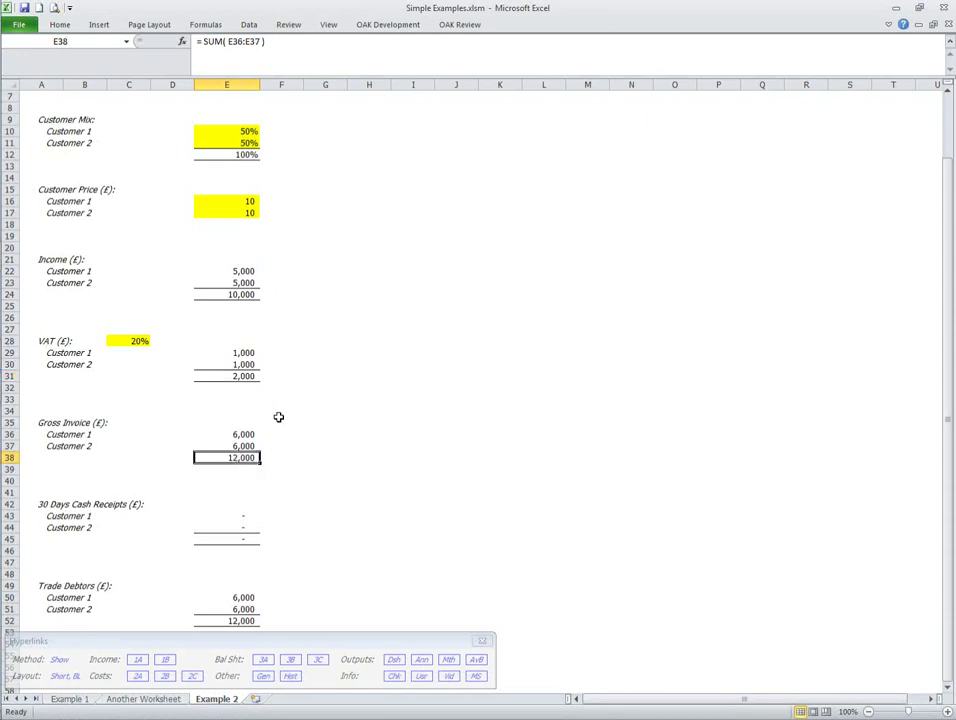
pyautogui.scroll(-2, 311, 388)
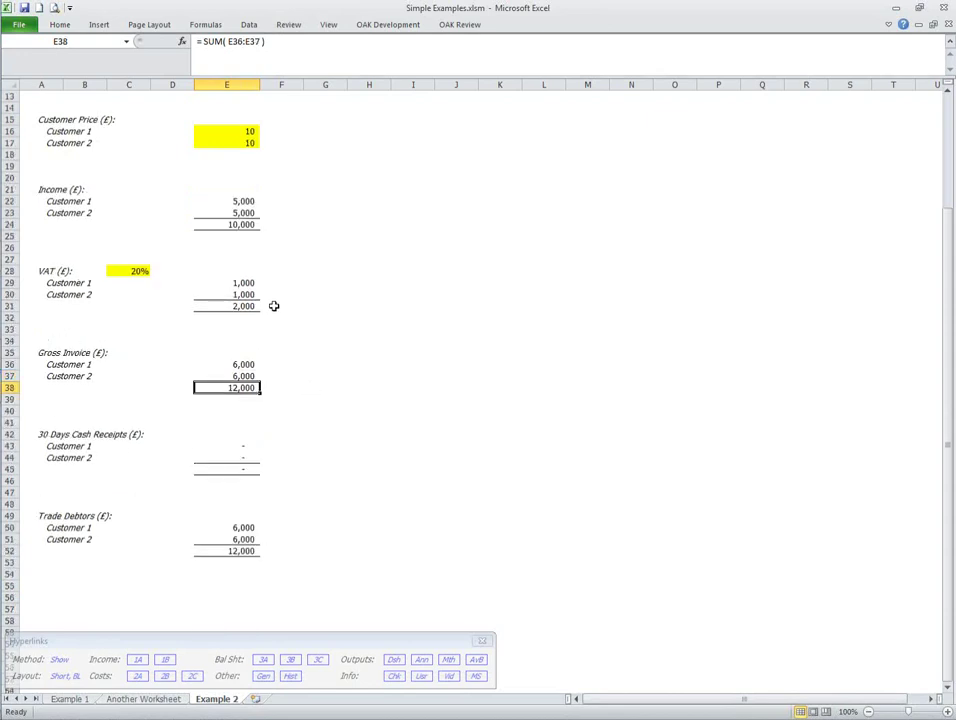
pyautogui.scroll(1, 273, 306)
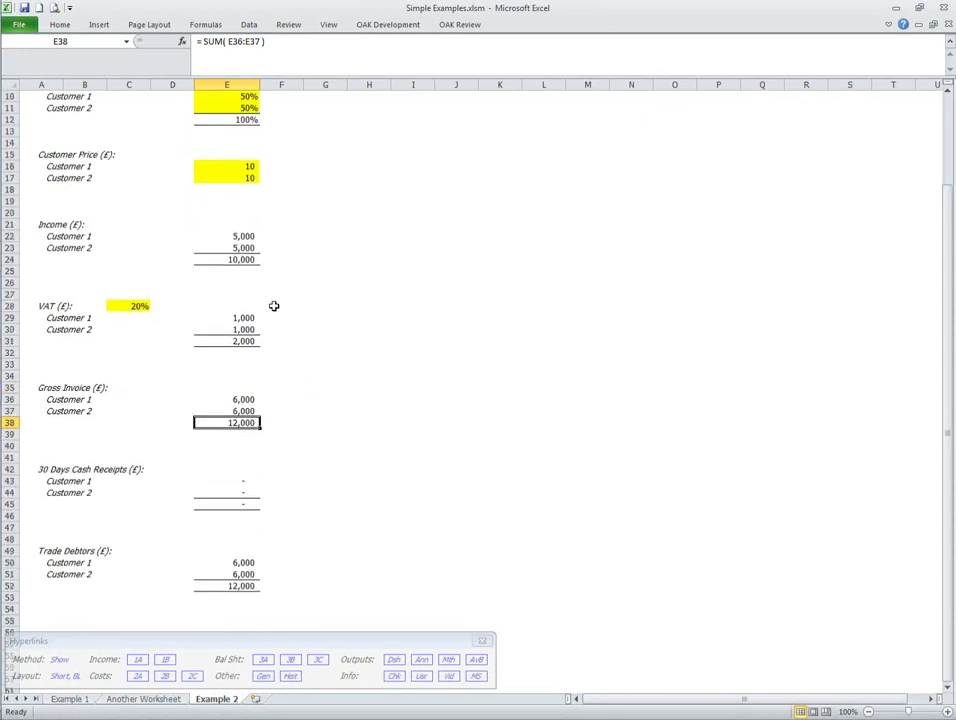
# Step: Inspect the Customer 1 trade debtors formula in E50 and review the blocks above that feed it
pyautogui.click(273, 305)
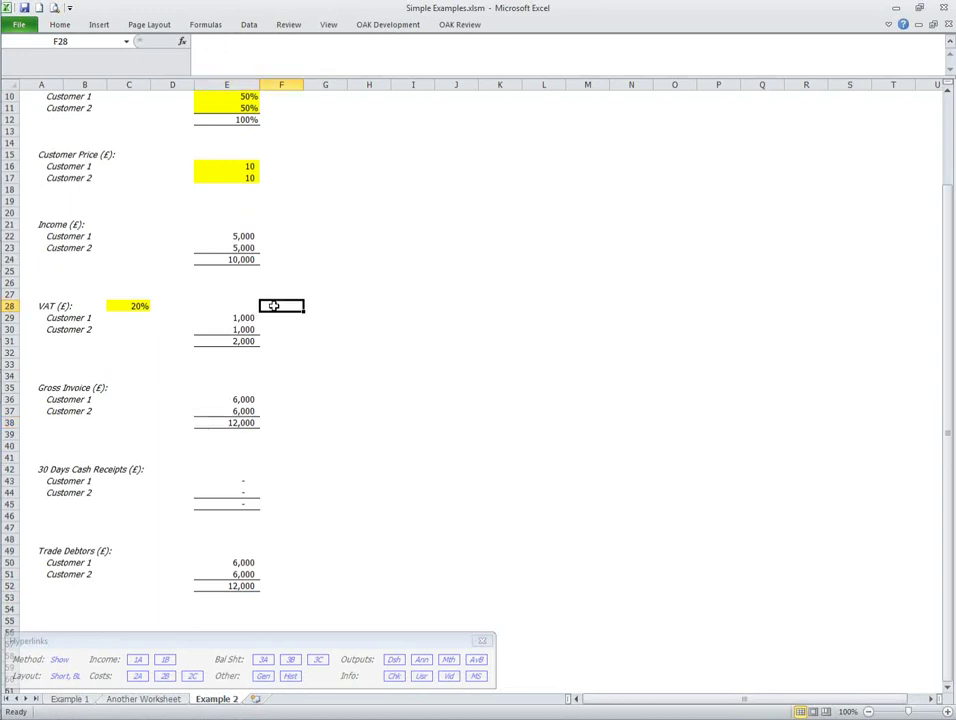
pyautogui.click(226, 572)
pyautogui.click(257, 561)
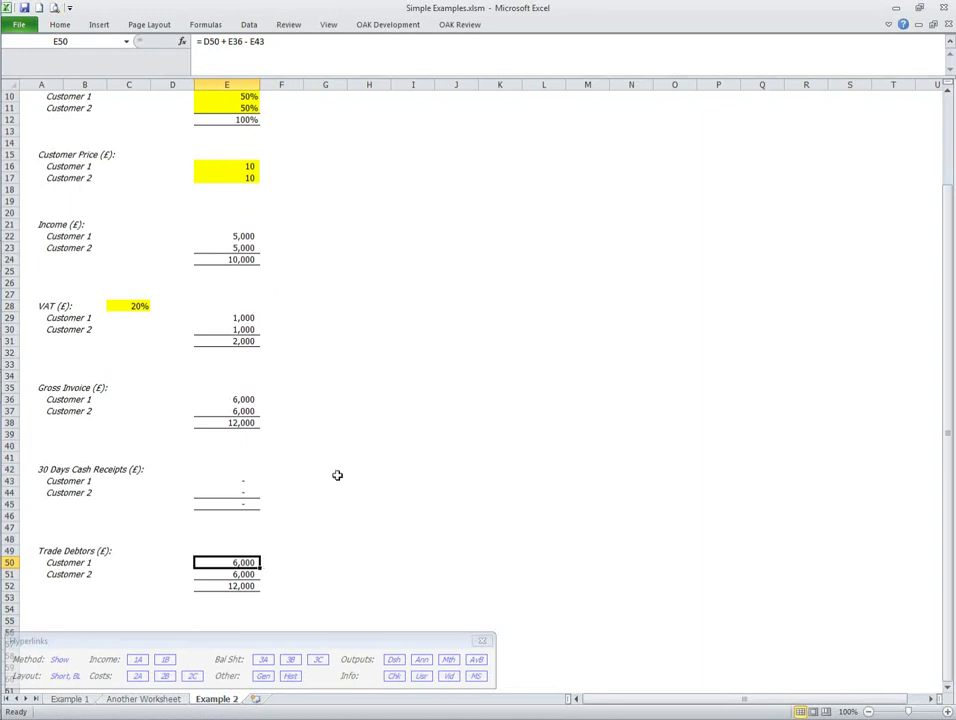
pyautogui.scroll(3, 254, 190)
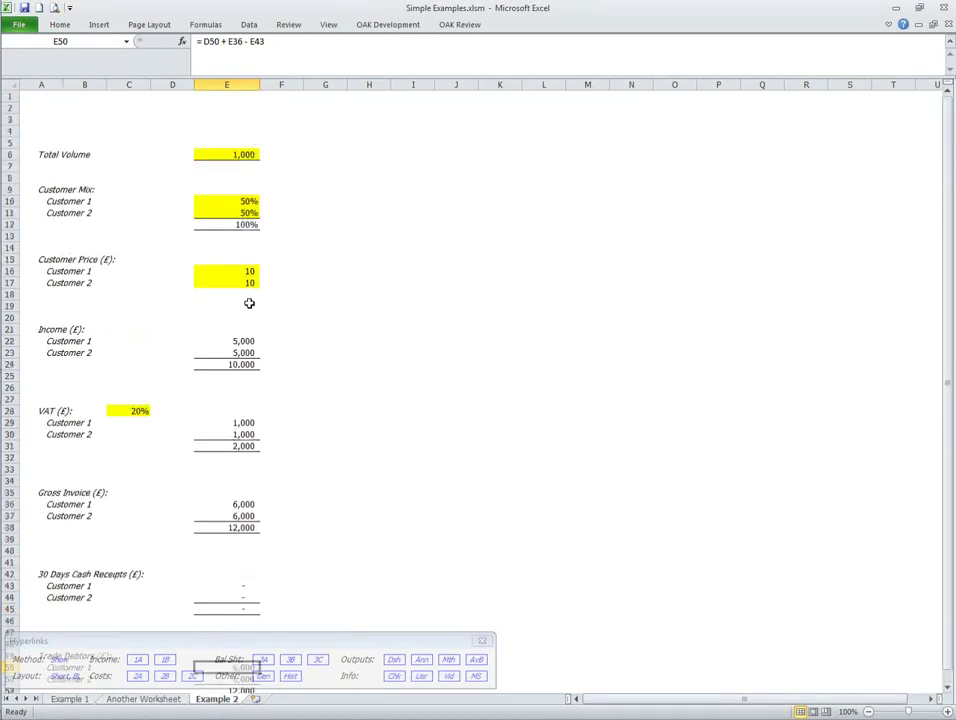
pyautogui.scroll(-2, 249, 303)
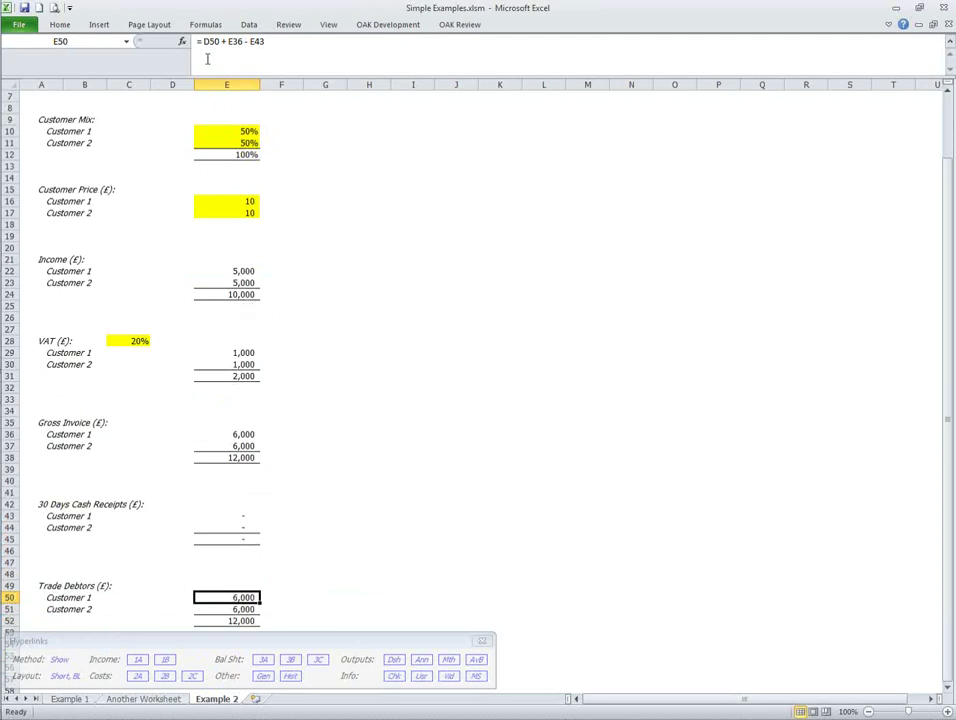
# Step: Recheck the VAT total in E31 and the gross invoice total in E38
pyautogui.click(218, 302)
pyautogui.click(255, 376)
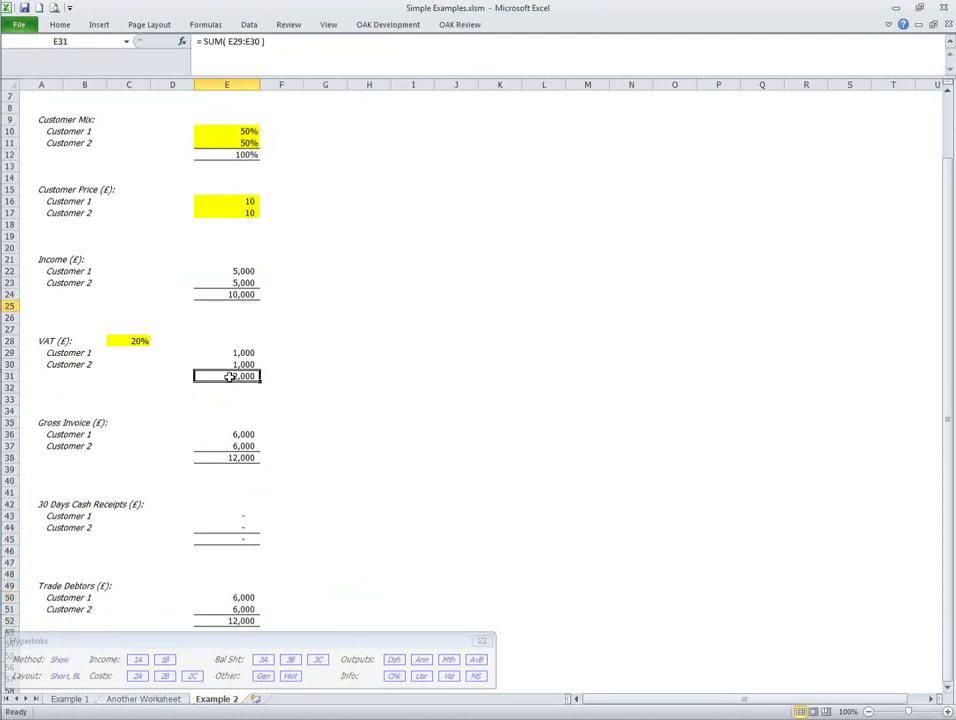
pyautogui.click(235, 456)
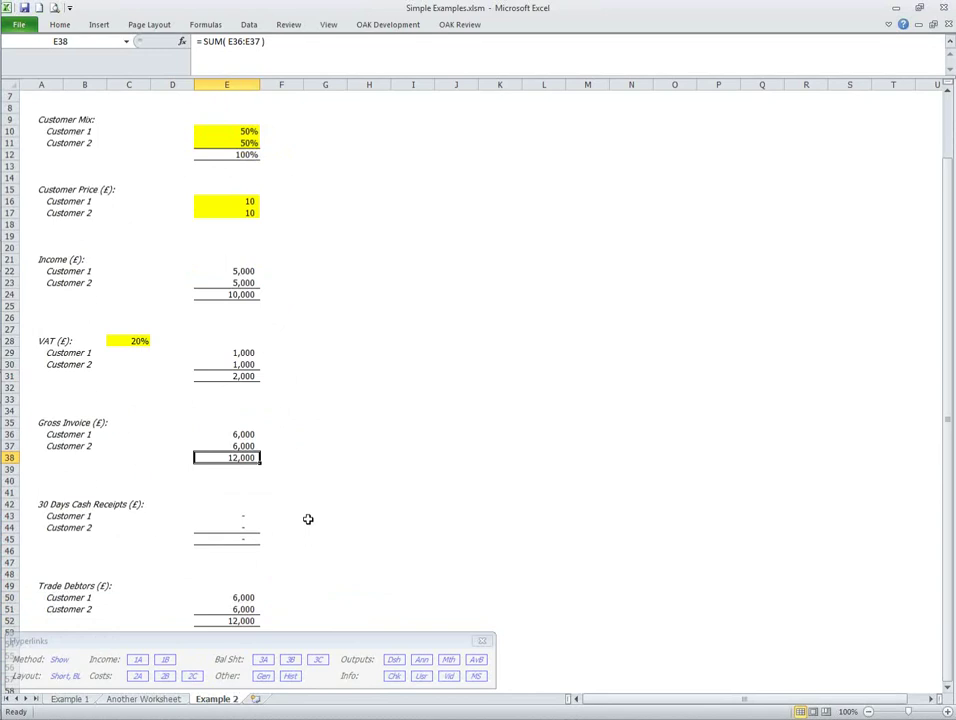
# Step: Highlight rows 20 to 52 on Example 2 to review the whole calculation area, from income through trade debtors
pyautogui.scroll(-1, 308, 519)
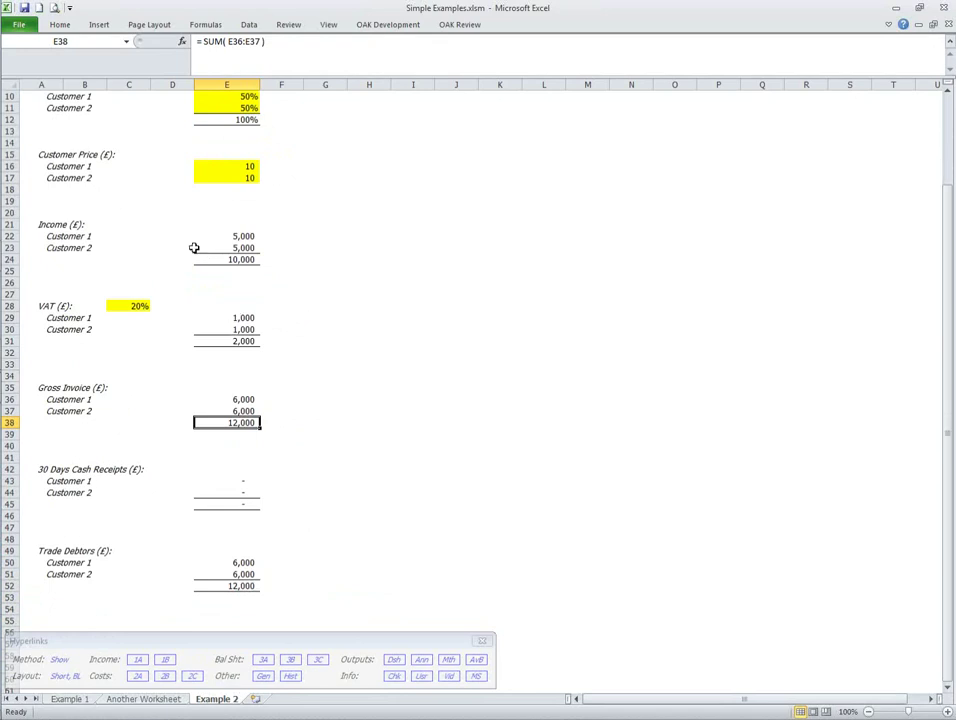
pyautogui.moveTo(6, 213); pyautogui.dragTo(10, 588)
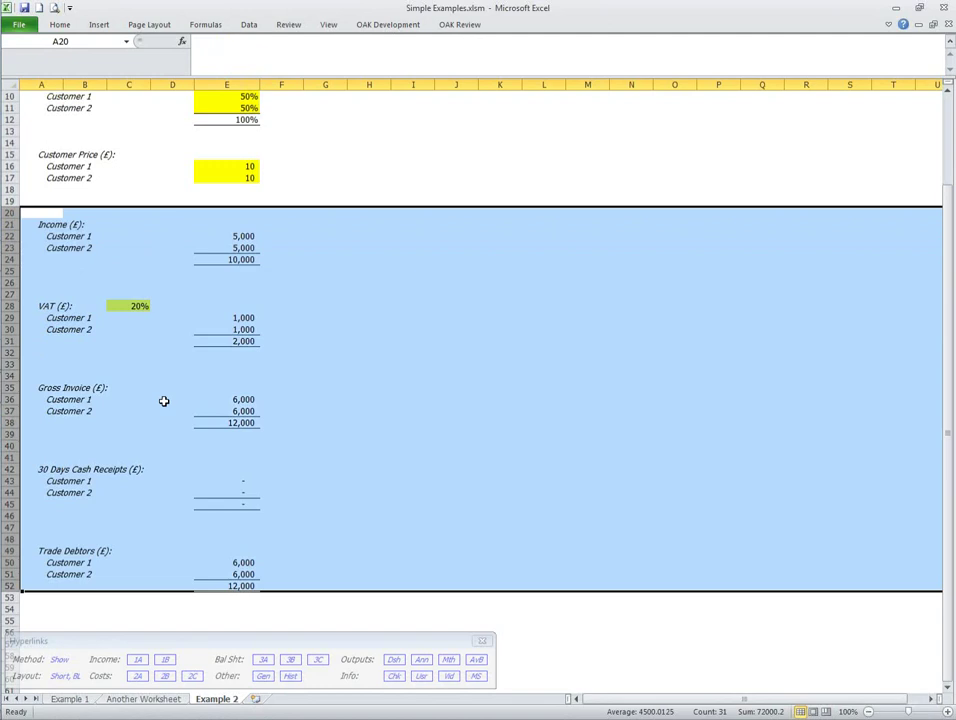
pyautogui.scroll(-4, 164, 401)
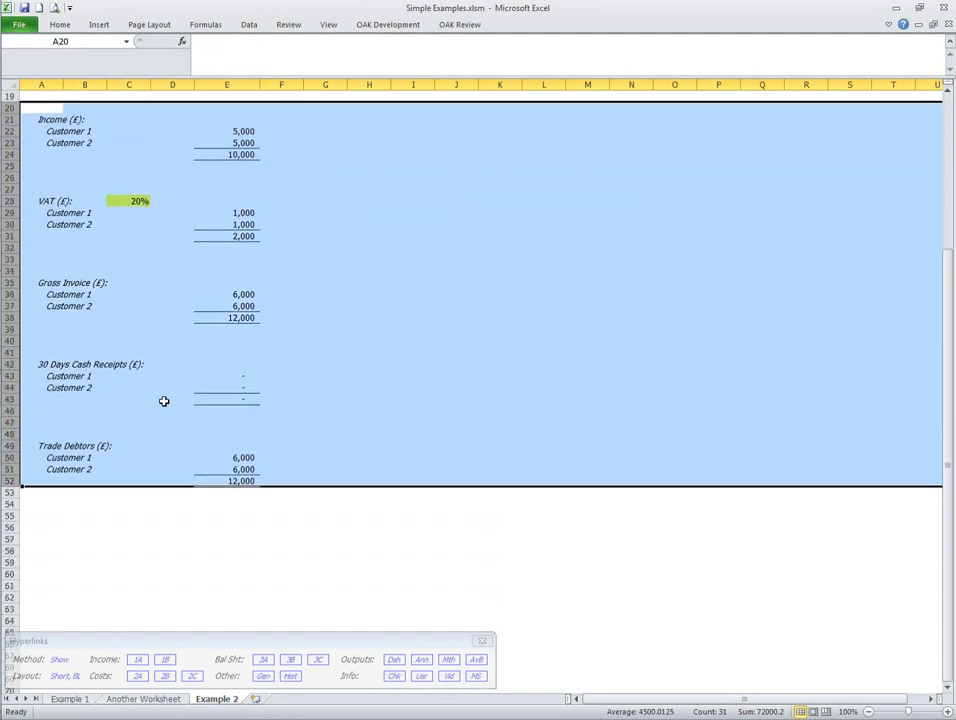
# Step: Go to the bottom of column E and back to the trade debtors total in E52, and review the layout above it
pyautogui.click(209, 458)
pyautogui.hotkey('ctrl', 'Down')
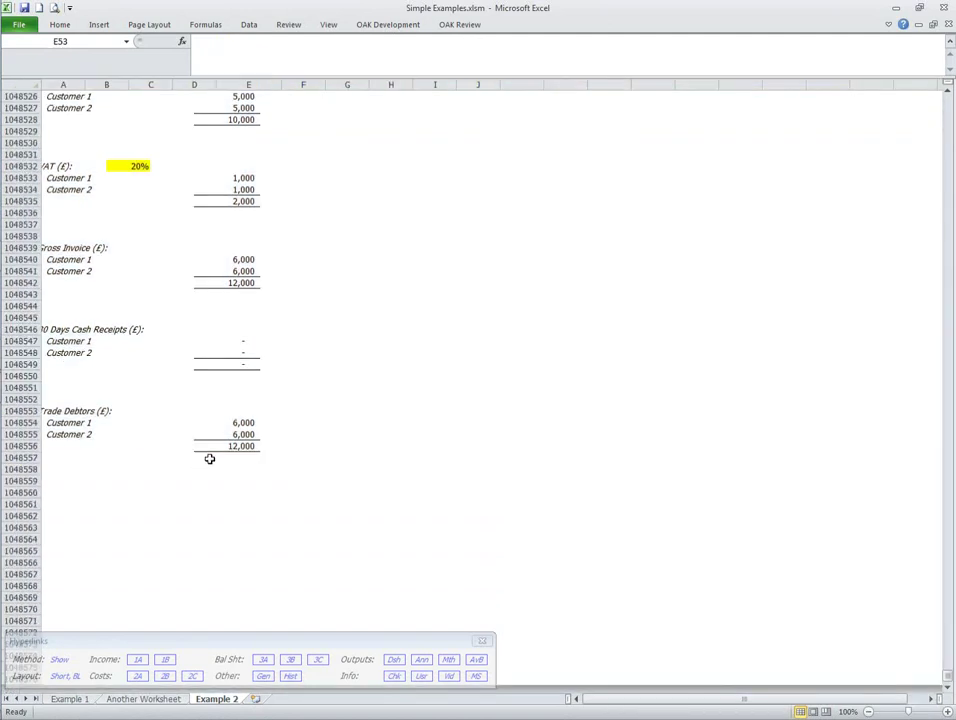
pyautogui.hotkey('ctrl', 'Up')
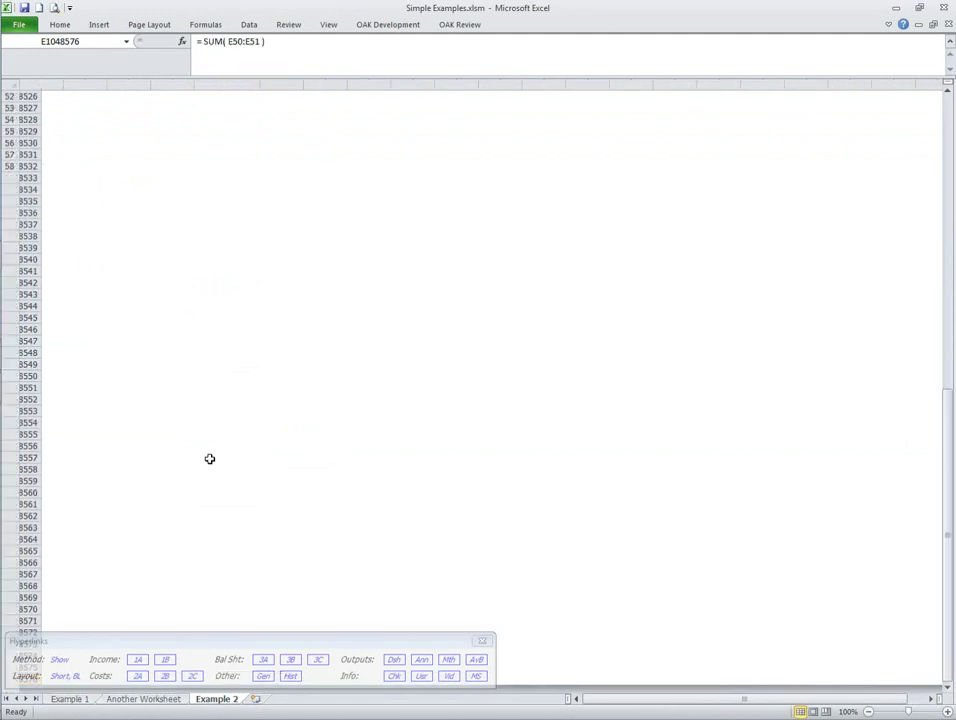
pyautogui.scroll(7, 209, 458)
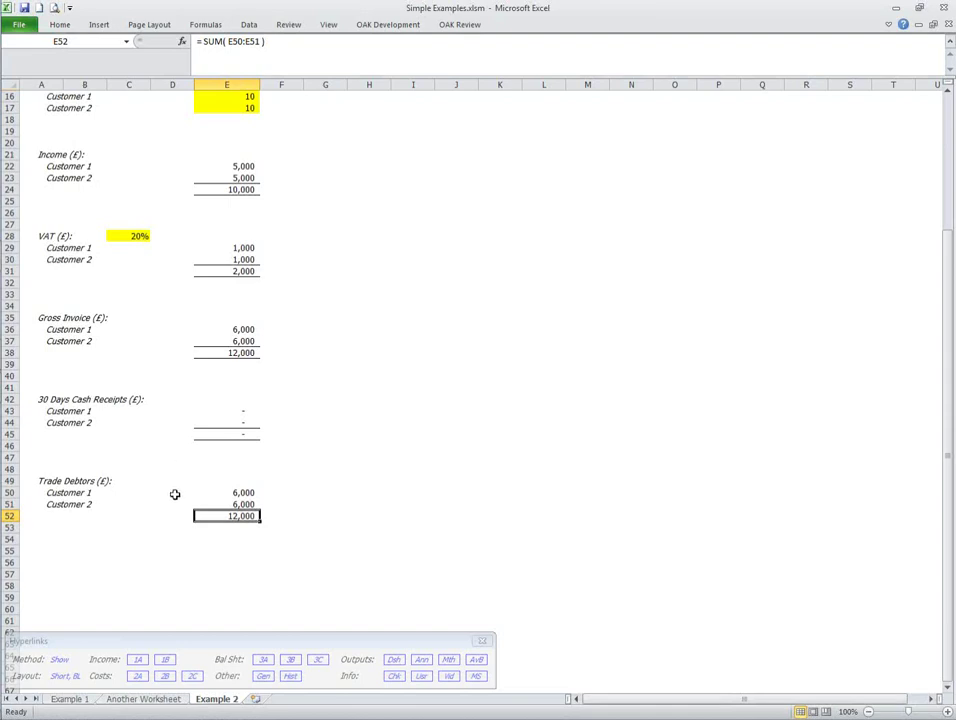
pyautogui.scroll(5, 174, 494)
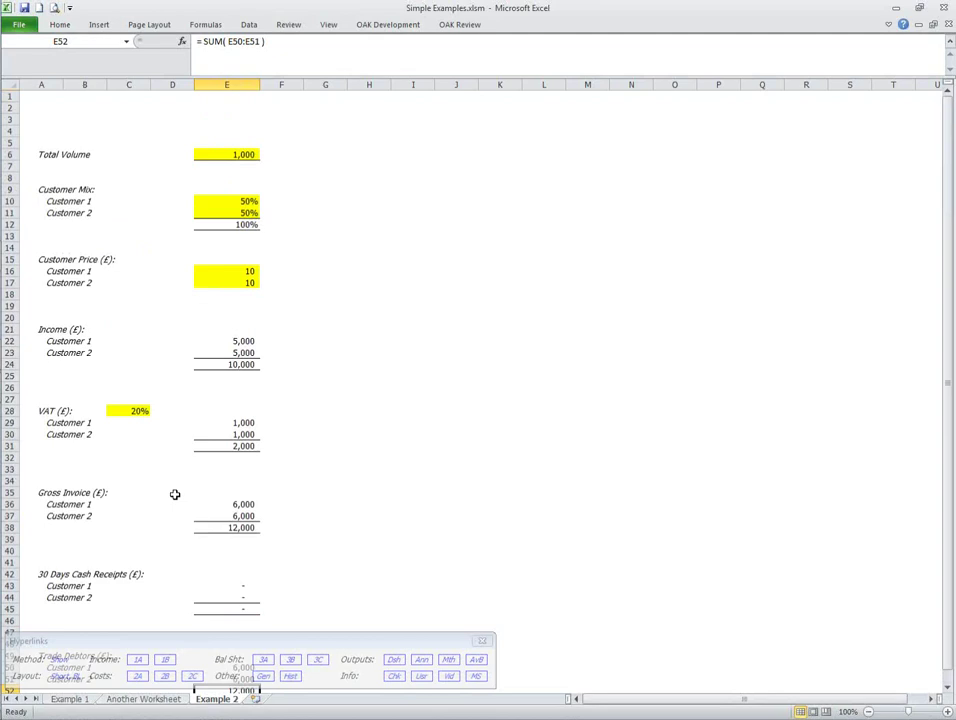
pyautogui.scroll(-1, 174, 494)
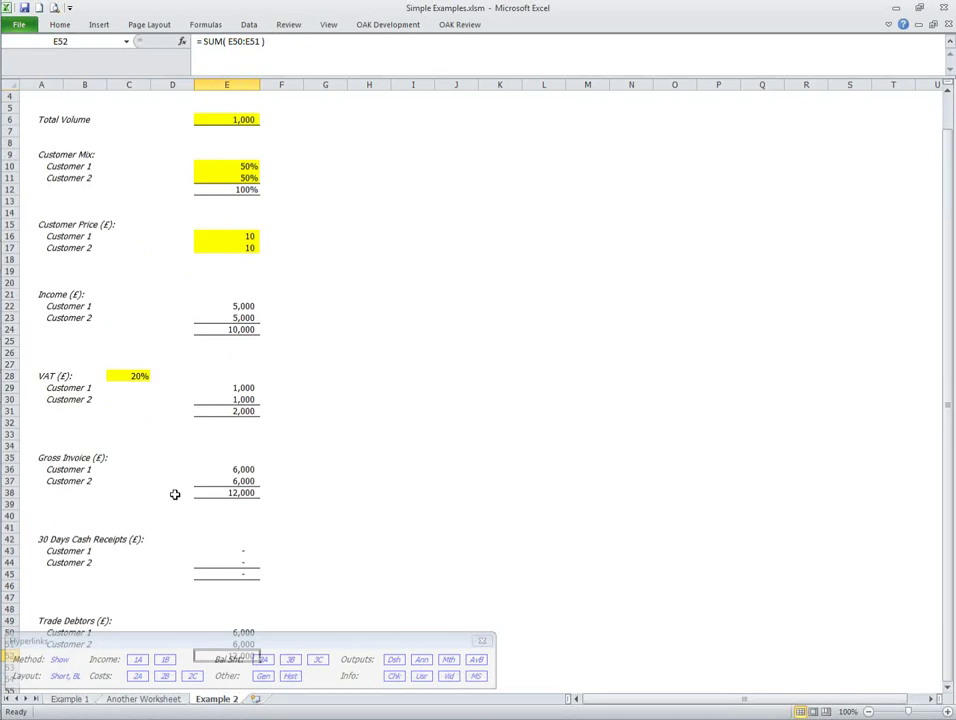
pyautogui.scroll(1, 322, 498)
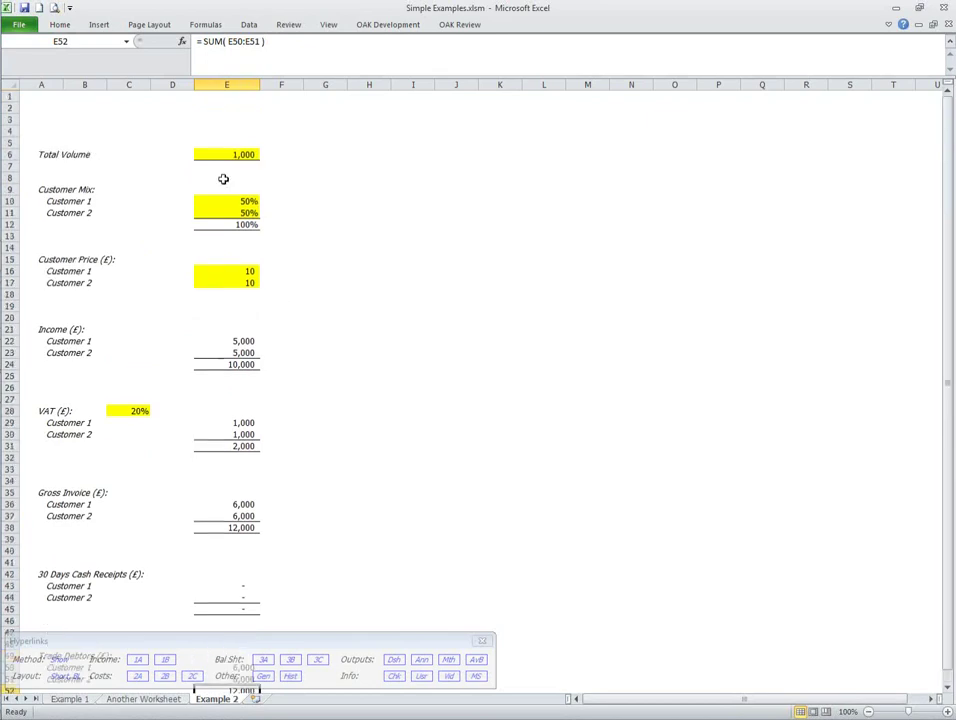
pyautogui.click(215, 154)
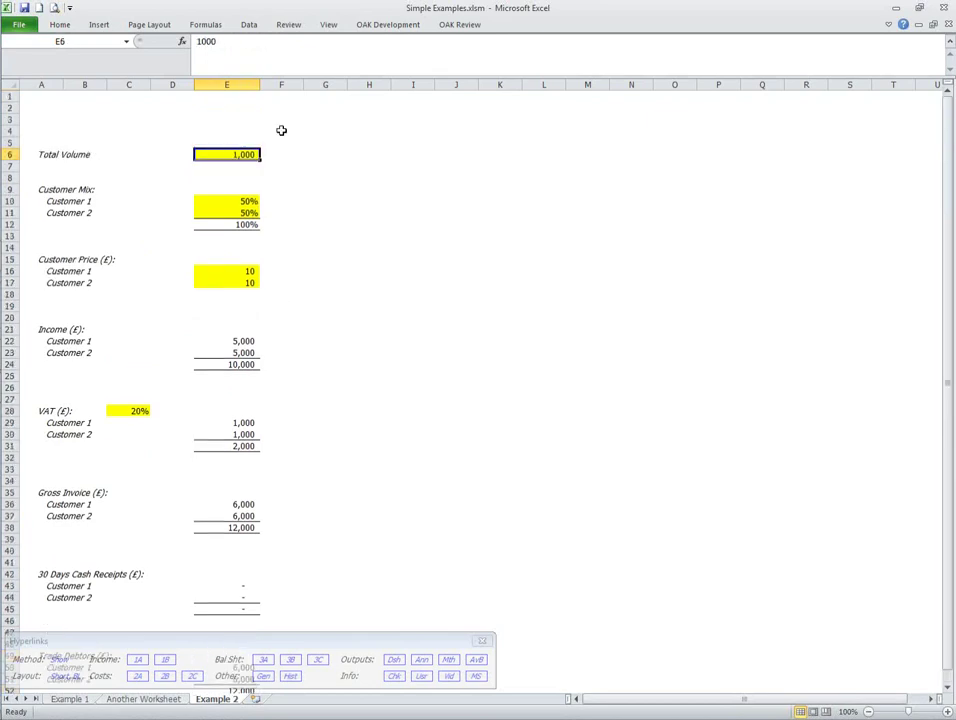
pyautogui.scroll(-4, 294, 208)
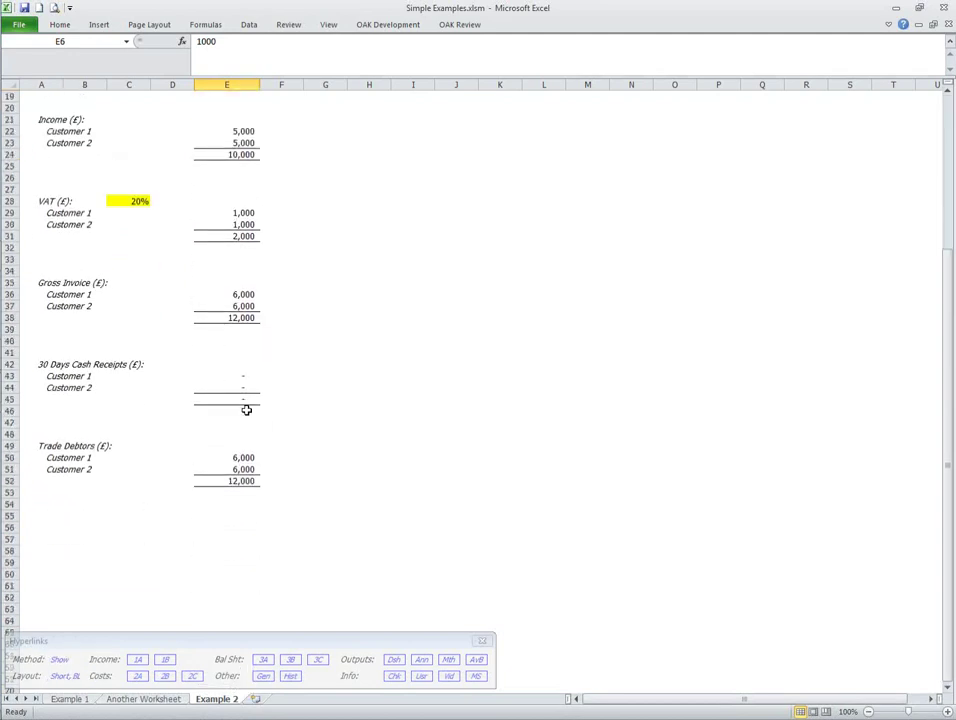
pyautogui.keyDown('shift'); pyautogui.click(226, 472); pyautogui.keyUp('shift')
pyautogui.keyDown('shift'); pyautogui.click(226, 480); pyautogui.keyUp('shift')
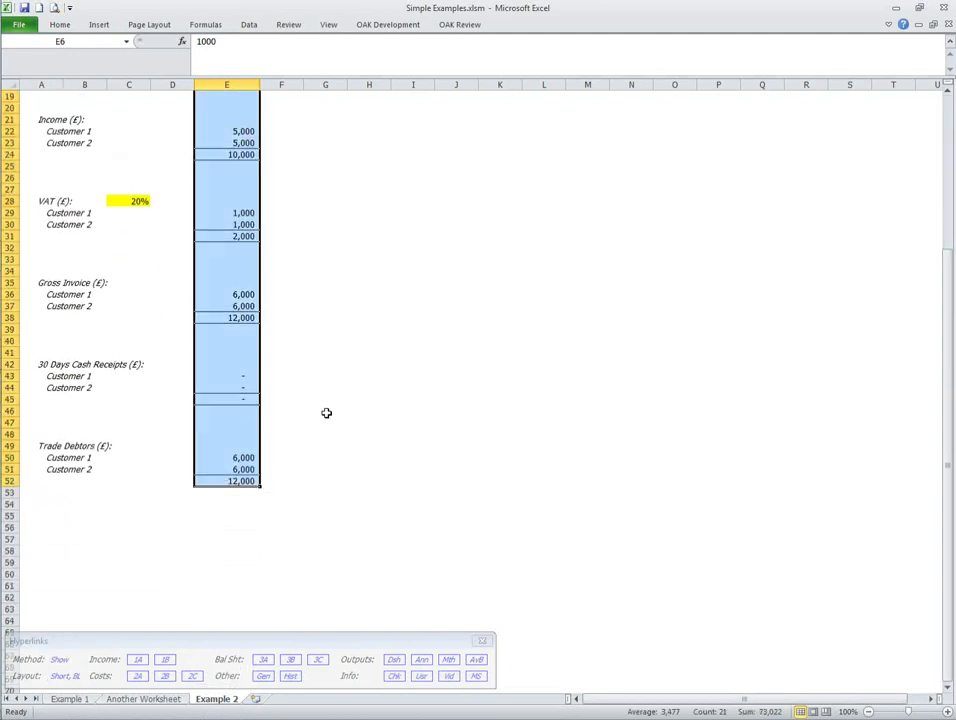
pyautogui.rightClick(237, 342)
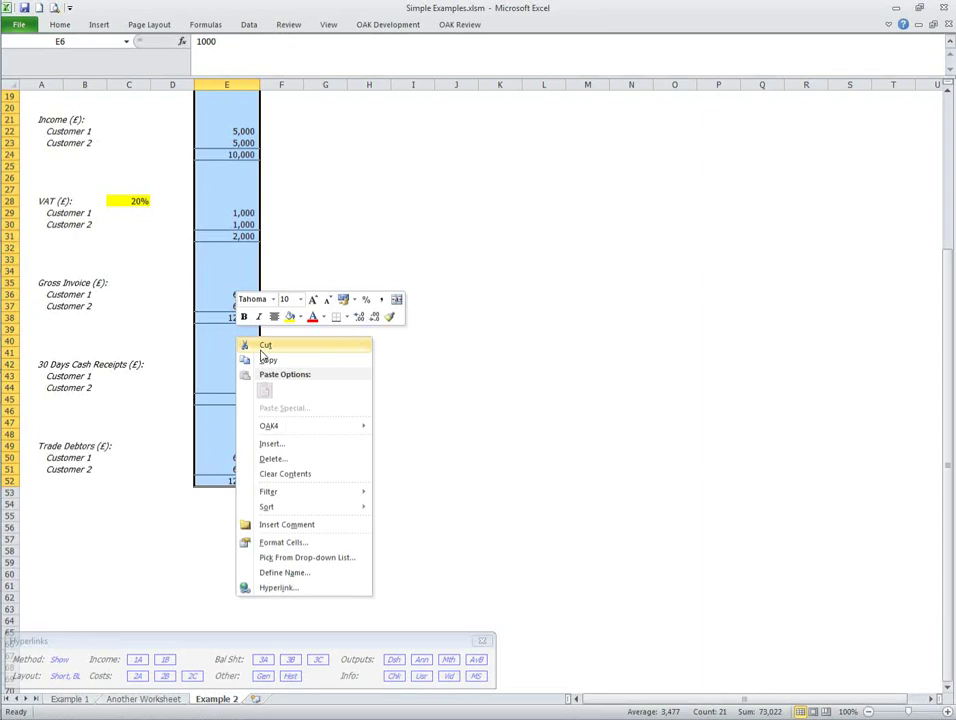
pyautogui.click(264, 346)
pyautogui.scroll(6, 283, 200)
pyautogui.click(283, 153)
pyautogui.moveTo(283, 153); pyautogui.dragTo(413, 153)
pyautogui.hotkey('ctrl', 'v')
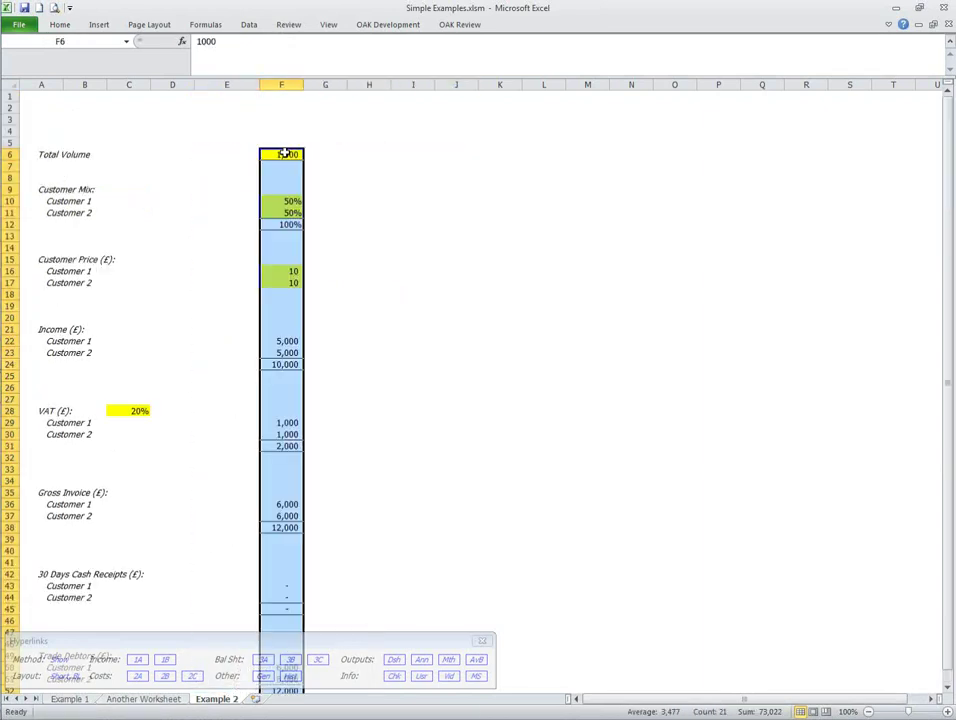
pyautogui.hotkey('ctrl', 'z')
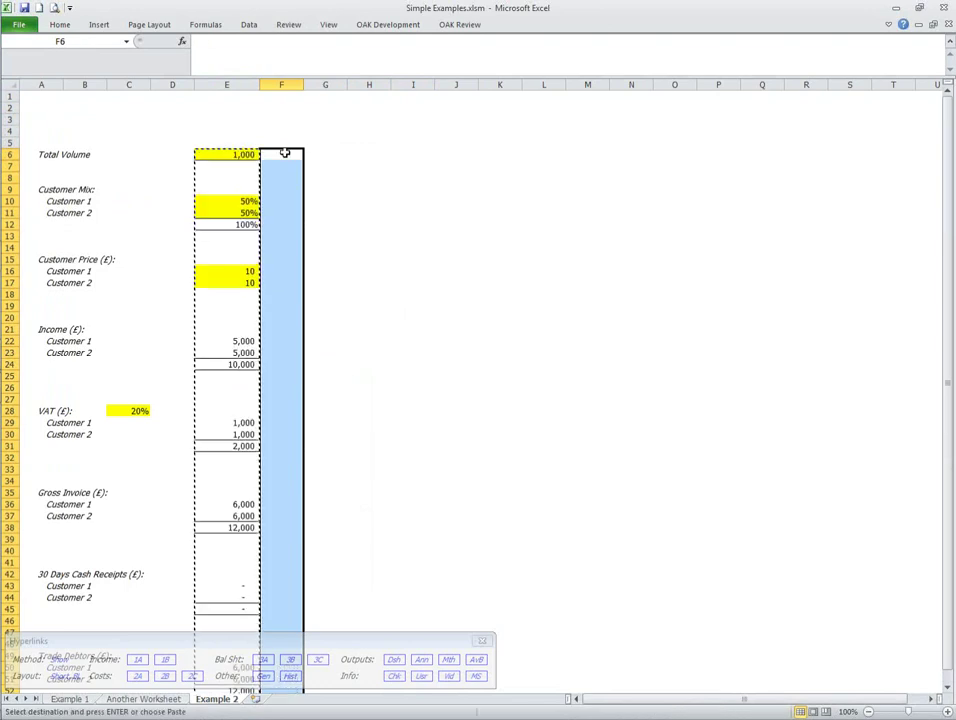
# Step: Copy the Example 2 inputs and calculations in E6:E52 across columns F to J
pyautogui.scroll(-8, 250, 210)
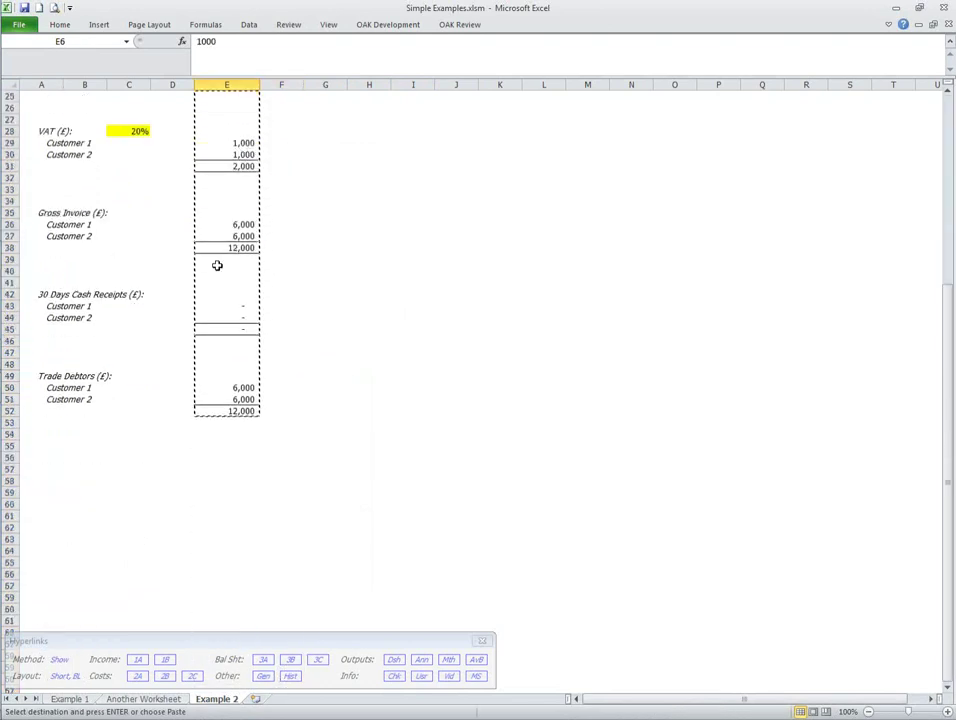
pyautogui.keyDown('shift'); pyautogui.click(240, 410); pyautogui.keyUp('shift')
pyautogui.rightClick(240, 410)
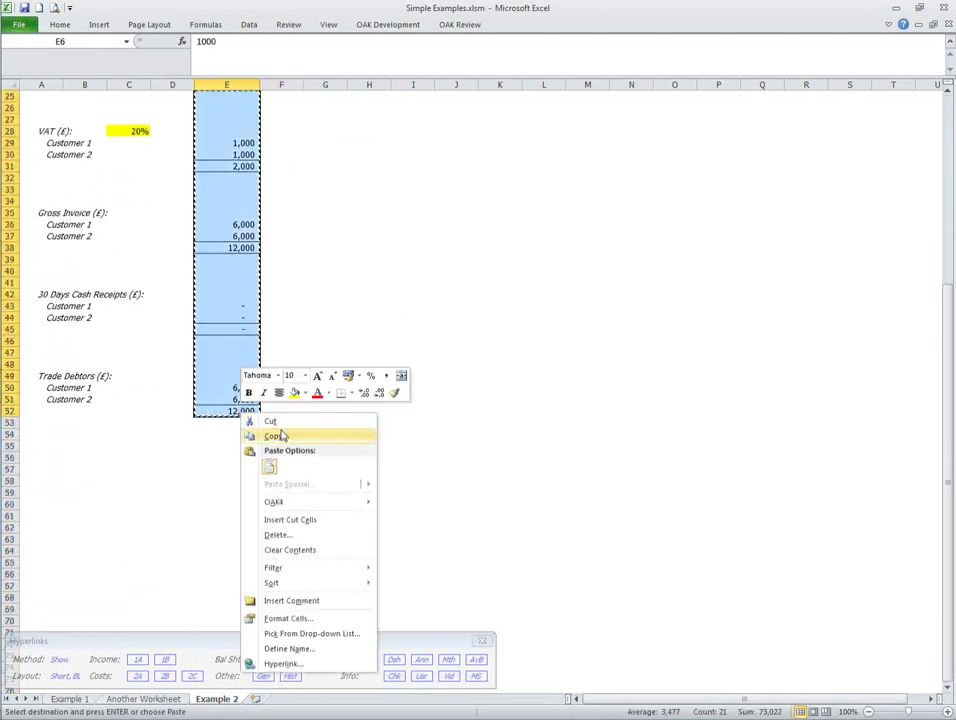
pyautogui.click(280, 435)
pyautogui.scroll(8, 280, 150)
pyautogui.click(280, 150)
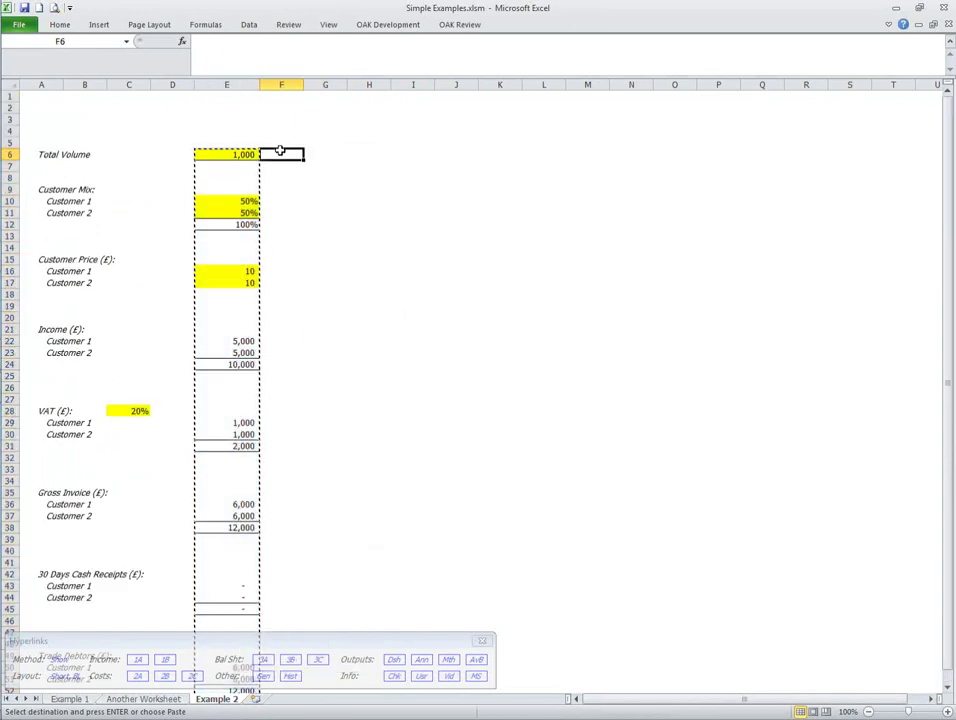
pyautogui.hotkey('shift', 'Right')
pyautogui.hotkey('shift', 'Right')
pyautogui.hotkey('shift', 'Right')
pyautogui.hotkey('shift', 'Right')
pyautogui.press('Return')
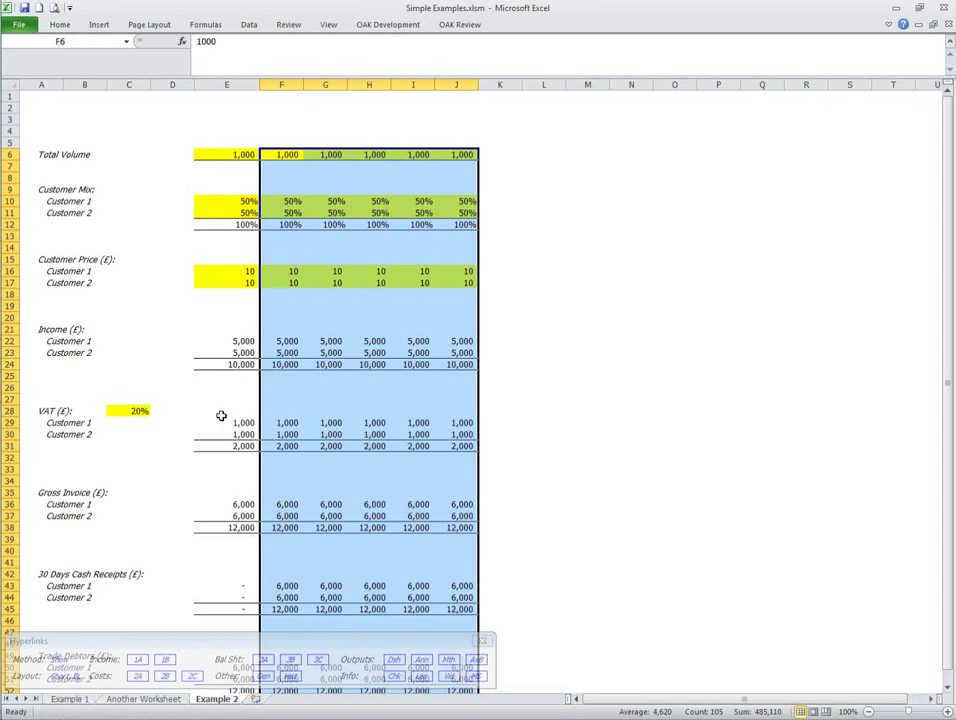
# Step: Inspect the Customer 1 income formula in E22 and trace the cells it refers to
pyautogui.scroll(-1, 212, 311)
pyautogui.click(211, 306)
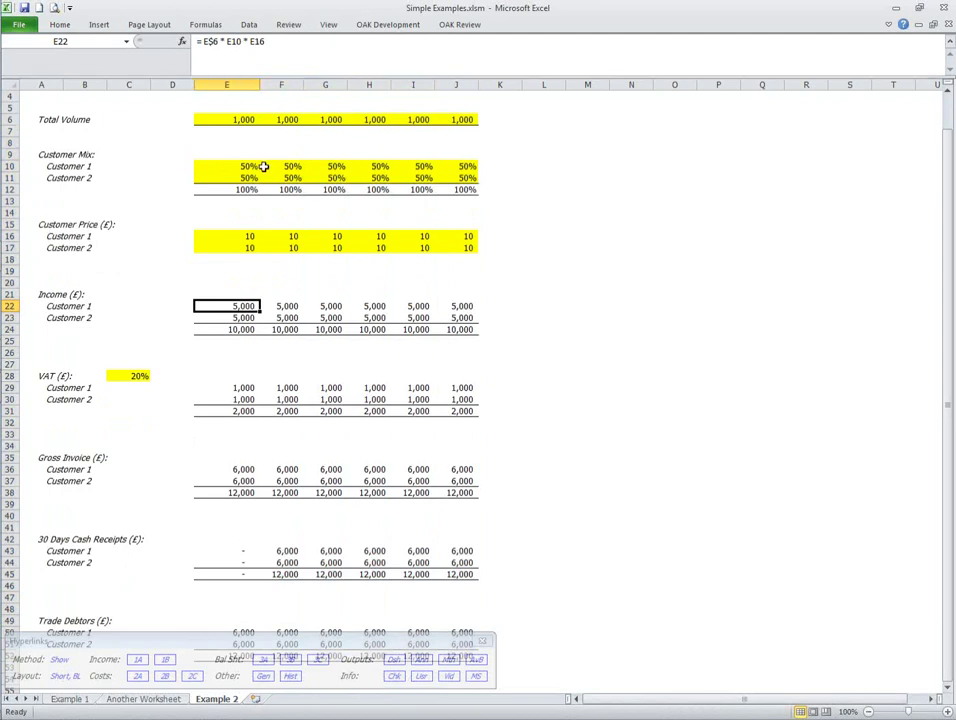
pyautogui.scroll(1, 263, 166)
pyautogui.press('F2')
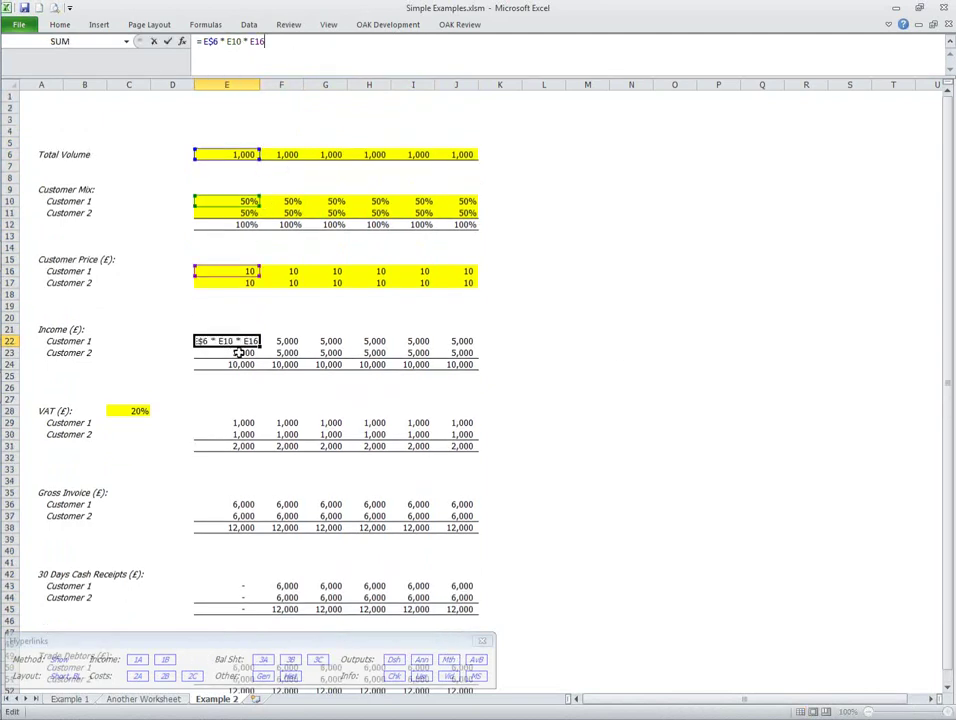
pyautogui.press('Escape')
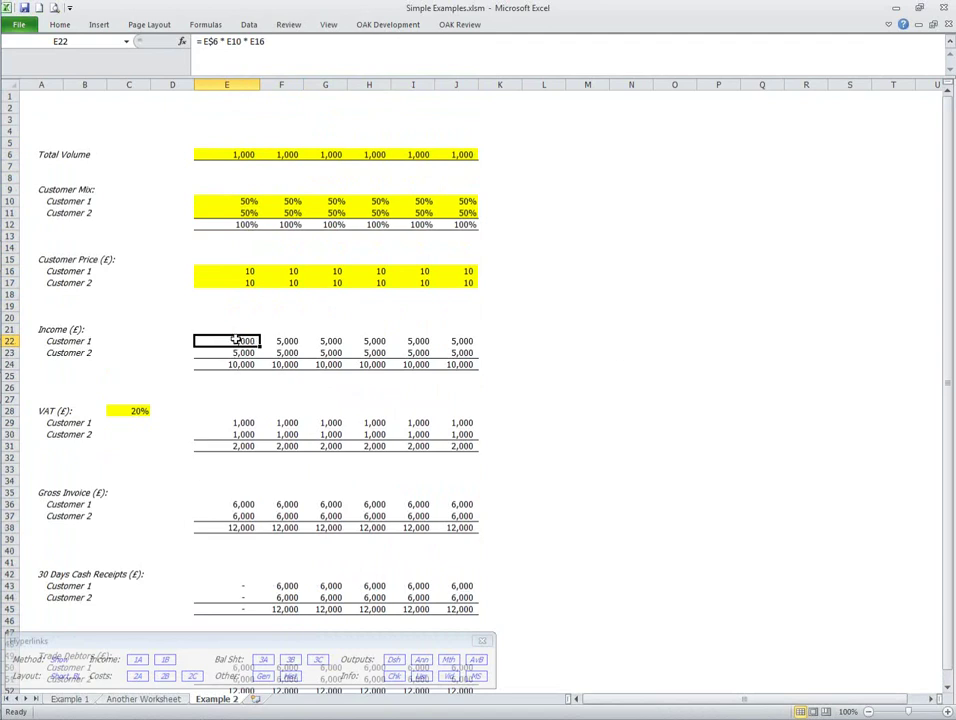
# Step: Copy the Customer 1 income formula from E22 into F22
pyautogui.hotkey('ctrl', 'c')
pyautogui.press('Right')
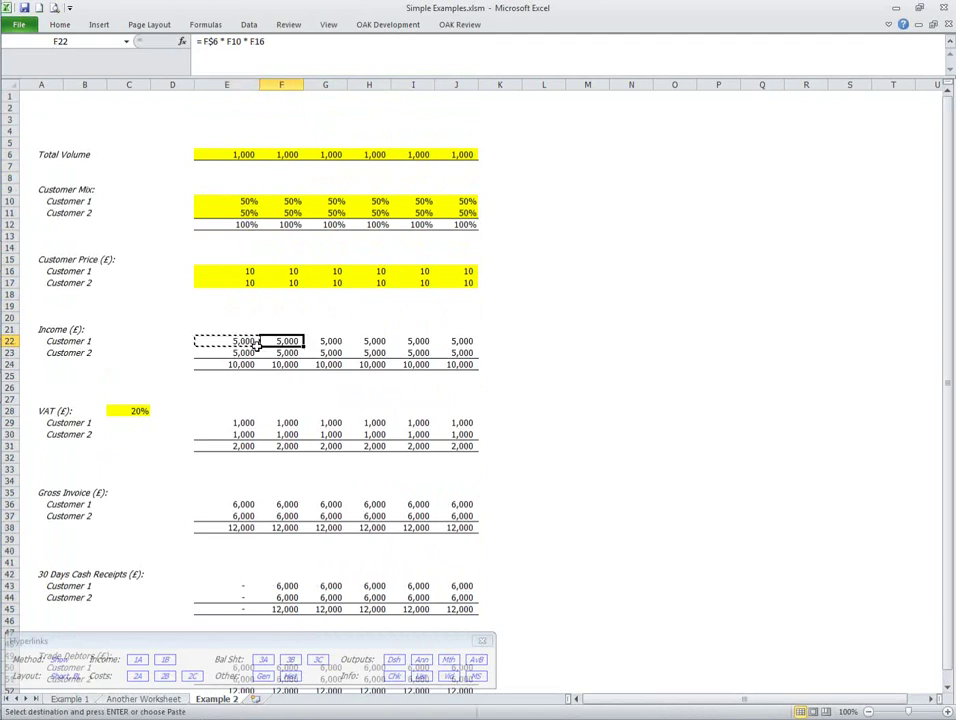
pyautogui.press('Return')
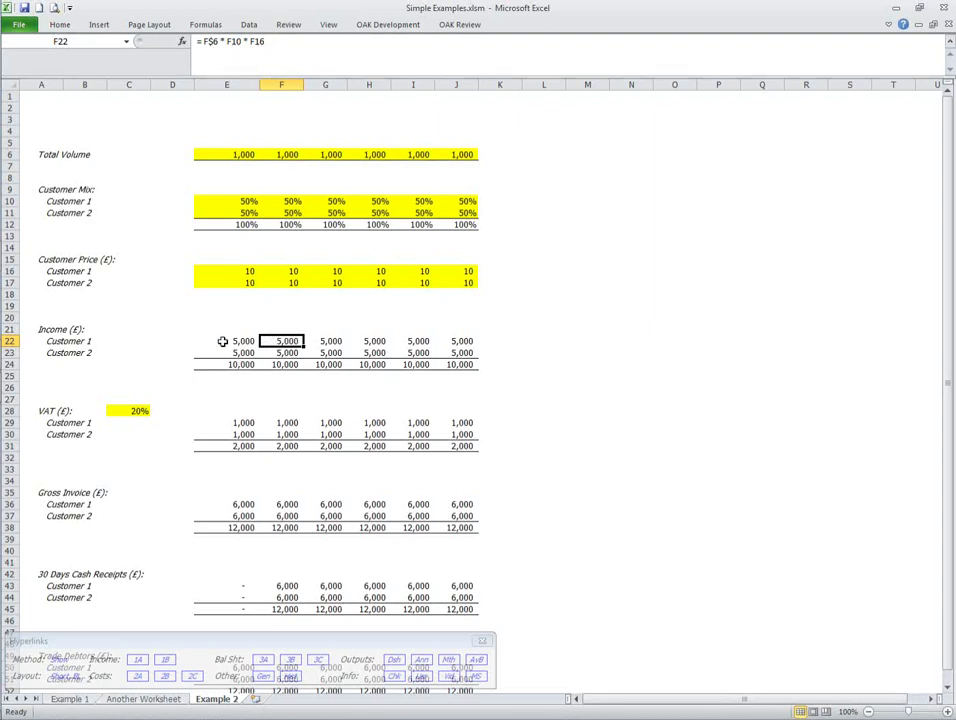
# Step: Review the Customer 1 income row E22:J22 and examine the formula in its first cell, E22
pyautogui.moveTo(222, 339); pyautogui.dragTo(447, 341)
pyautogui.click(224, 340)
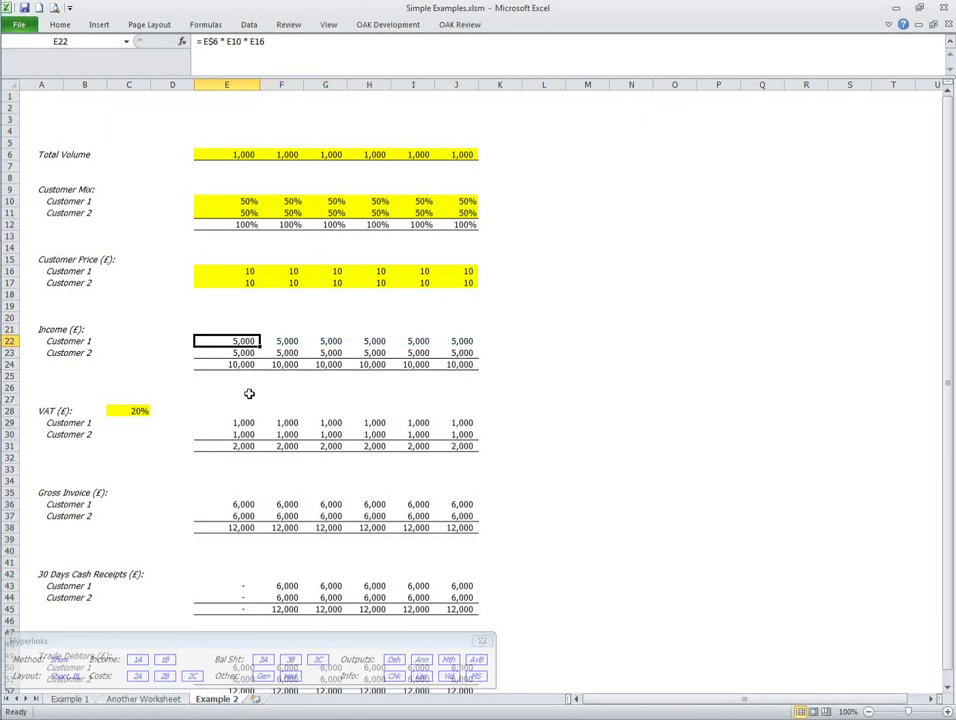
pyautogui.moveTo(197, 41); pyautogui.dragTo(280, 43)
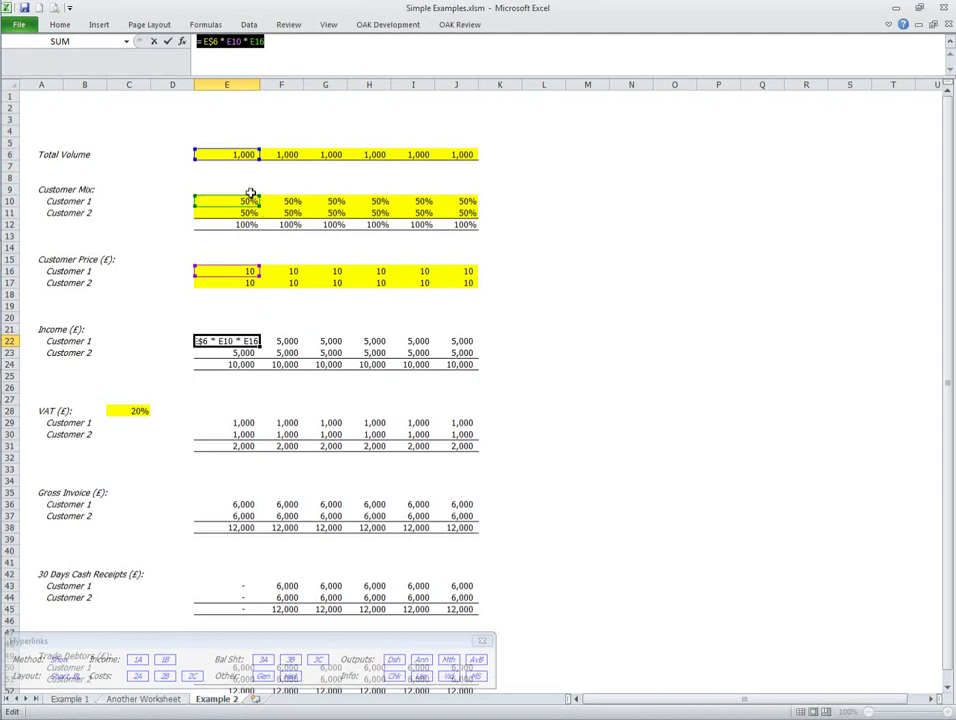
pyautogui.press('Escape')
pyautogui.hotkey('shift', 'Right')
pyautogui.hotkey('shift', 'Right')
pyautogui.hotkey('shift', 'Right')
pyautogui.hotkey('shift', 'Right')
pyautogui.hotkey('shift', 'Right')
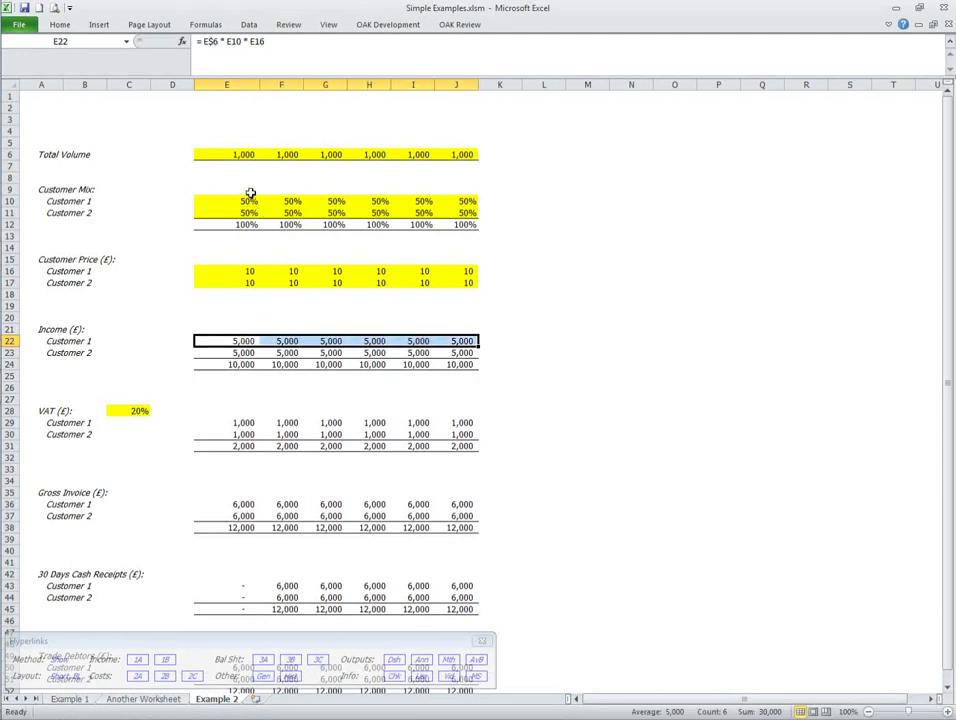
pyautogui.press('Left')
pyautogui.press('Right')
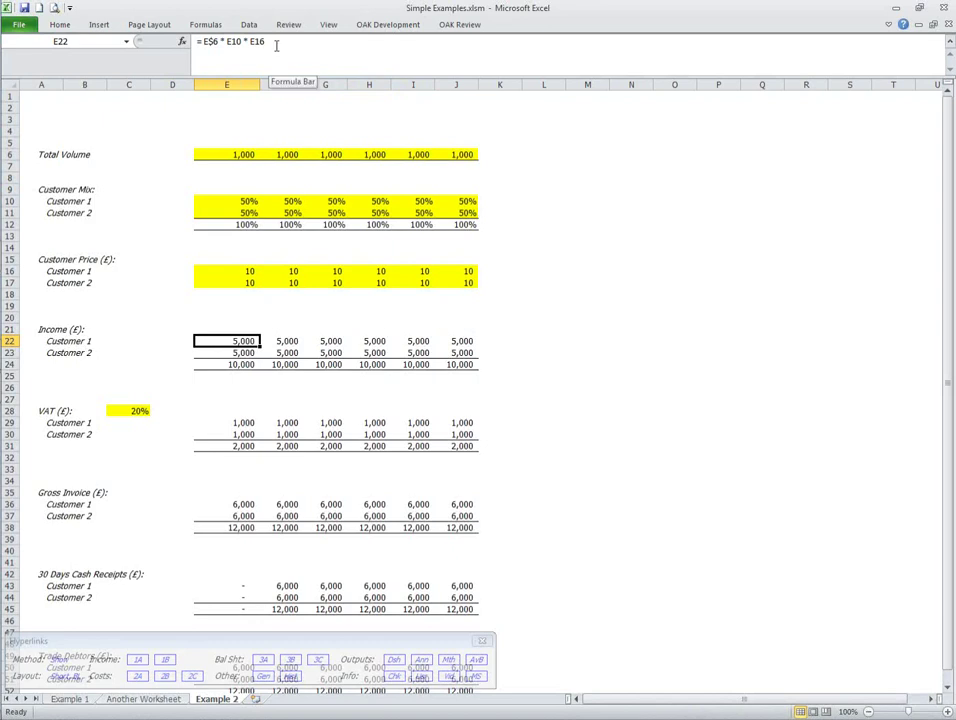
# Step: Copy the Customer 1 income formula from E22 across F22:J22 and check the formulas in G22 and E22
pyautogui.hotkey('ctrl', 'c')
pyautogui.press('Right')
pyautogui.hotkey('ctrl', 'shift', 'Right')
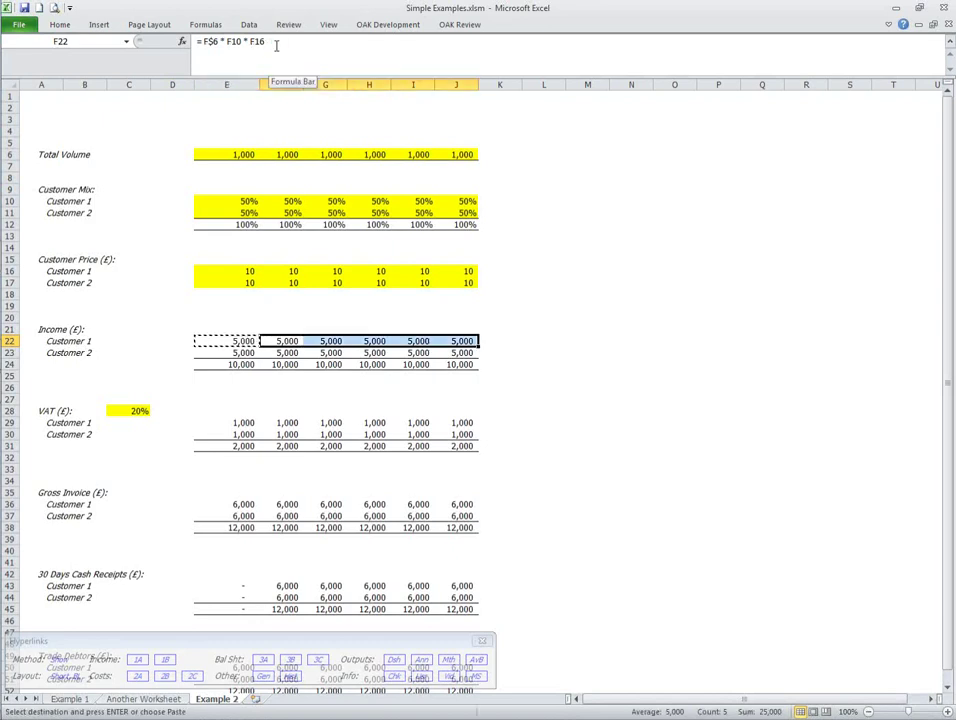
pyautogui.press('Return')
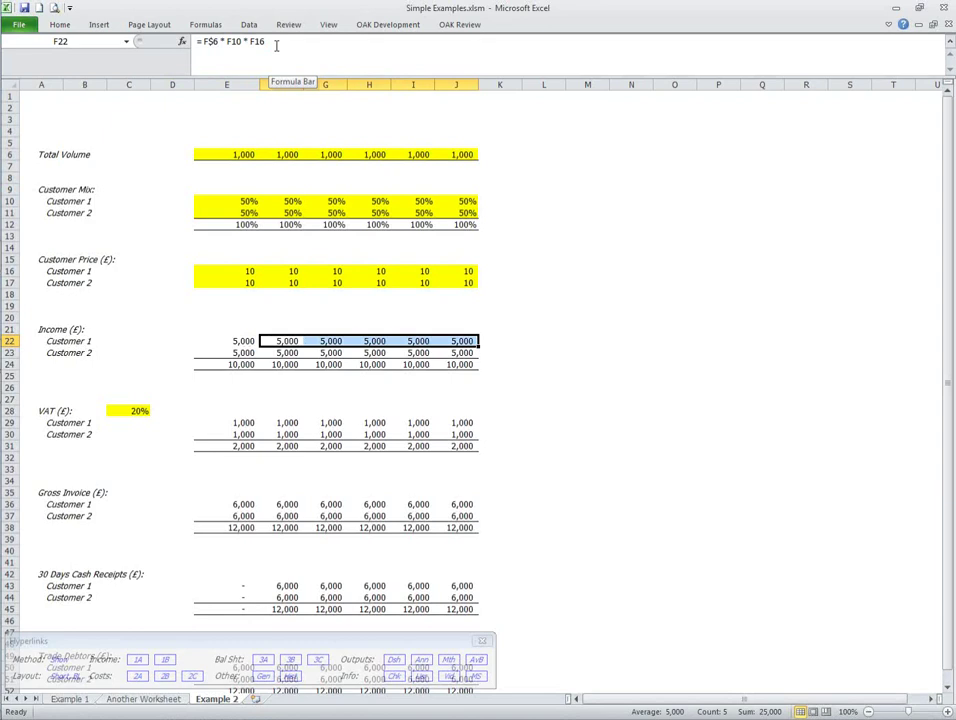
pyautogui.click(328, 341)
pyautogui.click(200, 340)
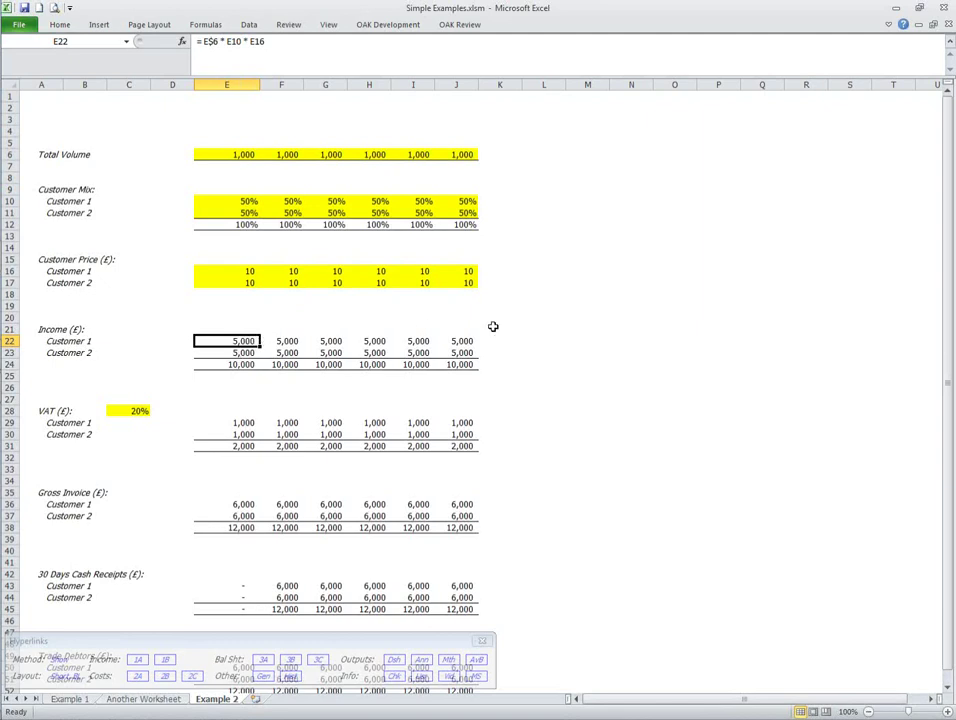
# Step: Unhide the Map - GoForecast sheet
pyautogui.click(188, 317)
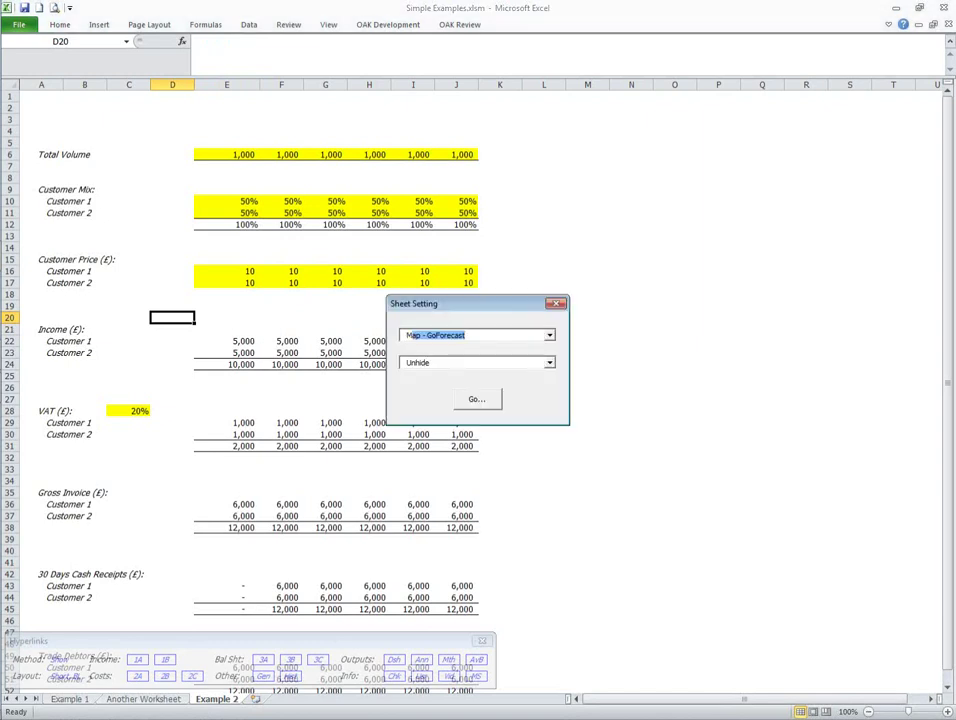
pyautogui.click(472, 400)
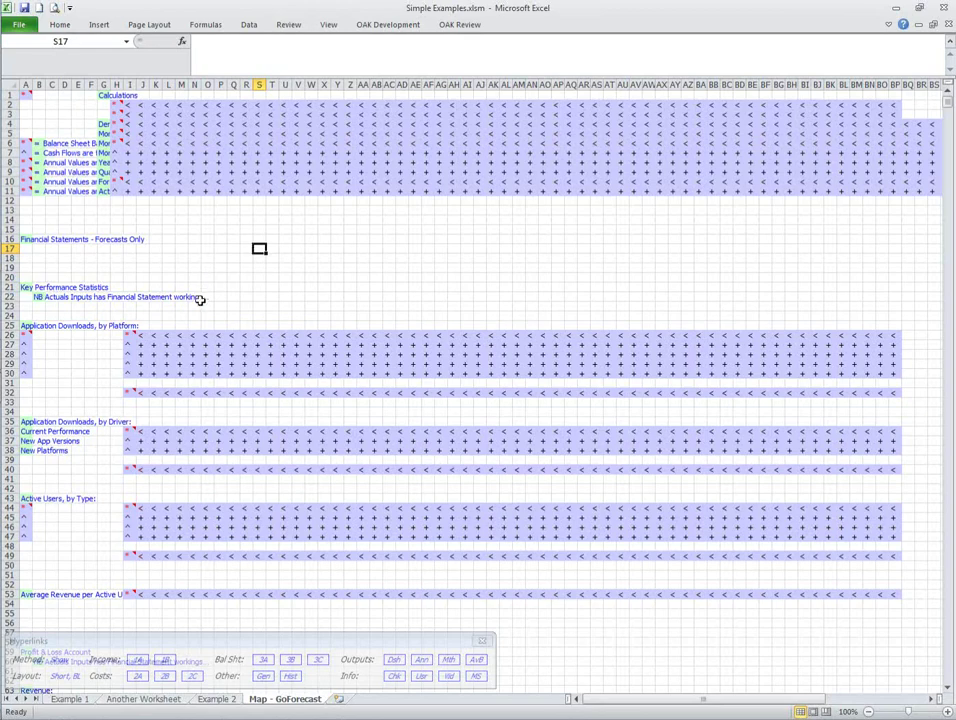
# Step: Examine the first formula marker in I26 and the markers across row 26 under Application Downloads, by Platform
pyautogui.click(132, 338)
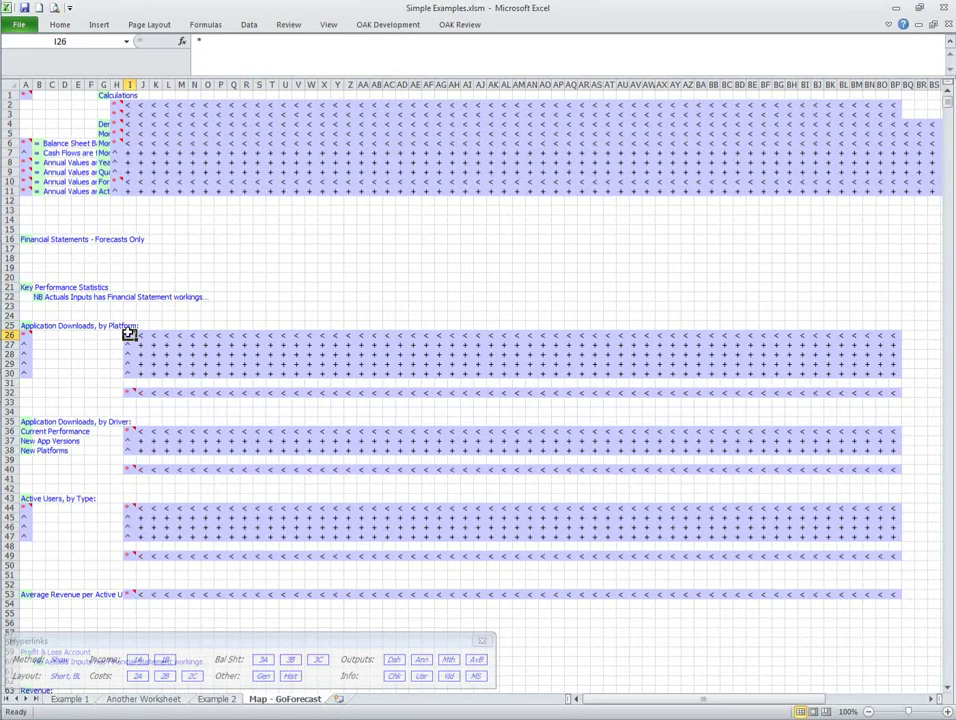
pyautogui.moveTo(881, 336); pyautogui.dragTo(128, 336)
pyautogui.click(506, 298)
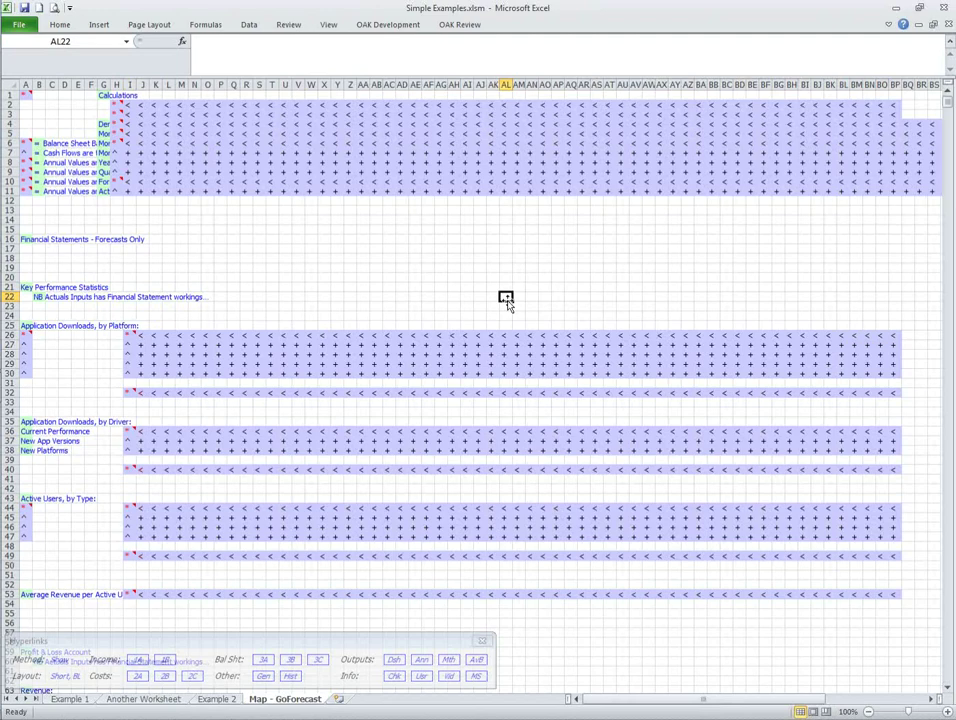
# Step: Look over the copied-formula blocks on the GoForecast map and recheck the marker in I26
pyautogui.scroll(-1, 507, 301)
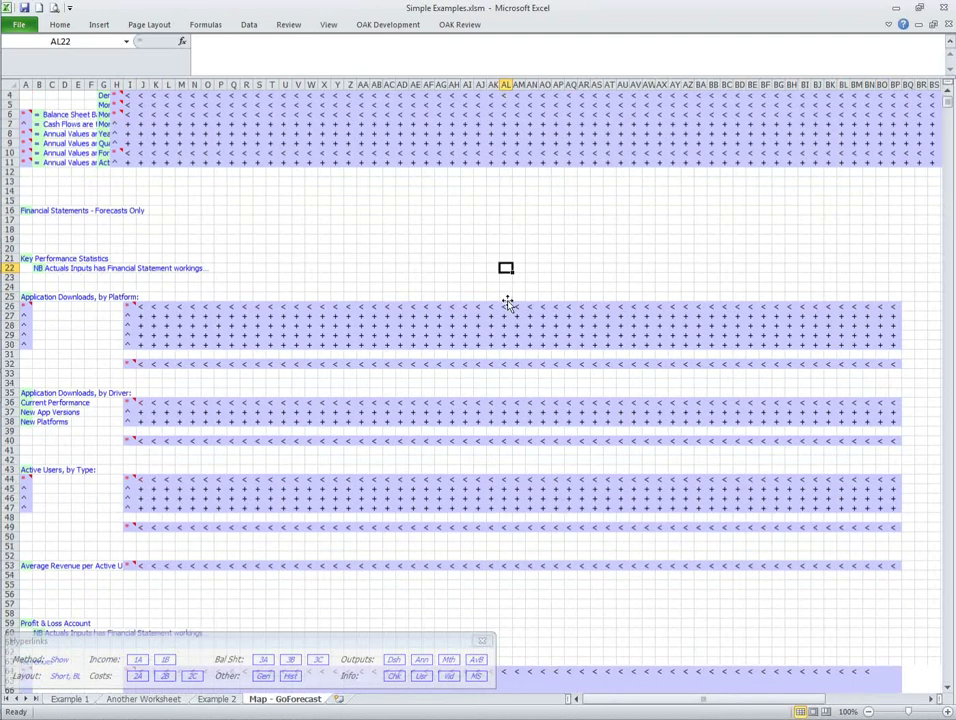
pyautogui.scroll(1, 507, 301)
pyautogui.click(128, 336)
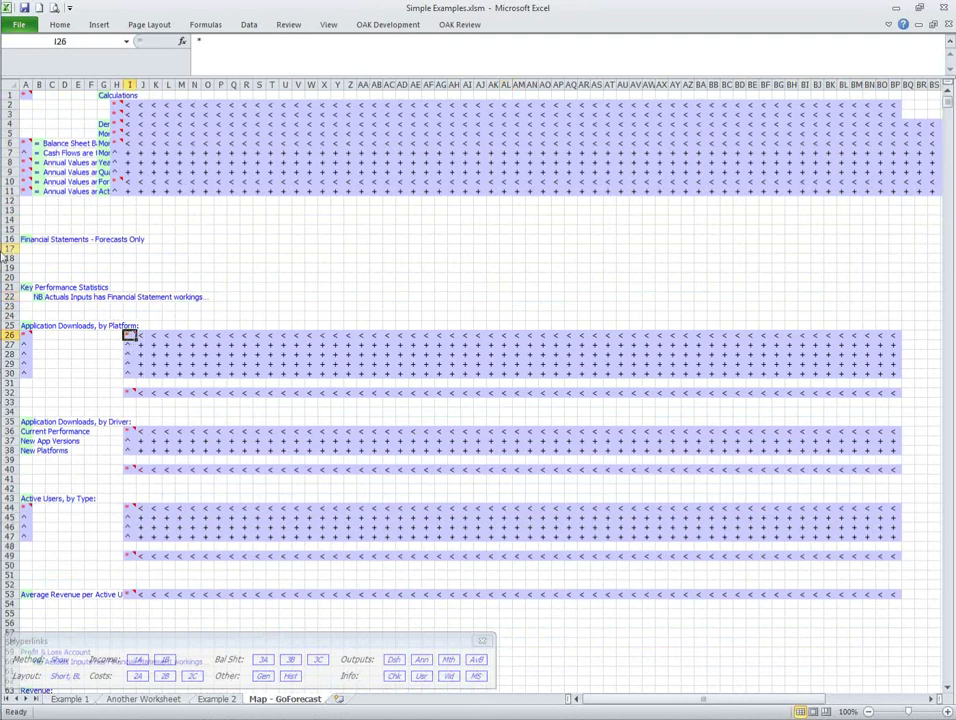
# Step: Unhide the Map- Sheet1 sheet
pyautogui.click(221, 247)
pyautogui.hotkey('ctrl', 'shift', 's')
pyautogui.press('Down')
pyautogui.press('Down')
pyautogui.press('Down')
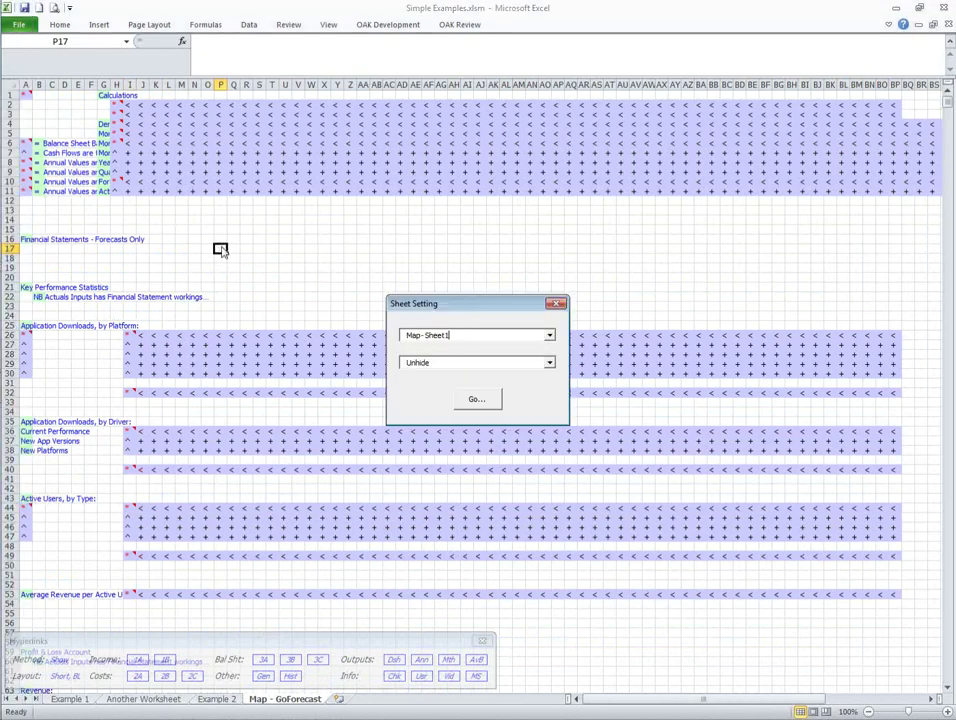
pyautogui.press('Tab')
pyautogui.press('Tab')
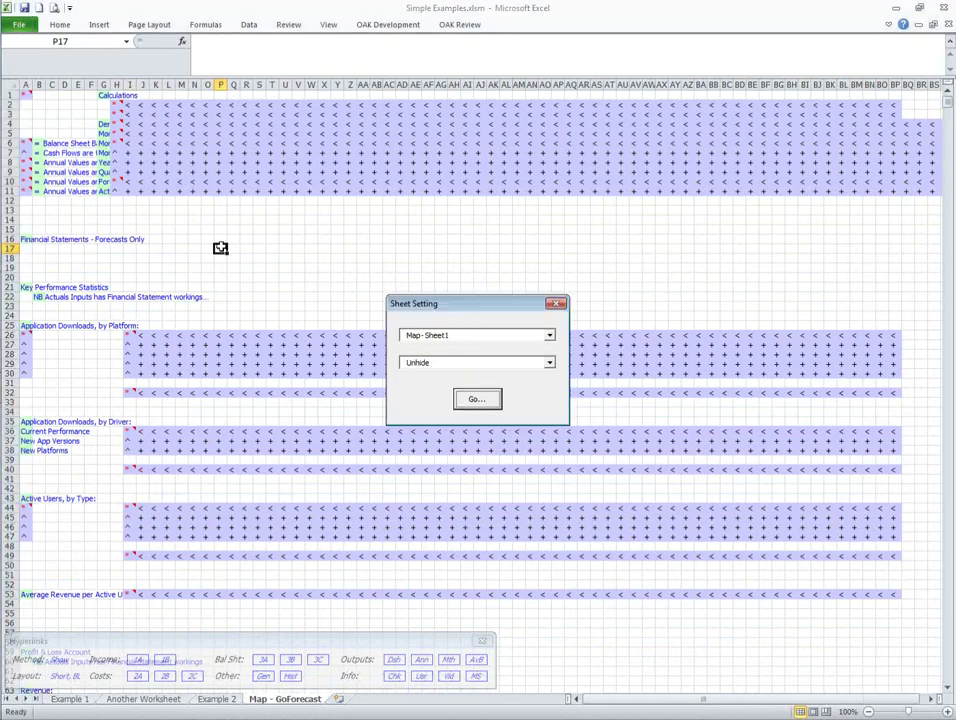
pyautogui.press('Return')
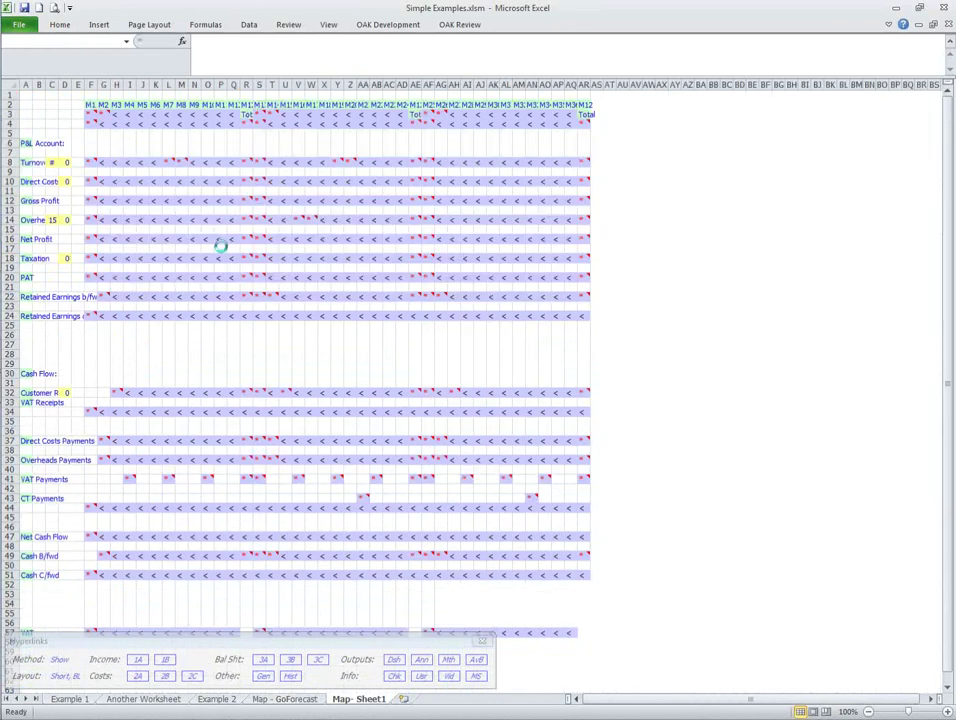
# Step: Examine the formula markers along the Turnover row from F8 to Q8 and the Direct Costs marker in R10
pyautogui.click(88, 162)
pyautogui.click(238, 162)
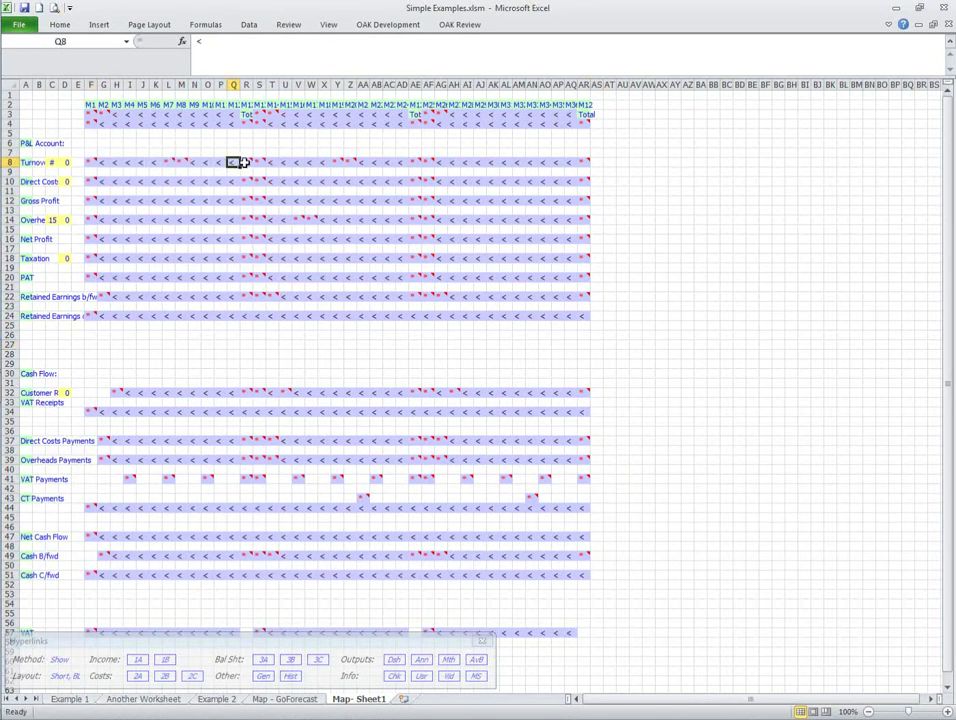
pyautogui.click(247, 181)
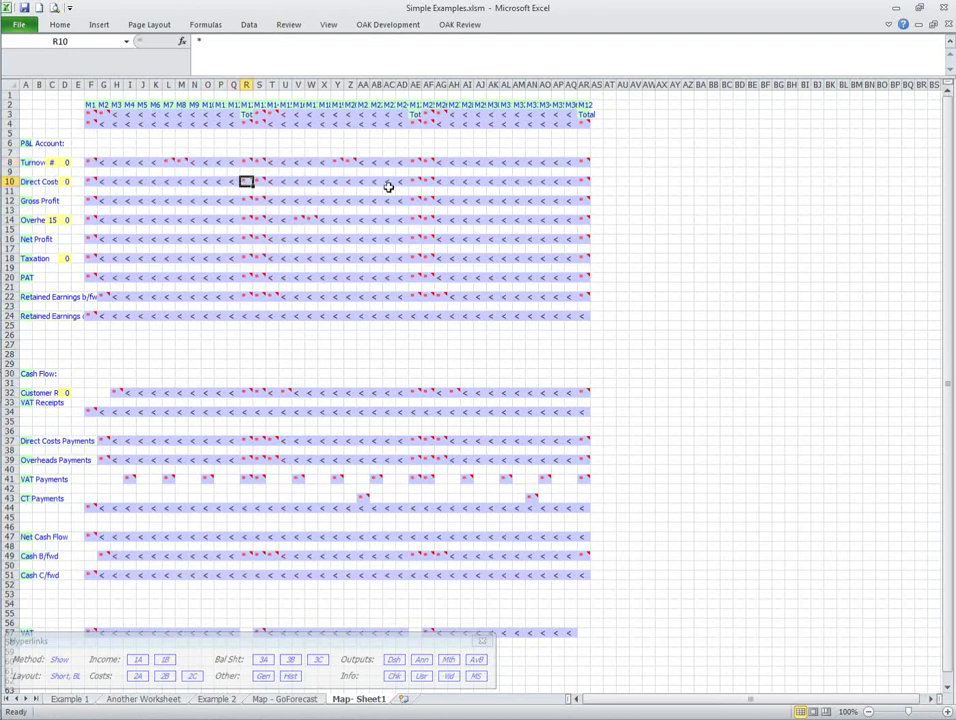
# Step: Examine the separate formula markers along the VAT Payments row, including I41 and R41:S41, and the Turnover marker in Z8
pyautogui.click(28, 479)
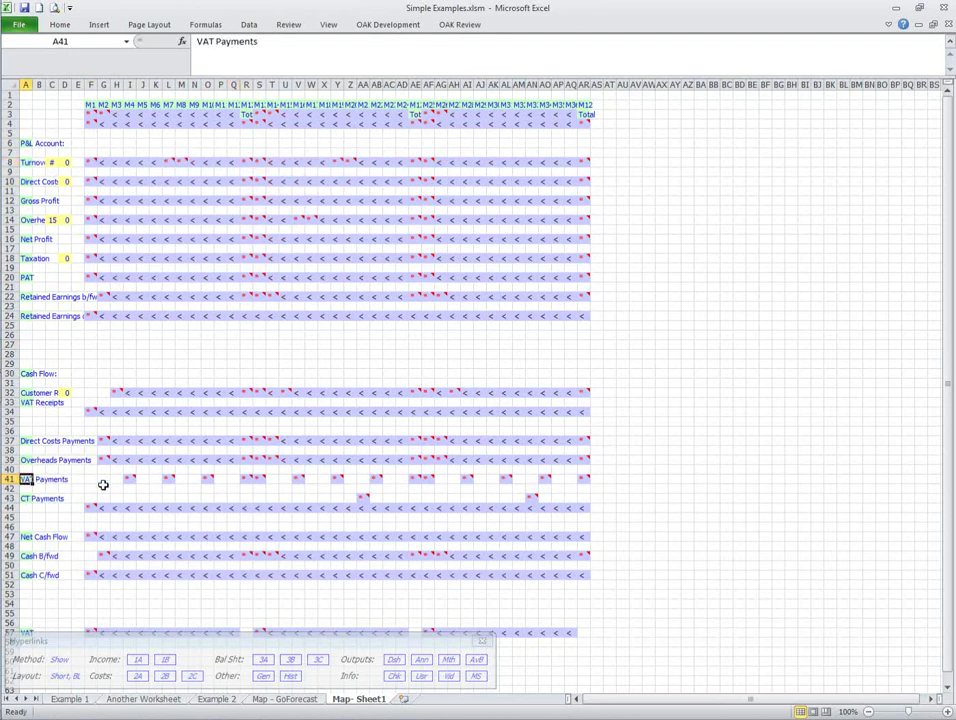
pyautogui.click(130, 477)
pyautogui.moveTo(247, 478); pyautogui.dragTo(260, 478)
pyautogui.click(129, 478)
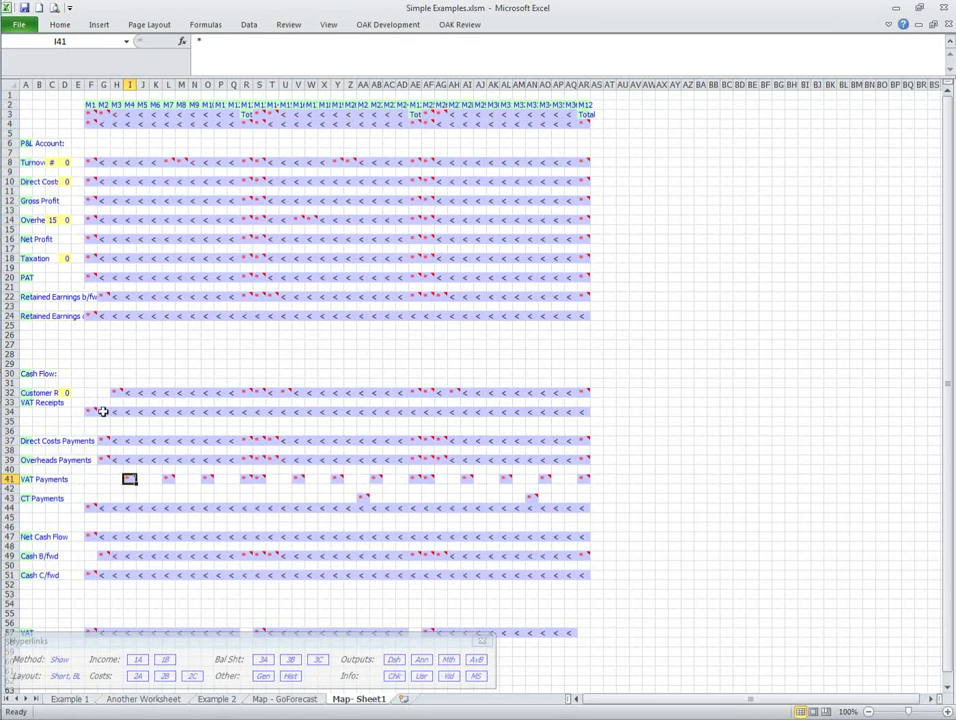
pyautogui.click(350, 163)
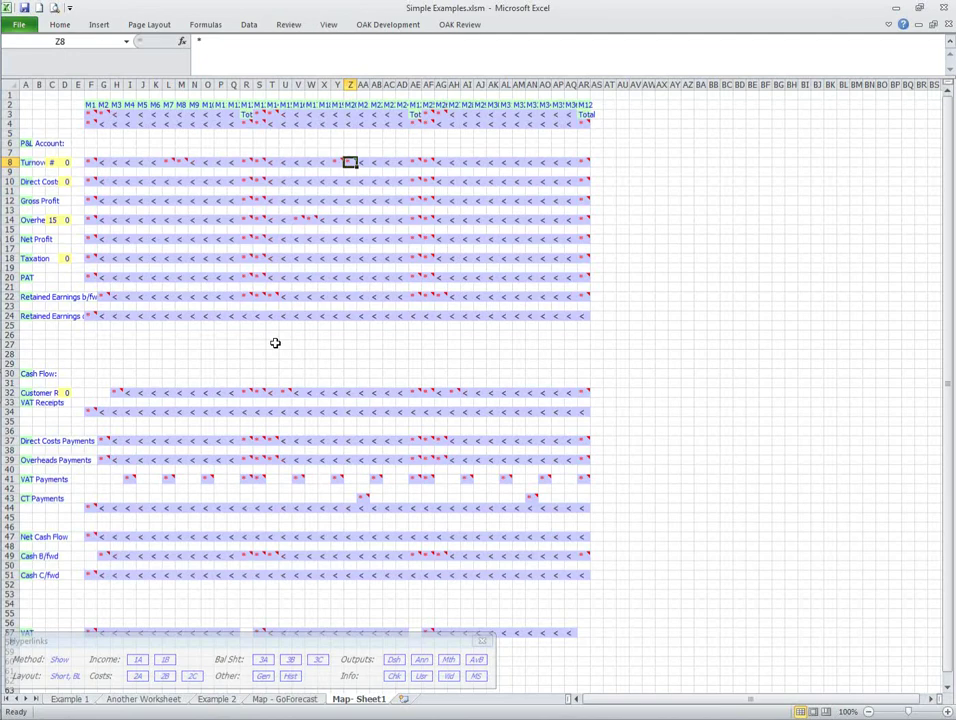
# Step: Return to the Map - GoForecast sheet and compare its row 26 markers, starting at I26
pyautogui.click(265, 701)
pyautogui.click(126, 336)
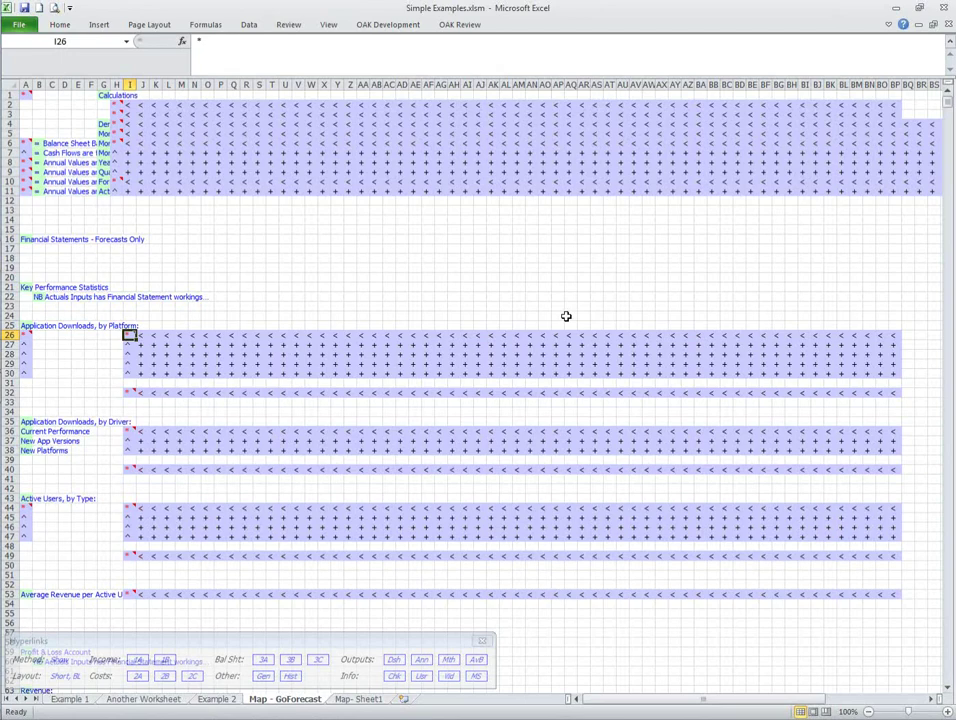
pyautogui.click(404, 288)
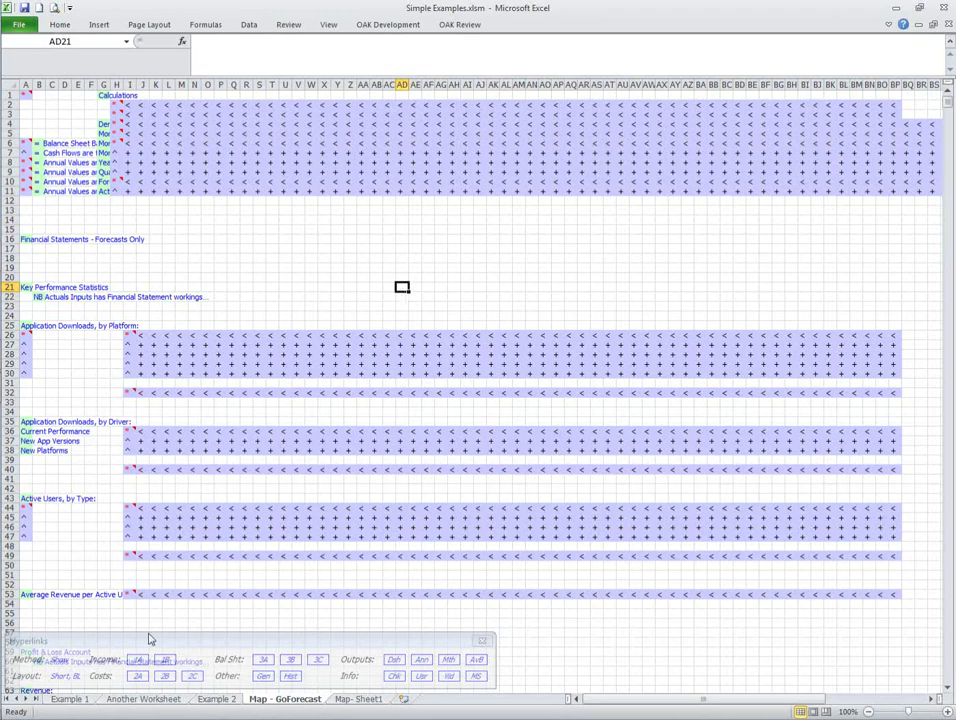
# Step: On the Example 1 sheet, append + 500 to the Customer 1 income formula in E22
pyautogui.click(68, 699)
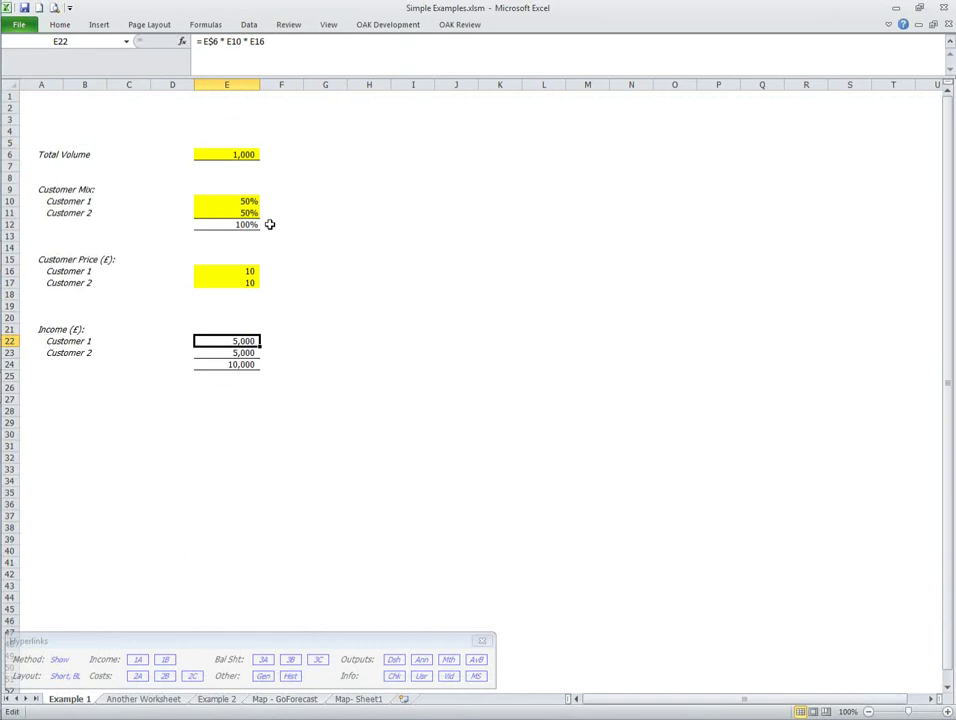
pyautogui.press('F2')
pyautogui.write('+')
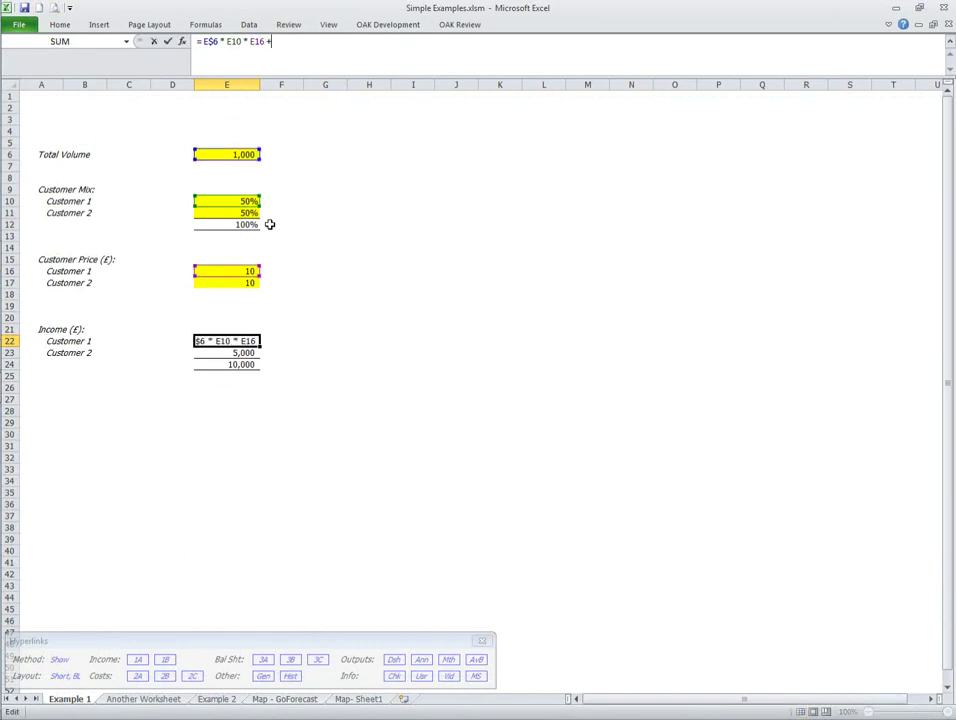
pyautogui.write(' 500')
pyautogui.hotkey('ctrl', 'Return')
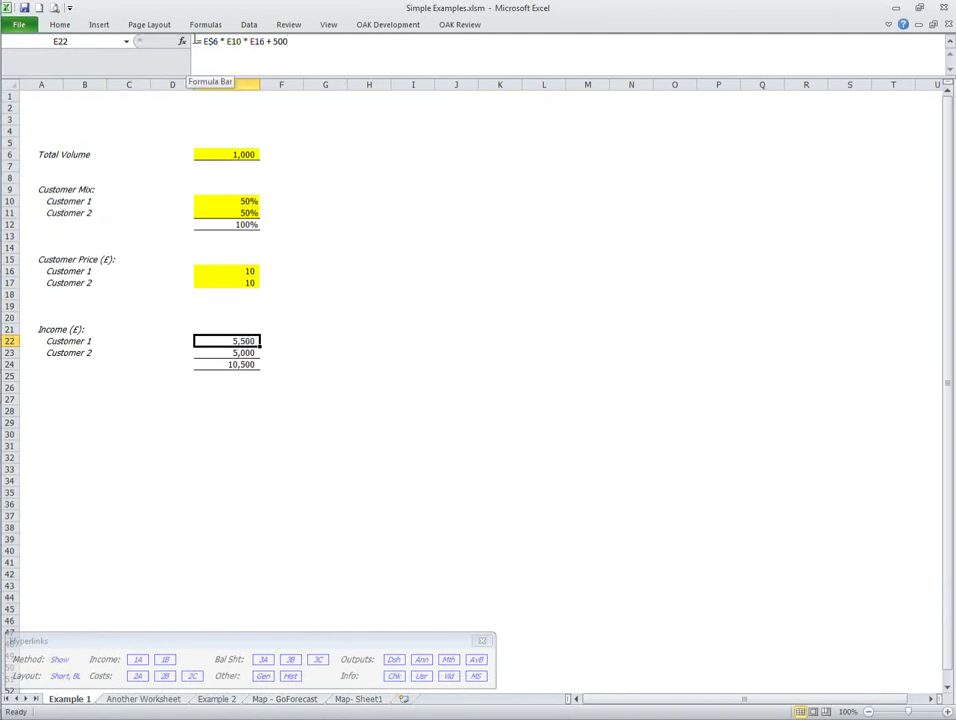
# Step: Highlight the hard-coded 500 in the E22 formula for inspection without changing it
pyautogui.doubleClick(278, 41)
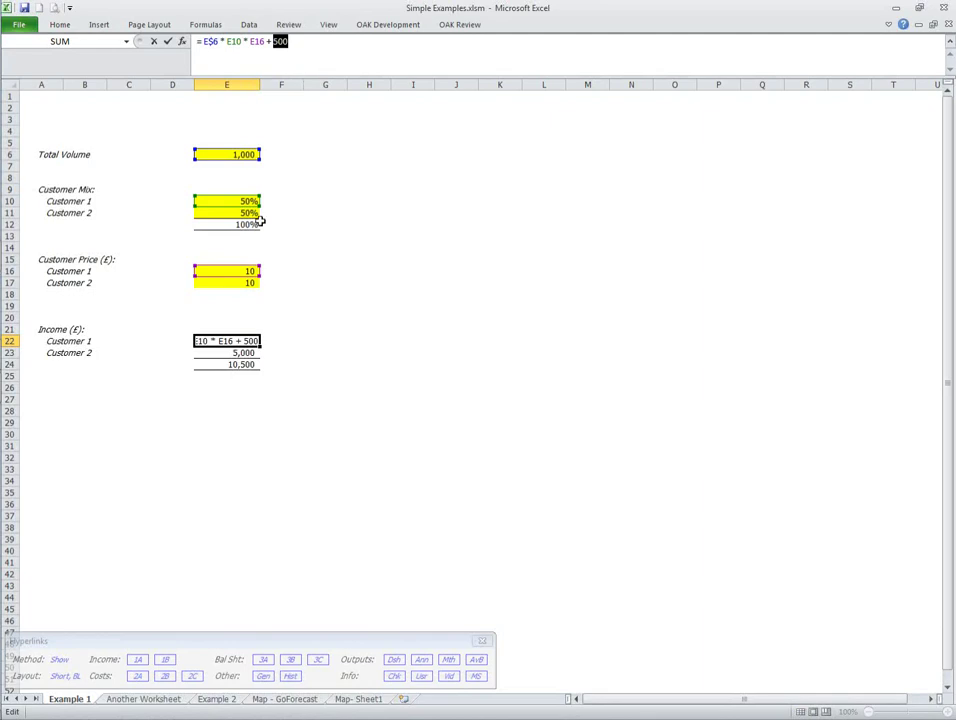
pyautogui.press('Escape')
pyautogui.click(351, 489)
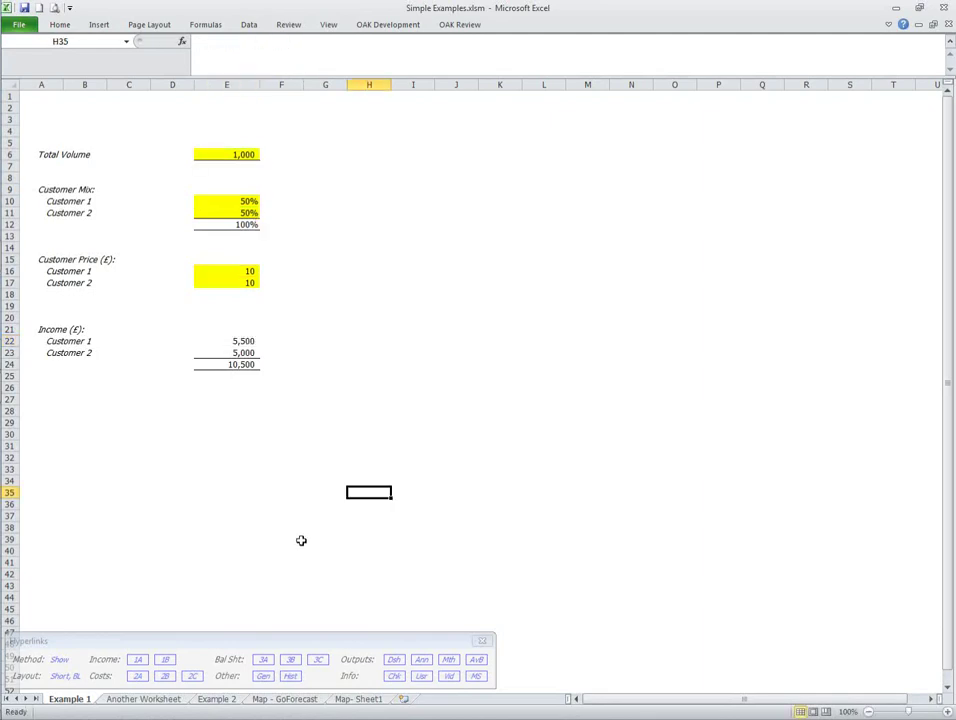
# Step: Remove the + 500 from the Customer 1 income formula in E22
pyautogui.click(249, 340)
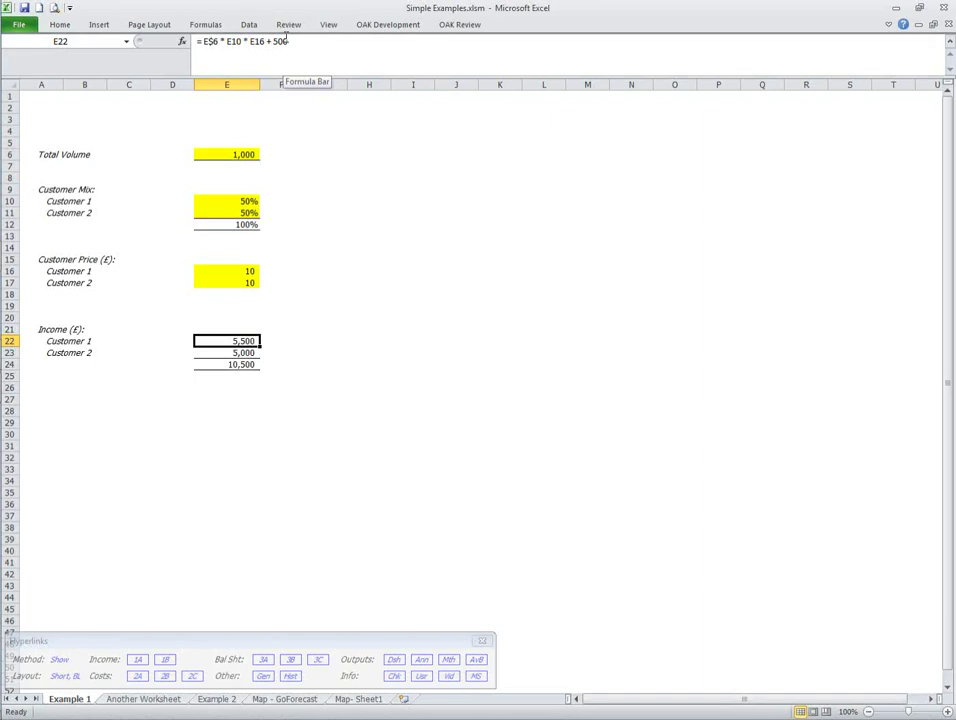
pyautogui.press('F2')
pyautogui.press('BackSpace')
pyautogui.press('BackSpace')
pyautogui.press('BackSpace')
pyautogui.press('BackSpace')
pyautogui.press('BackSpace')
pyautogui.press('BackSpace')
pyautogui.click(213, 306)
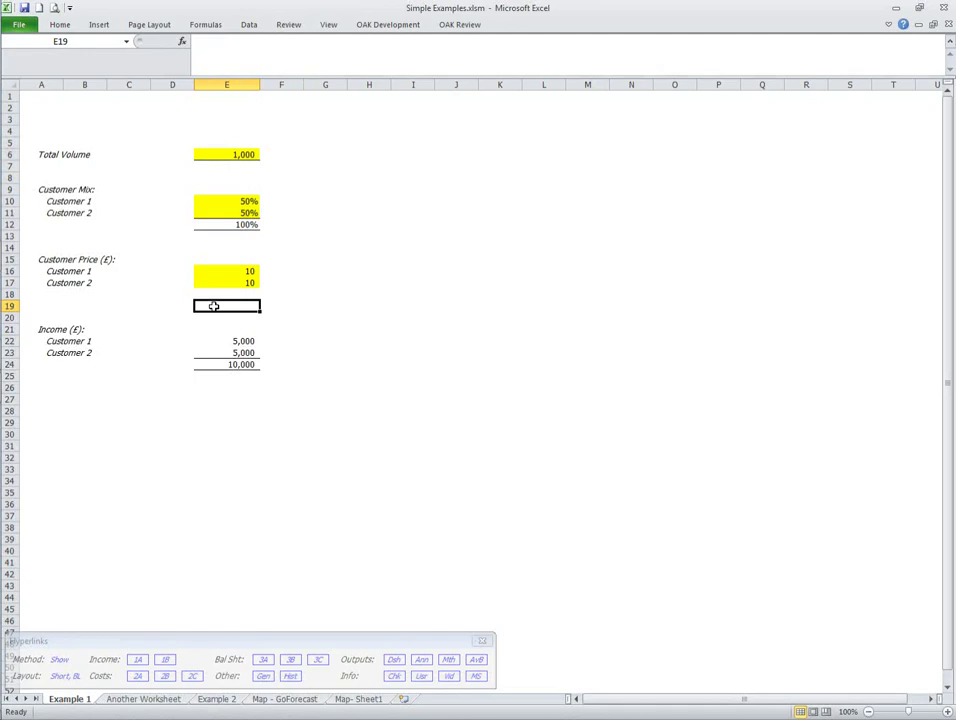
# Step: Review the Customer 1 income formula in E22
pyautogui.press('Down')
pyautogui.press('Down')
pyautogui.press('Down')
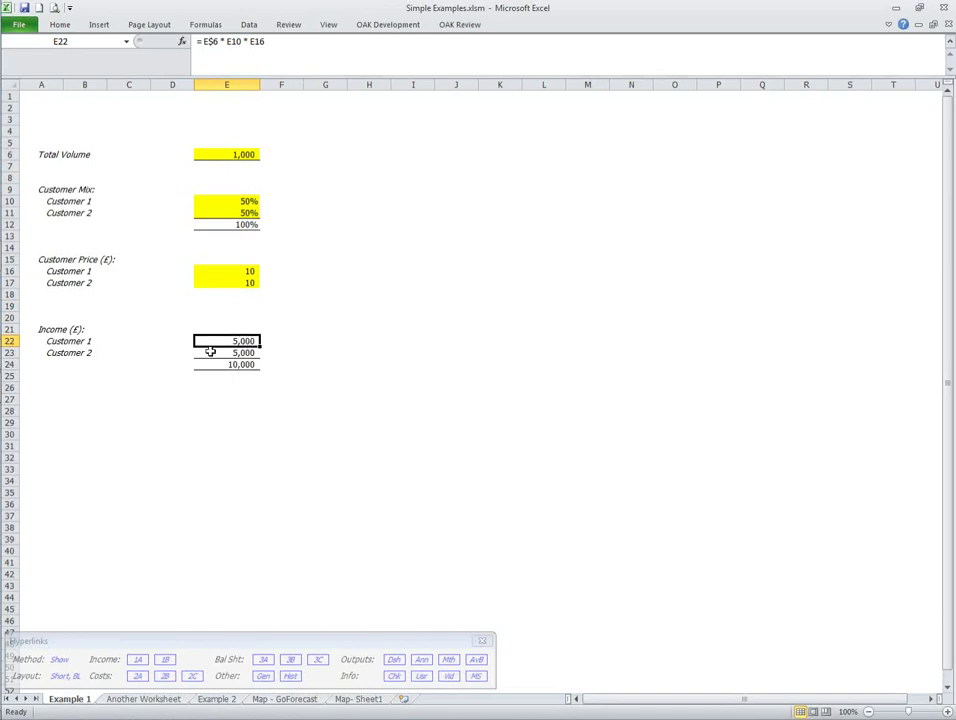
pyautogui.click(217, 397)
pyautogui.click(208, 340)
# Step: Name the Customer 1 price cell E16 Price
pyautogui.click(218, 272)
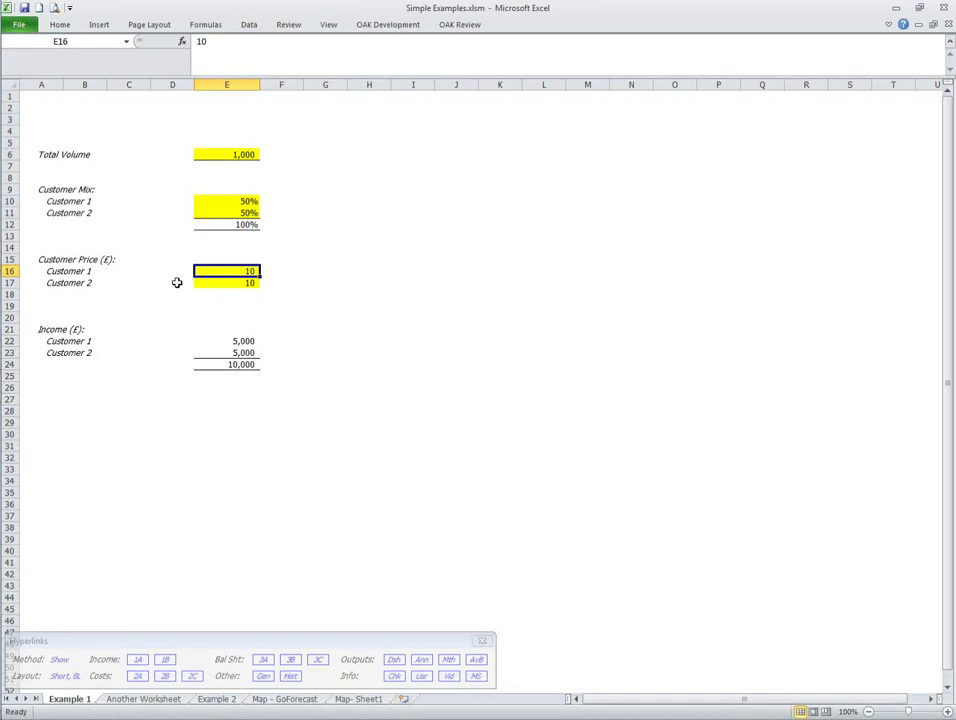
pyautogui.click(83, 44)
pyautogui.write('Price')
pyautogui.press('Return')
# Step: Replace the E16 reference in the Customer 1 income formula in E22 with the name Price
pyautogui.click(207, 340)
pyautogui.press('F2')
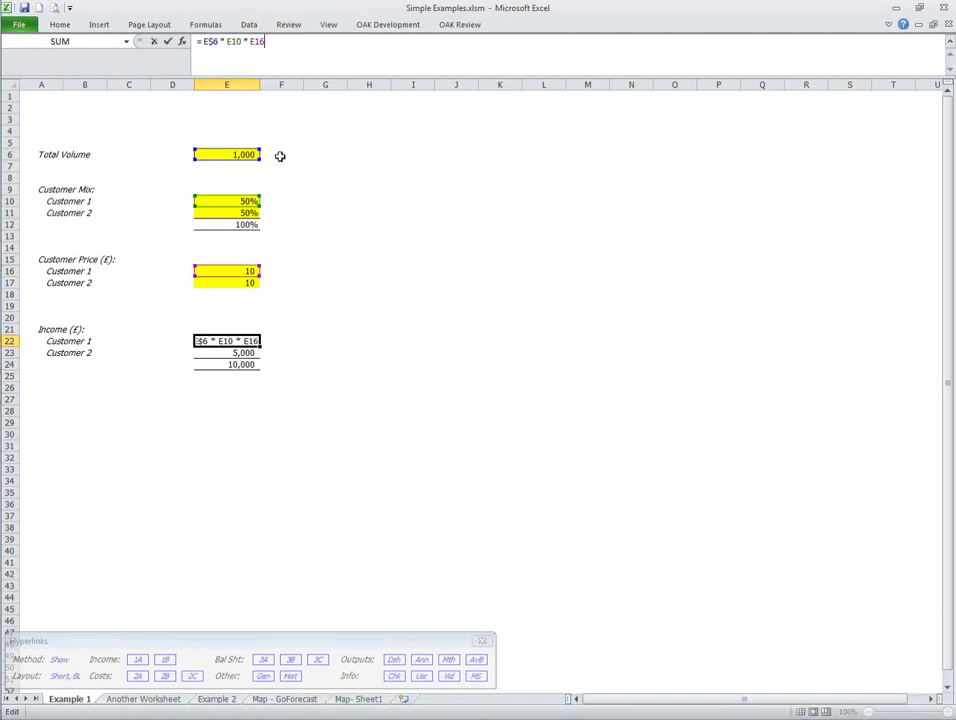
pyautogui.moveTo(247, 41); pyautogui.dragTo(265, 41)
pyautogui.press('Delete')
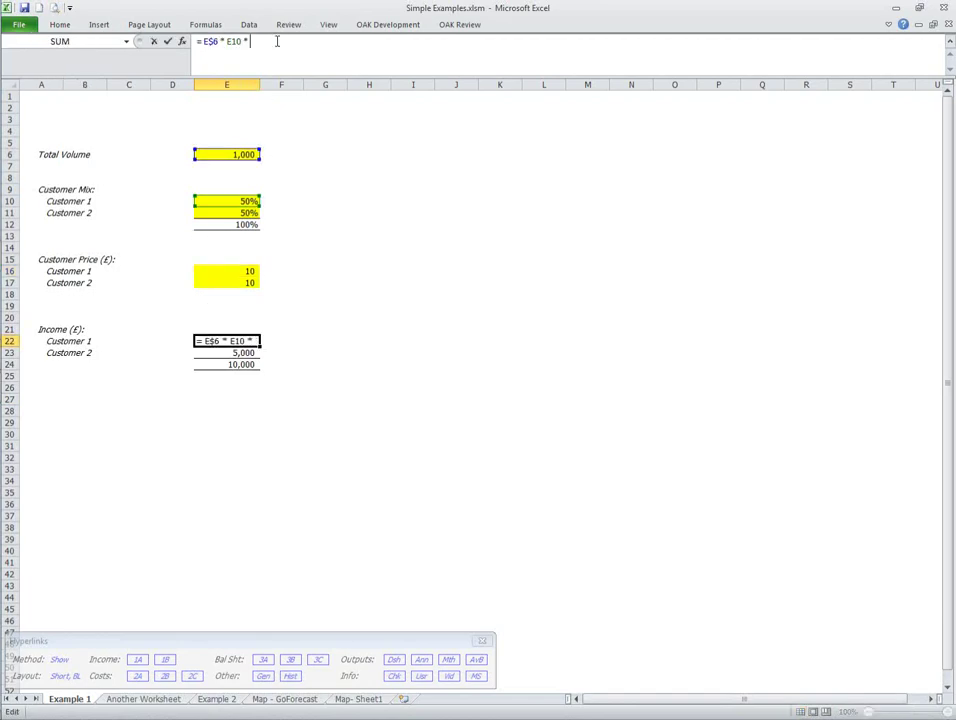
pyautogui.write('price')
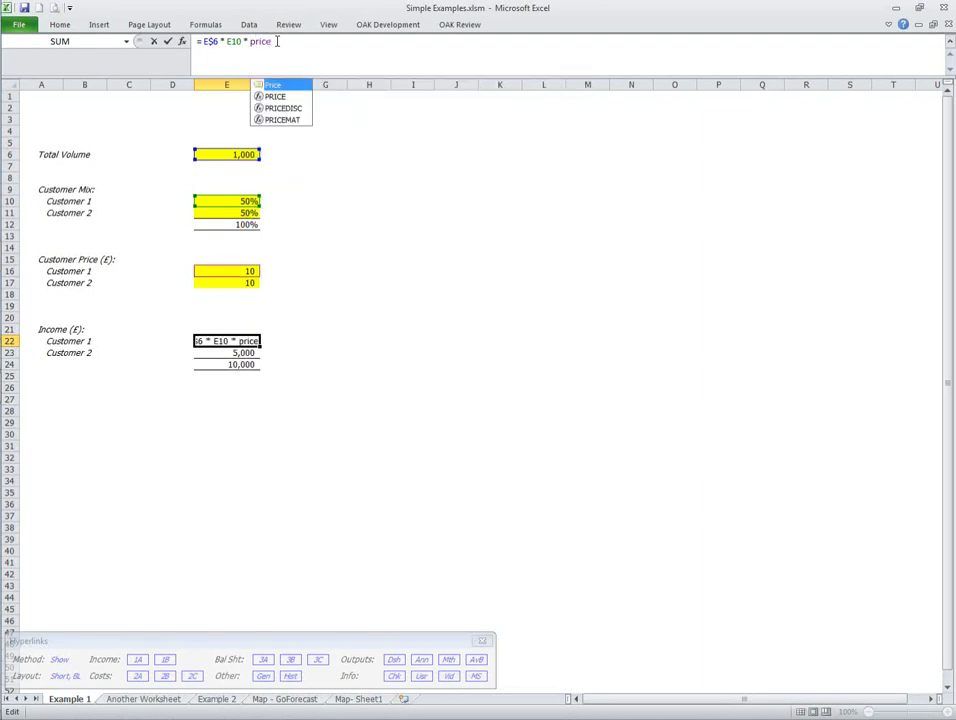
pyautogui.press('Return')
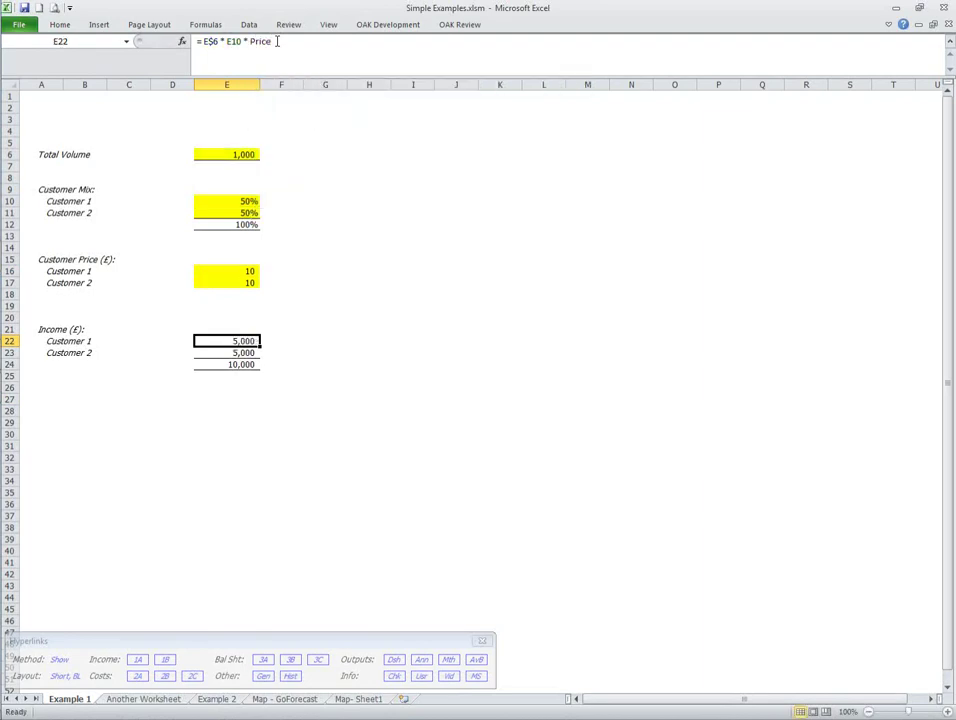
# Step: Examine the Price name inside the E22 formula and the Customer 1 price cell E16 it refers to
pyautogui.doubleClick(277, 41)
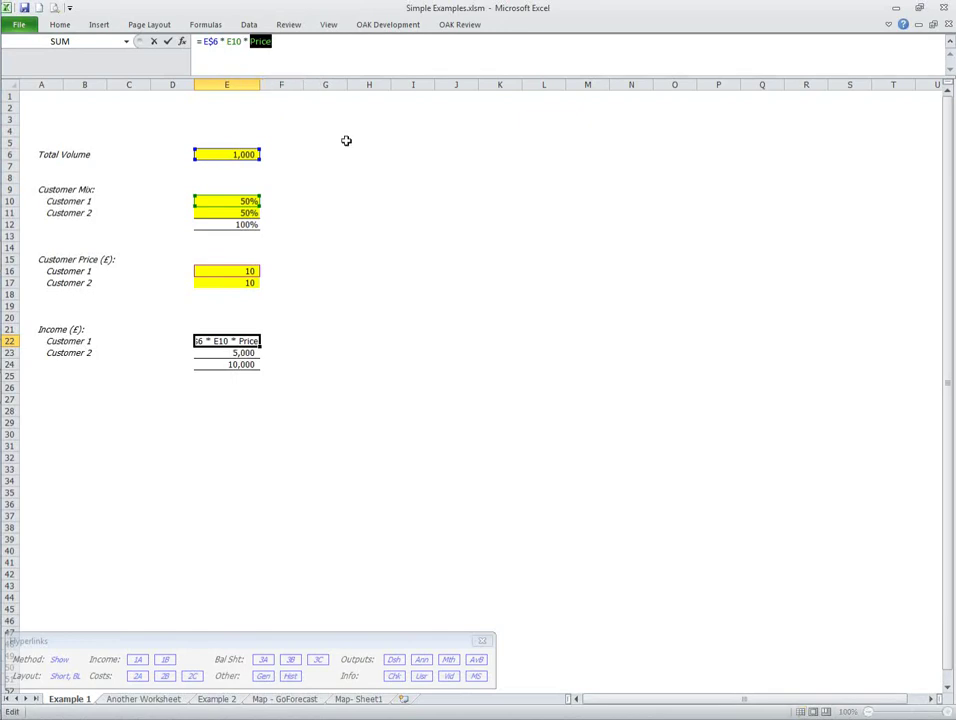
pyautogui.press('Escape')
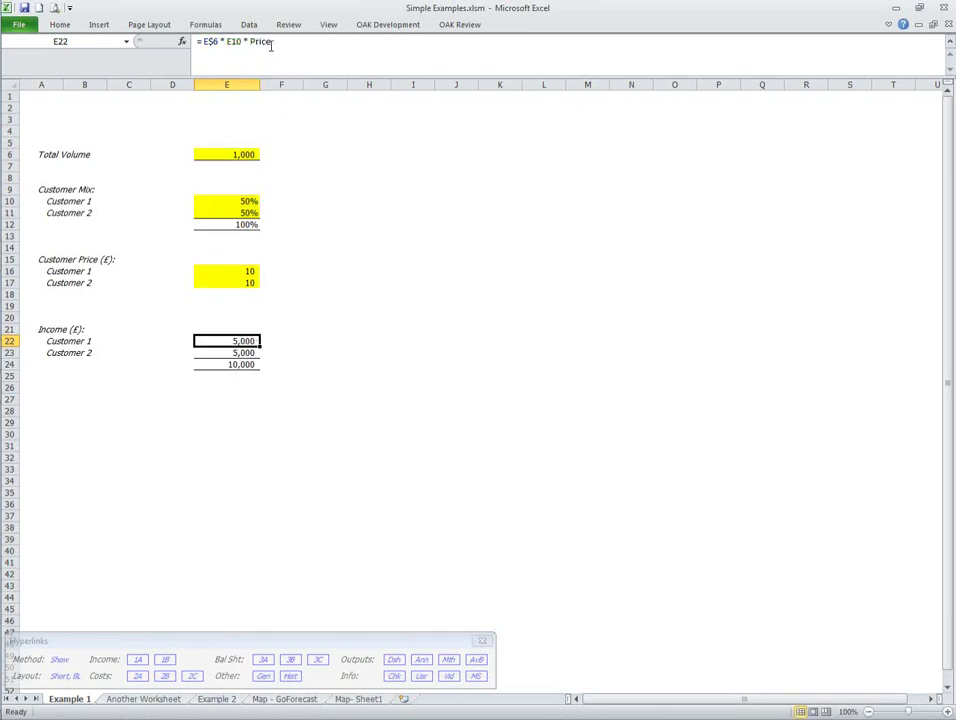
pyautogui.click(252, 41)
pyautogui.doubleClick(256, 41)
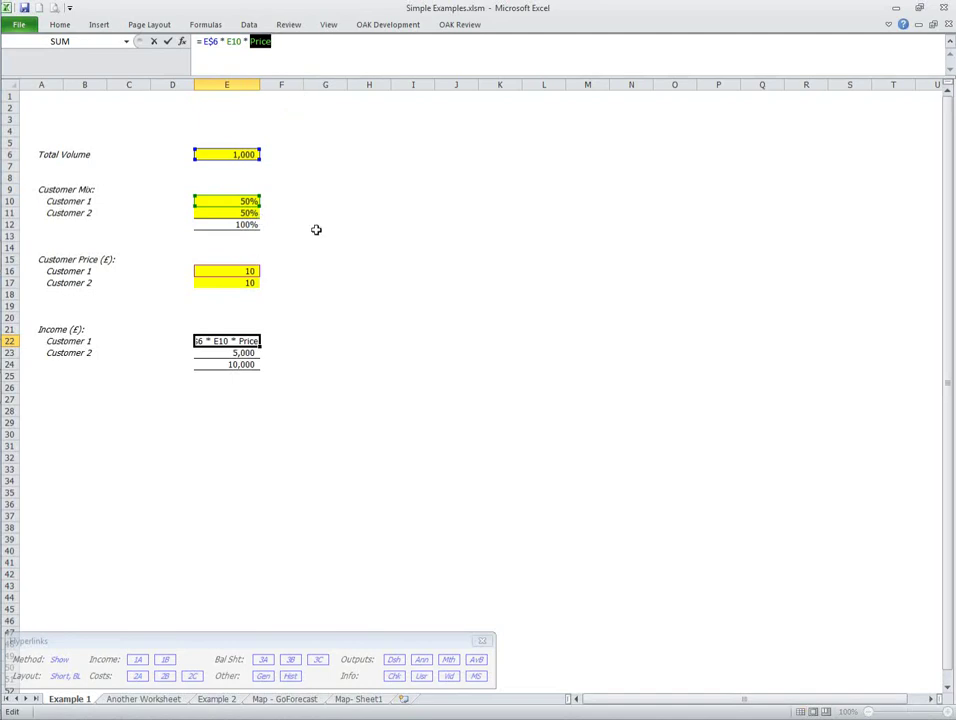
pyautogui.press('Escape')
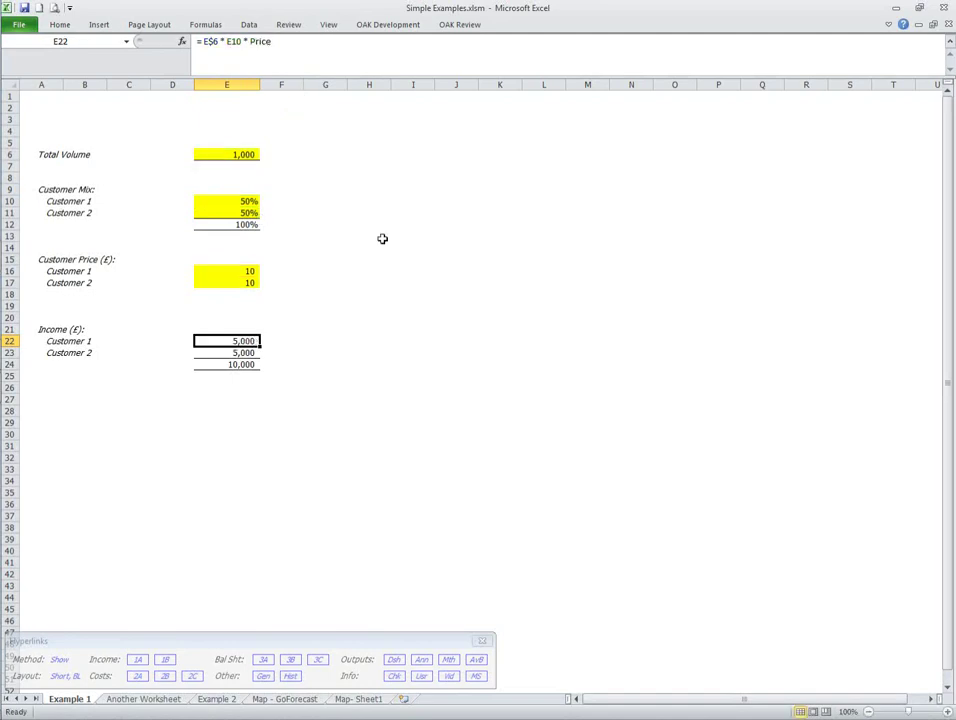
pyautogui.click(240, 270)
pyautogui.click(245, 341)
pyautogui.doubleClick(262, 41)
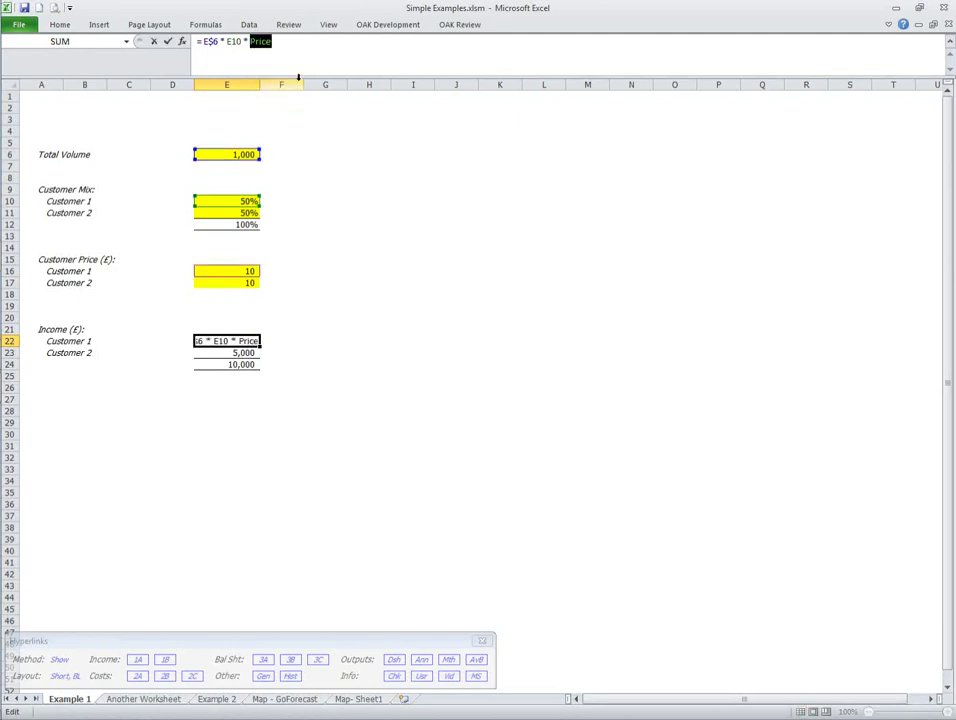
pyautogui.press('Escape')
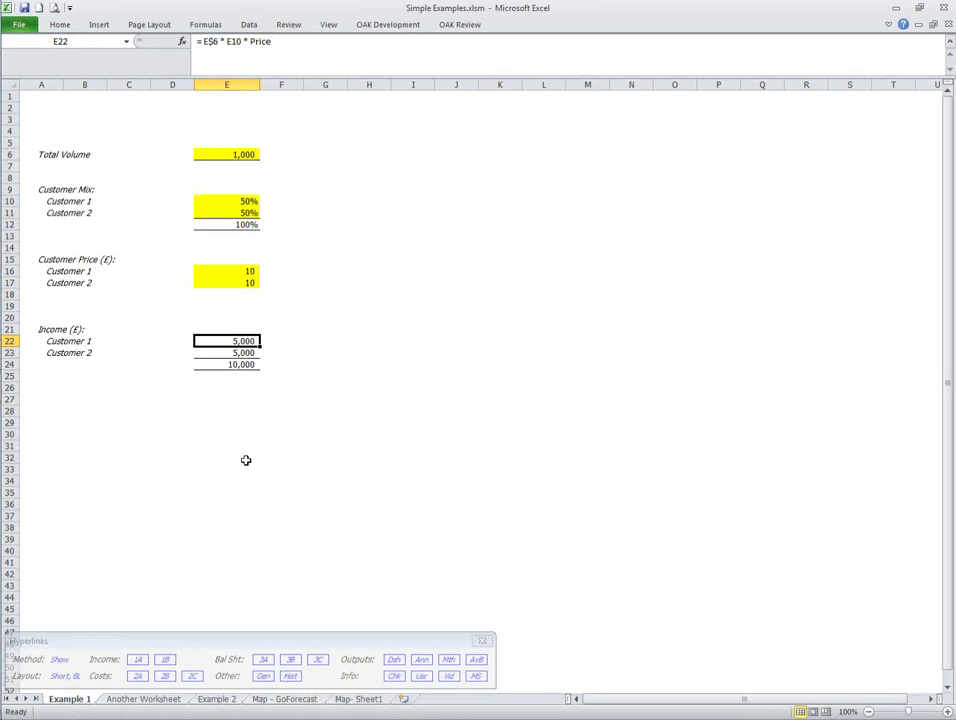
# Step: Examine the SUM function and its referenced range in the total income formula in E24, keeping the formula as is
pyautogui.click(252, 366)
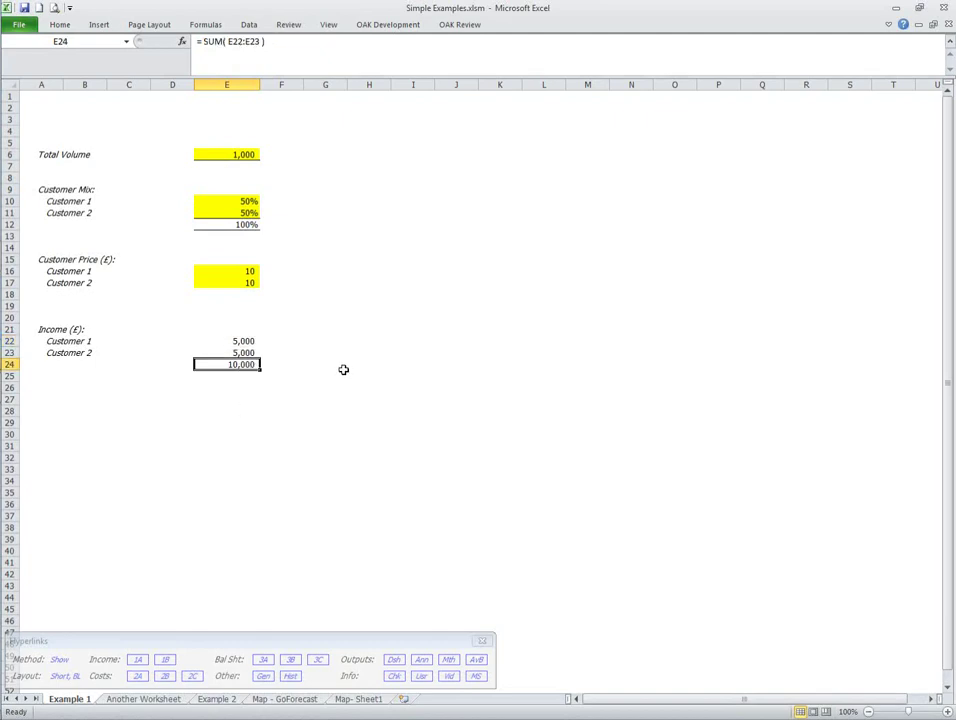
pyautogui.press('F2')
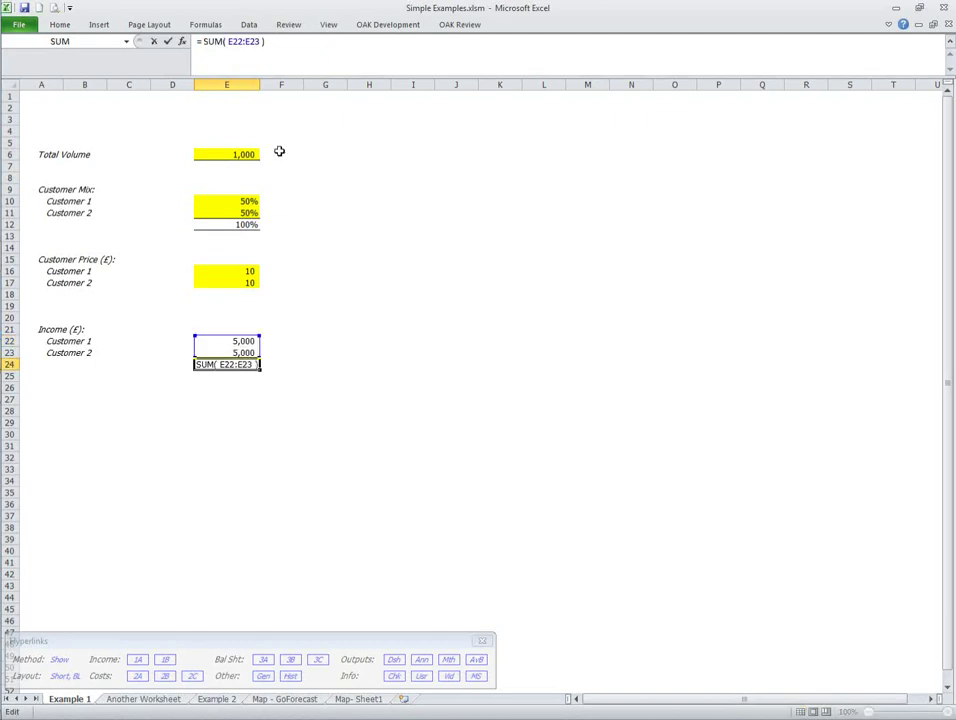
pyautogui.doubleClick(213, 41)
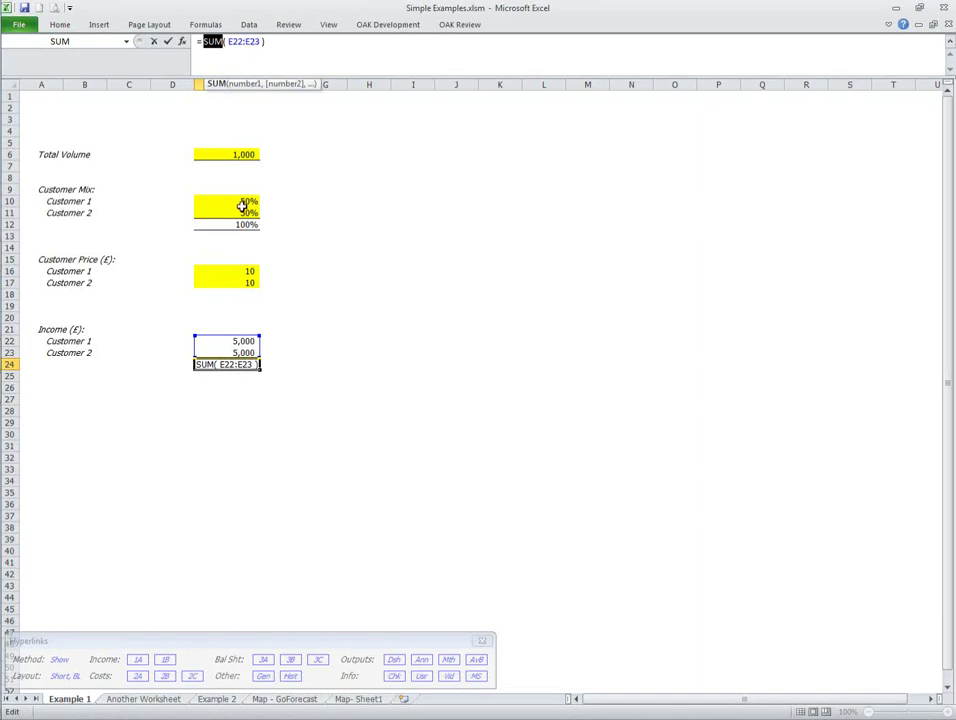
pyautogui.hotkey('ctrl', 'Return')
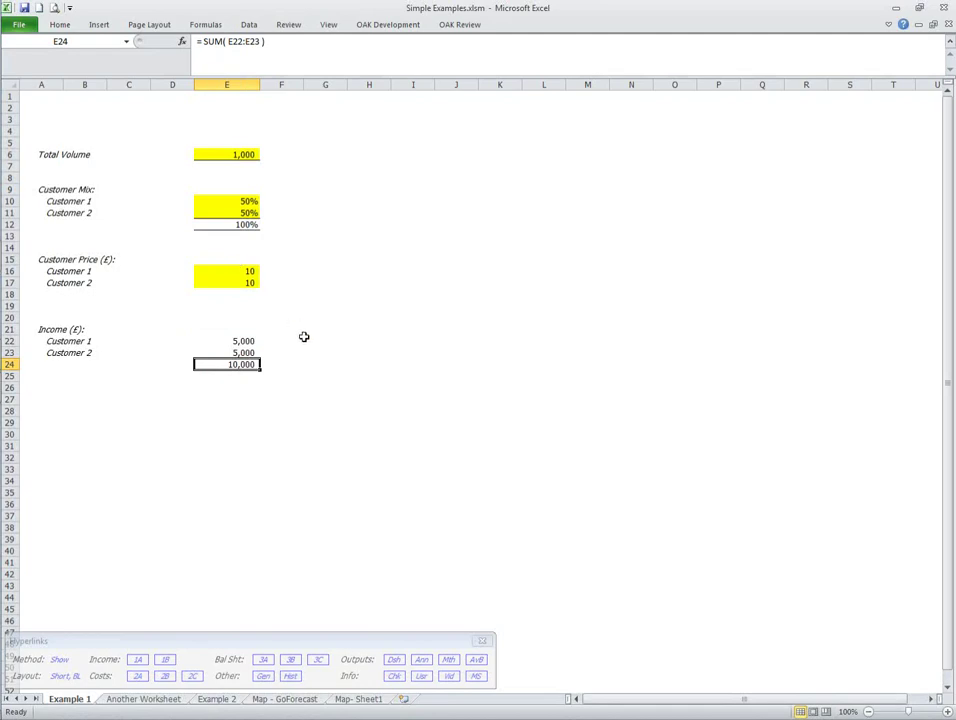
# Step: Enter IF in cell E28 below the income table
pyautogui.click(245, 410)
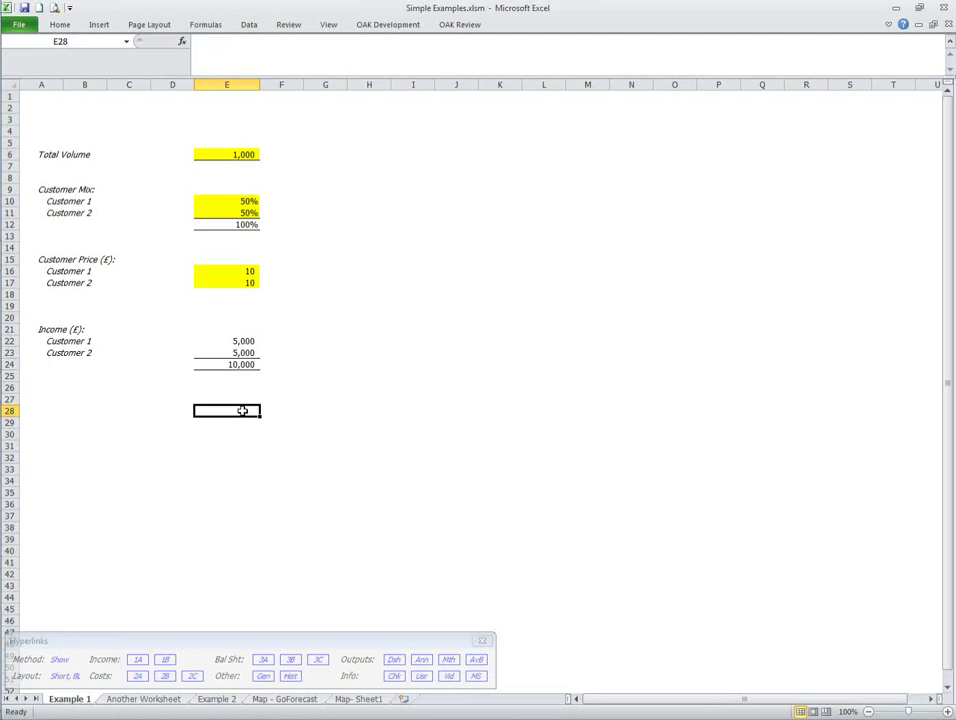
pyautogui.write('If')
pyautogui.press('Tab')
pyautogui.click(220, 408)
pyautogui.click(284, 410)
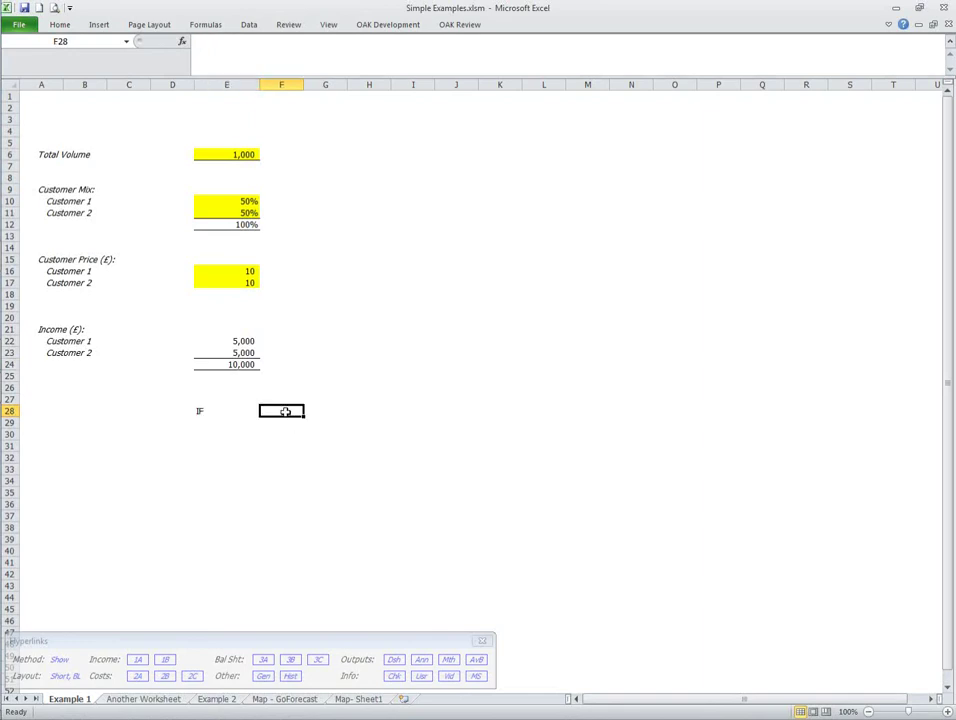
pyautogui.click(235, 408)
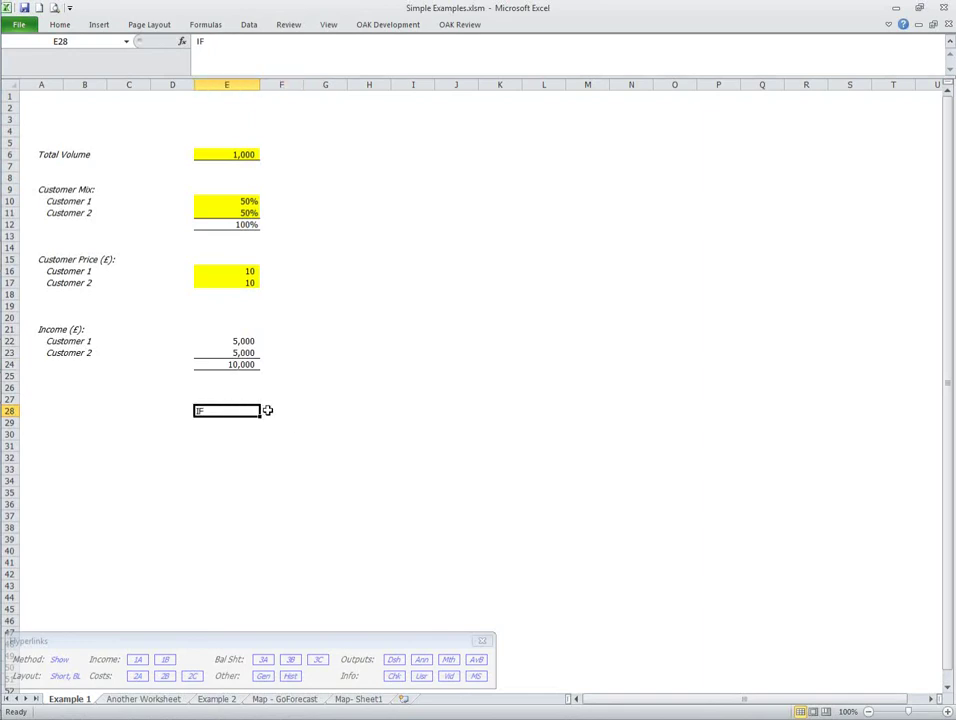
# Step: List the functions OR, AND, MIN and MAX down cells F28 to F31
pyautogui.click(272, 414)
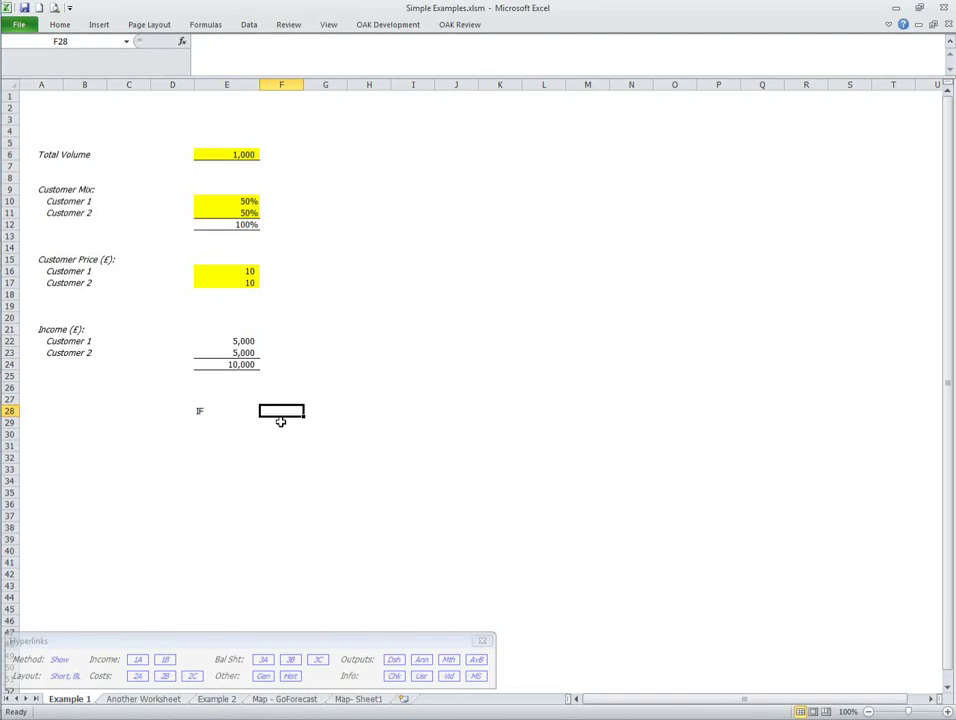
pyautogui.write('OR')
pyautogui.press('Return')
pyautogui.write('AND')
pyautogui.press('Return')
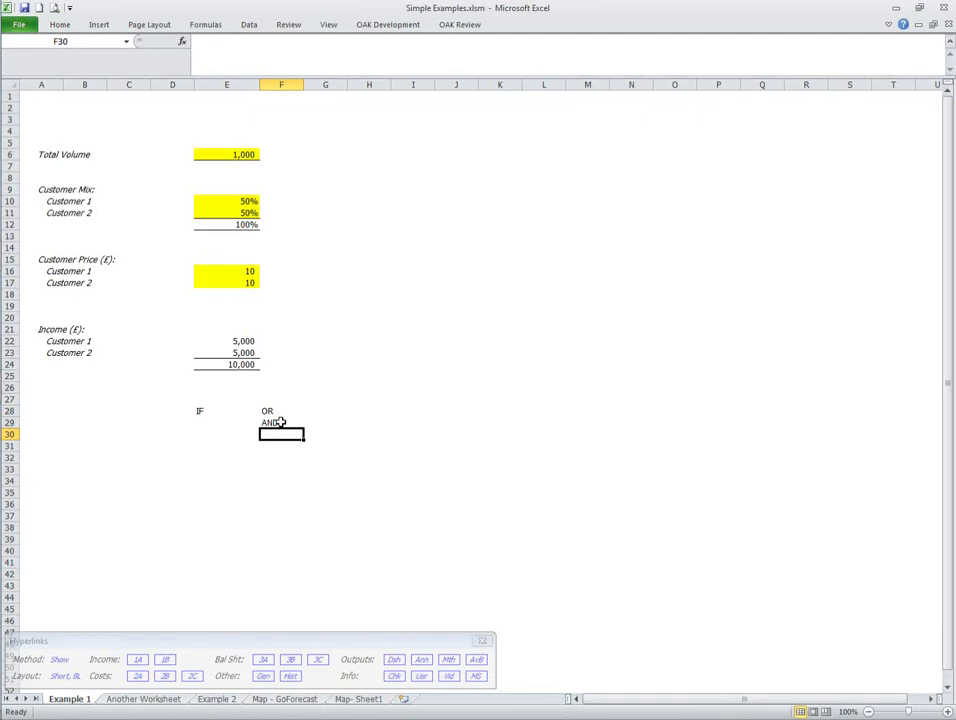
pyautogui.write('MIN')
pyautogui.press('Return')
pyautogui.write('MAX')
pyautogui.hotkey('ctrl', 'Return')
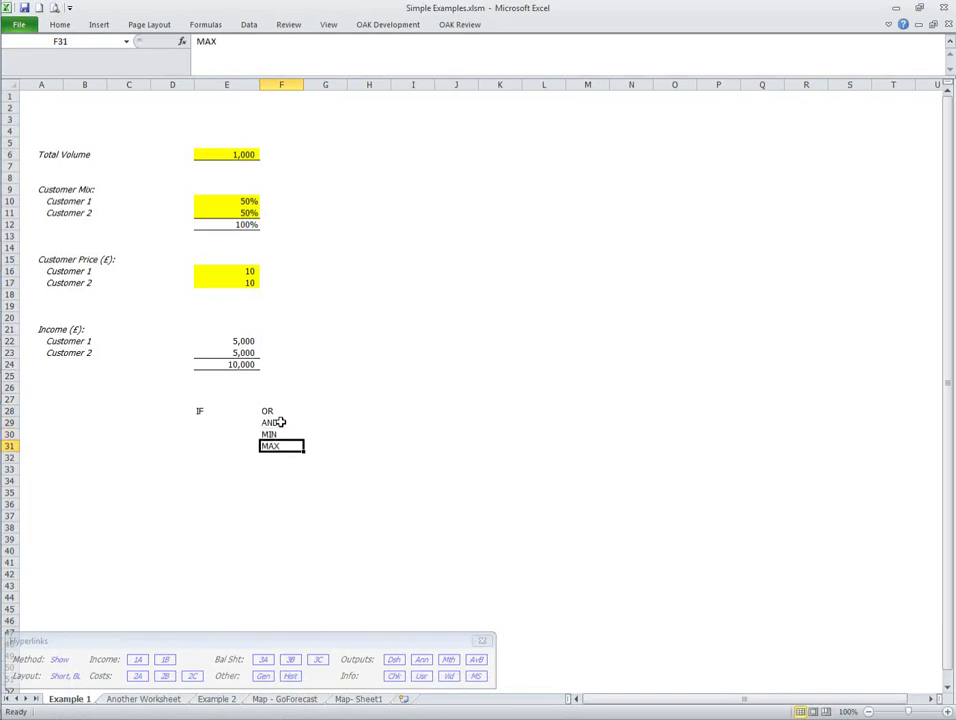
pyautogui.moveTo(280, 418); pyautogui.dragTo(277, 442)
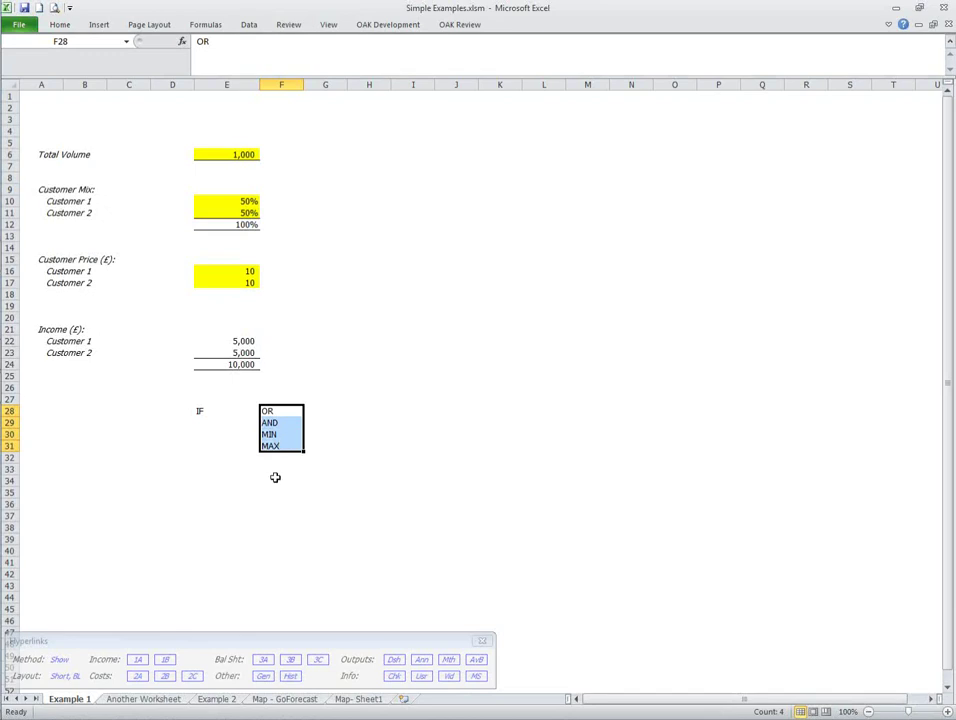
# Step: Re-enter IF in cell E28
pyautogui.click(203, 410)
pyautogui.write('IF')
pyautogui.hotkey('ctrl', 'Return')
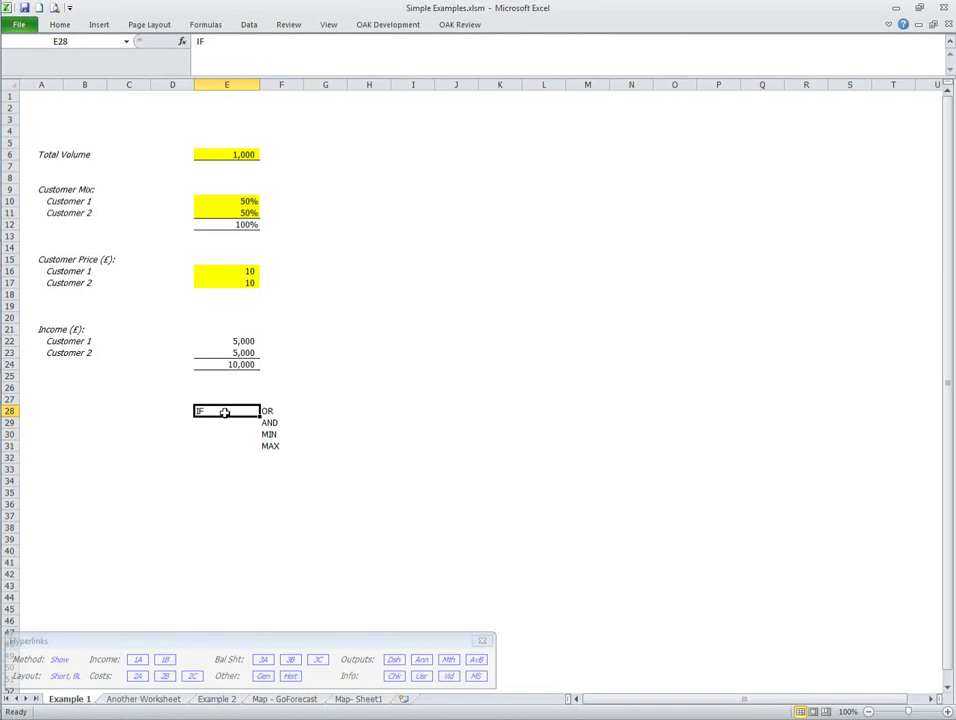
# Step: List the functions index, match and choose down cells G28 to G30, beside the OR, AND, MIN and MAX list
pyautogui.click(273, 410)
pyautogui.moveTo(273, 410); pyautogui.dragTo(303, 440)
pyautogui.press('Right')
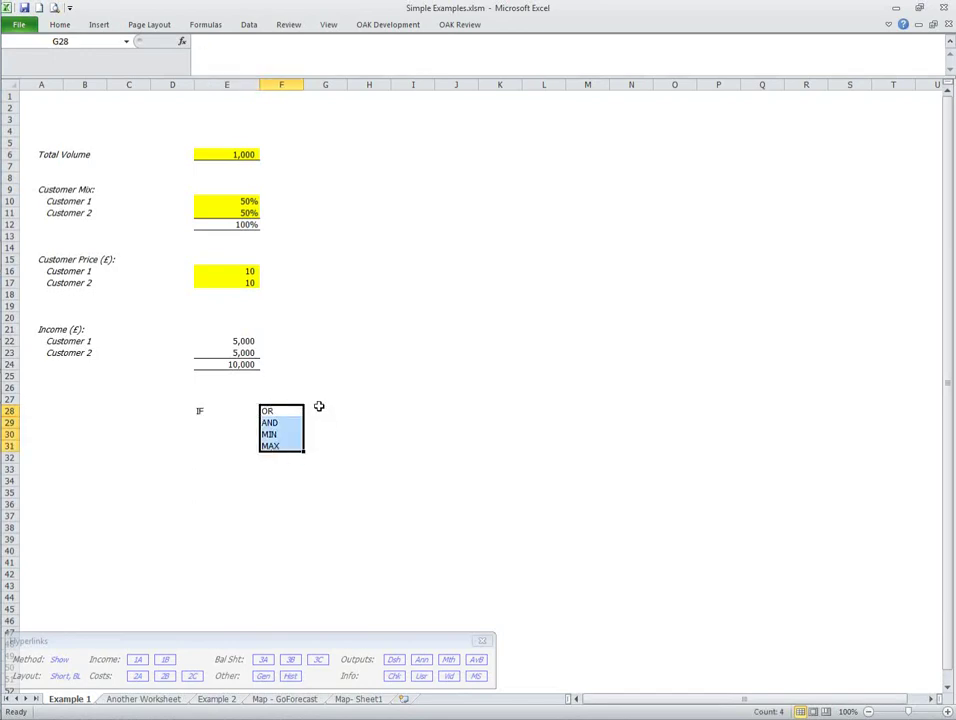
pyautogui.write('index')
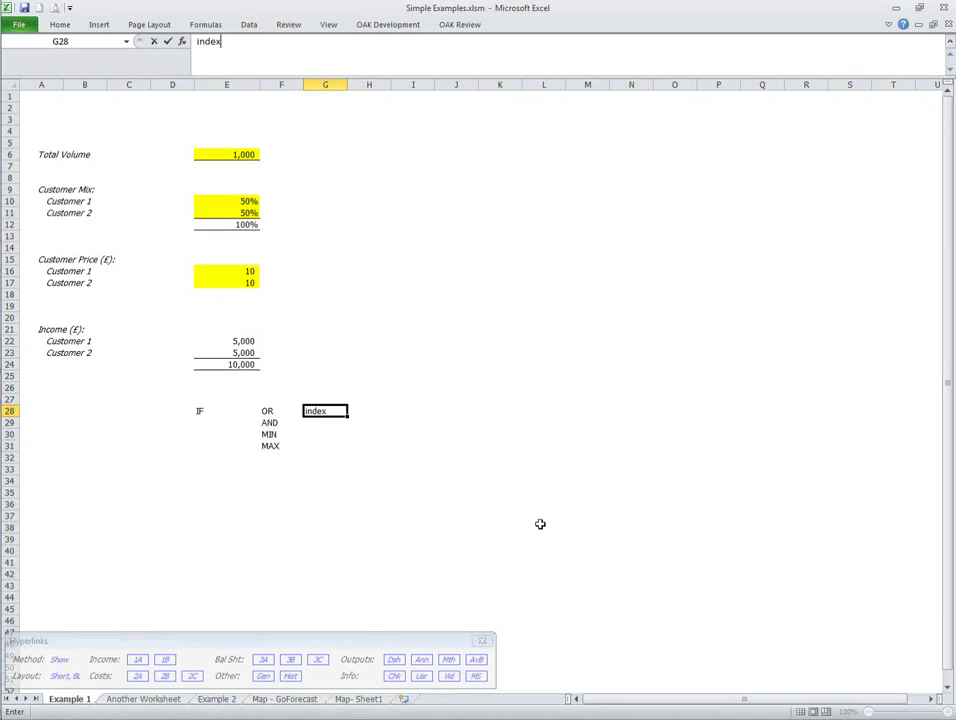
pyautogui.press('Return')
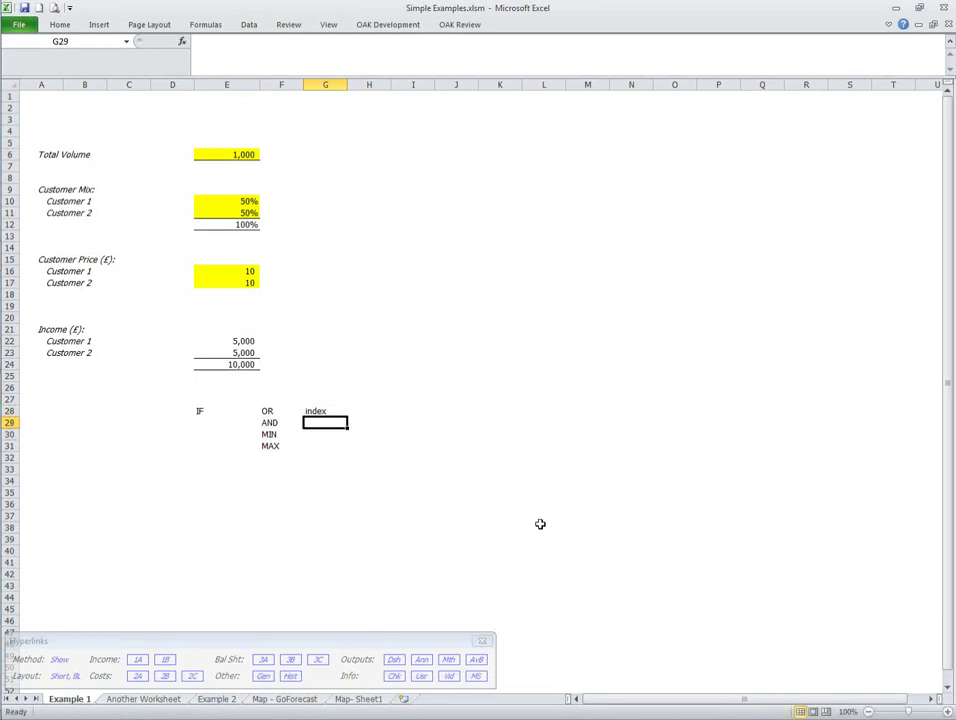
pyautogui.write('match')
pyautogui.press('Return')
pyautogui.write('choose')
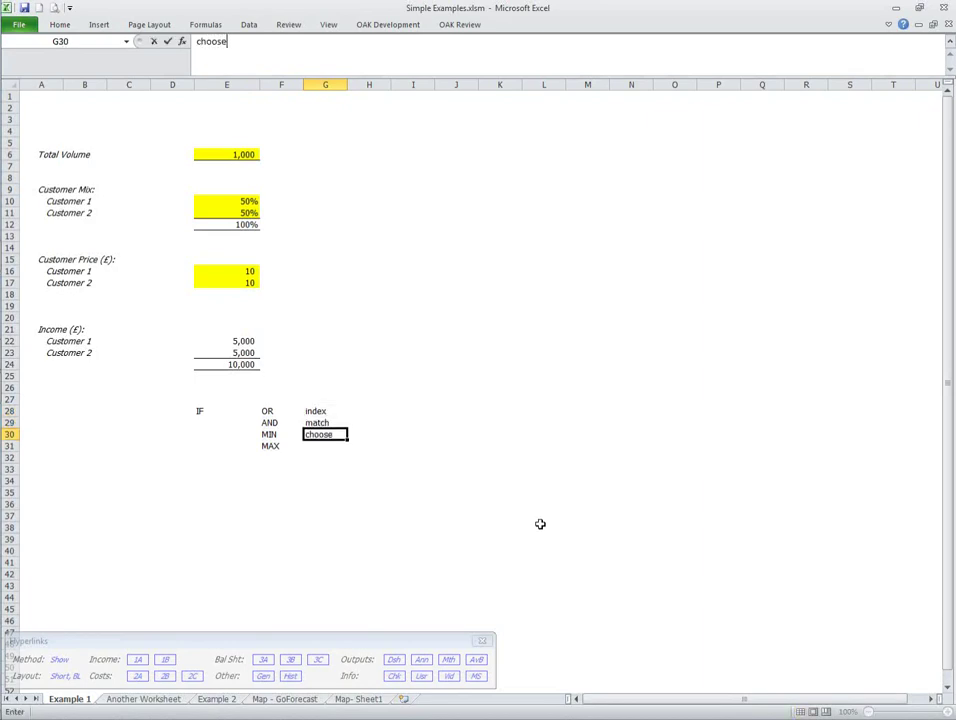
pyautogui.press('Return')
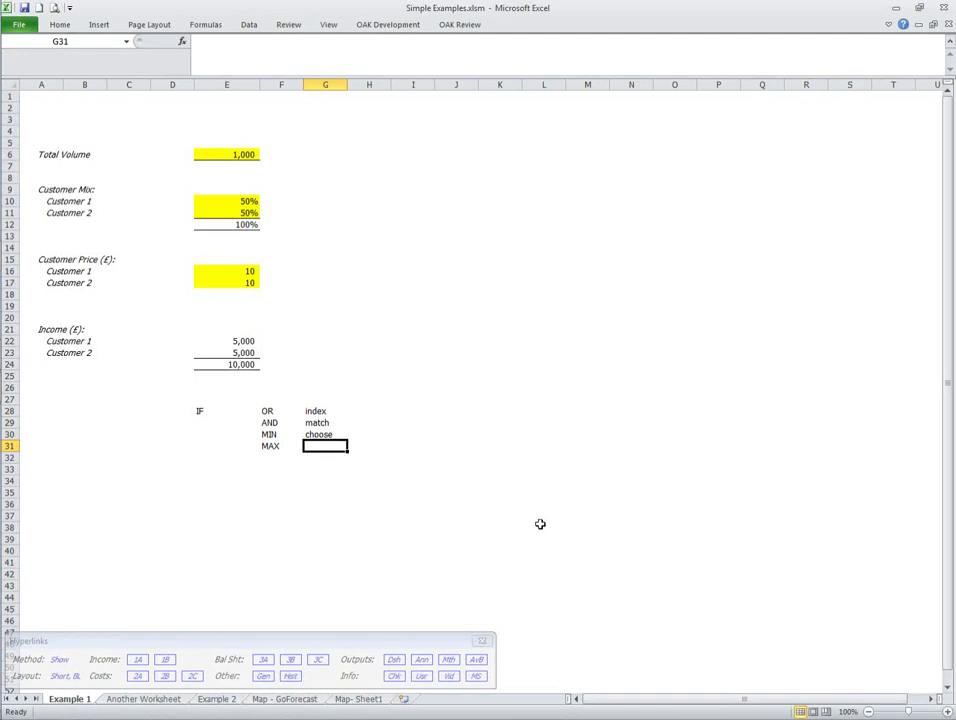
pyautogui.moveTo(337, 410); pyautogui.dragTo(335, 423)
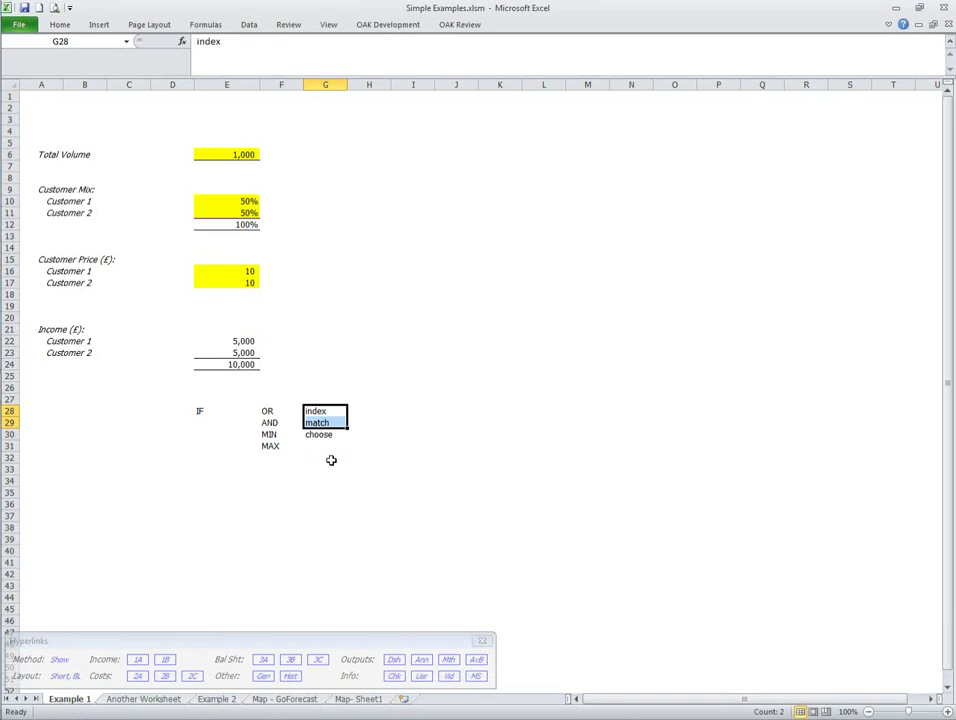
pyautogui.click(360, 400)
pyautogui.moveTo(318, 411)
pyautogui.mouseDown()
pyautogui.moveTo(329, 418)
pyautogui.moveTo(318, 428)
pyautogui.mouseUp()
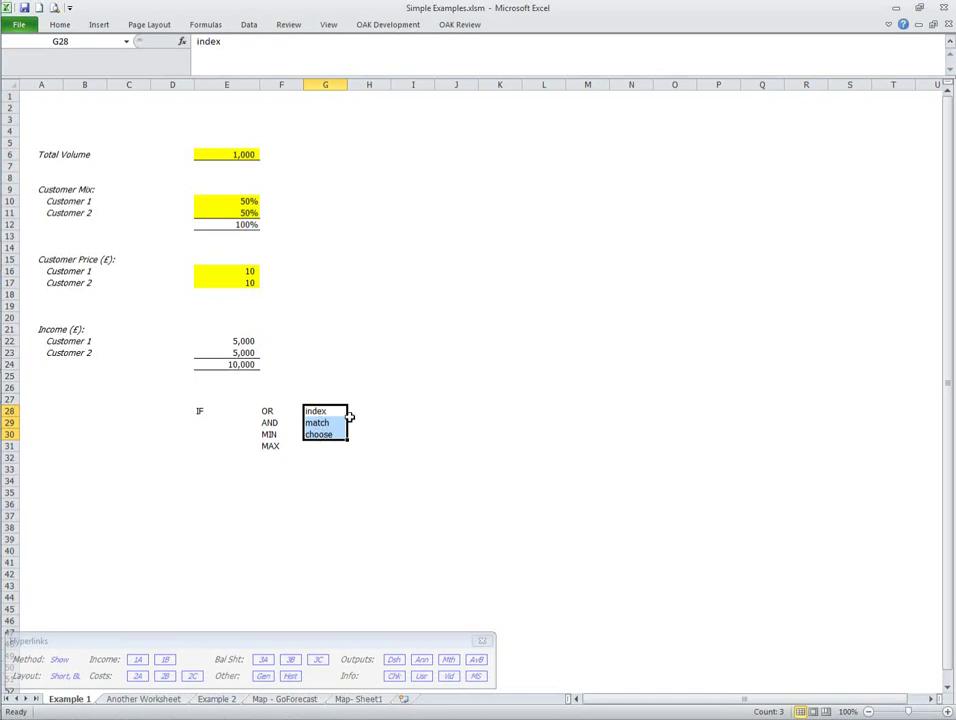
# Step: Enter sumproduct in cell H28 and review the function names listed in columns F to H
pyautogui.click(370, 413)
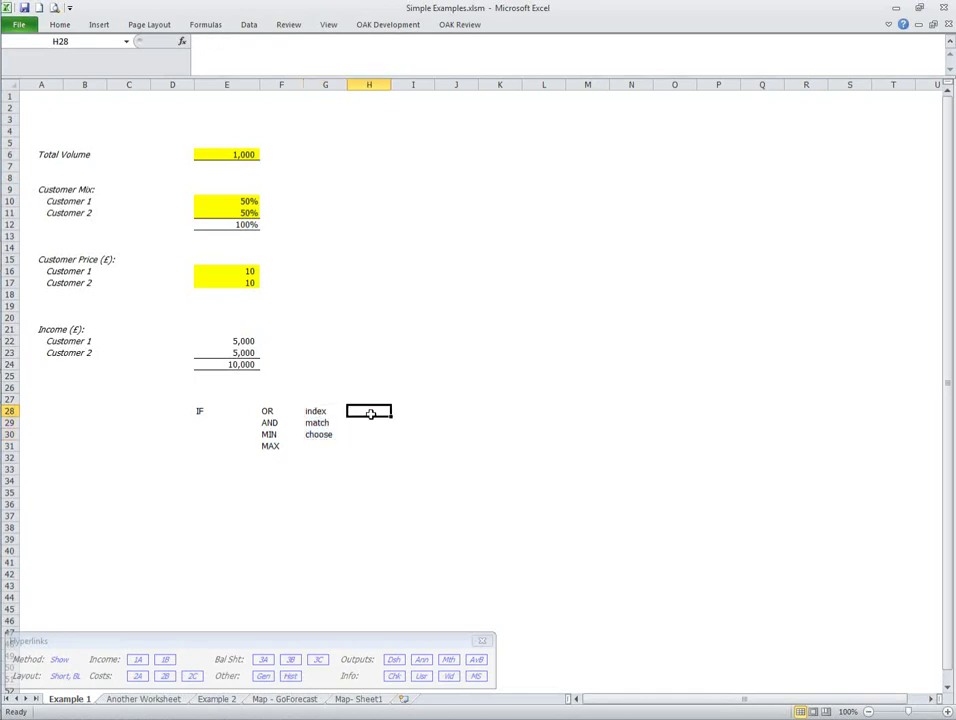
pyautogui.write('sumprodu')
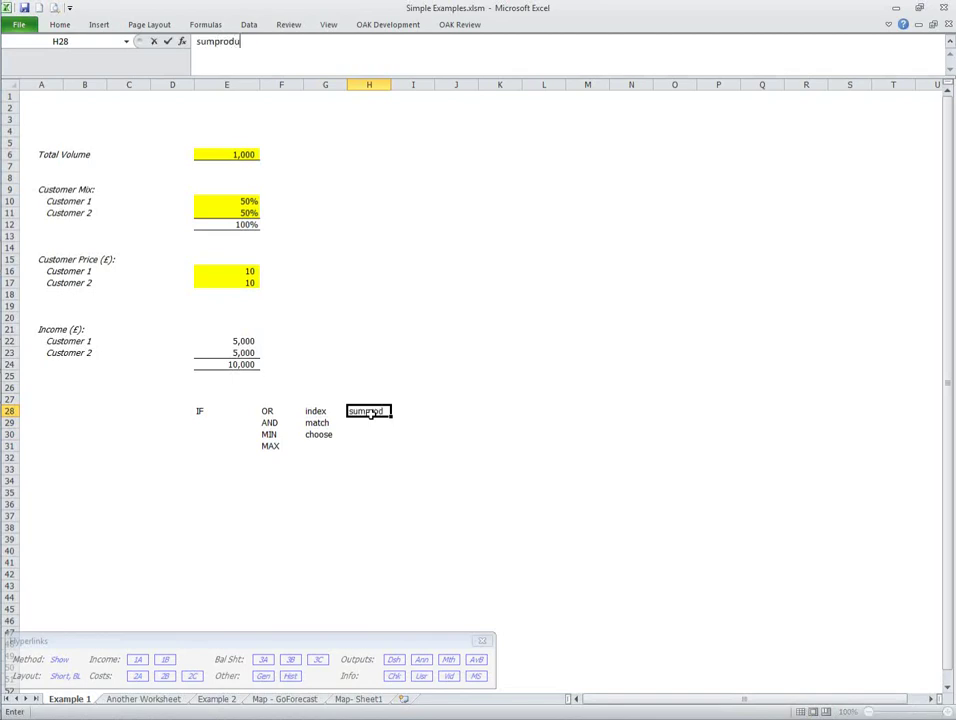
pyautogui.write('ct')
pyautogui.click(365, 457)
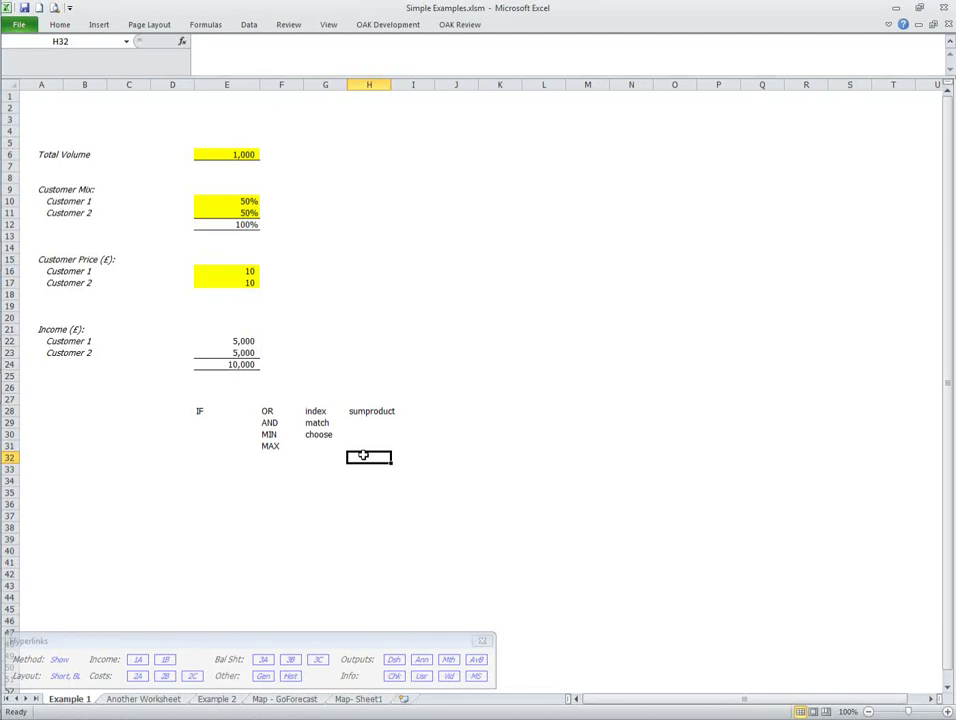
pyautogui.moveTo(279, 410); pyautogui.dragTo(282, 446)
pyautogui.moveTo(316, 411); pyautogui.dragTo(318, 434)
pyautogui.click(369, 411)
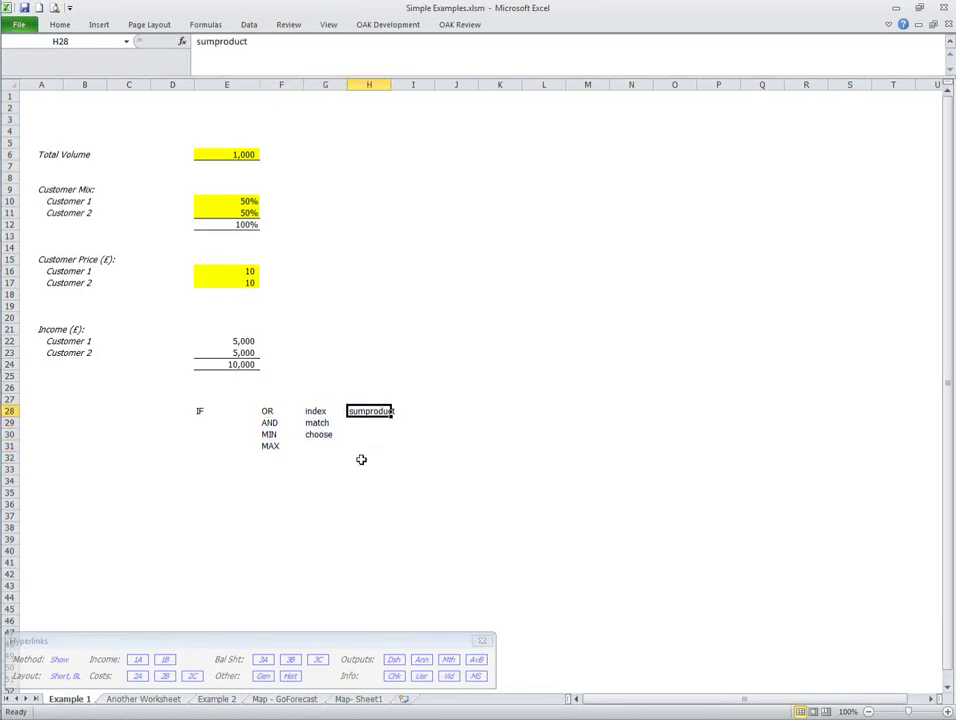
pyautogui.click(361, 459)
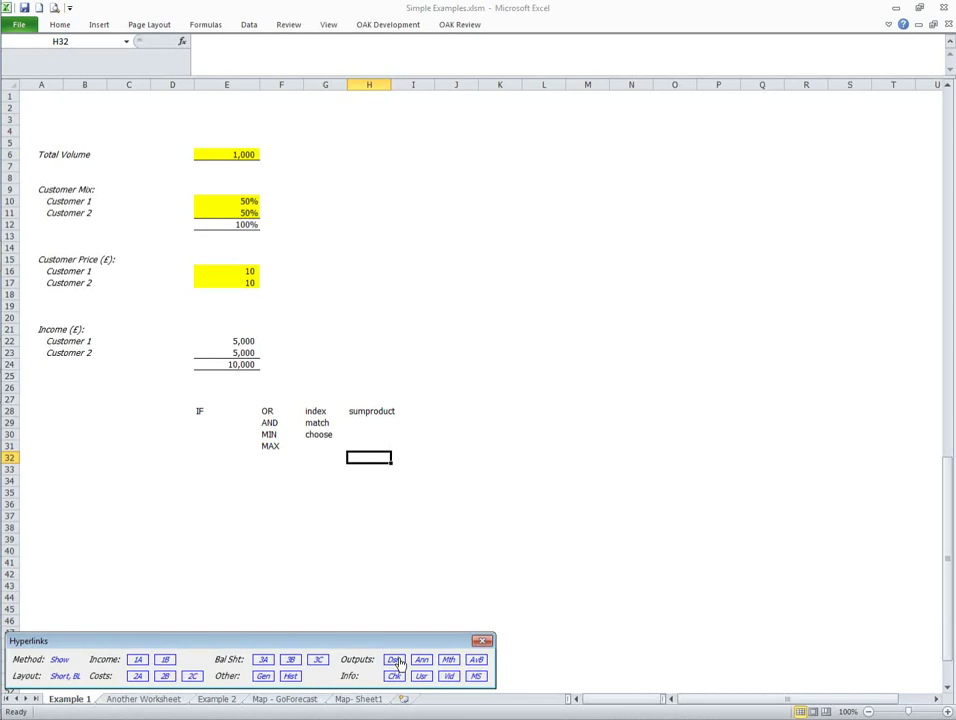
# Step: Switch to the GoForecast model's Dashboard and examine the Dec '12 Budget column heading in the Summary Financial Statements
pyautogui.click(396, 660)
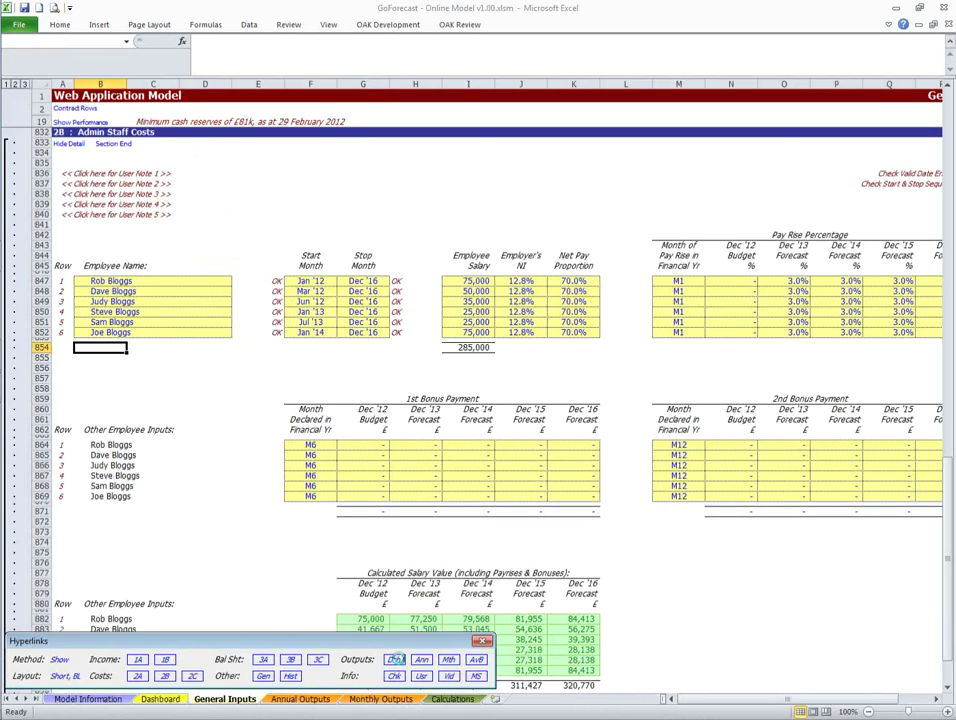
pyautogui.click(396, 660)
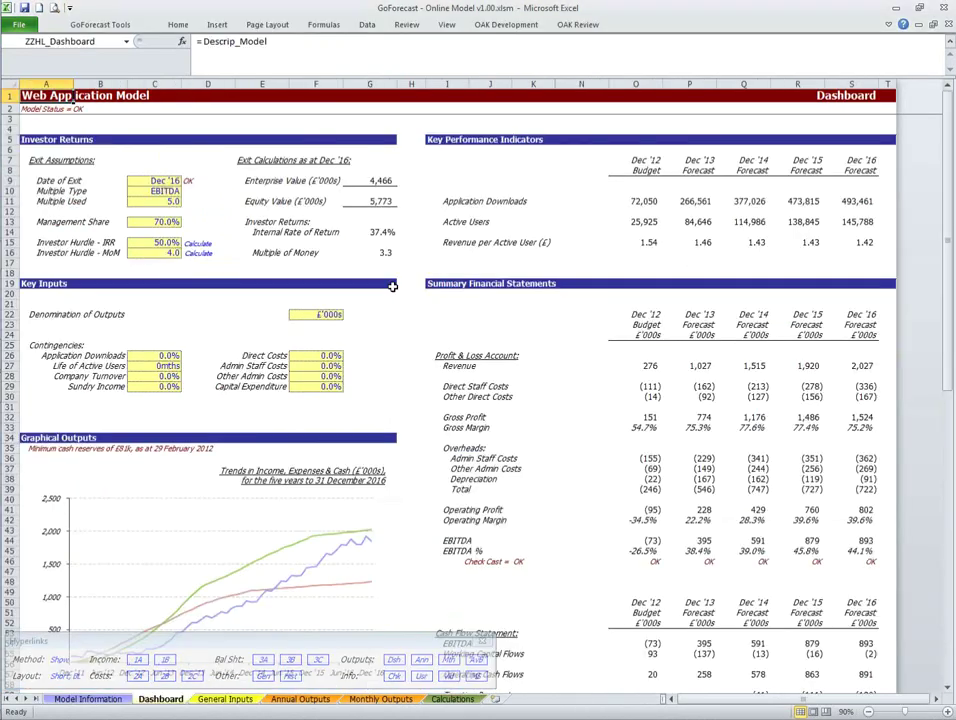
pyautogui.click(395, 290)
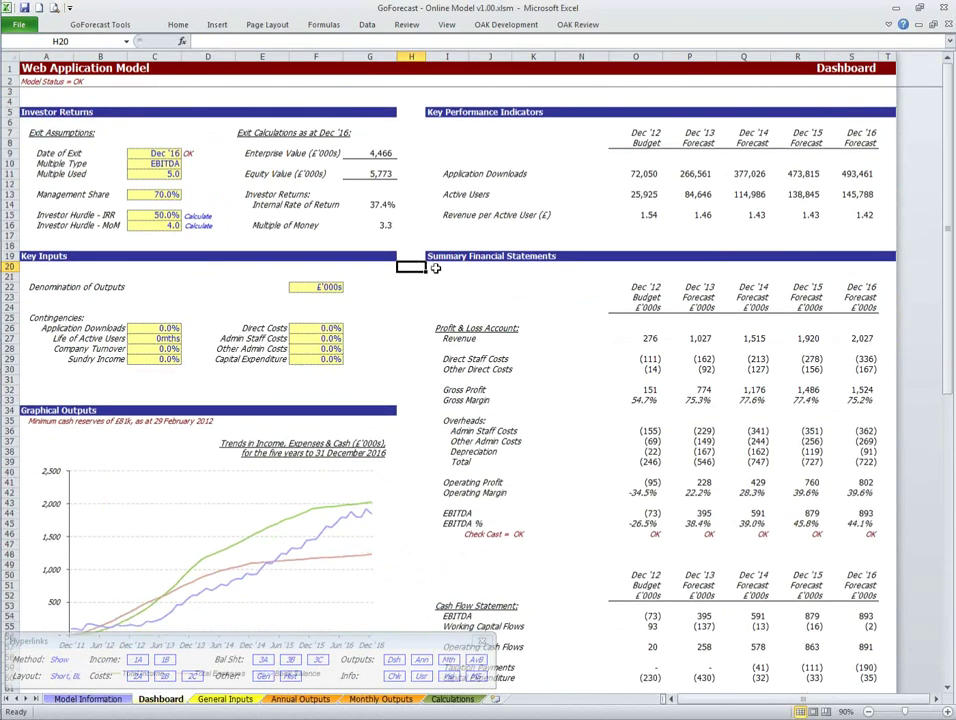
pyautogui.click(645, 298)
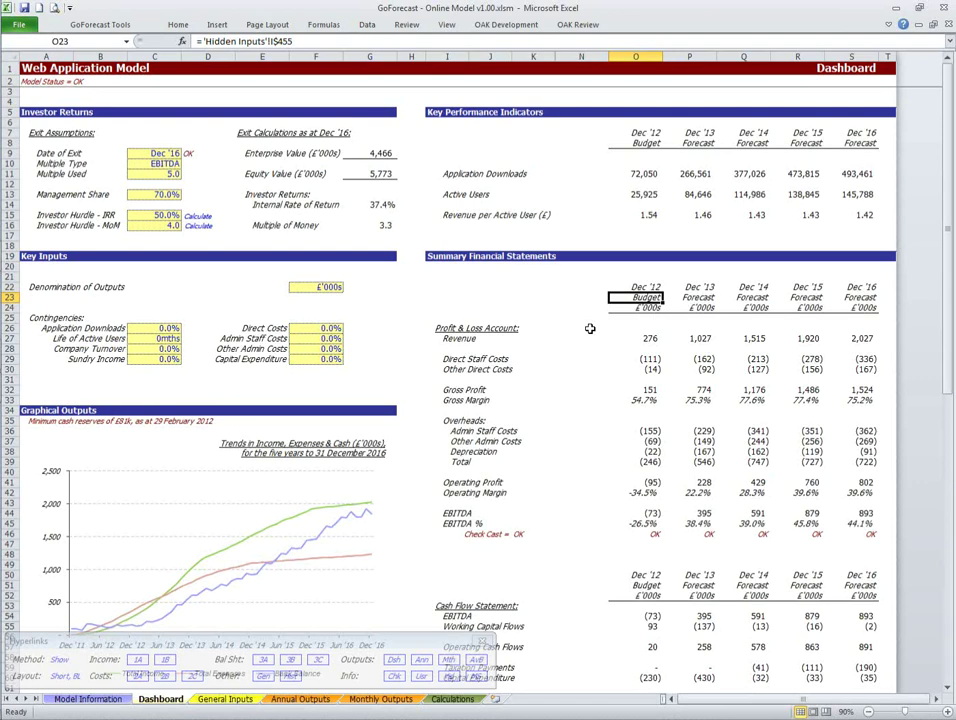
pyautogui.scroll(-1, 590, 328)
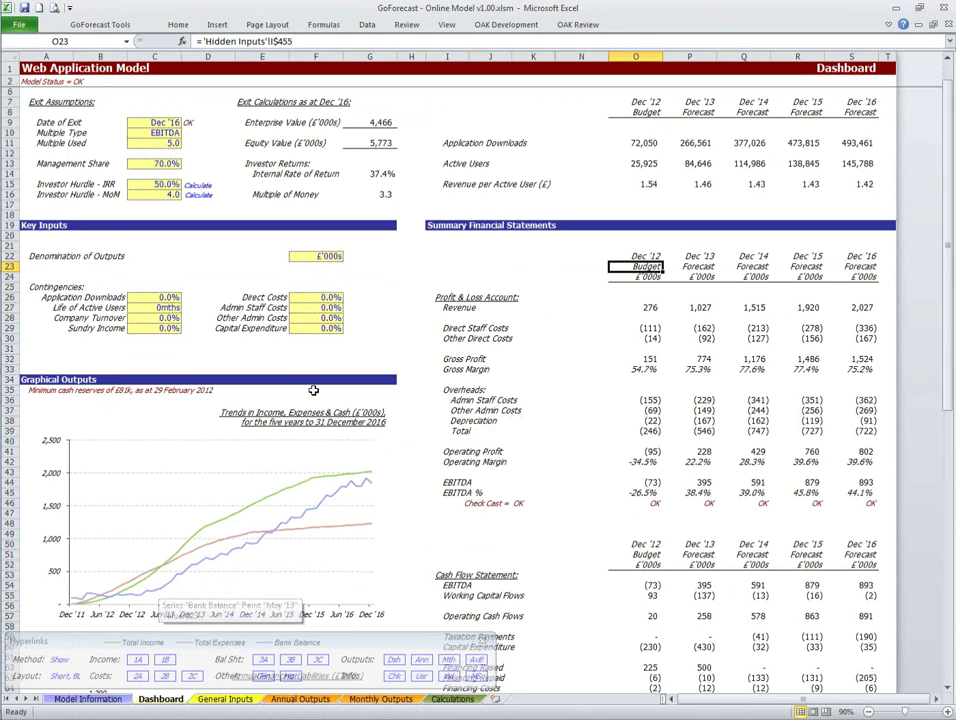
# Step: Unhide the Historic Data sheet
pyautogui.click(370, 348)
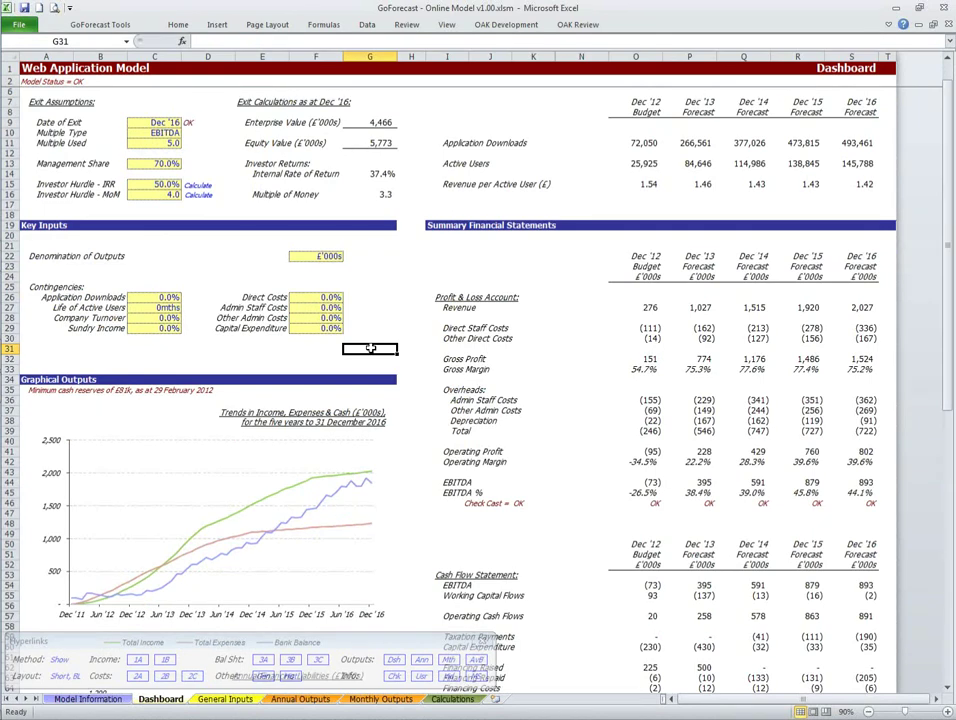
pyautogui.hotkey('ctrl', 'shift', 's')
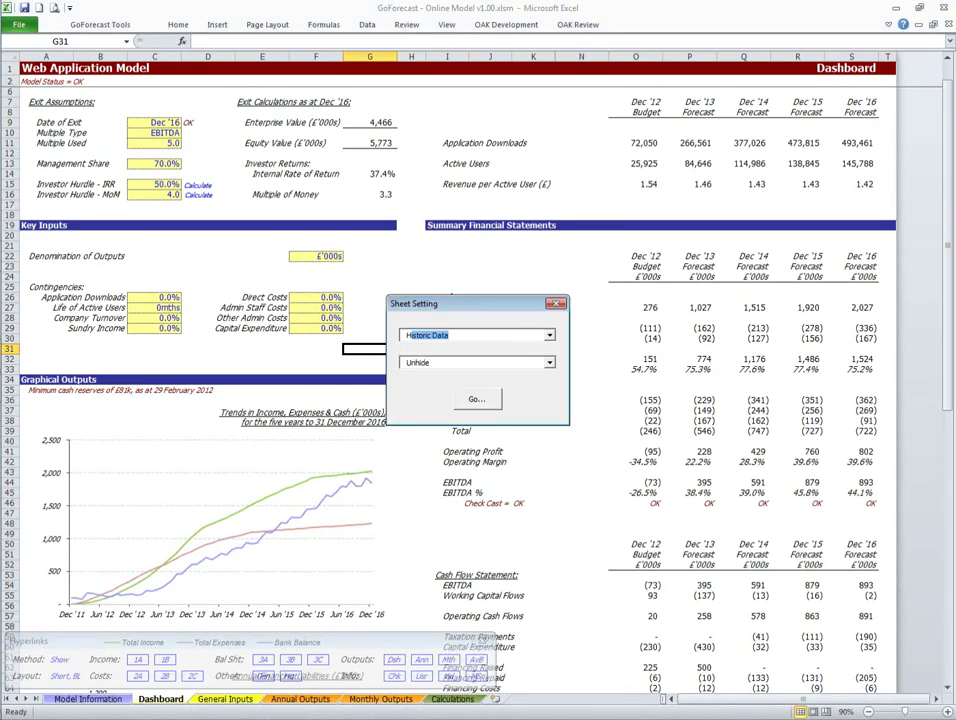
pyautogui.press('Tab')
pyautogui.press('Tab')
pyautogui.press('Return')
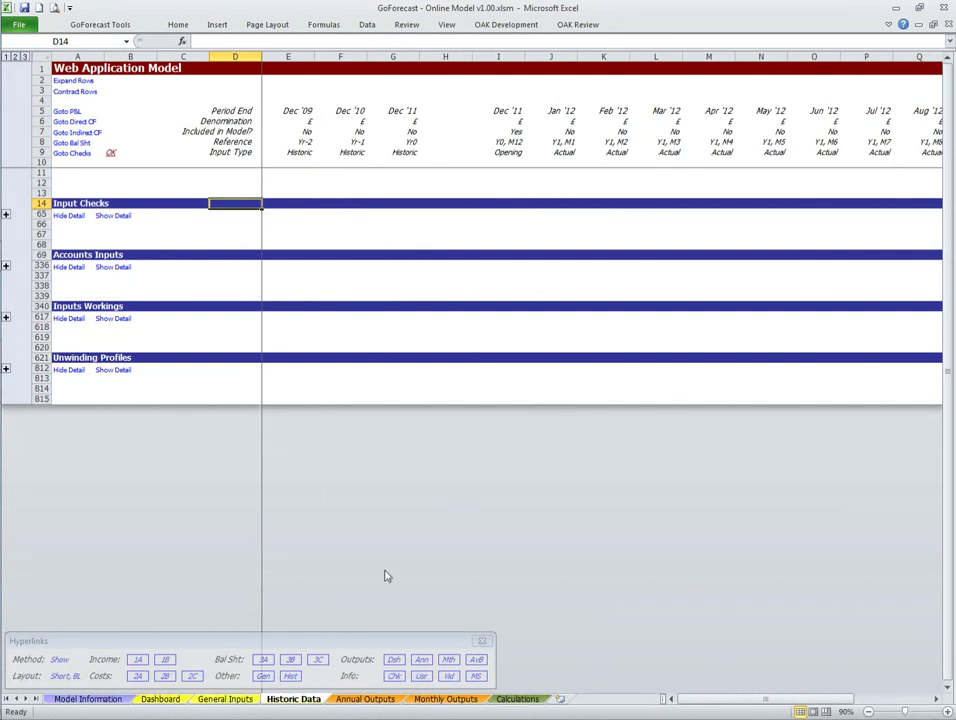
# Step: Expand the Timeline Inputs in General Inputs and set the Number of Months Actual to 3 months to Mar '12
pyautogui.click(238, 702)
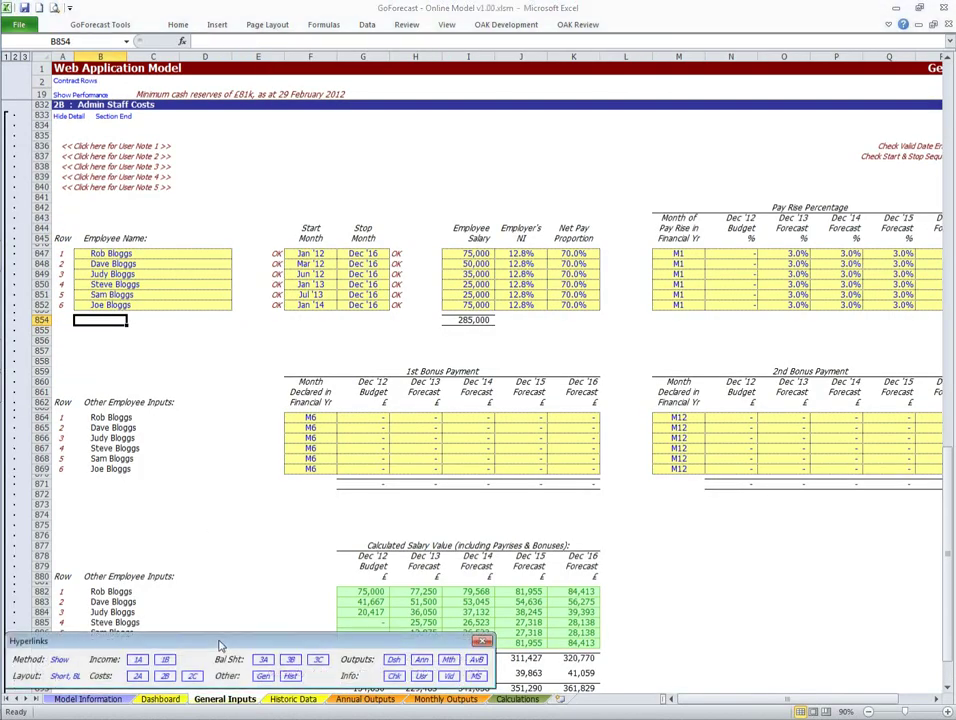
pyautogui.click(261, 677)
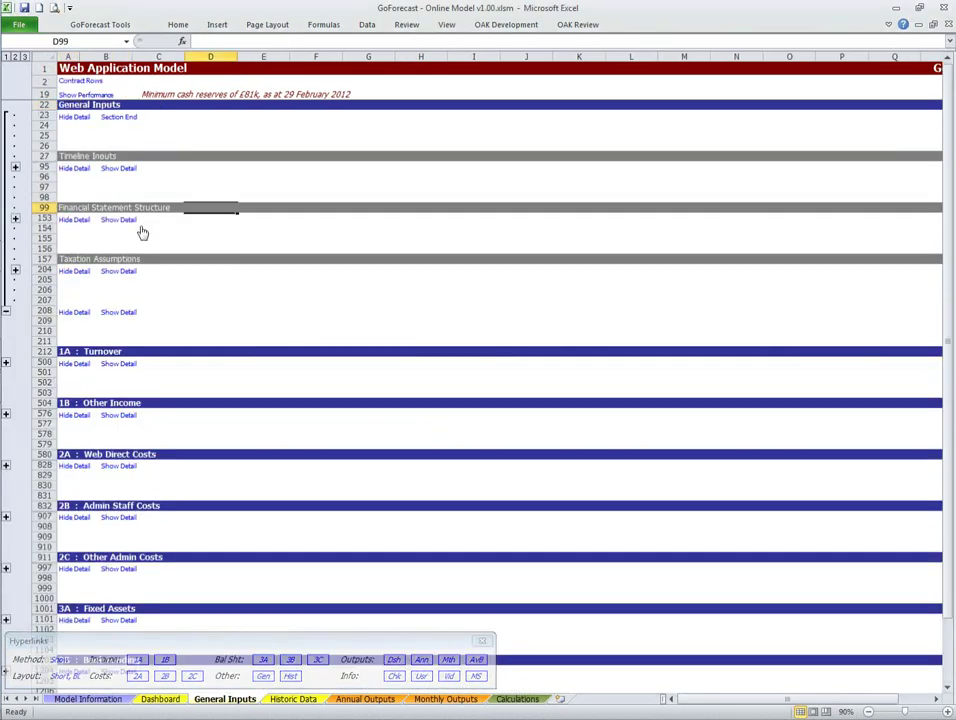
pyautogui.click(112, 239)
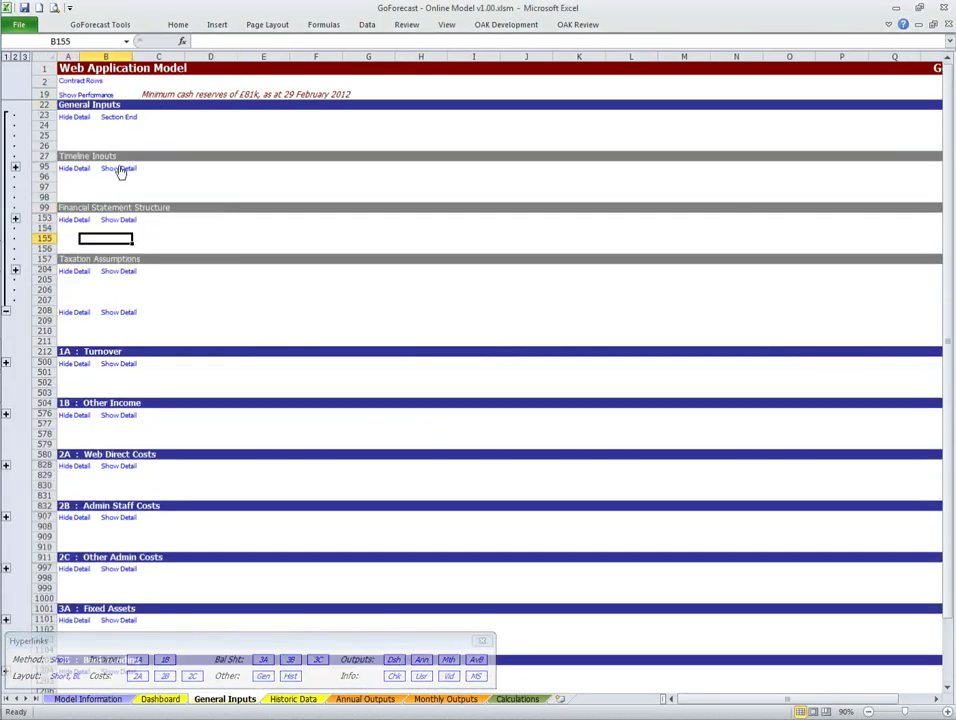
pyautogui.click(120, 170)
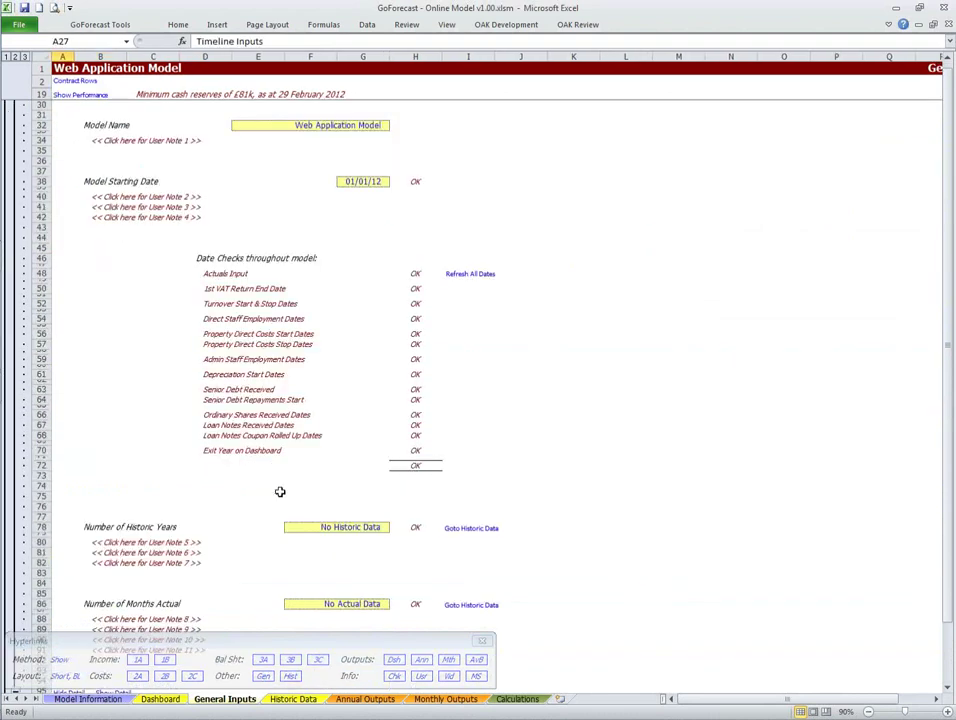
pyautogui.scroll(-3, 280, 491)
pyautogui.click(316, 516)
pyautogui.click(395, 517)
pyautogui.click(350, 559)
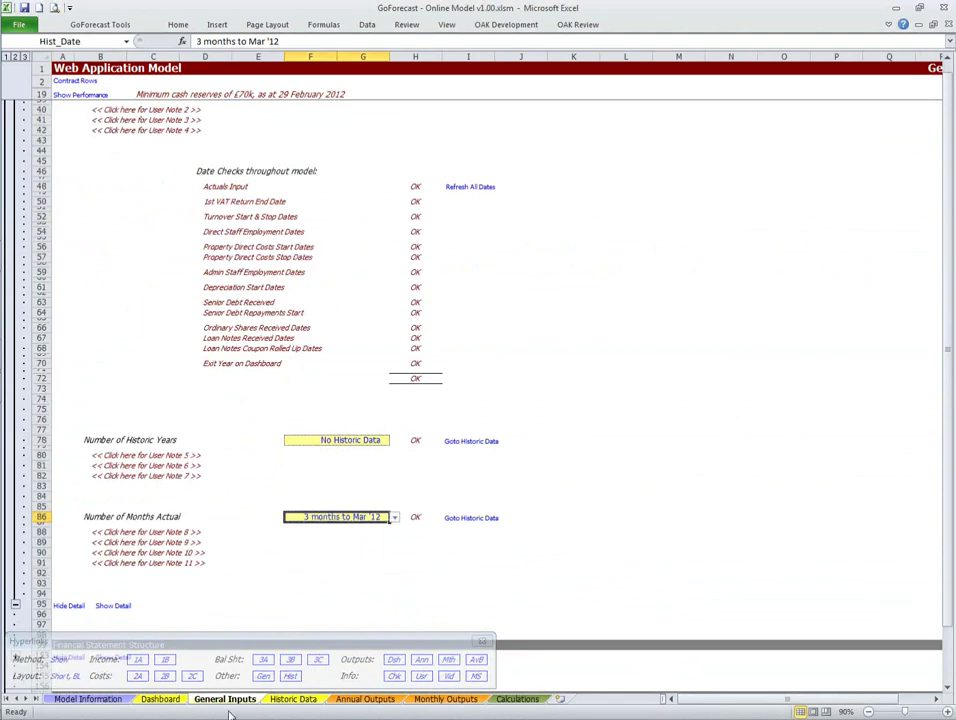
# Step: From the Dashboard, generate an Actuals vs. Budget report comparing Entirely Budget Data (no Actuals) with Actuals to 31 March 2012 (3 months)
pyautogui.click(150, 700)
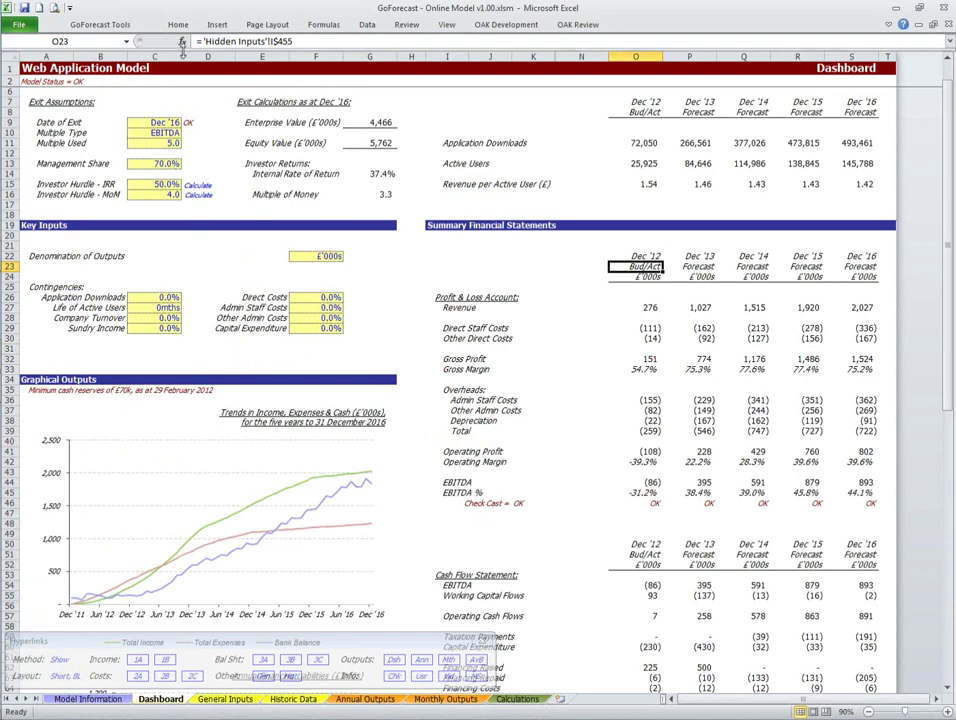
pyautogui.click(103, 25)
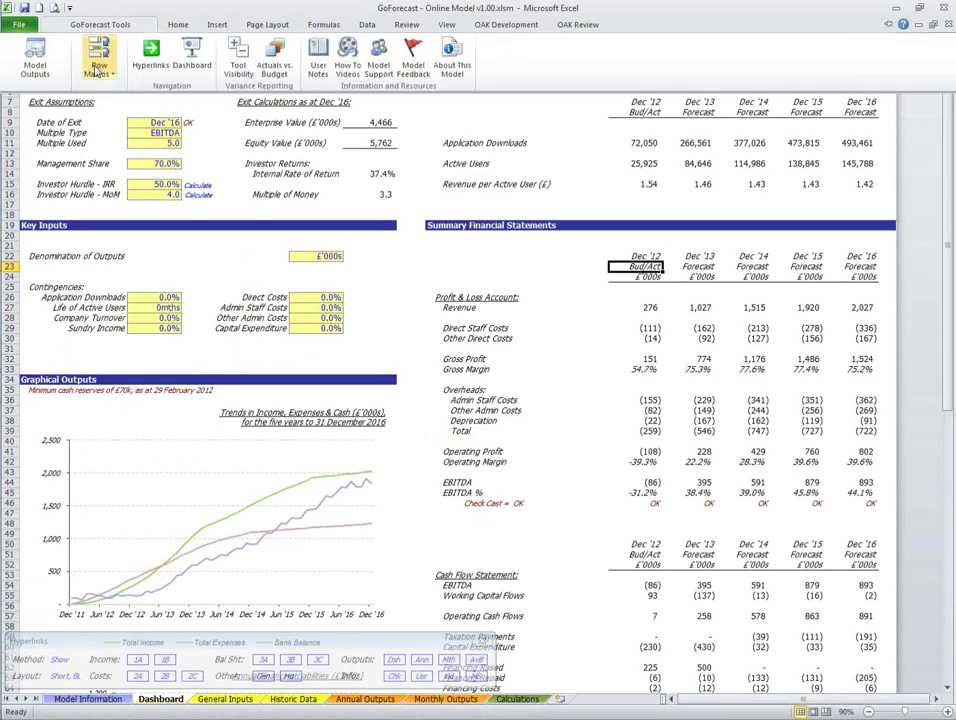
pyautogui.click(270, 62)
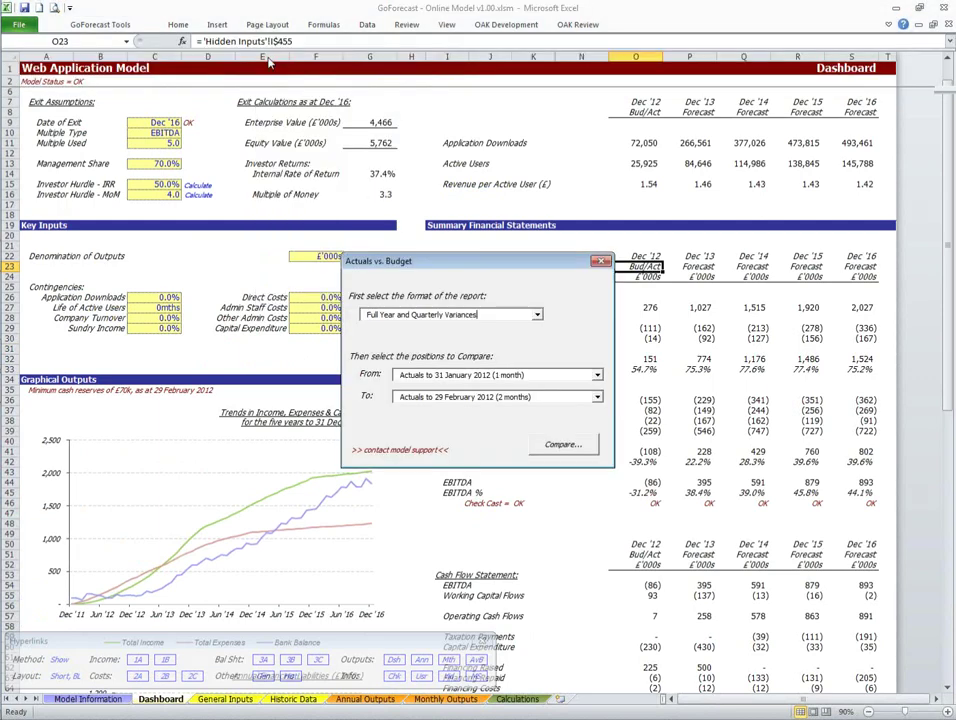
pyautogui.click(597, 374)
pyautogui.click(561, 397)
pyautogui.click(597, 397)
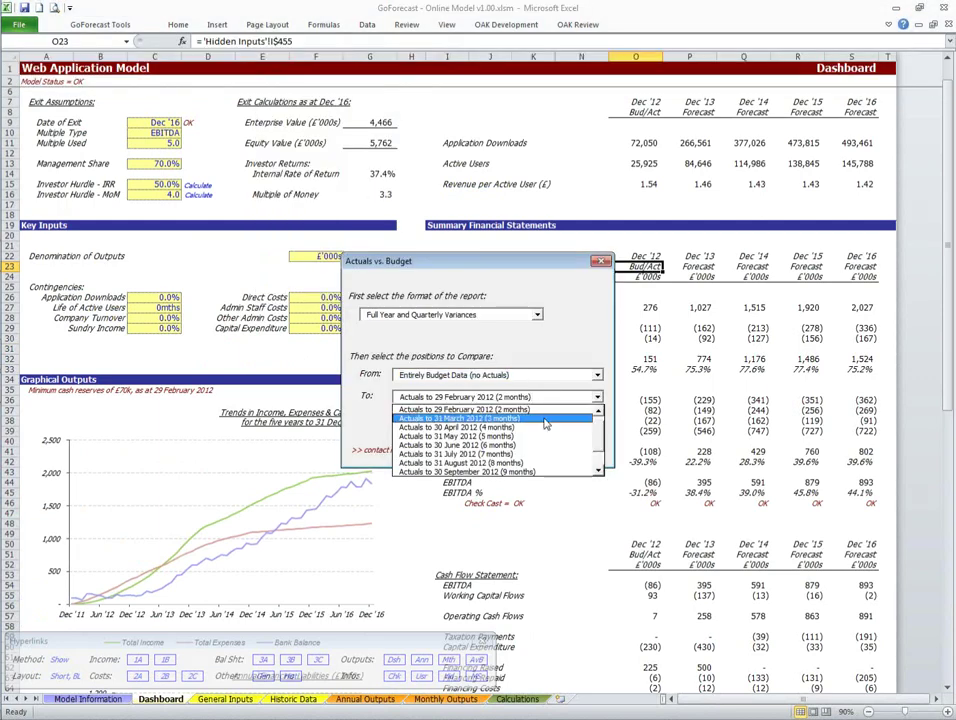
pyautogui.click(545, 419)
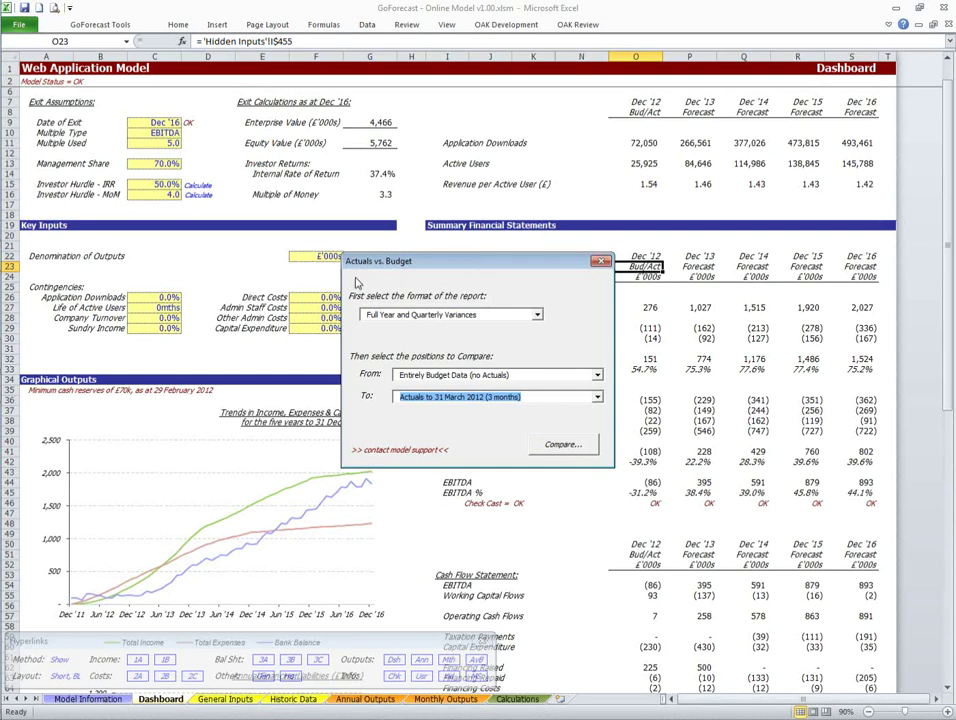
pyautogui.click(545, 446)
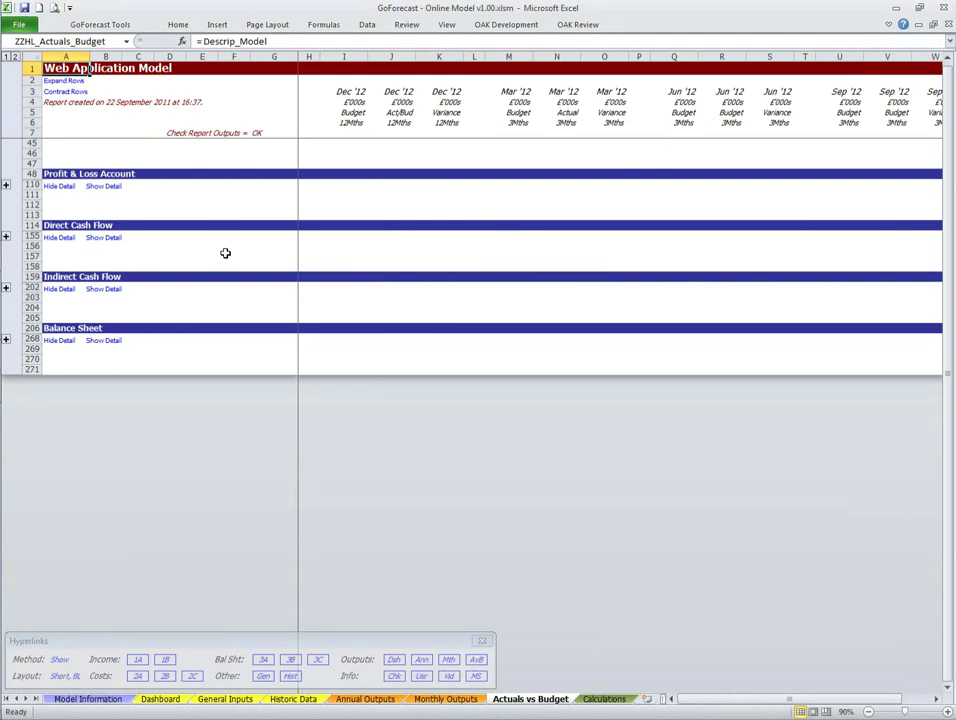
# Step: Show the Profit & Loss Account detail in the report and examine the Dec '12 and Mar '12 budget, actual and variance headings
pyautogui.click(92, 238)
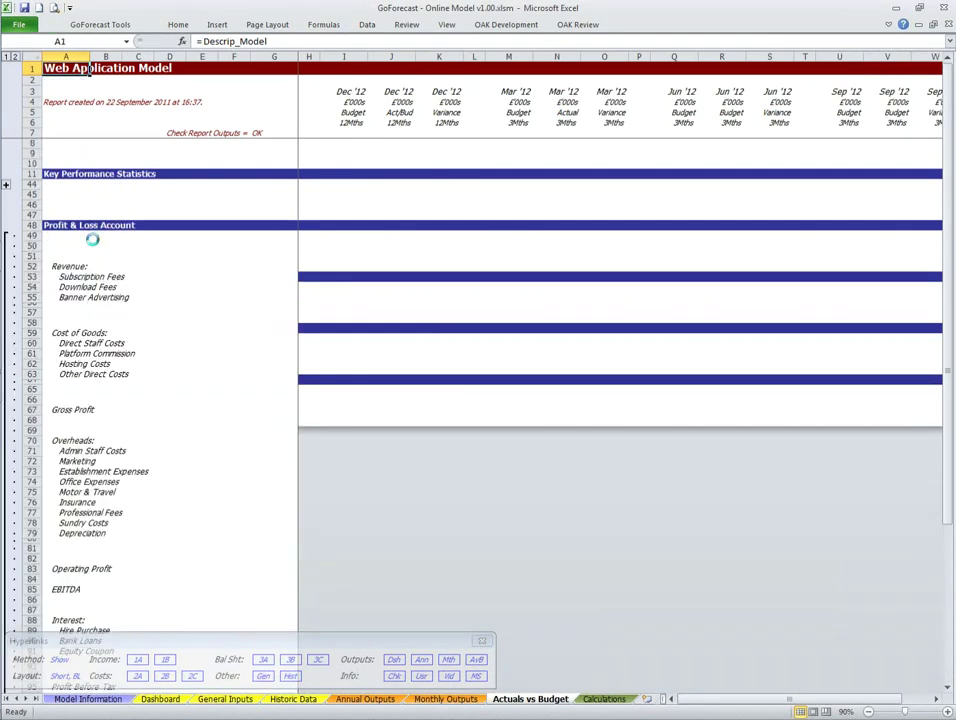
pyautogui.moveTo(342, 88); pyautogui.dragTo(410, 135)
pyautogui.moveTo(513, 91); pyautogui.dragTo(610, 122)
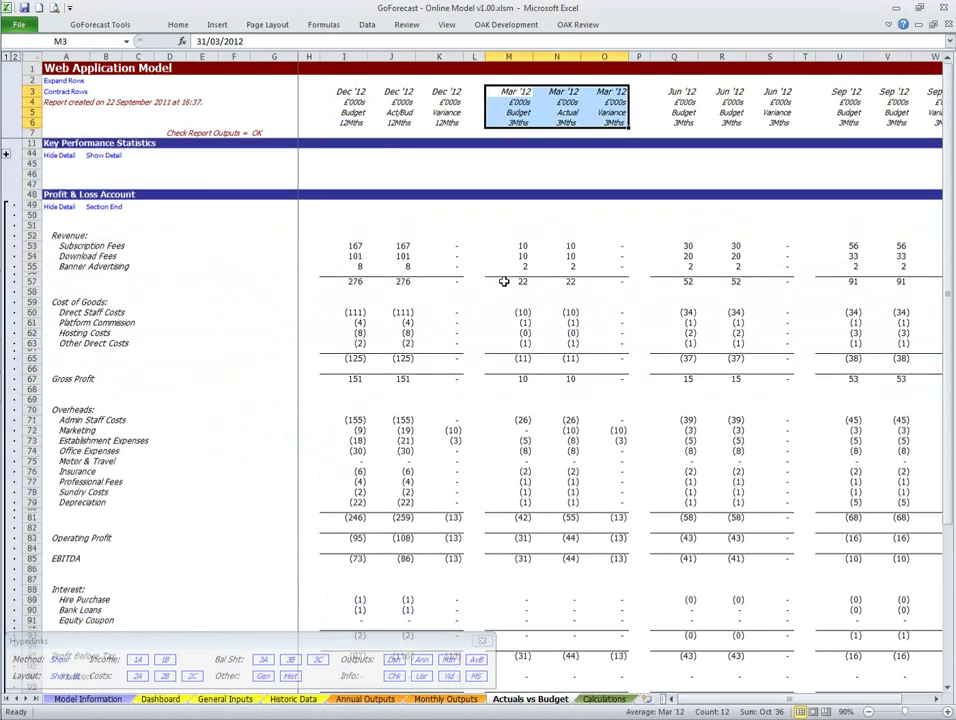
# Step: Examine the Dec '12 Act/Bud EBITDA, the Marketing and Establishment Expenses variances, and the Mar '12 actual Marketing cost
pyautogui.scroll(-5, 504, 282)
pyautogui.click(400, 399)
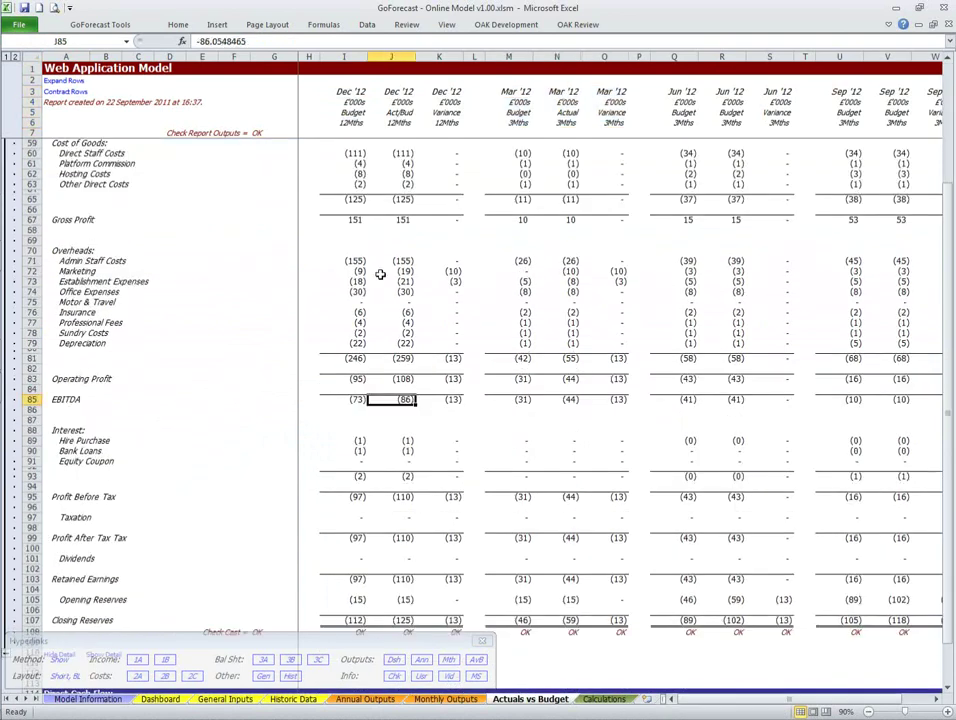
pyautogui.moveTo(450, 271); pyautogui.dragTo(449, 281)
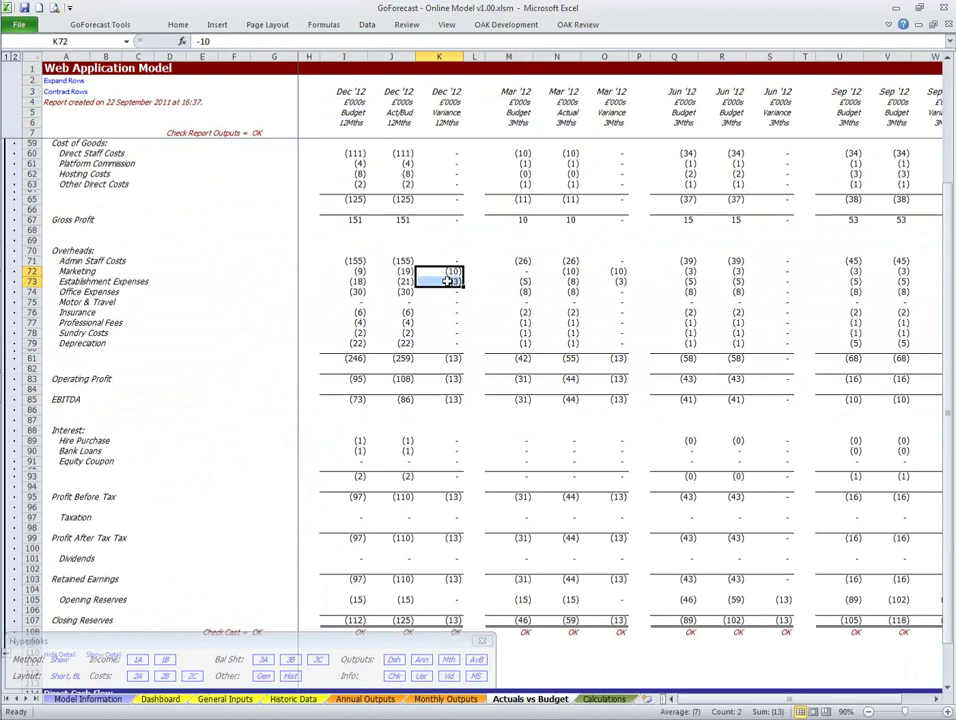
pyautogui.scroll(1, 448, 281)
pyautogui.scroll(3, 447, 281)
pyautogui.click(552, 389)
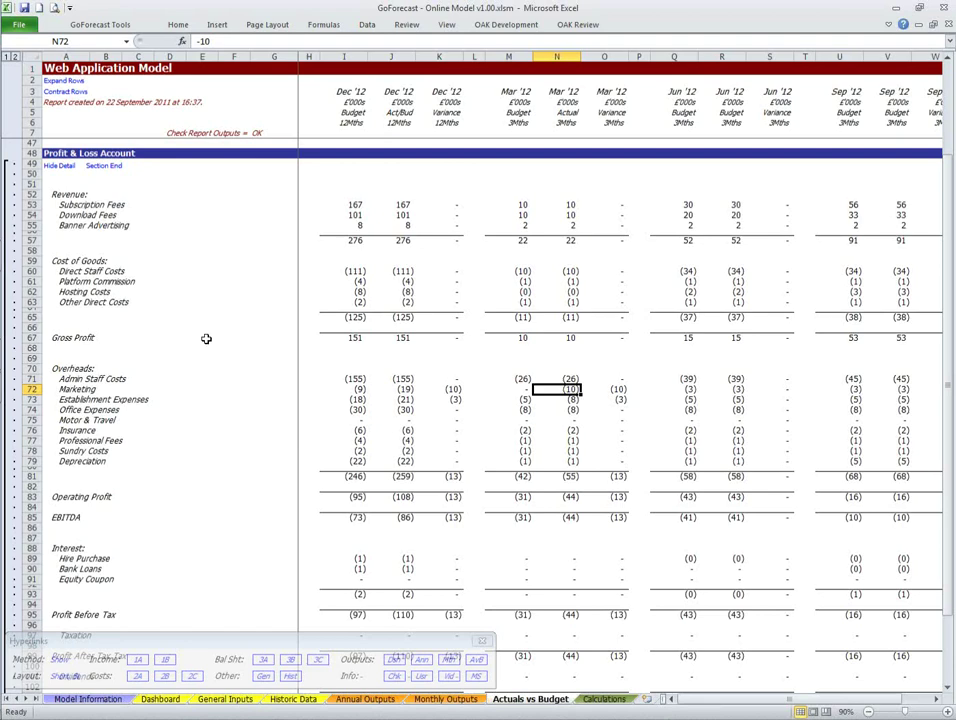
# Step: Switch to the PowerPoint slide show and advance the Modelling Best Practices slide to the Incorporate Business Drivers point under Customisation
pyautogui.moveTo(3, 318)
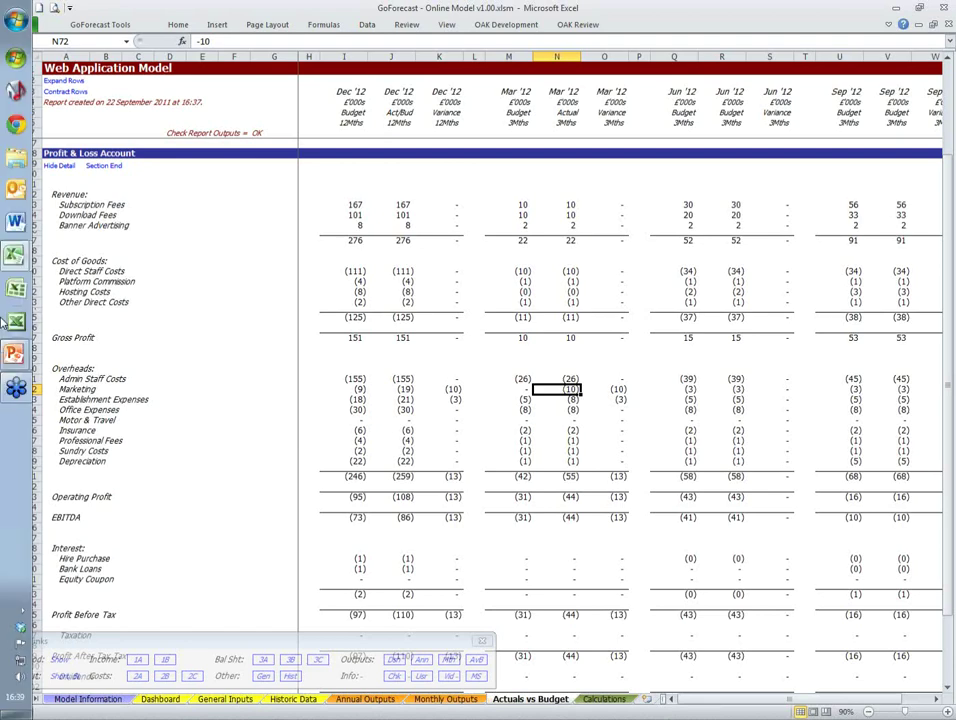
pyautogui.moveTo(12, 355)
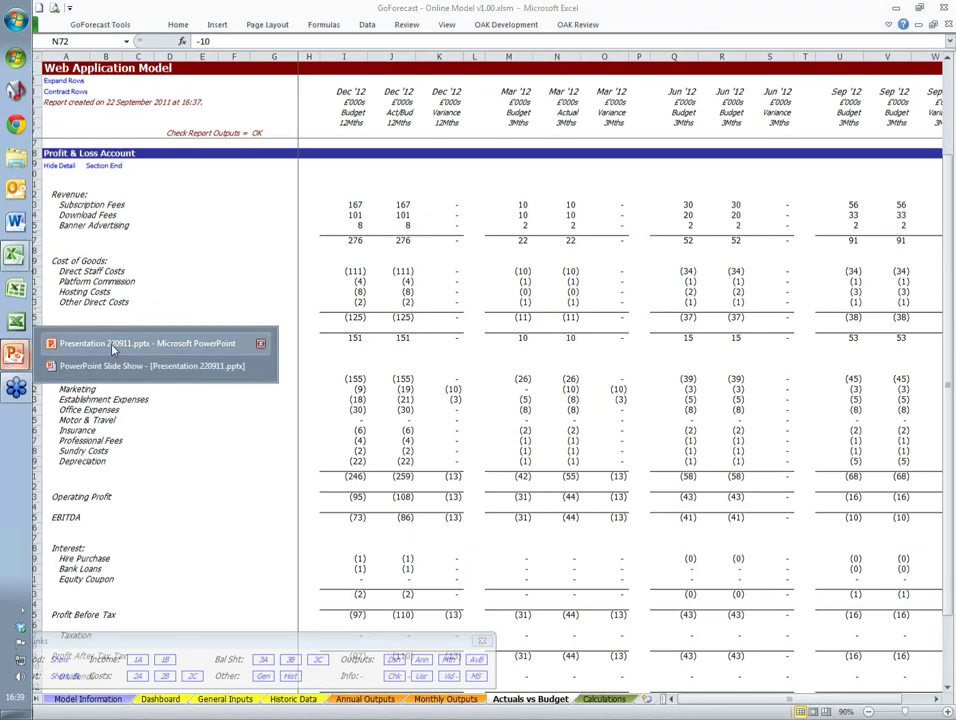
pyautogui.click(113, 366)
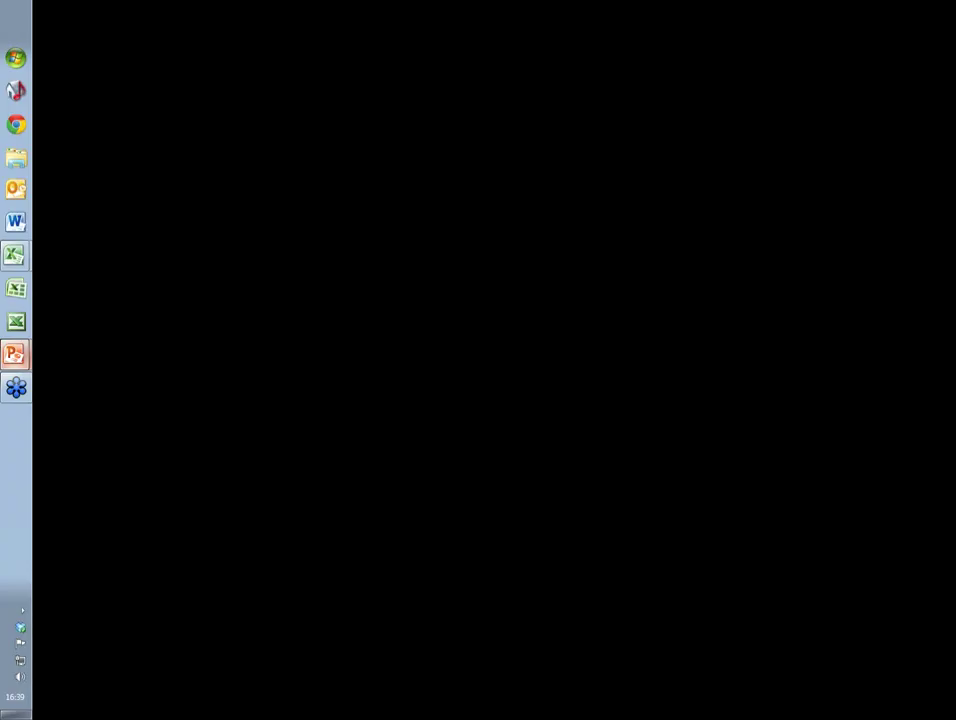
pyautogui.press('Right')
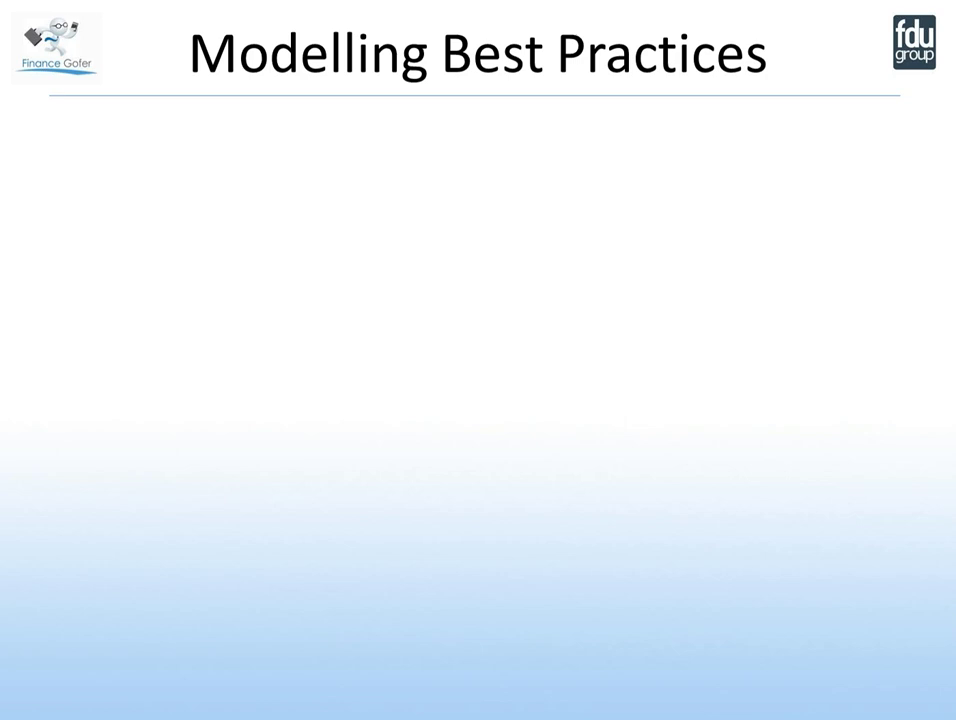
pyautogui.press('Right')
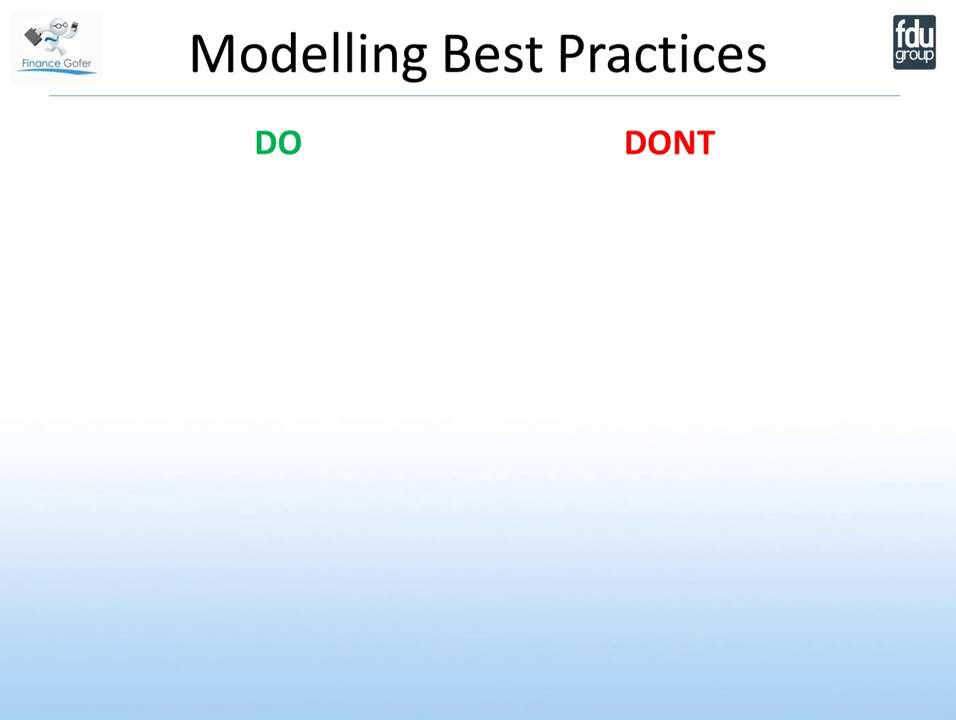
pyautogui.press('Right')
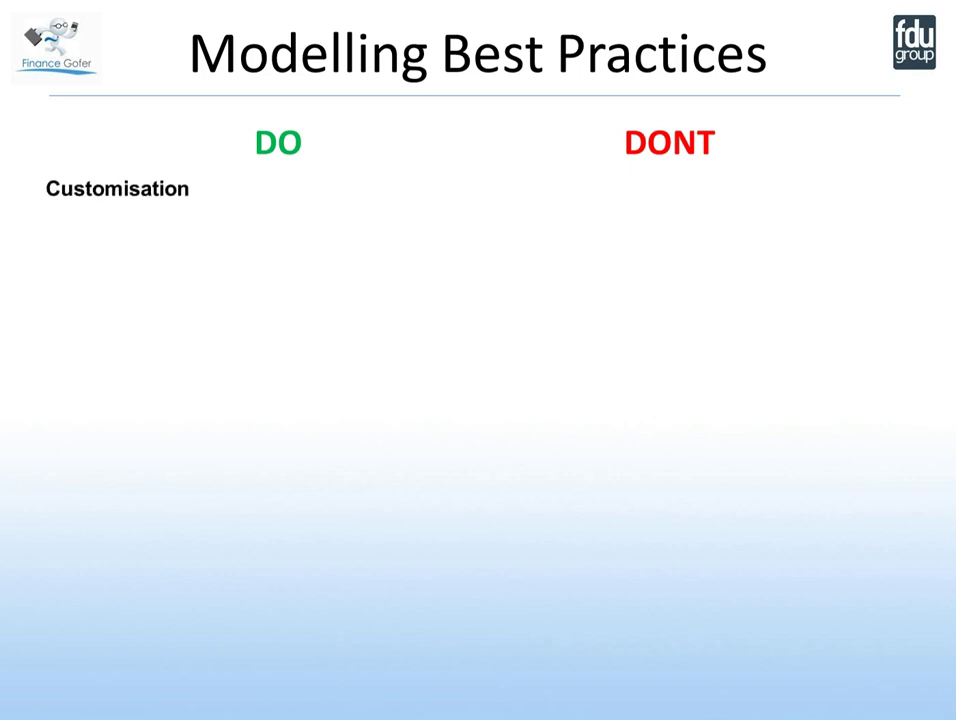
pyautogui.press('Right')
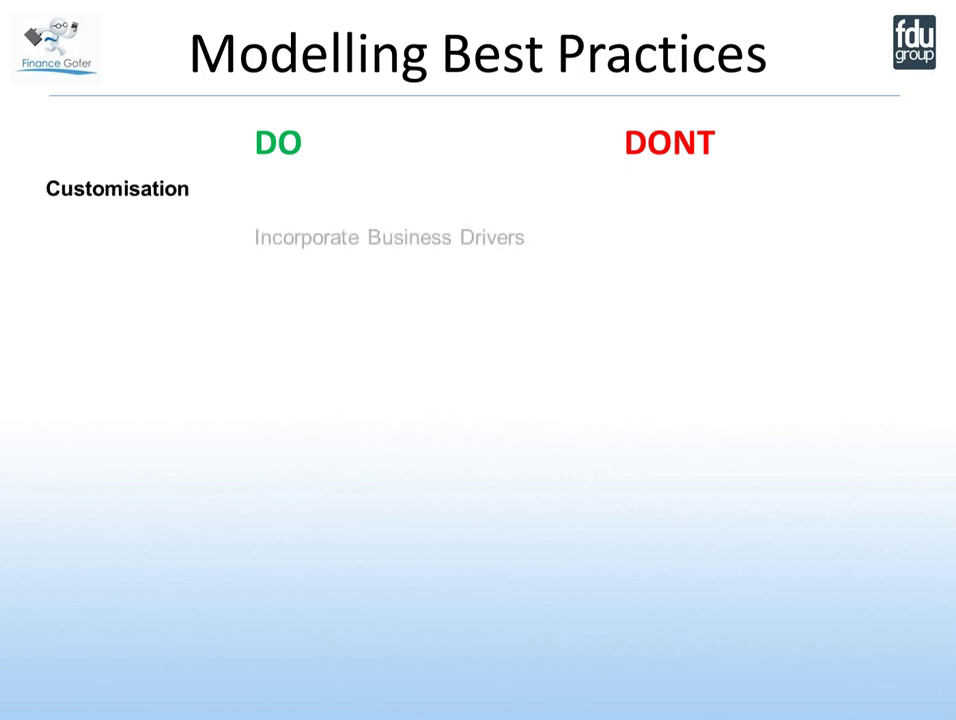